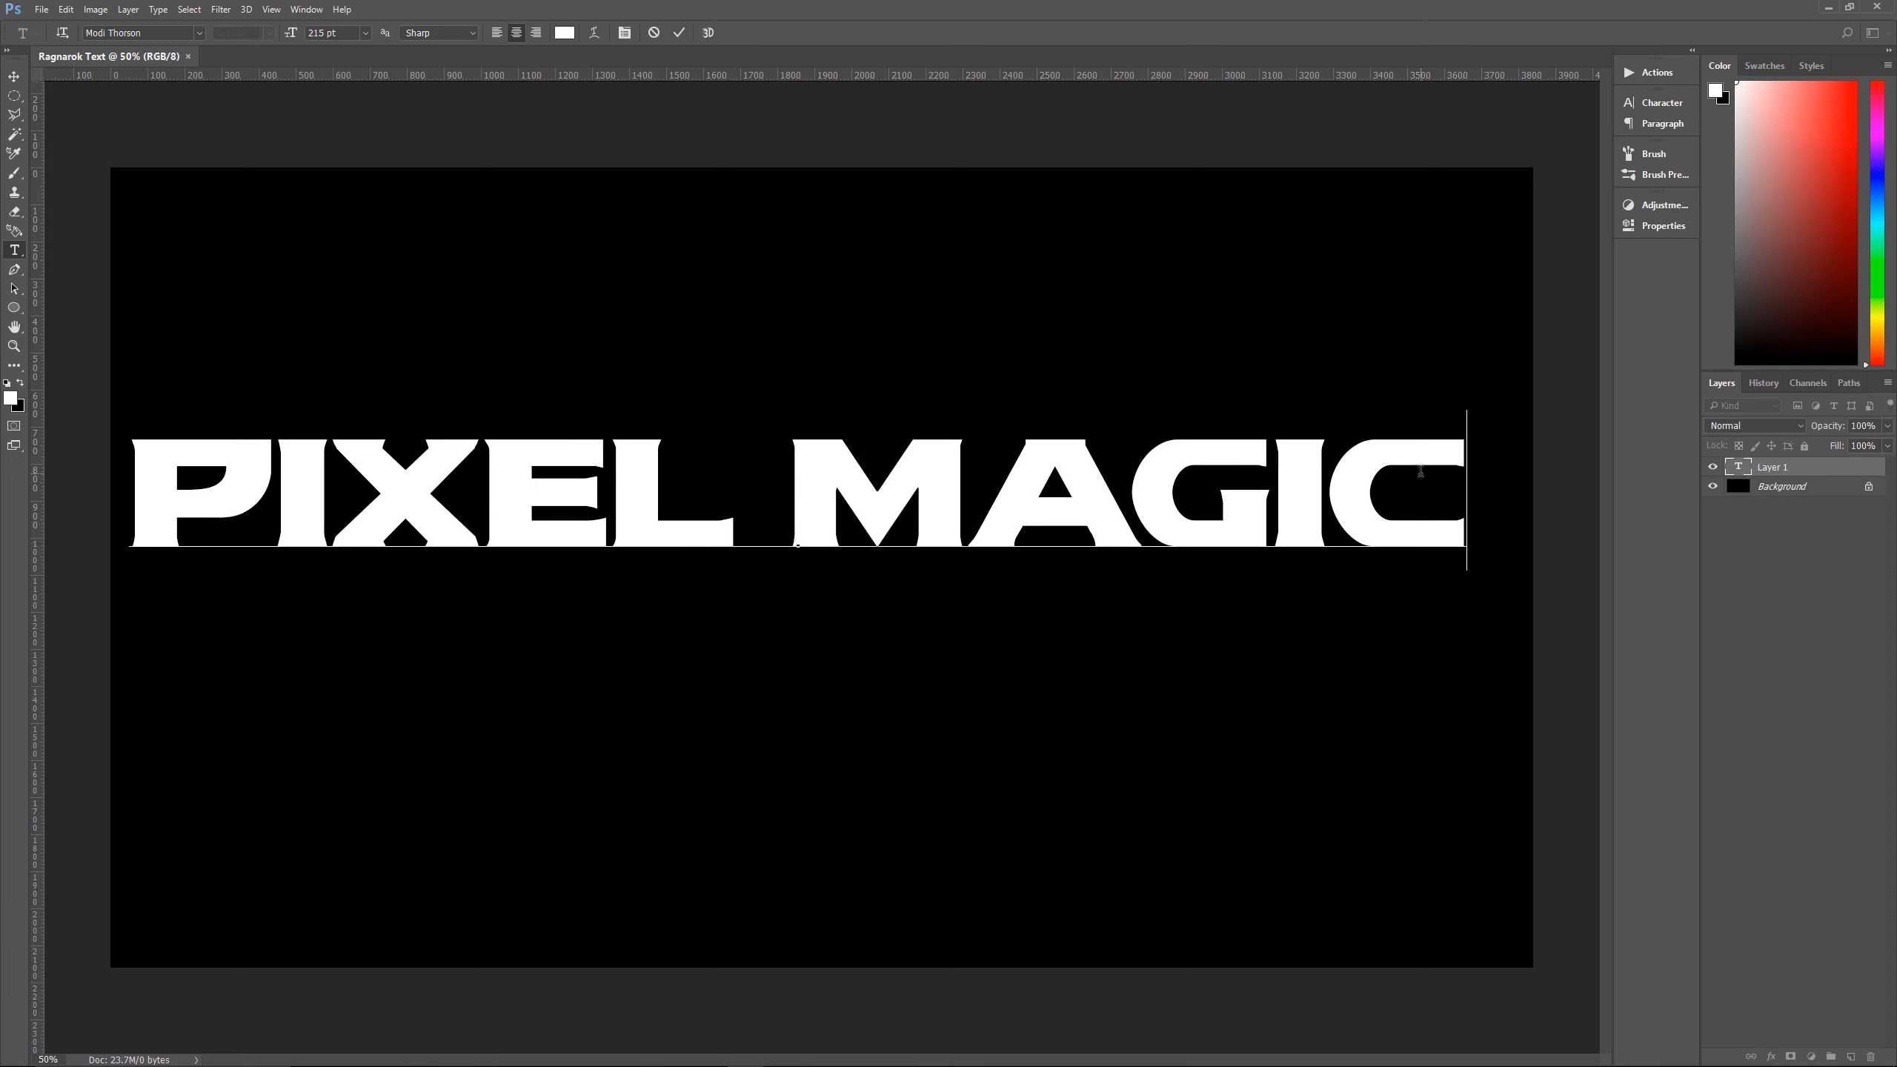
Adjust the kerning between the letters of PIXEL so the gaps look even
click(276, 495)
key(alt+Left)
key(alt+Right)
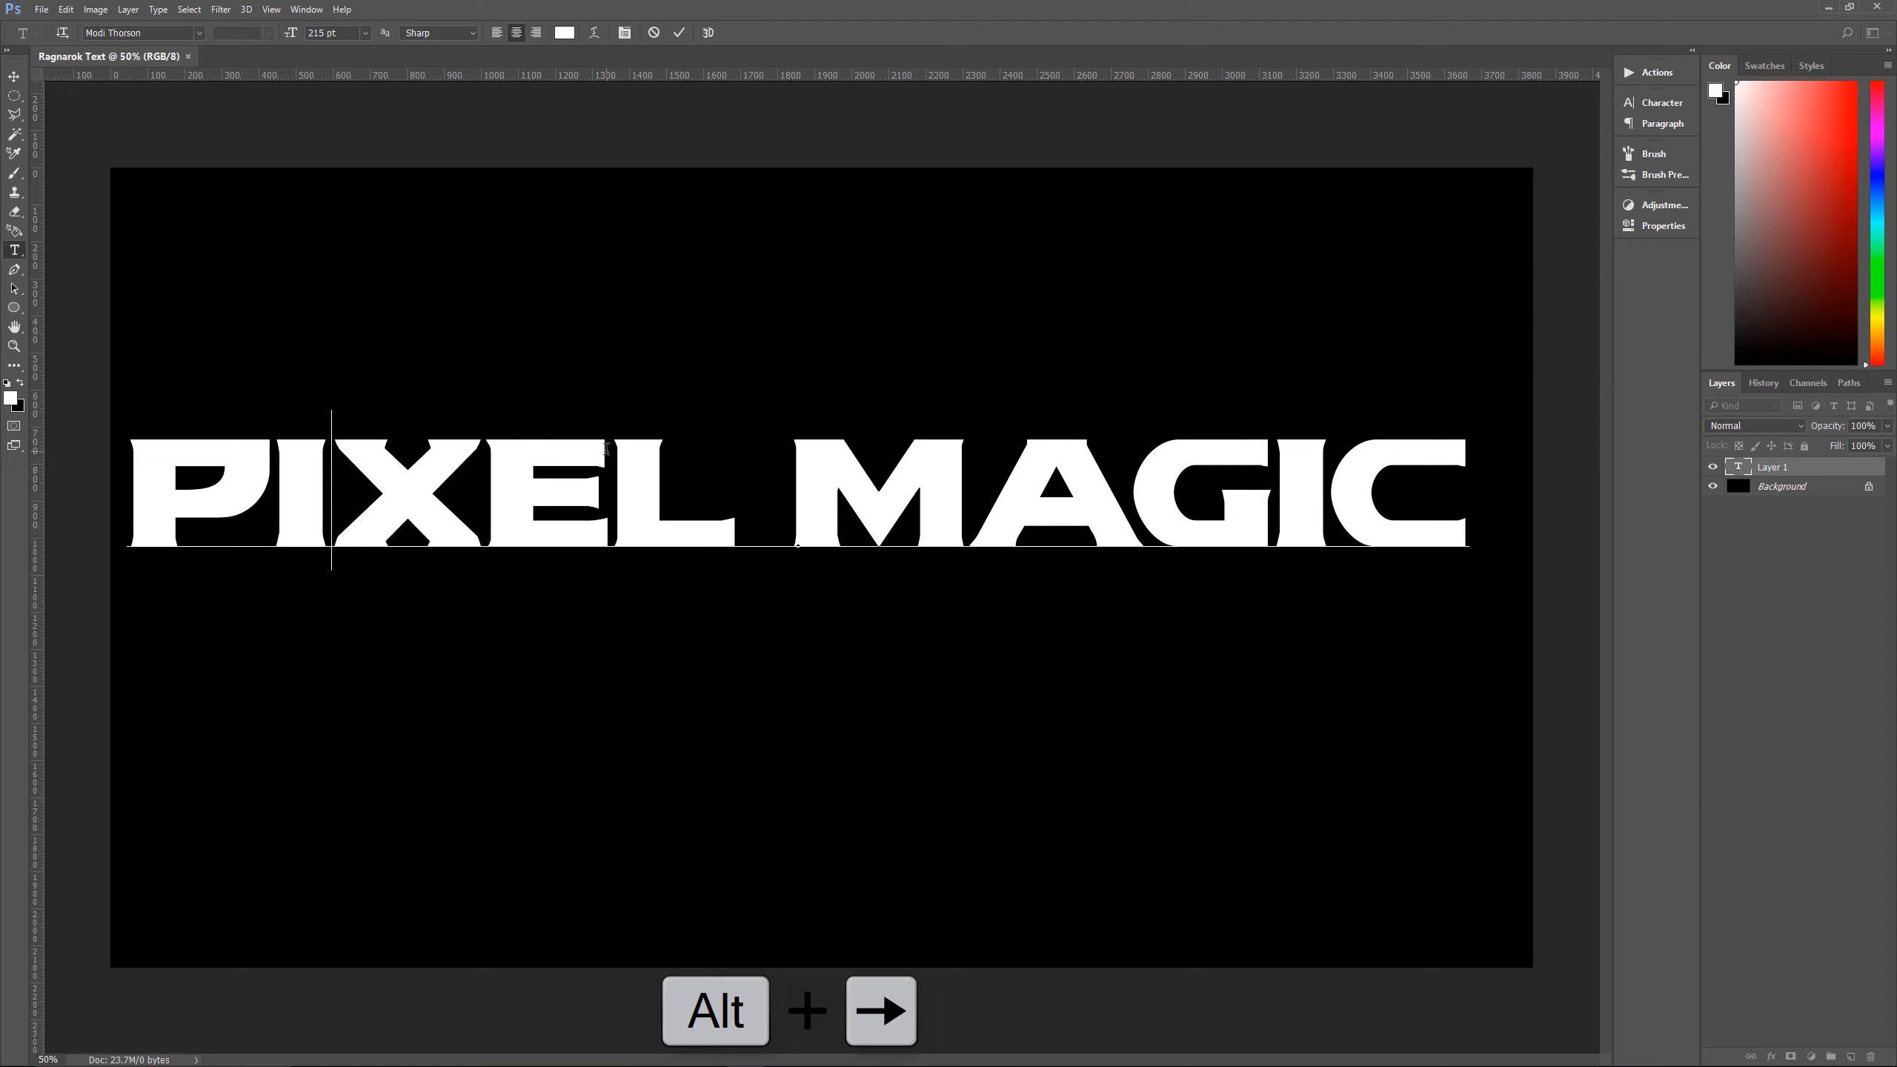
key(Right)
key(Right)
key(alt+Right)
key(Right)
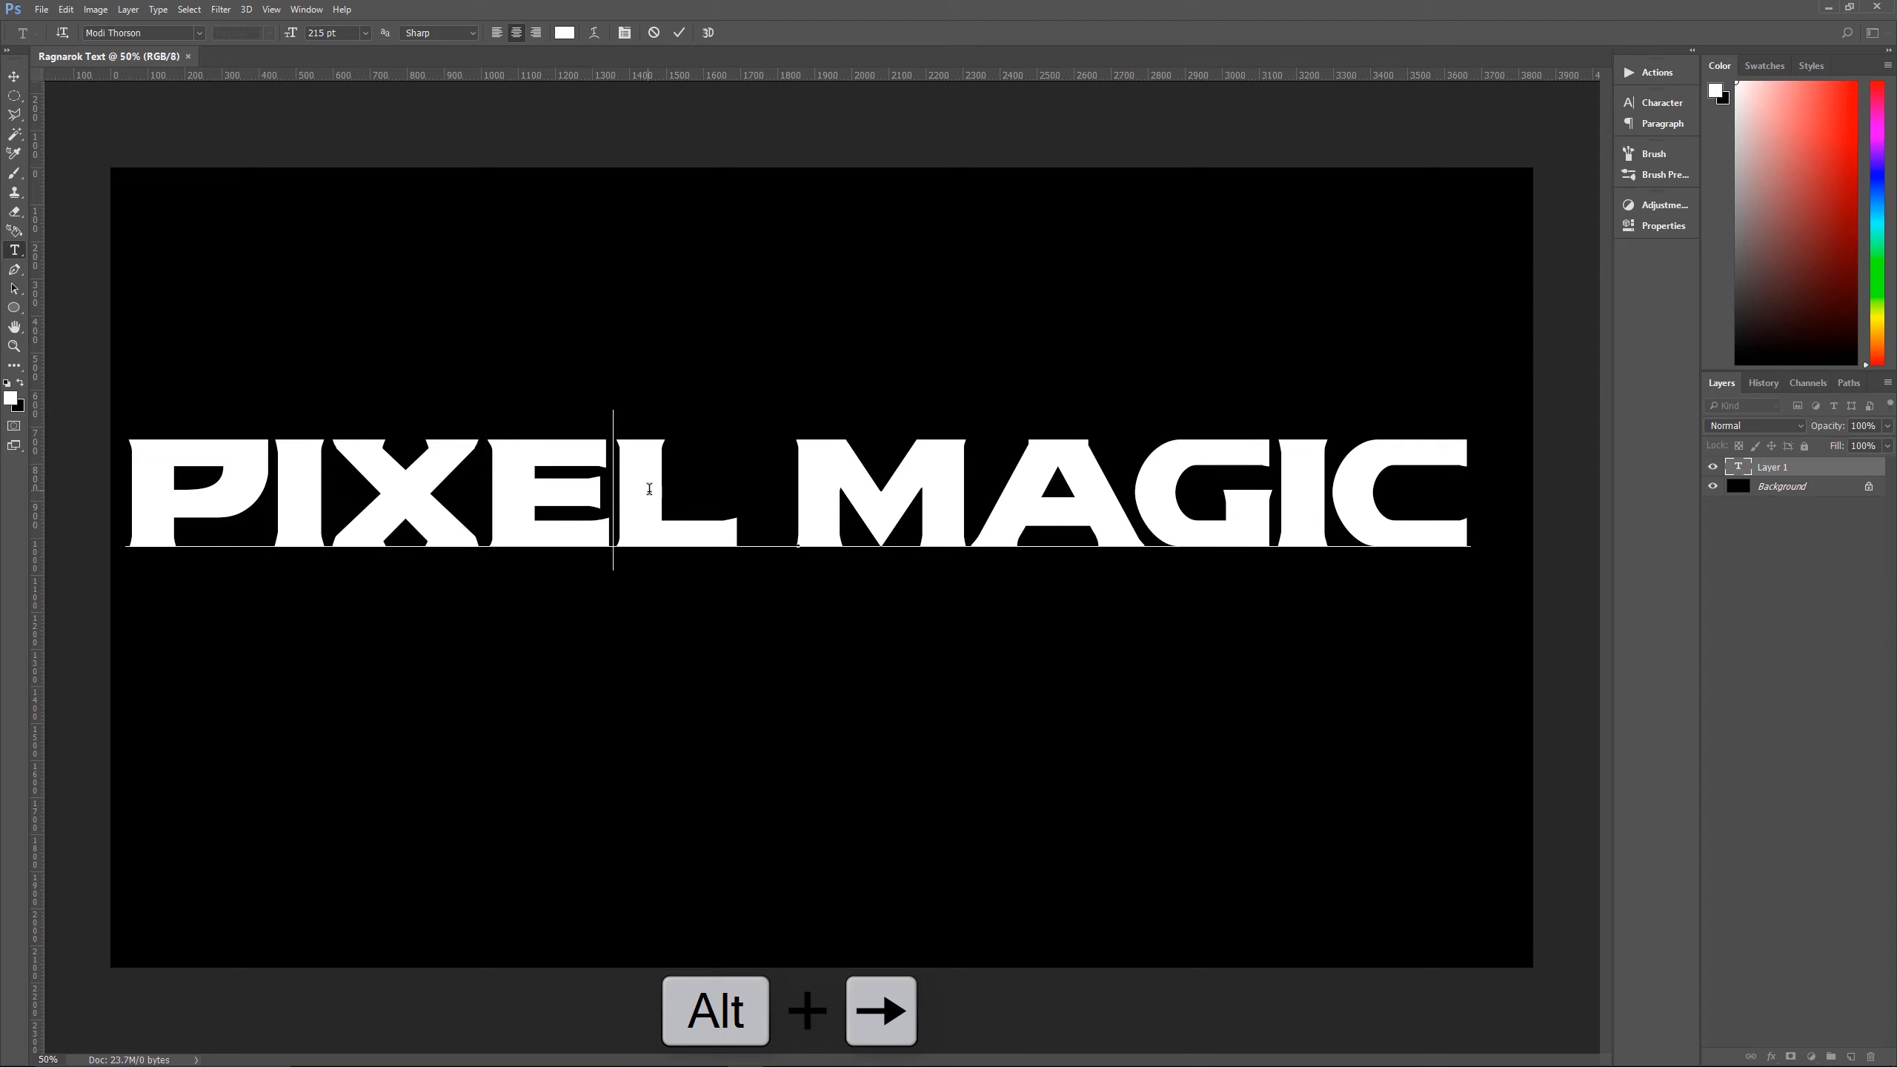
Tighten the kerning between the M and A in MAGIC
click(971, 490)
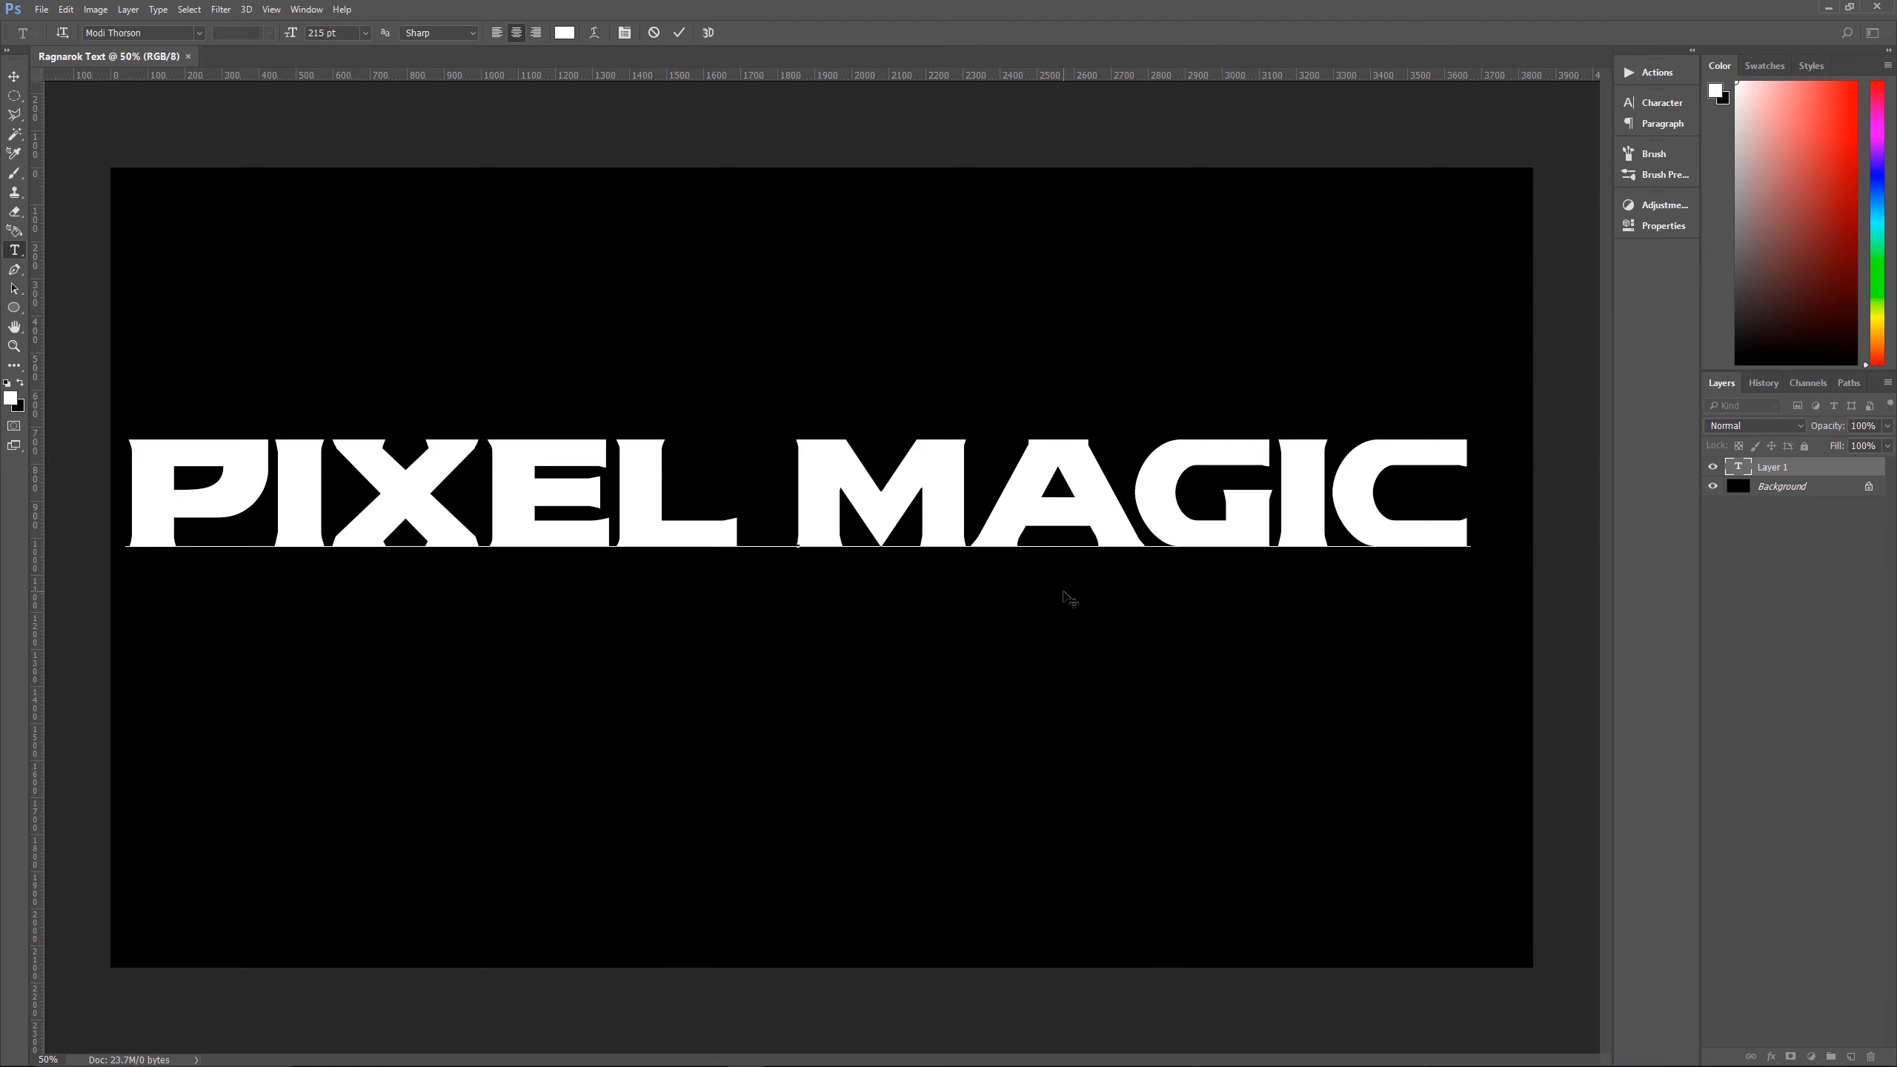
key(alt+Left)
key(alt+Left)
key(alt+Left)
key(alt+Left)
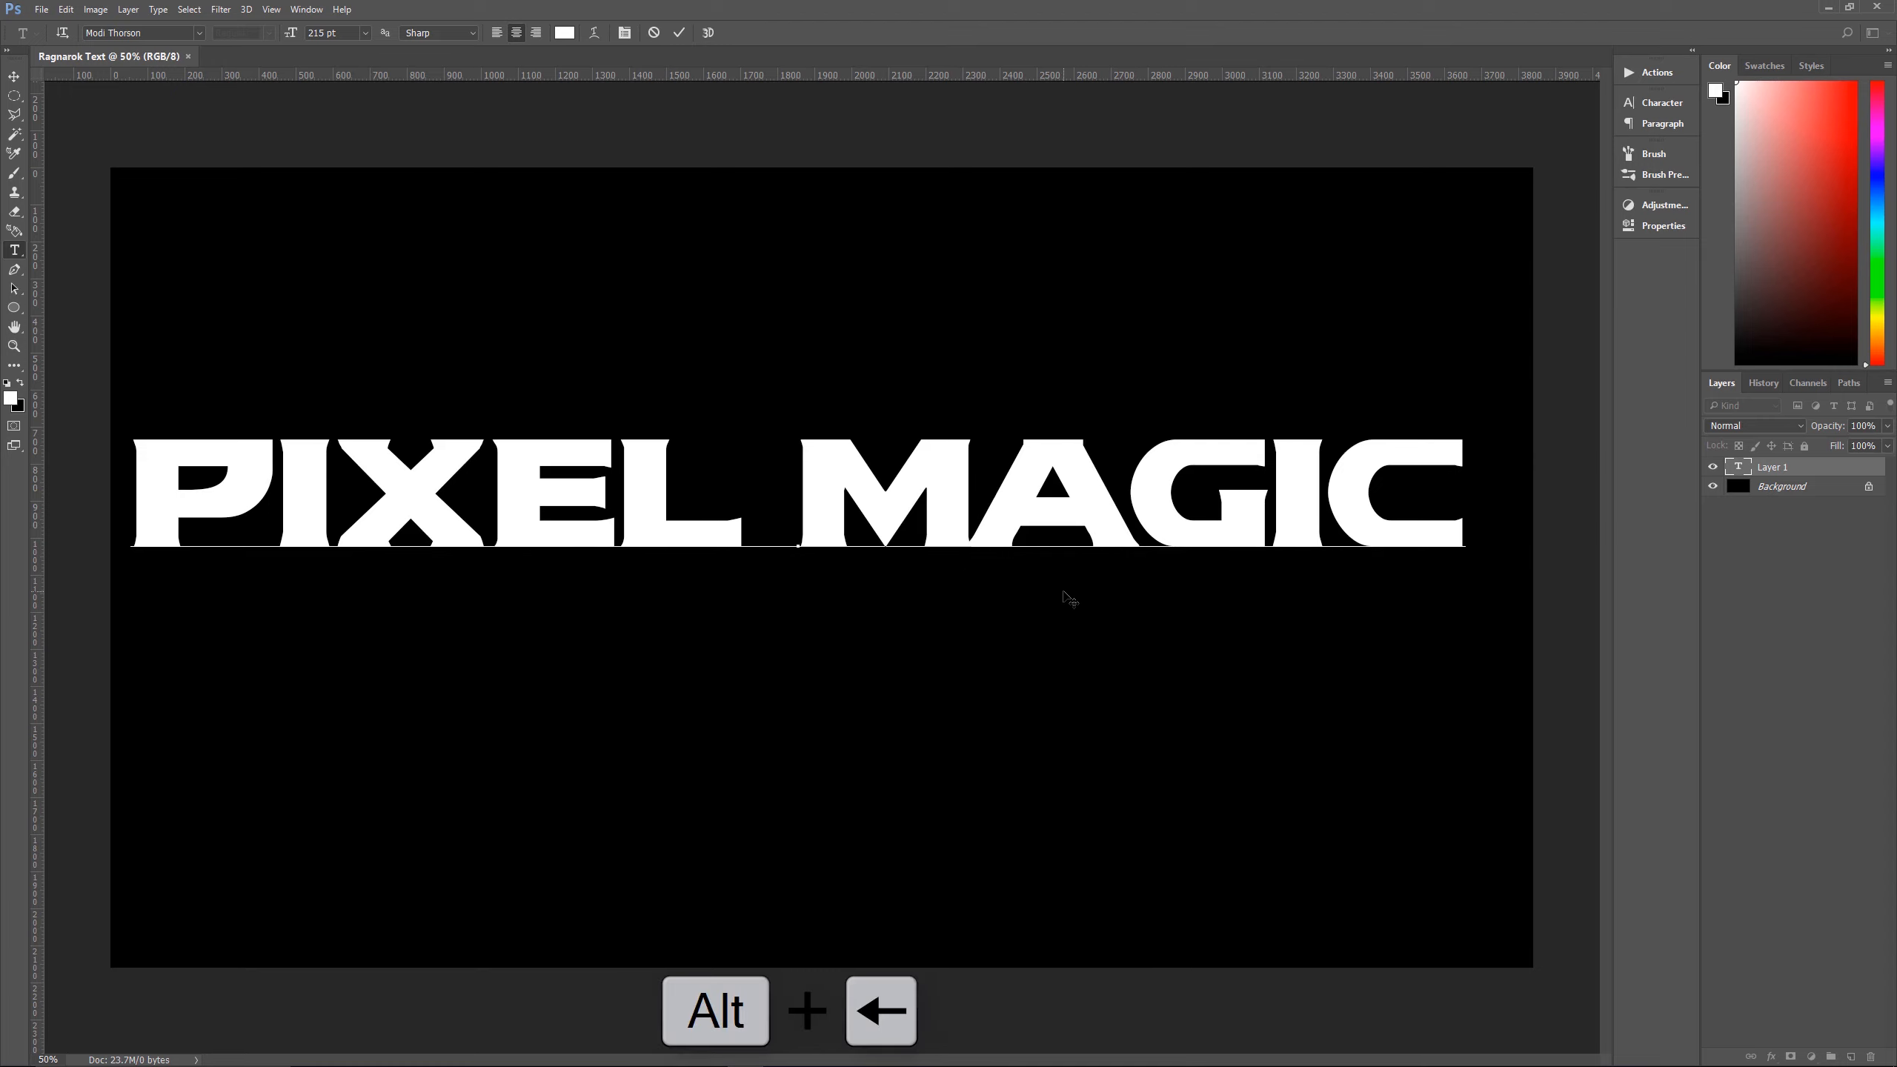
Tighten the A–G gap in MAGIC, even out its remaining letter spacing, and commit the text
key(Right)
key(Right)
key(Left)
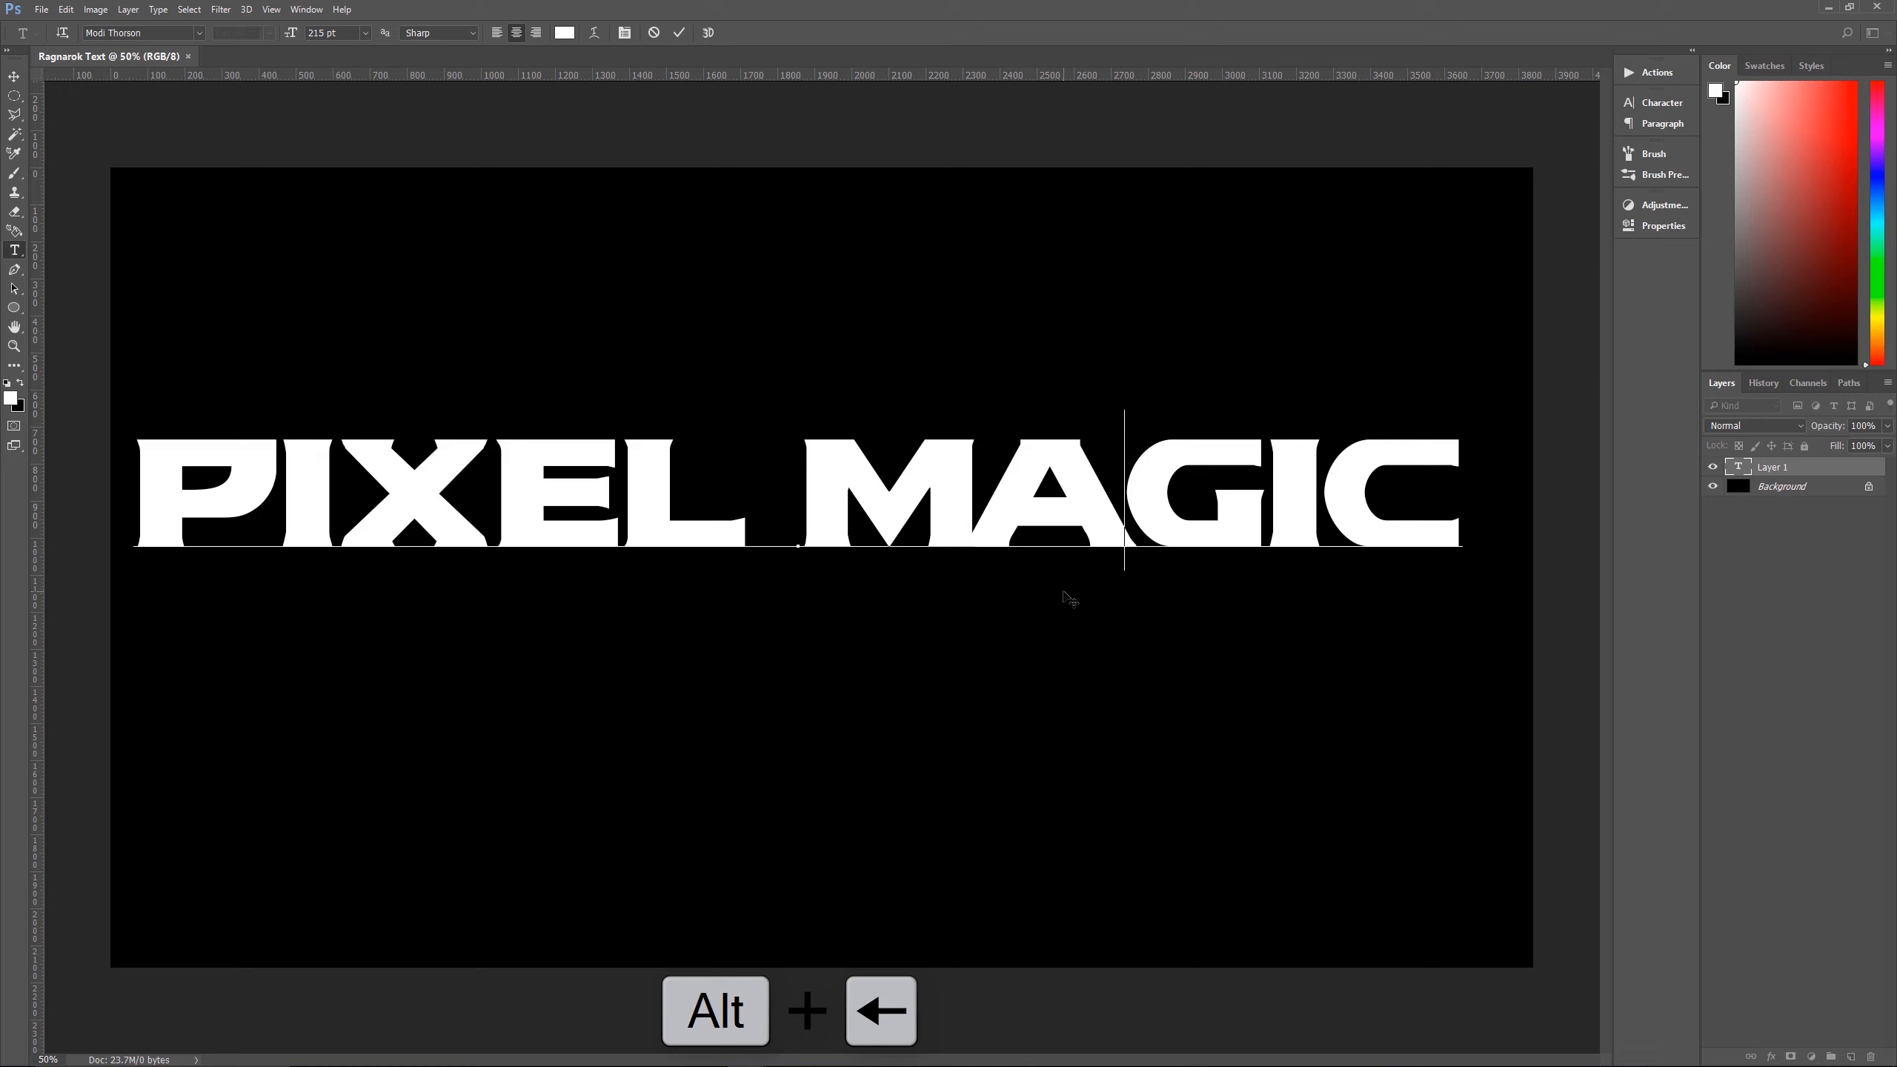
key(alt+Left)
key(Right)
key(alt+Right)
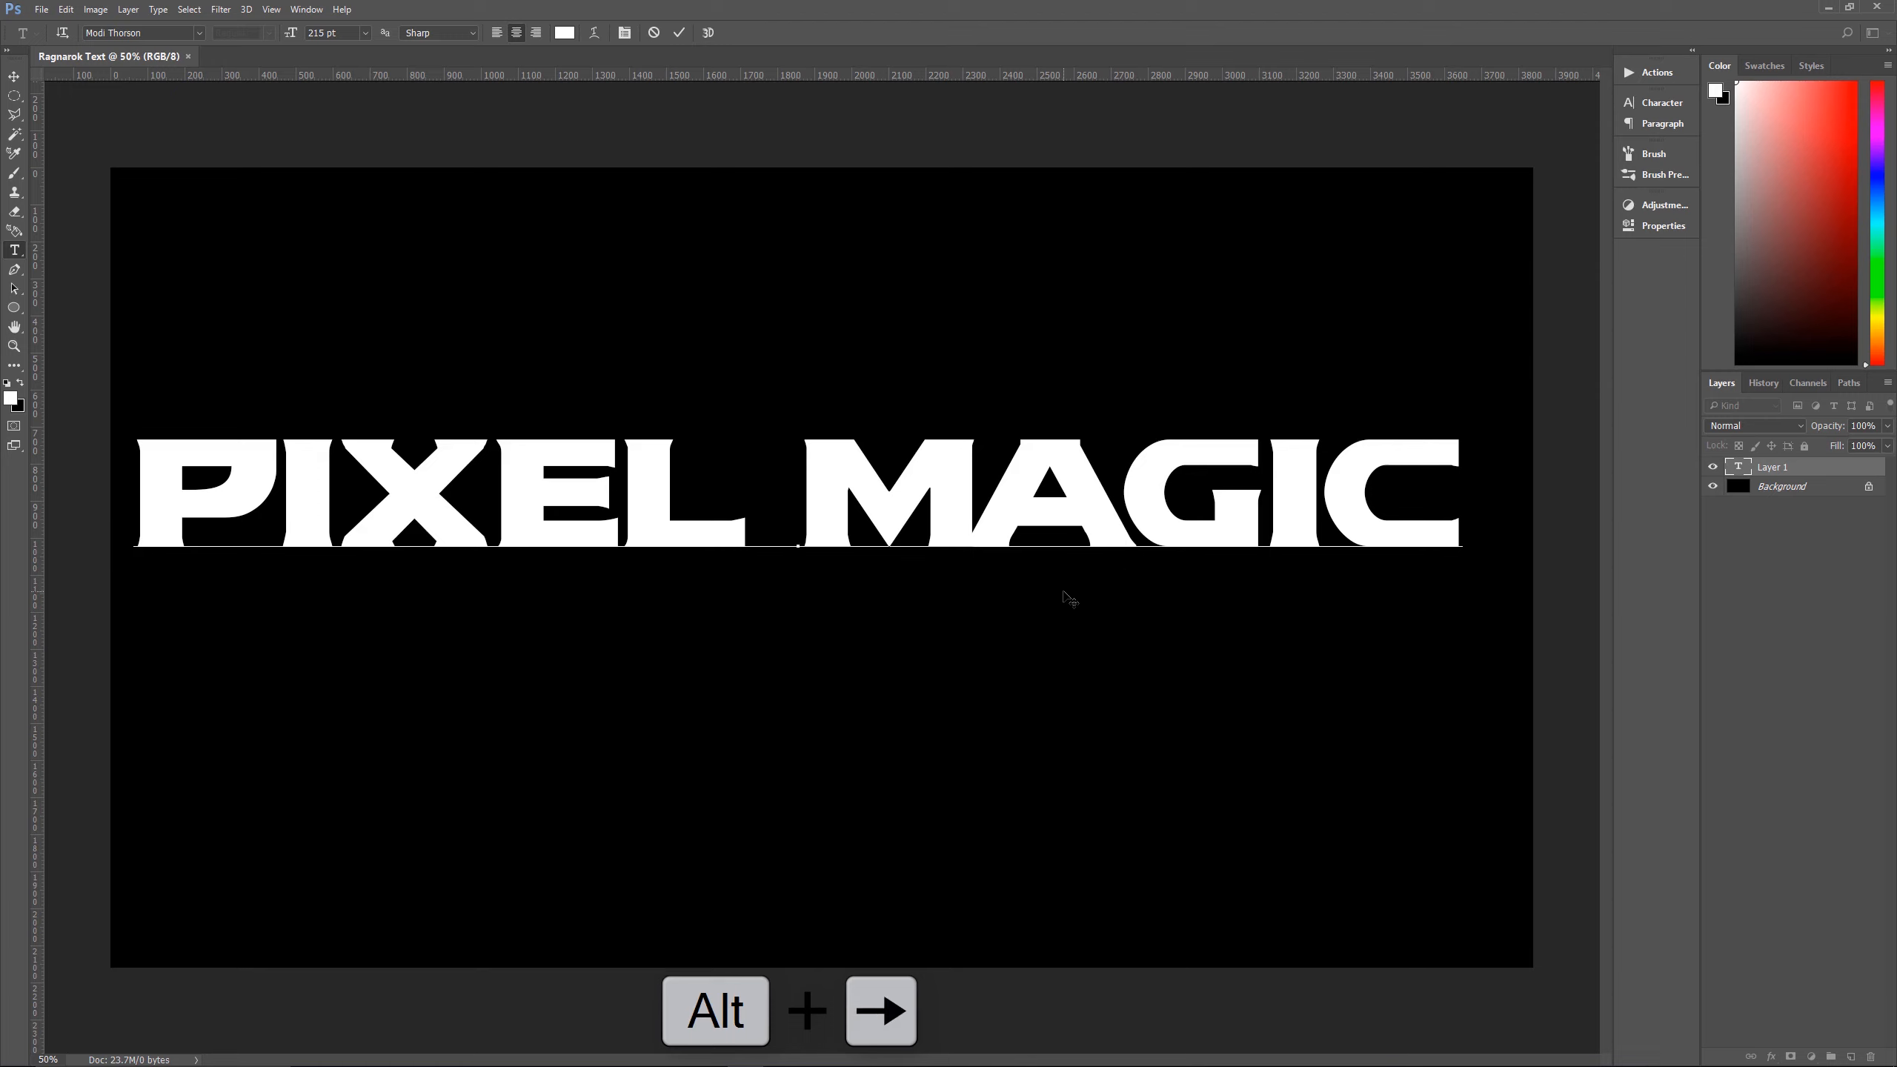
key(Right)
click(680, 33)
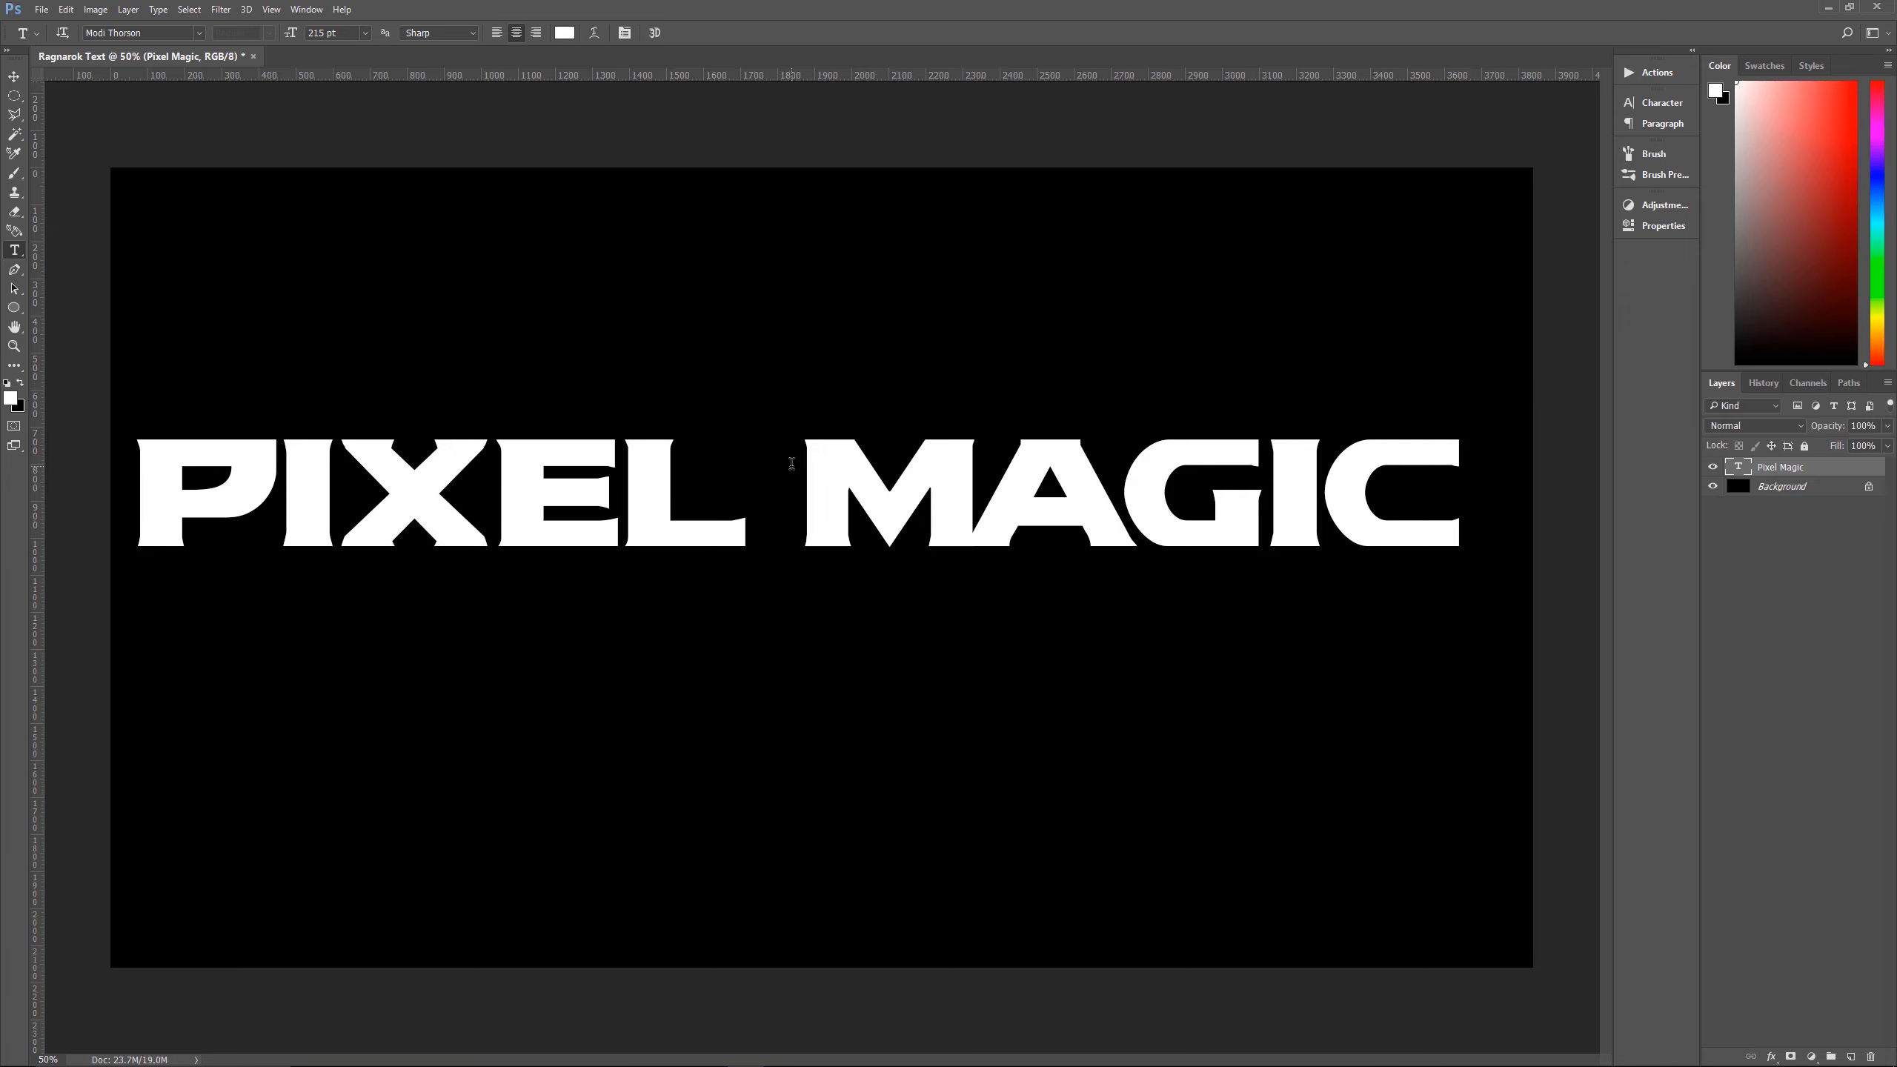
Move the PIXEL MAGIC text down and across to the centre of the canvas
key(v)
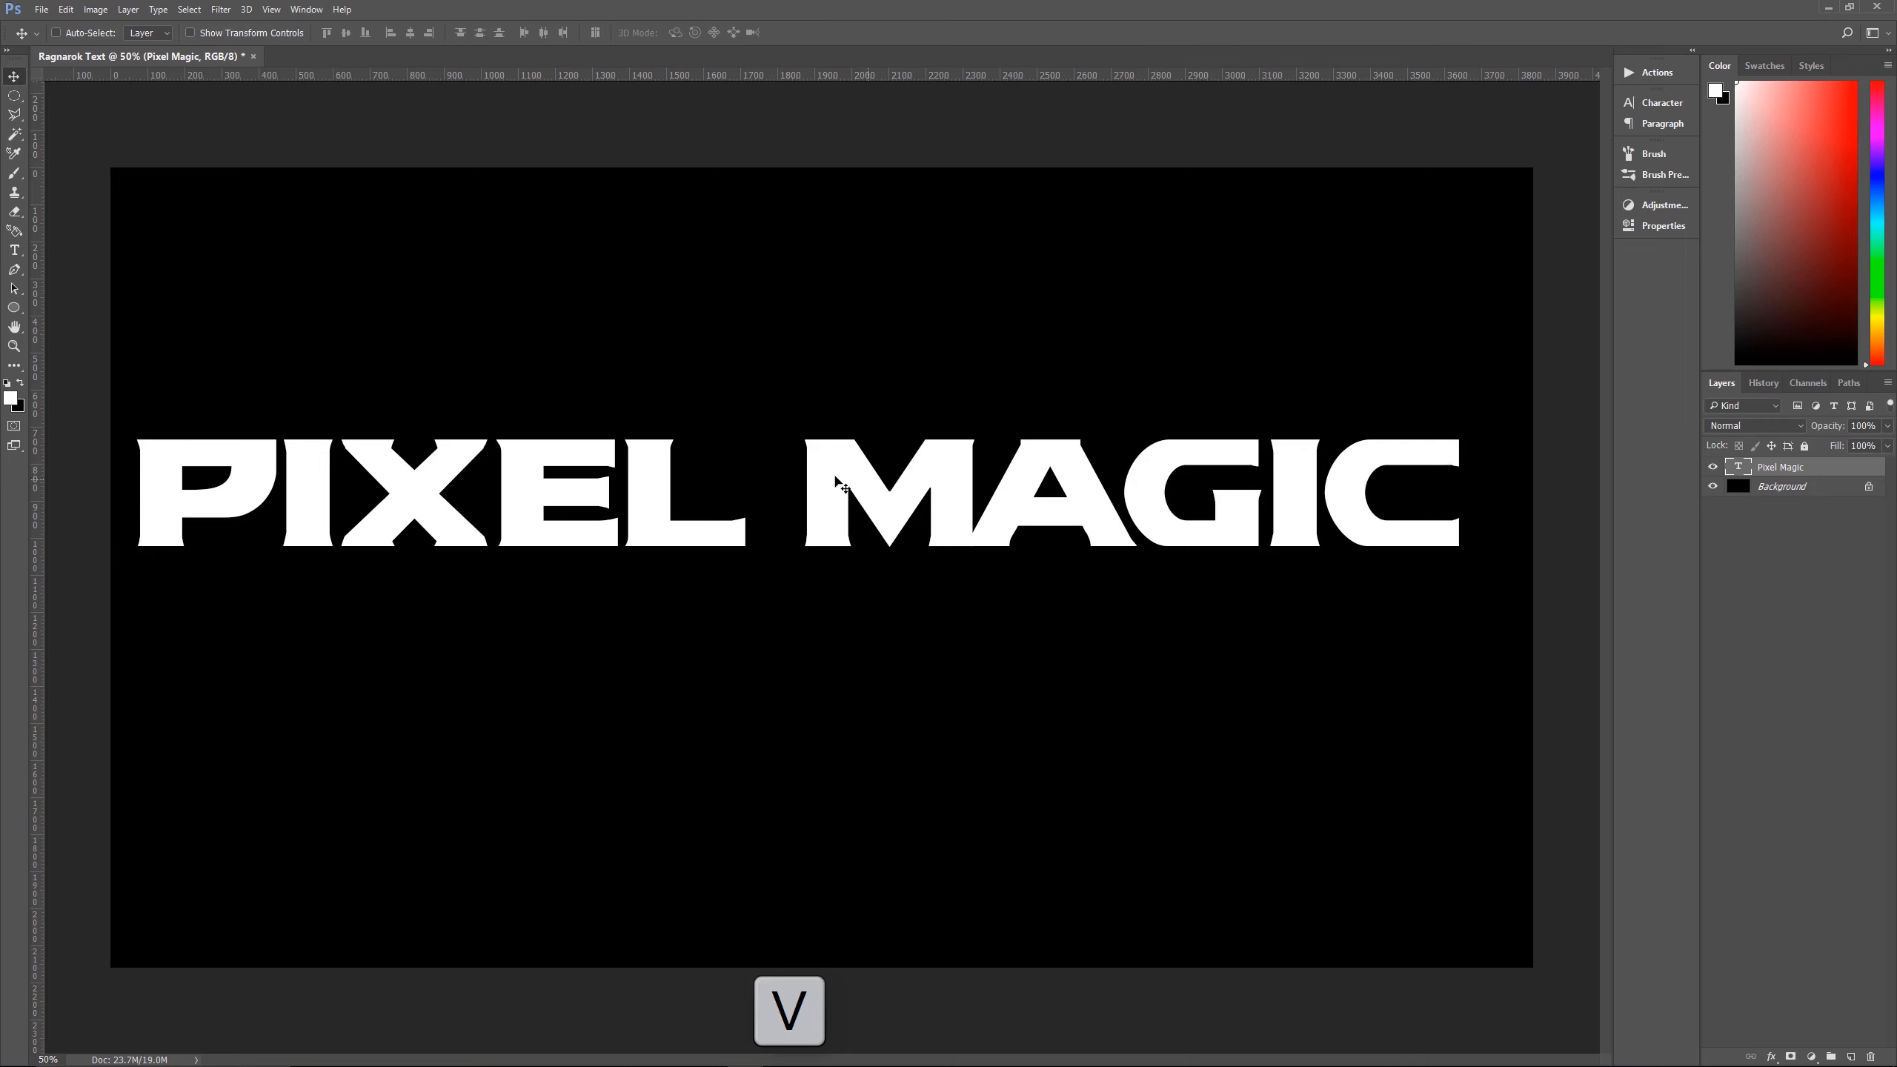
drag(831, 481, 857, 525)
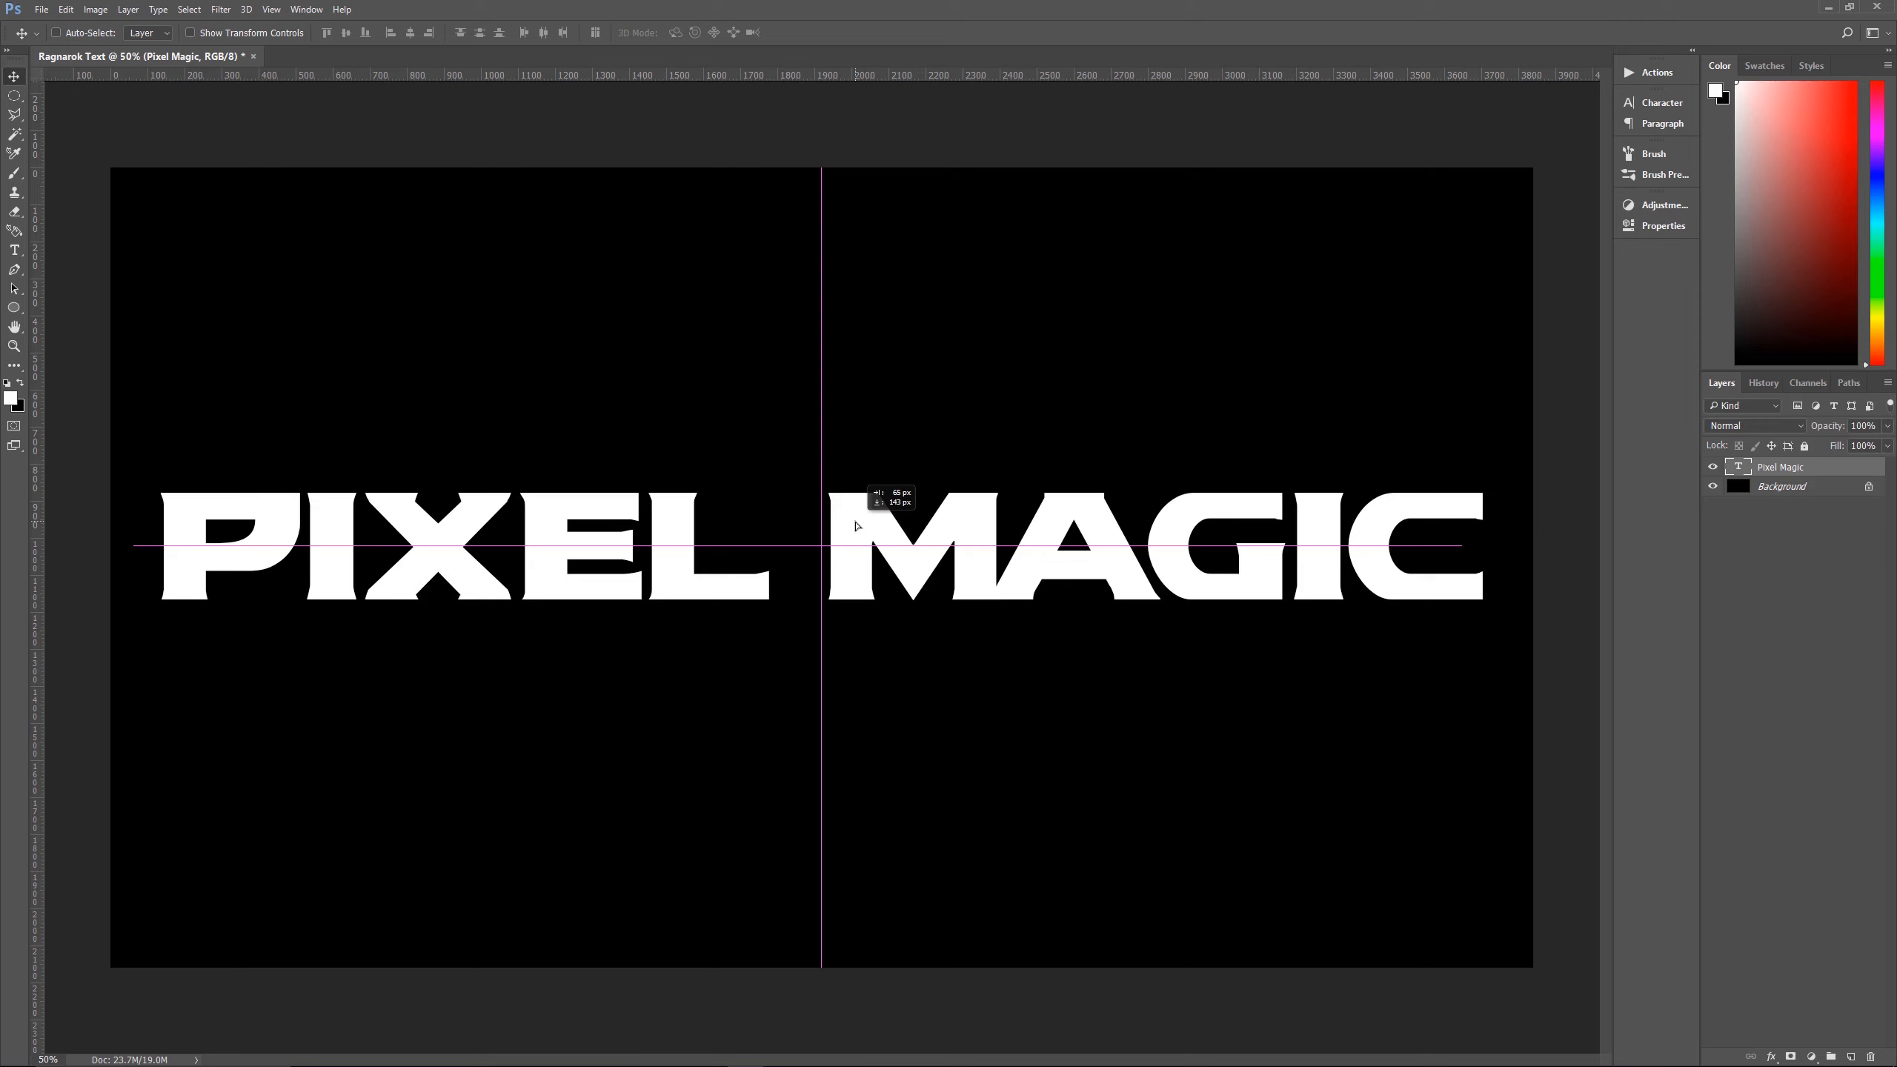
drag(857, 526, 856, 525)
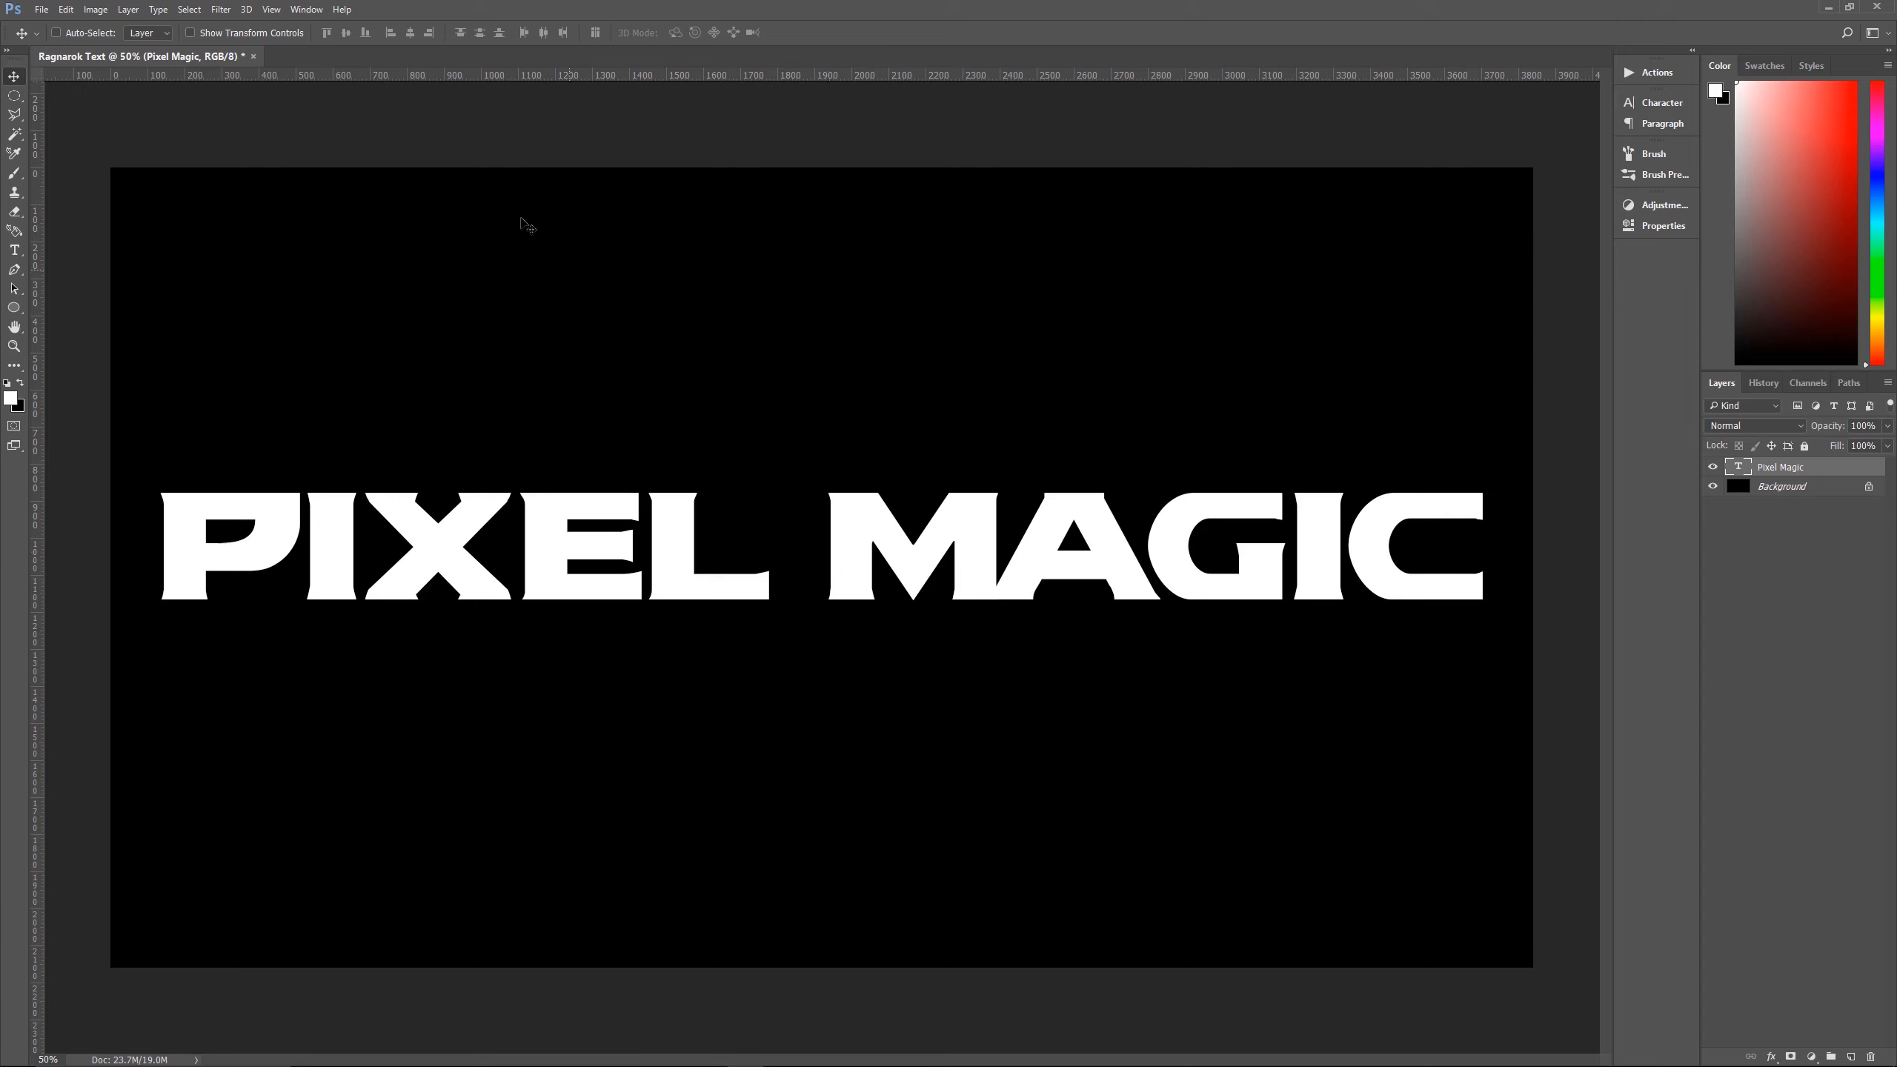
Extrude the text layer into 3D in the 3D workspace, keeping the embedded colour profile, and set the extrusion depth to 125 px
click(248, 9)
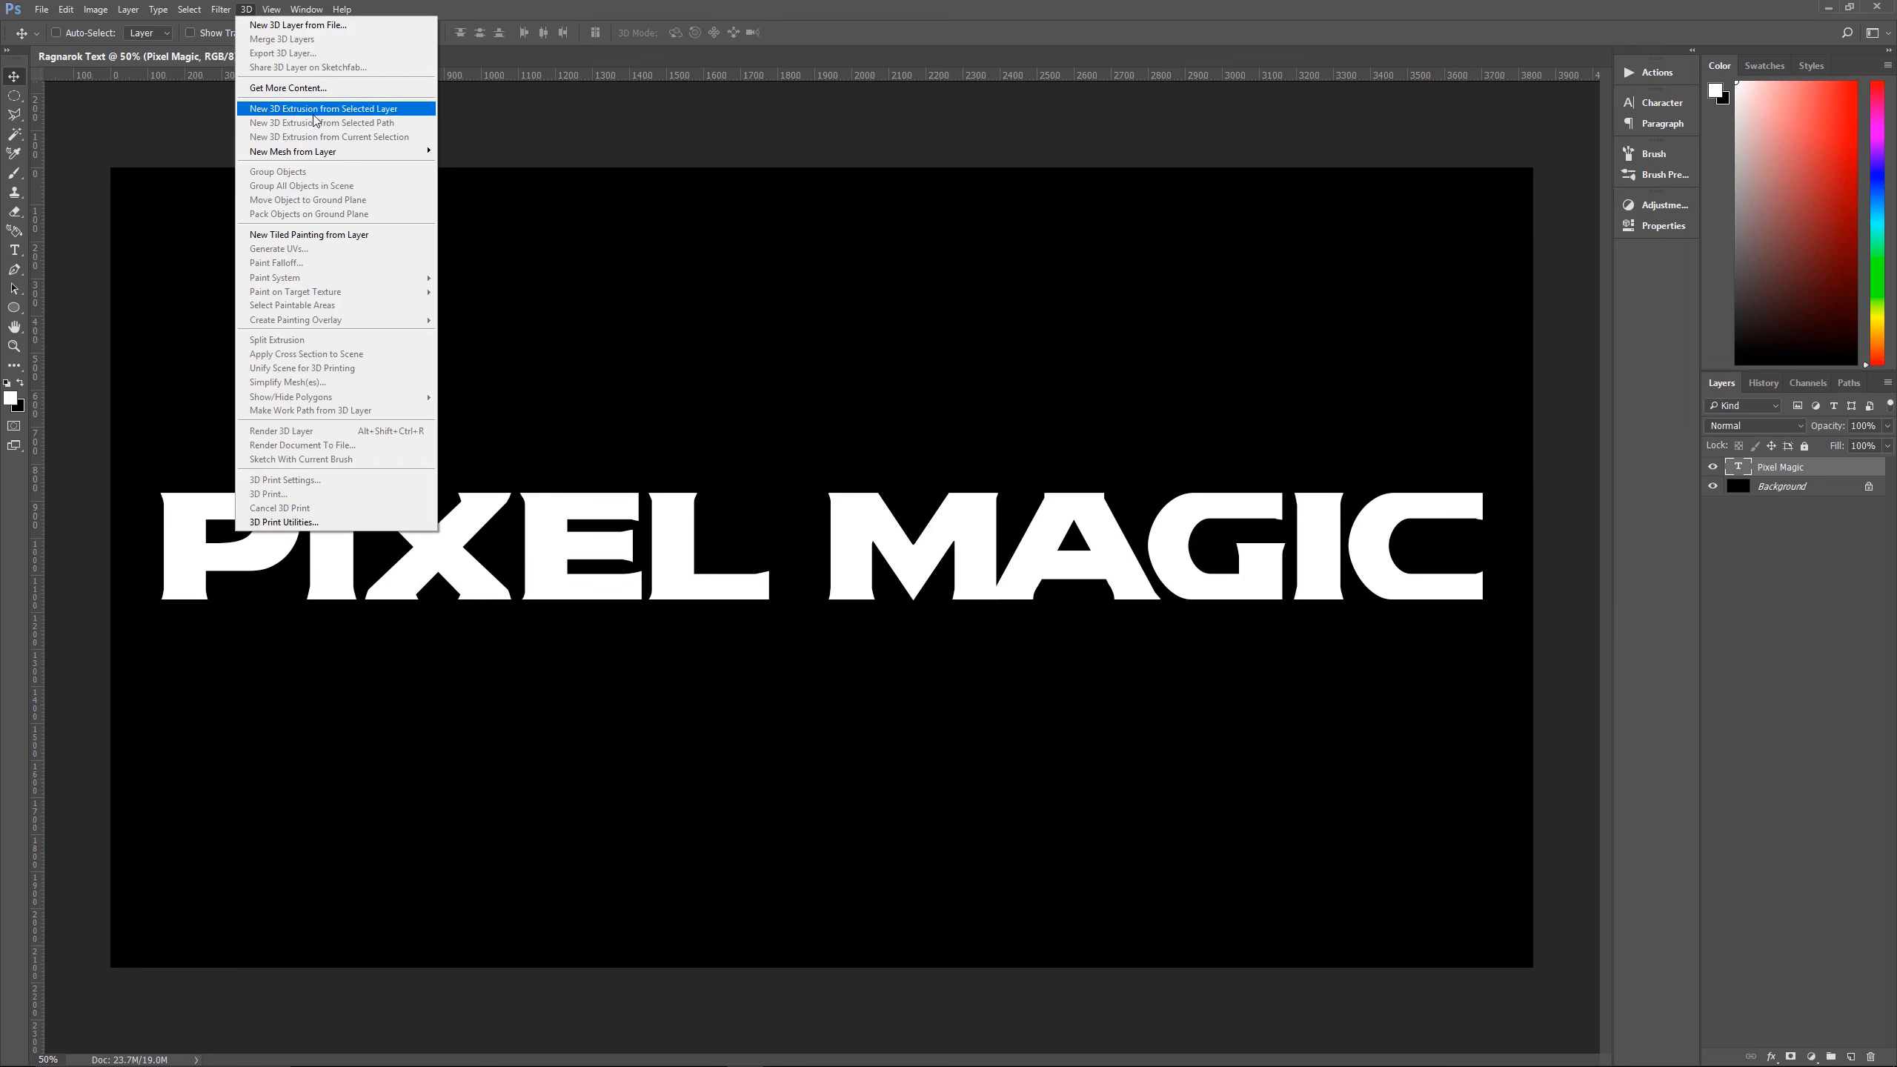
click(368, 110)
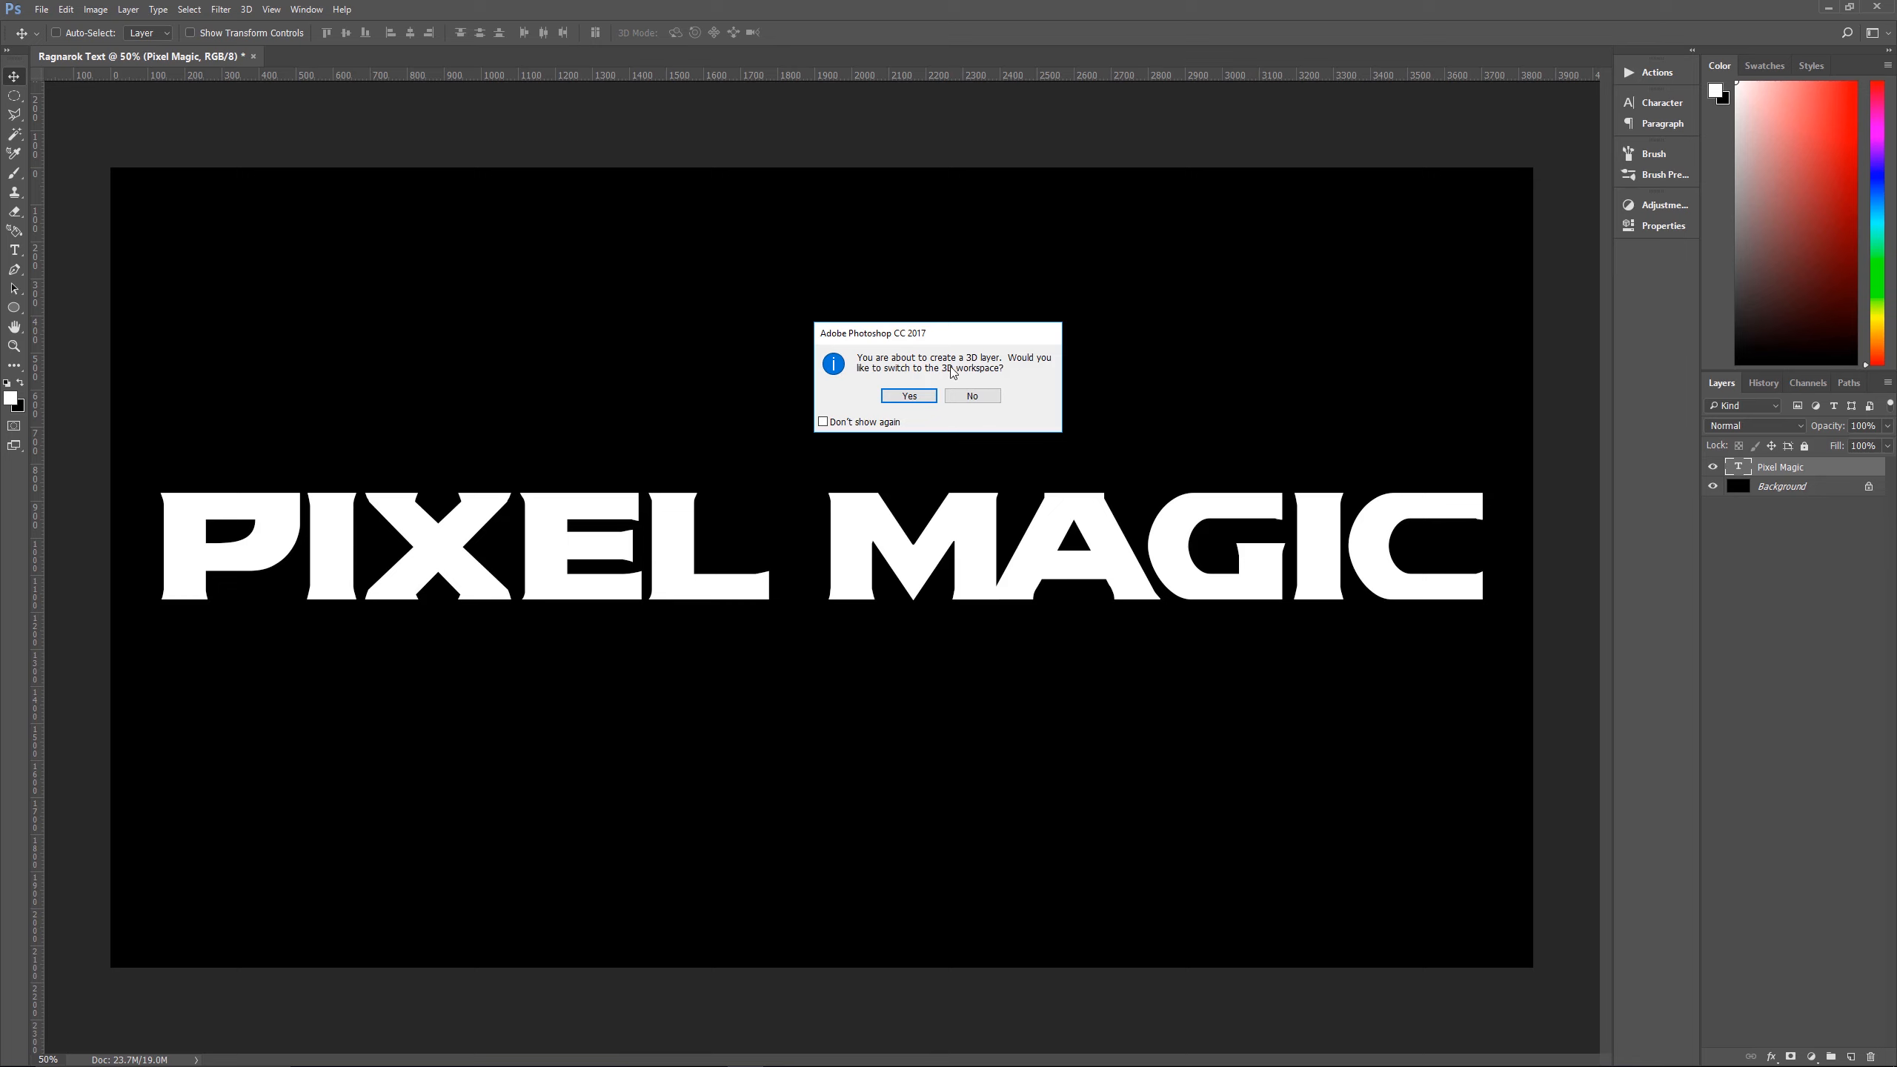
click(924, 396)
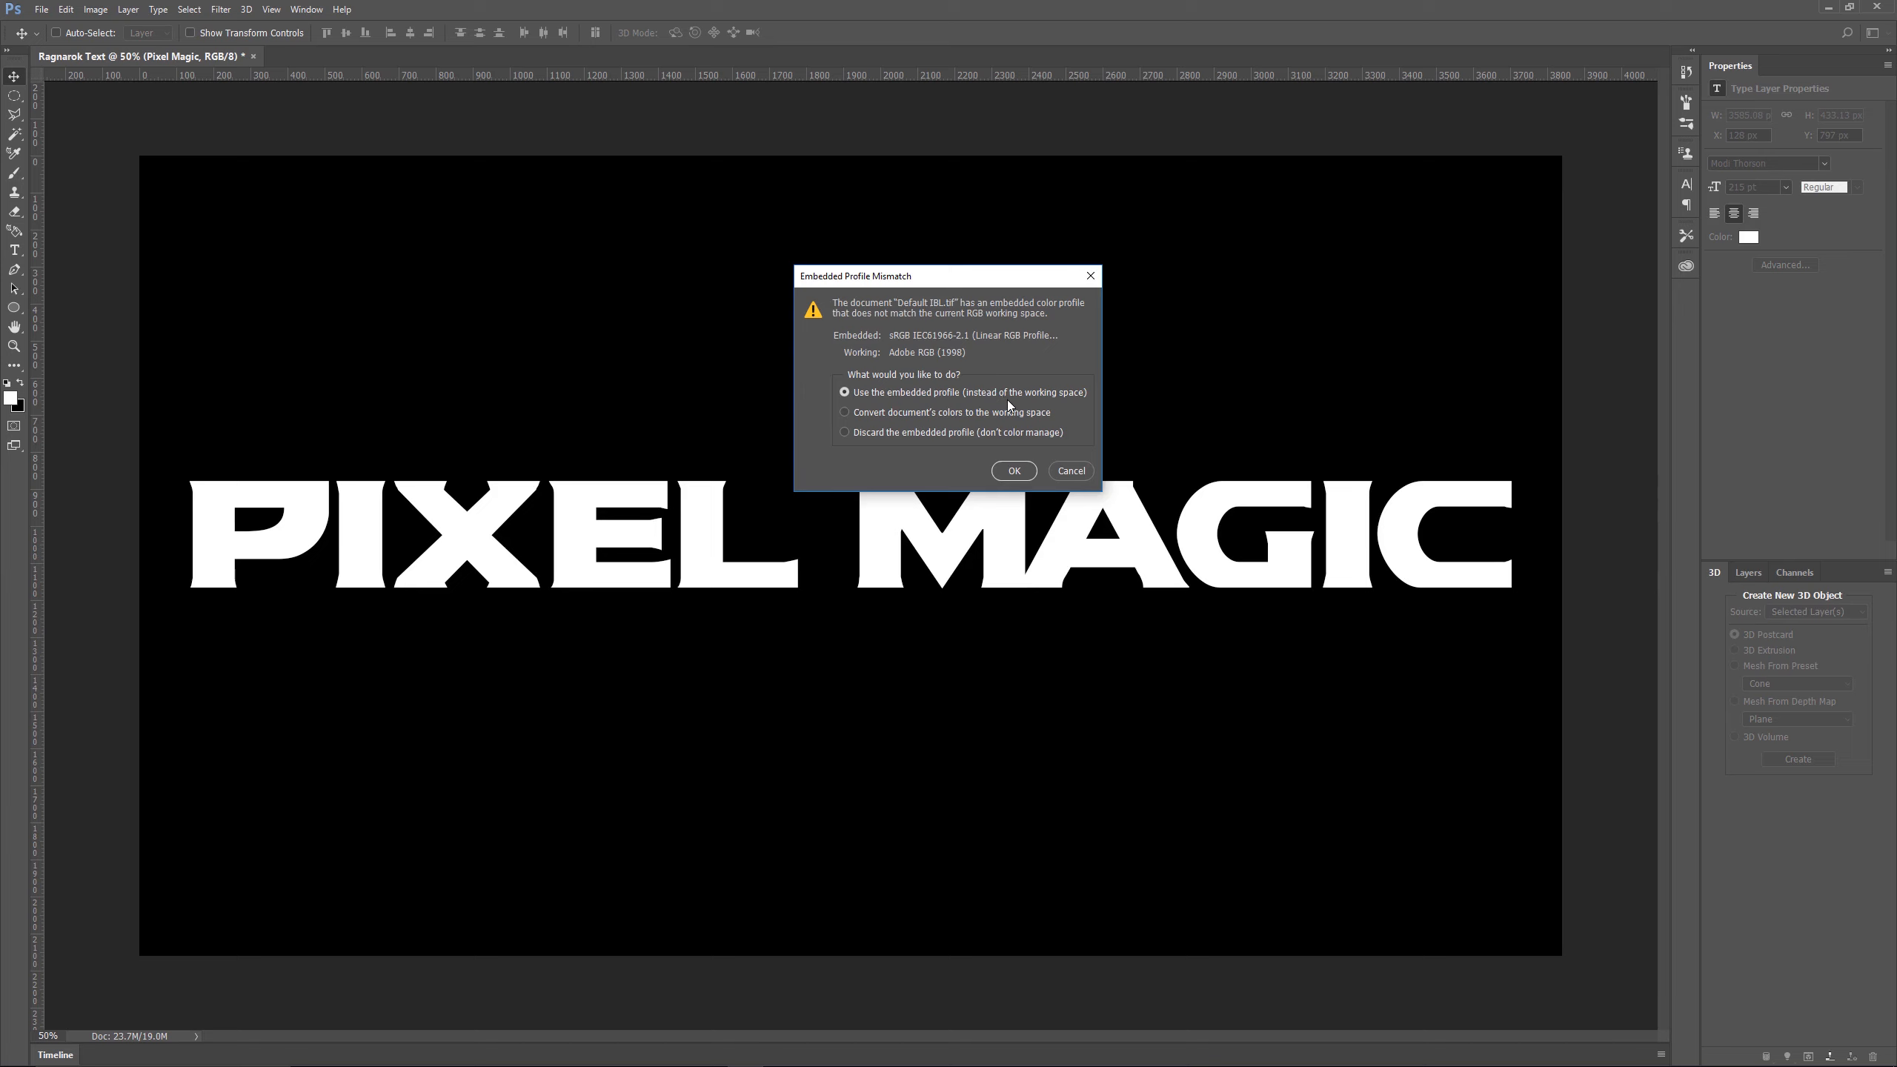
click(1001, 472)
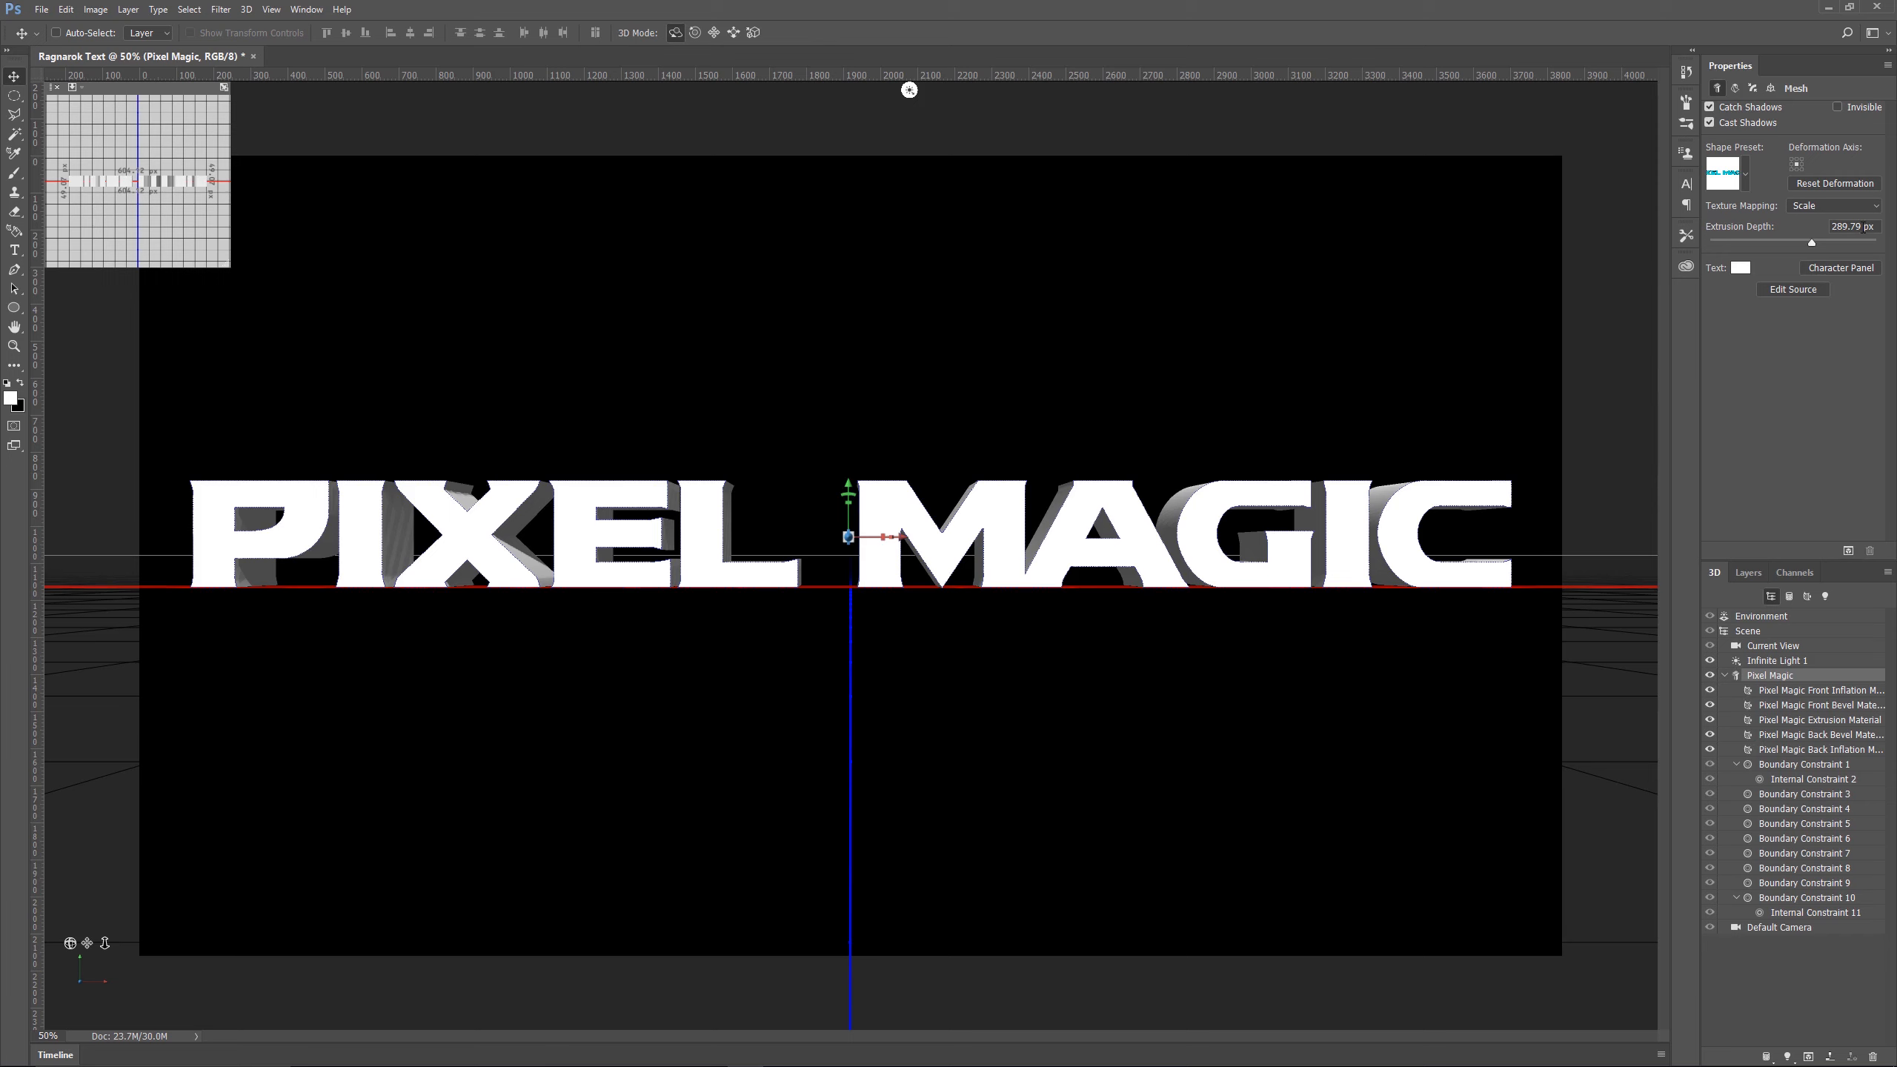
drag(1859, 229, 1823, 227)
text(125)
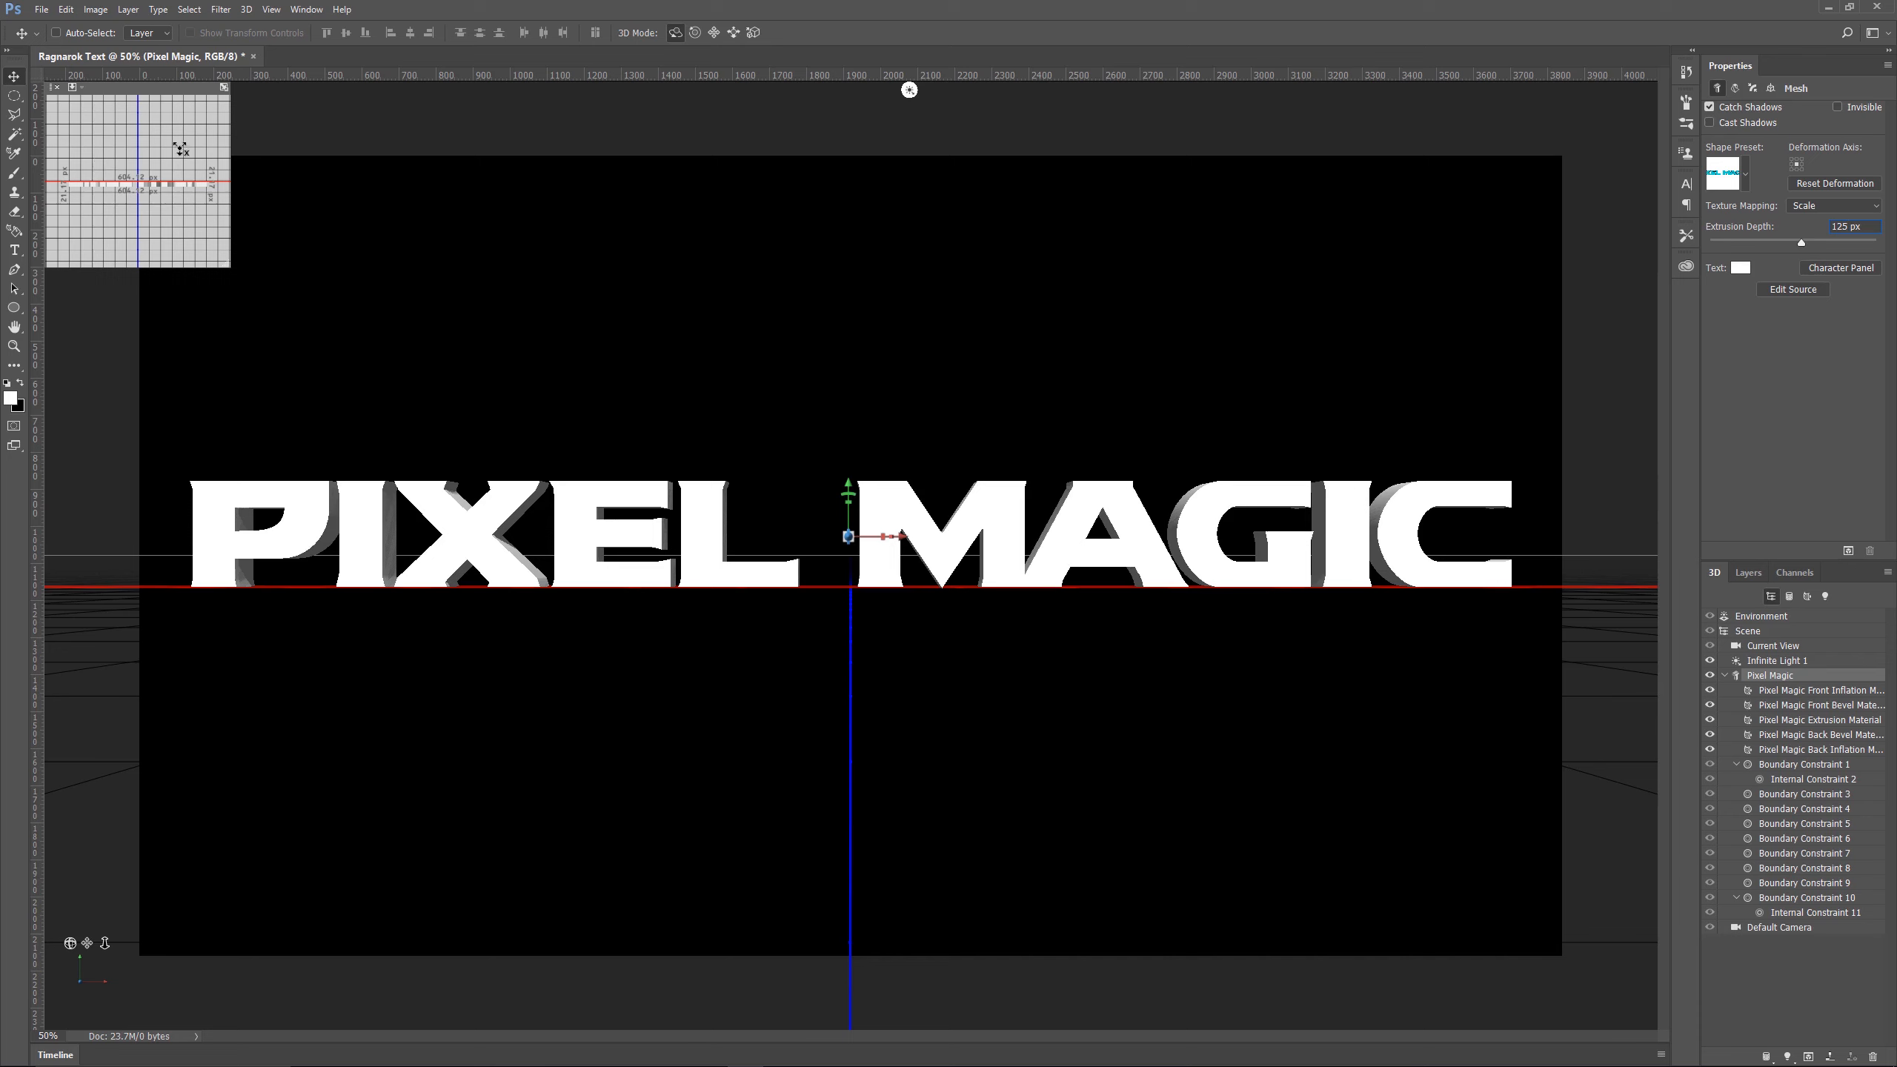
Rotate the 3D text about 14.5° around its X axis in the top view and restore the default camera as main view
click(173, 98)
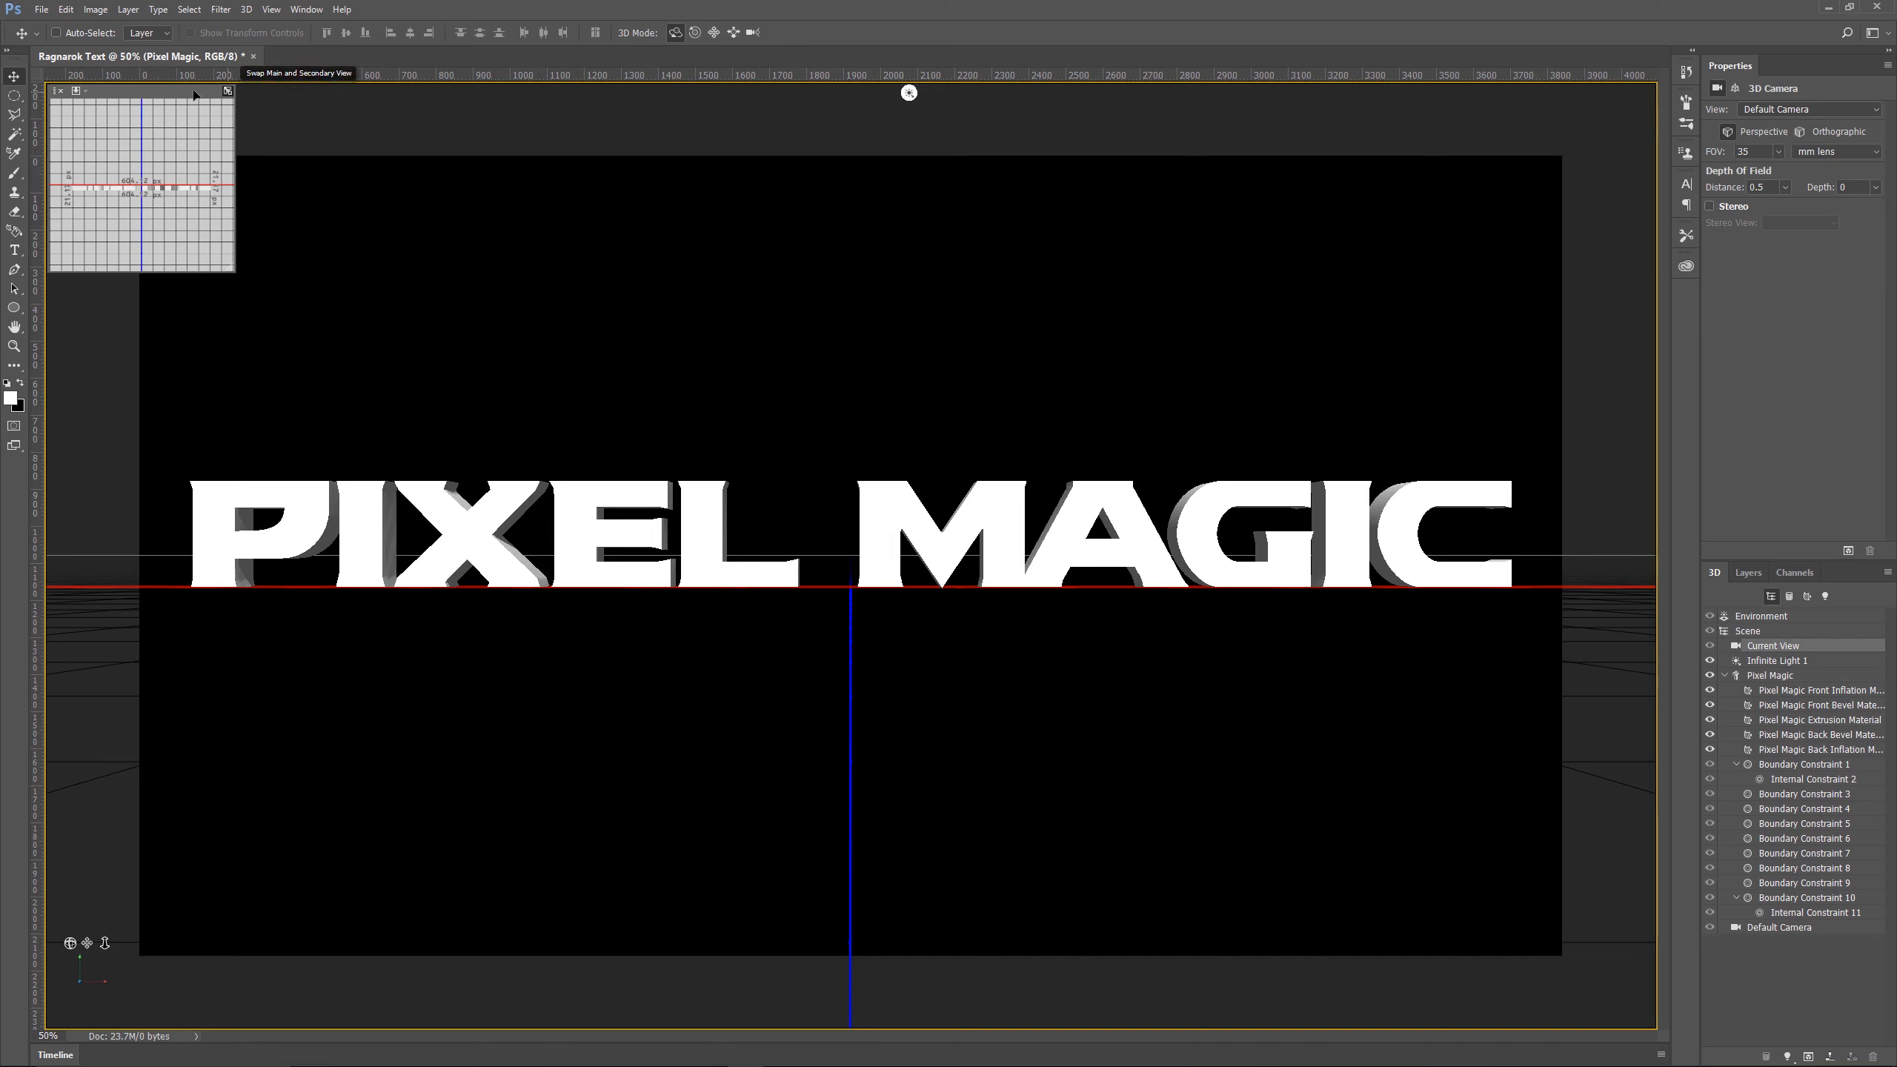
click(227, 92)
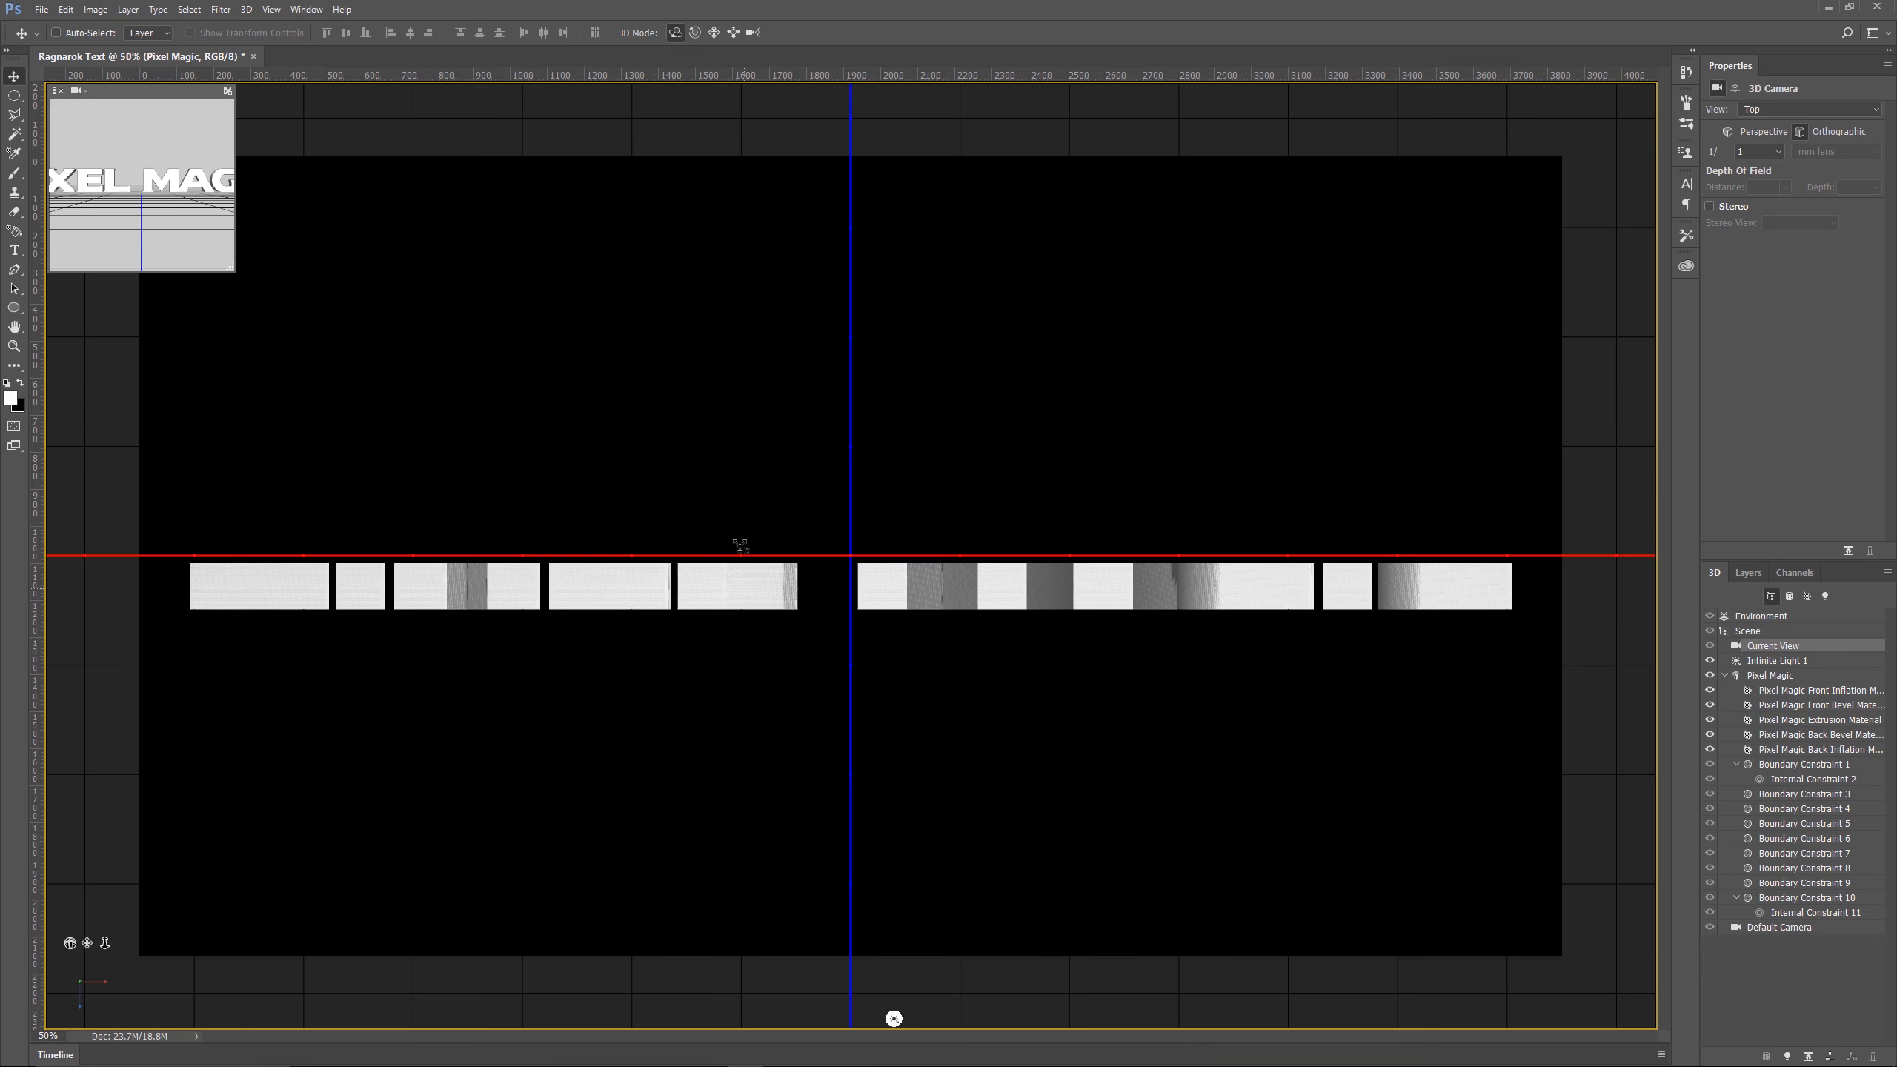
click(750, 596)
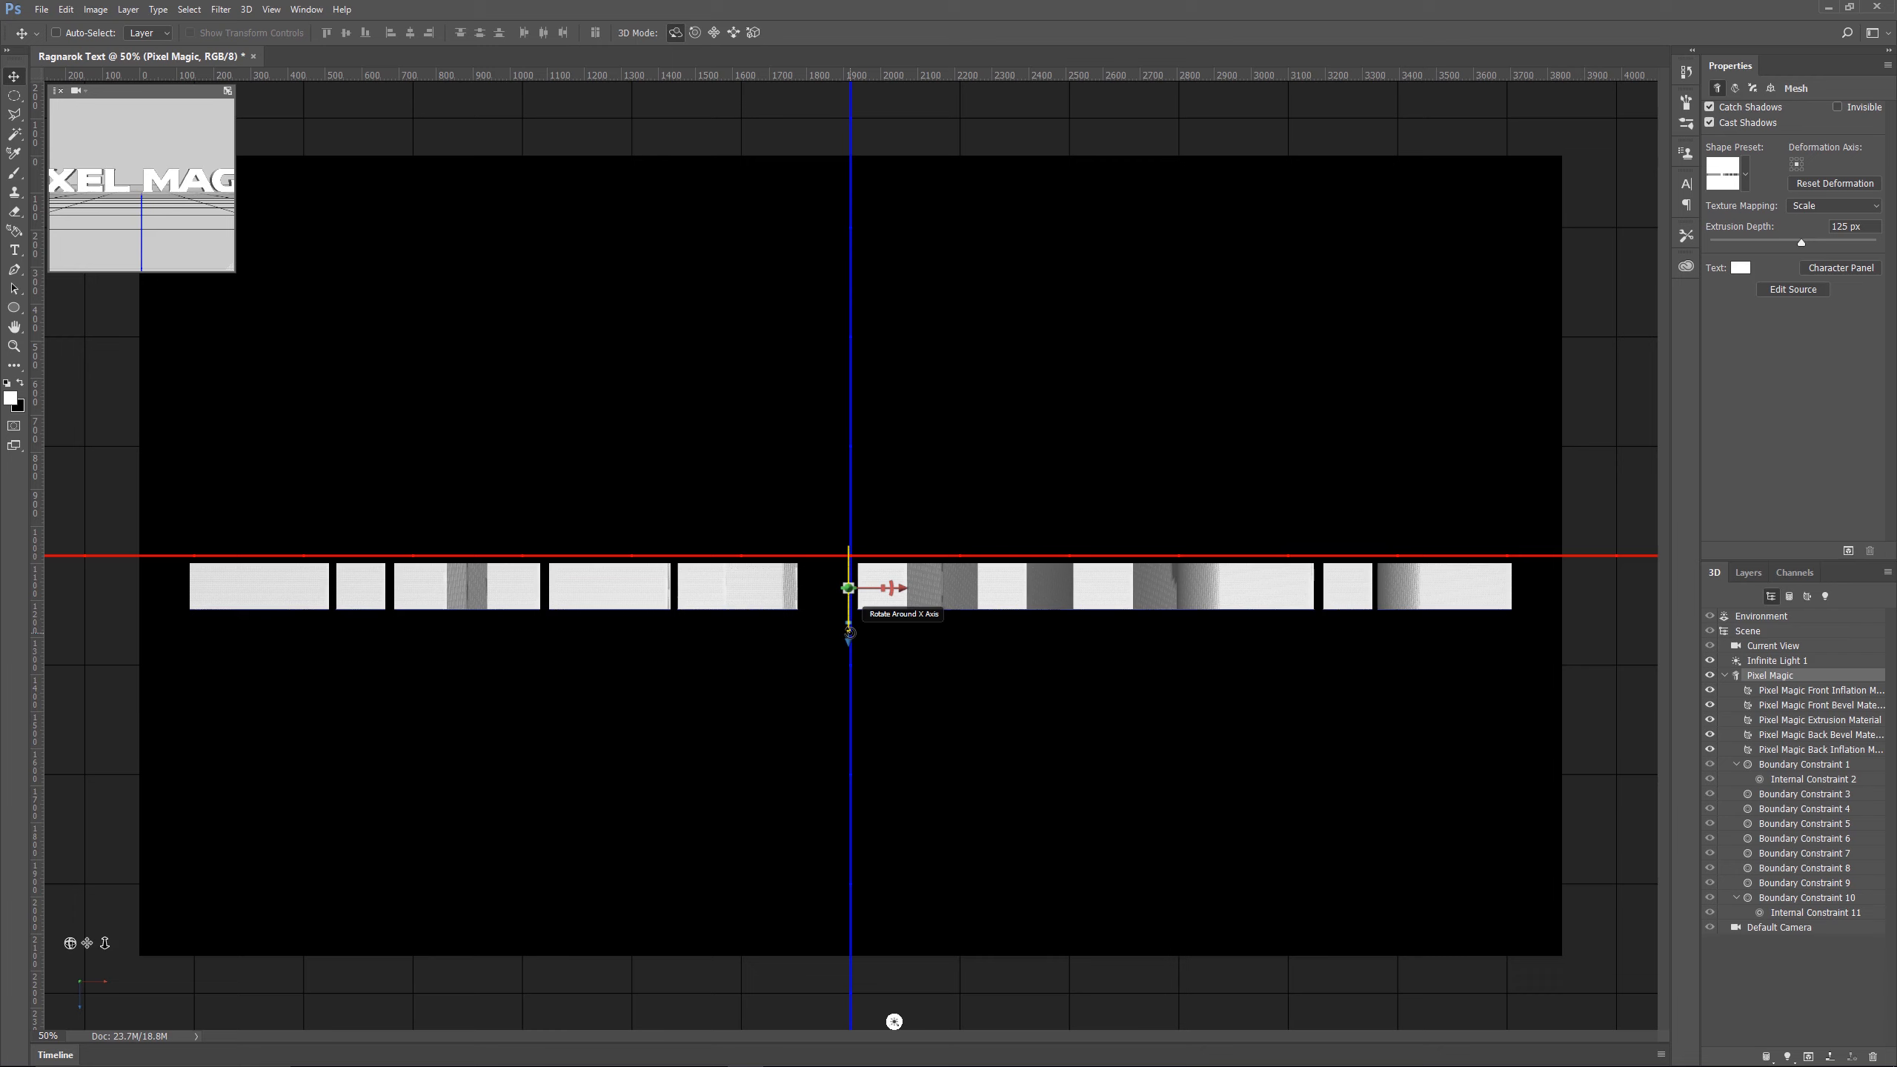
drag(849, 633, 849, 572)
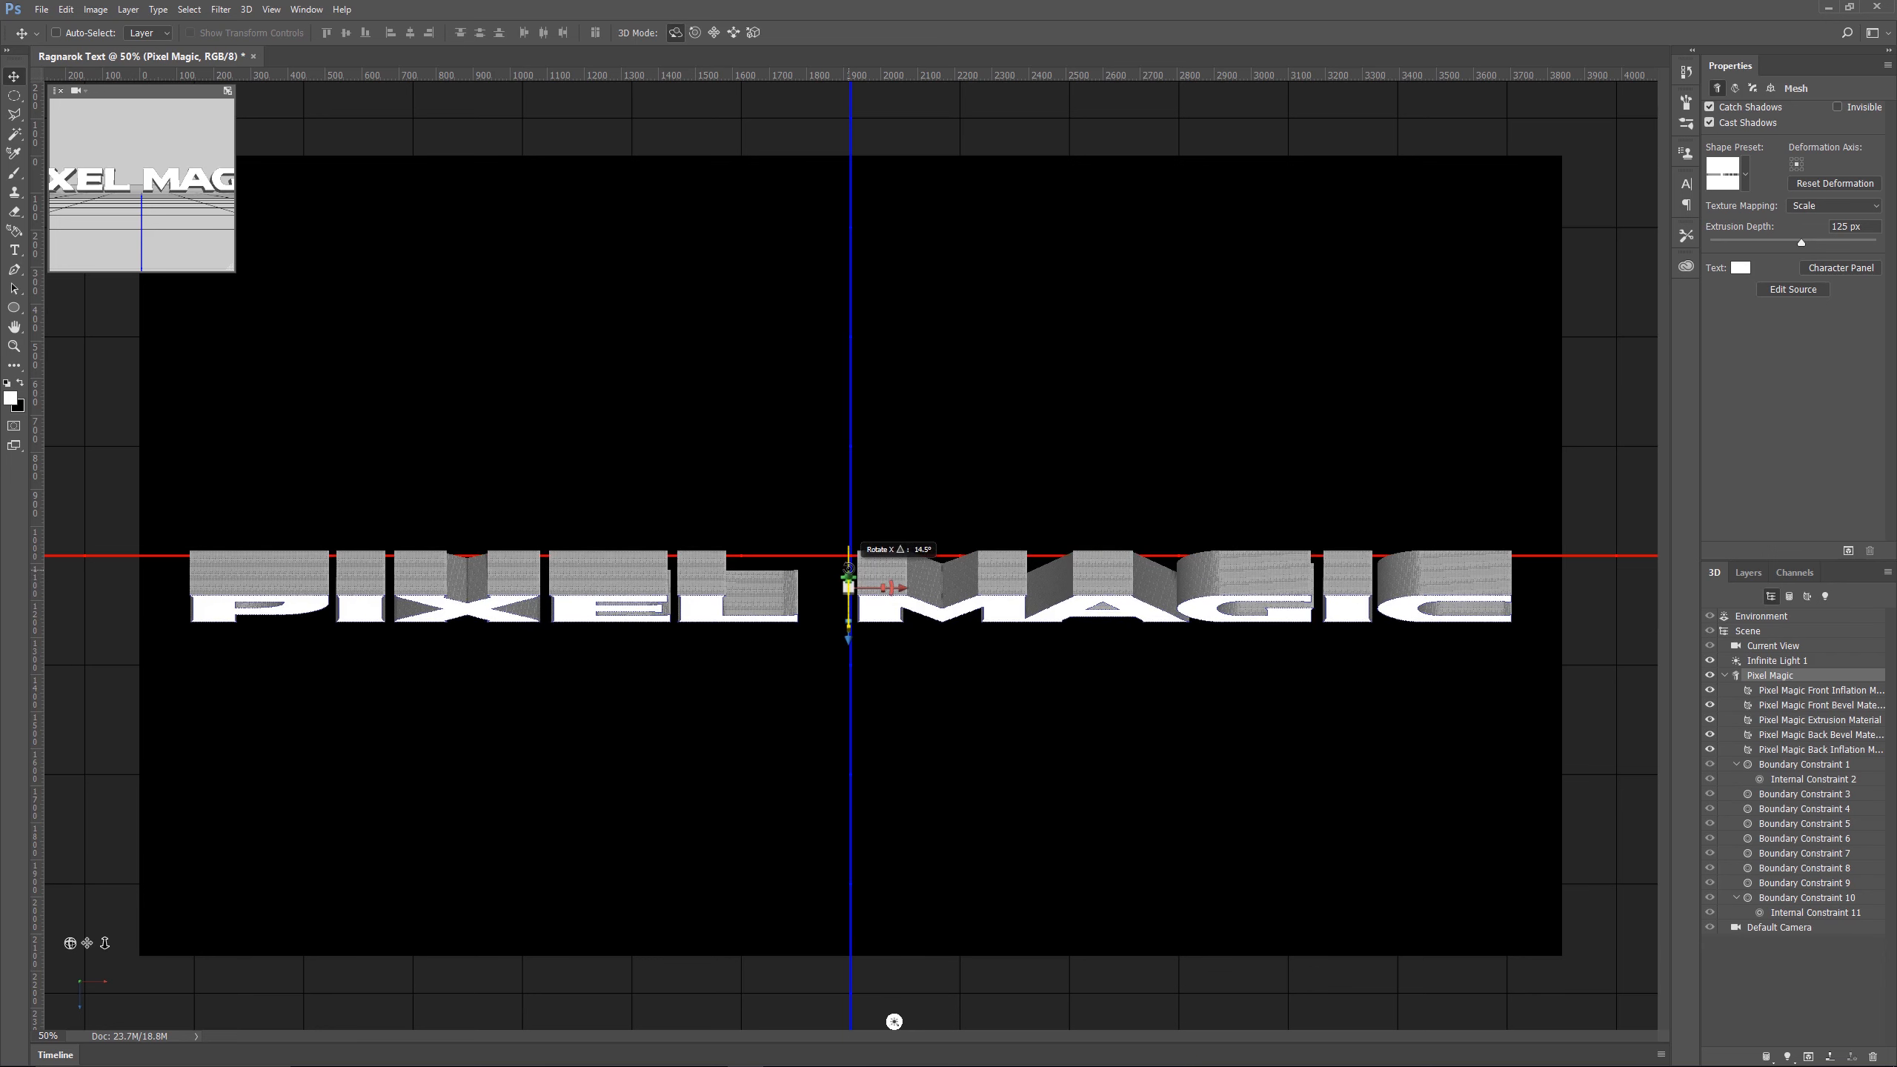
drag(848, 572, 849, 570)
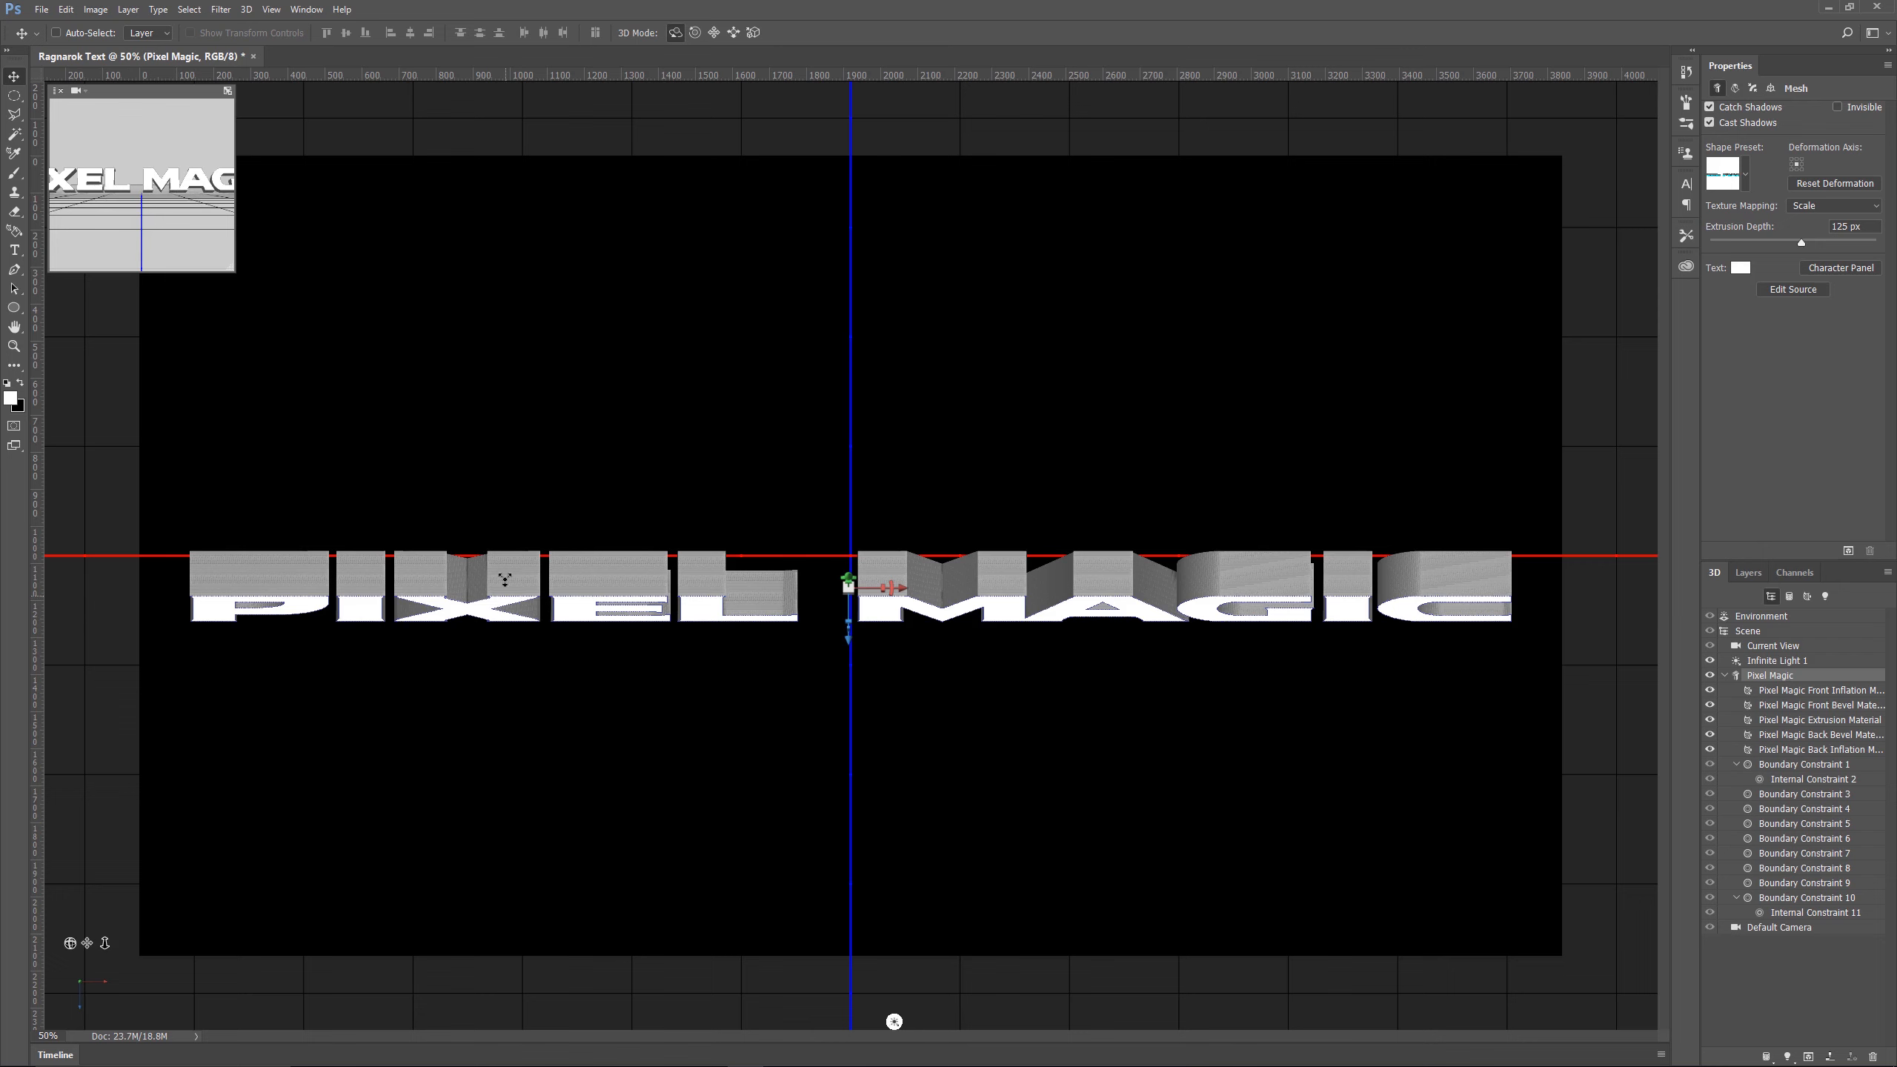
click(228, 91)
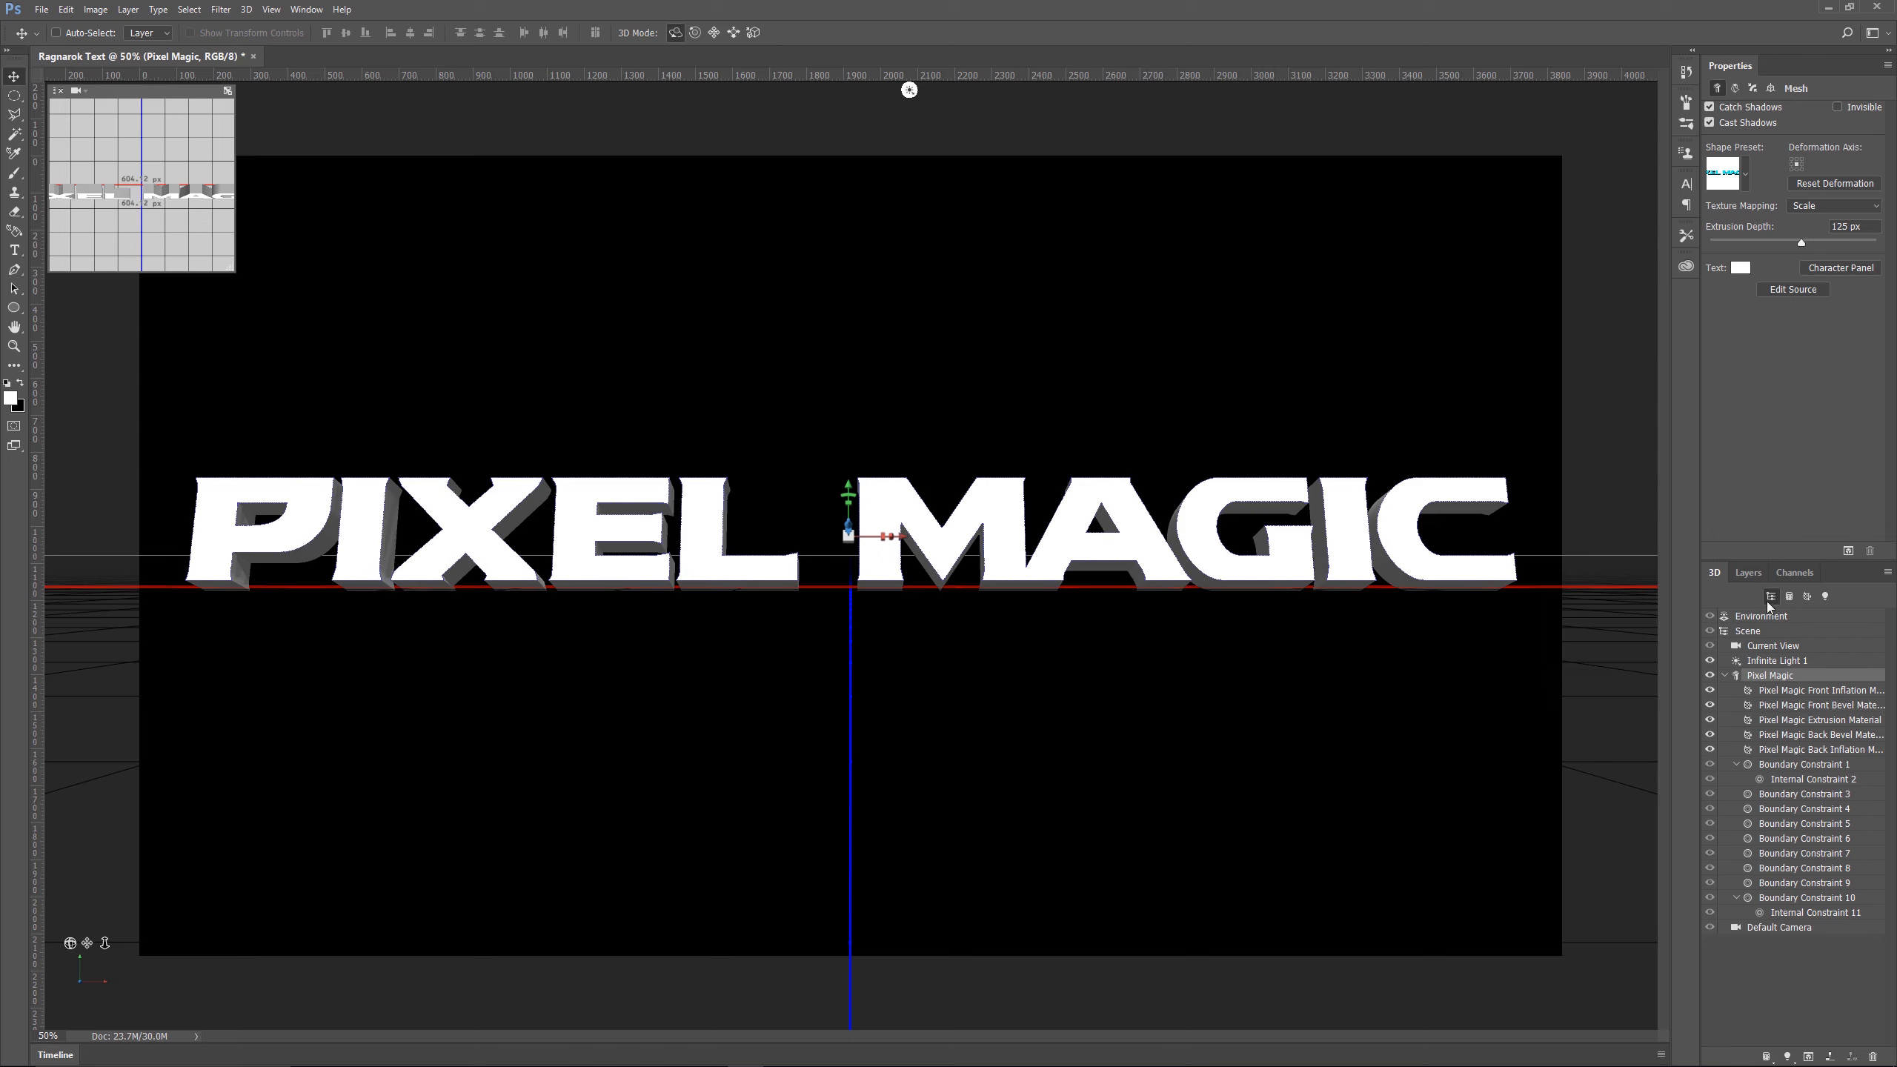
Switch to the Essentials workspace and collapse the texture and light entries under the Pixel Magic layer
click(1885, 36)
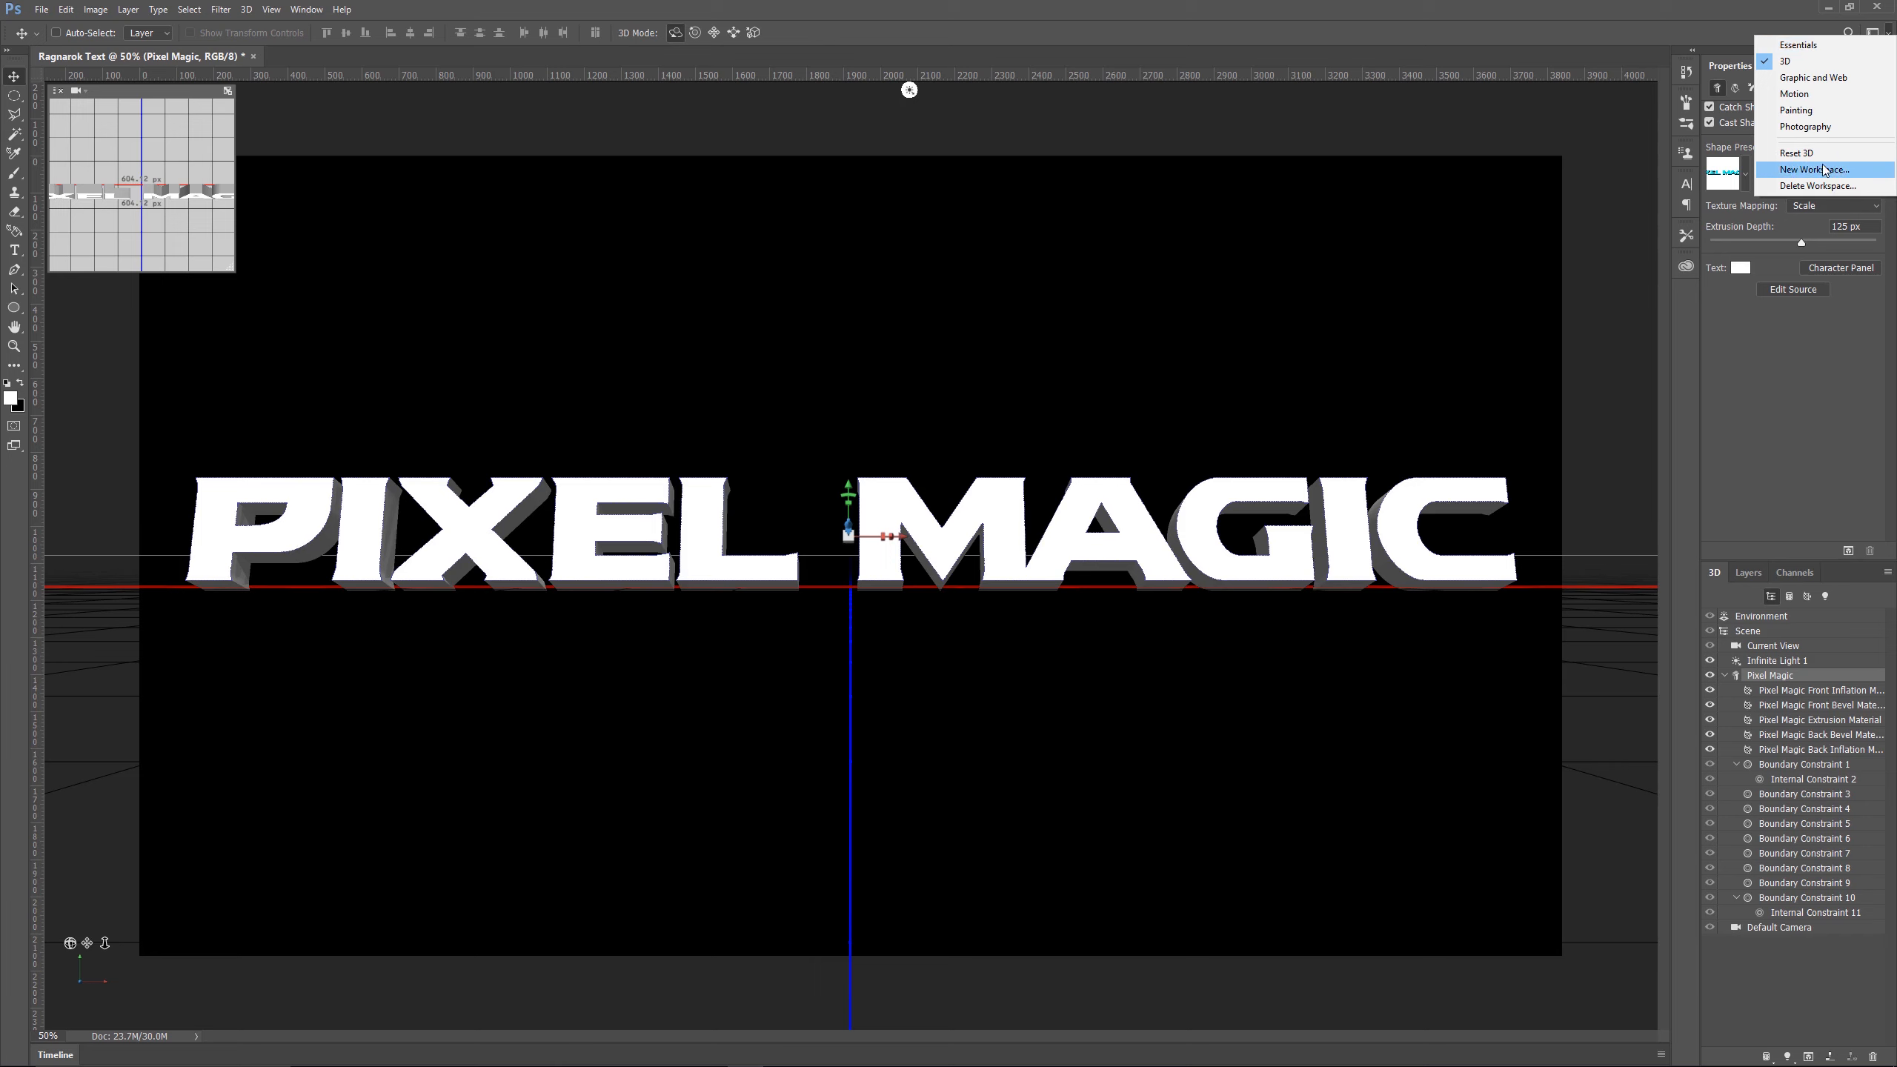
click(1802, 47)
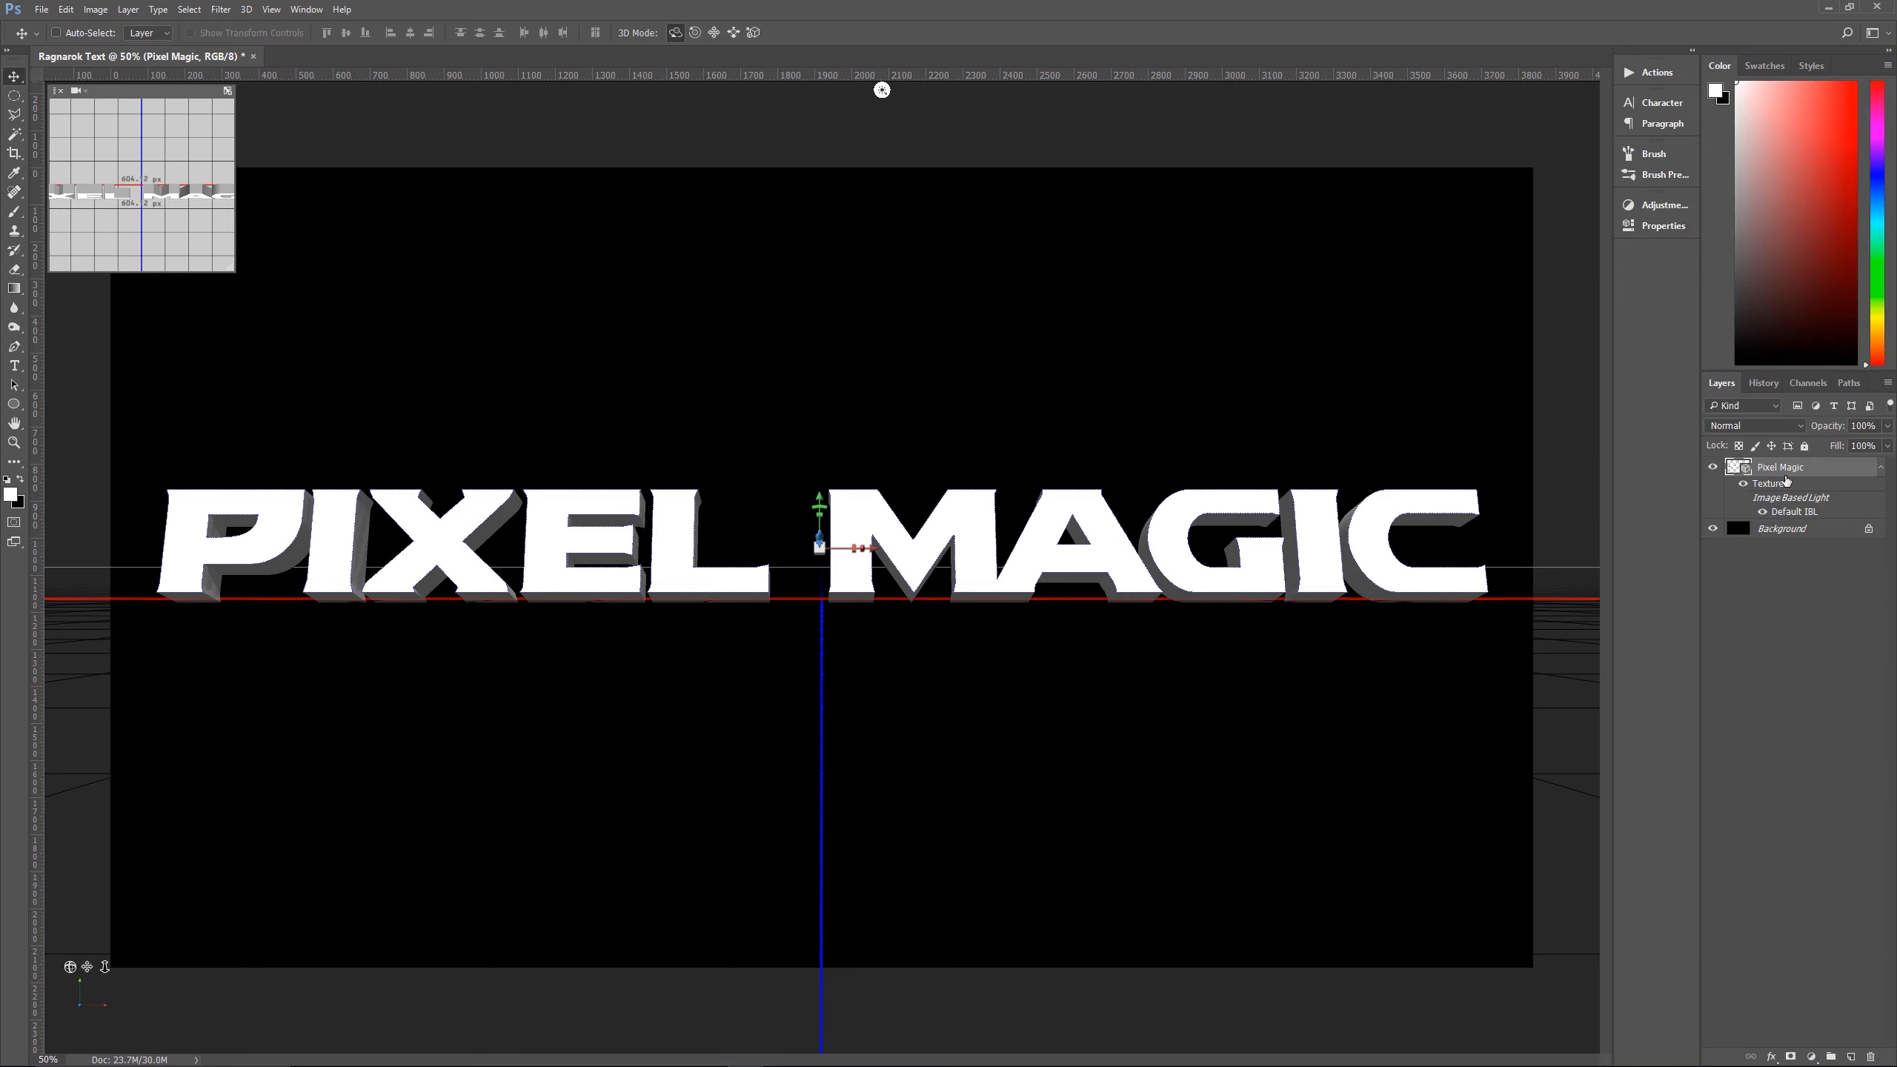
click(1881, 468)
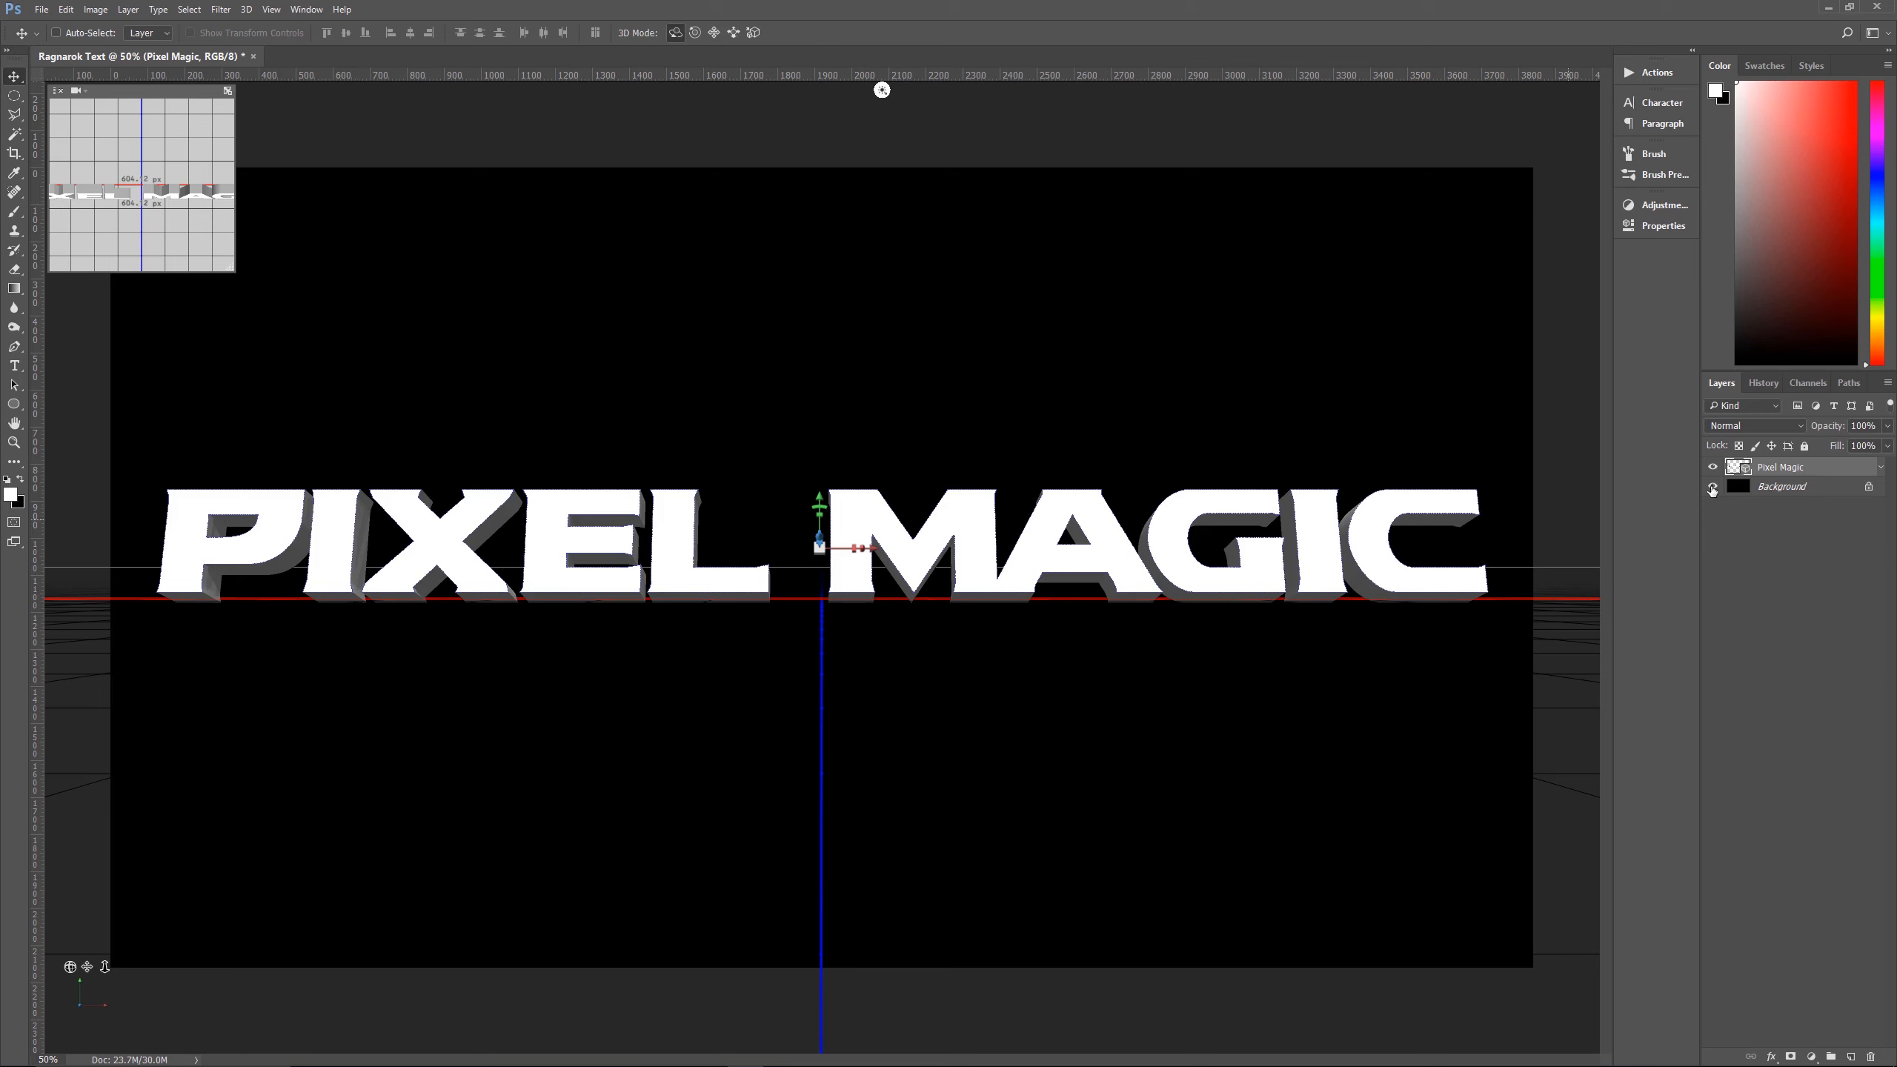
Select the white front faces of the letters with Color Range, working from the Background layer
click(1781, 487)
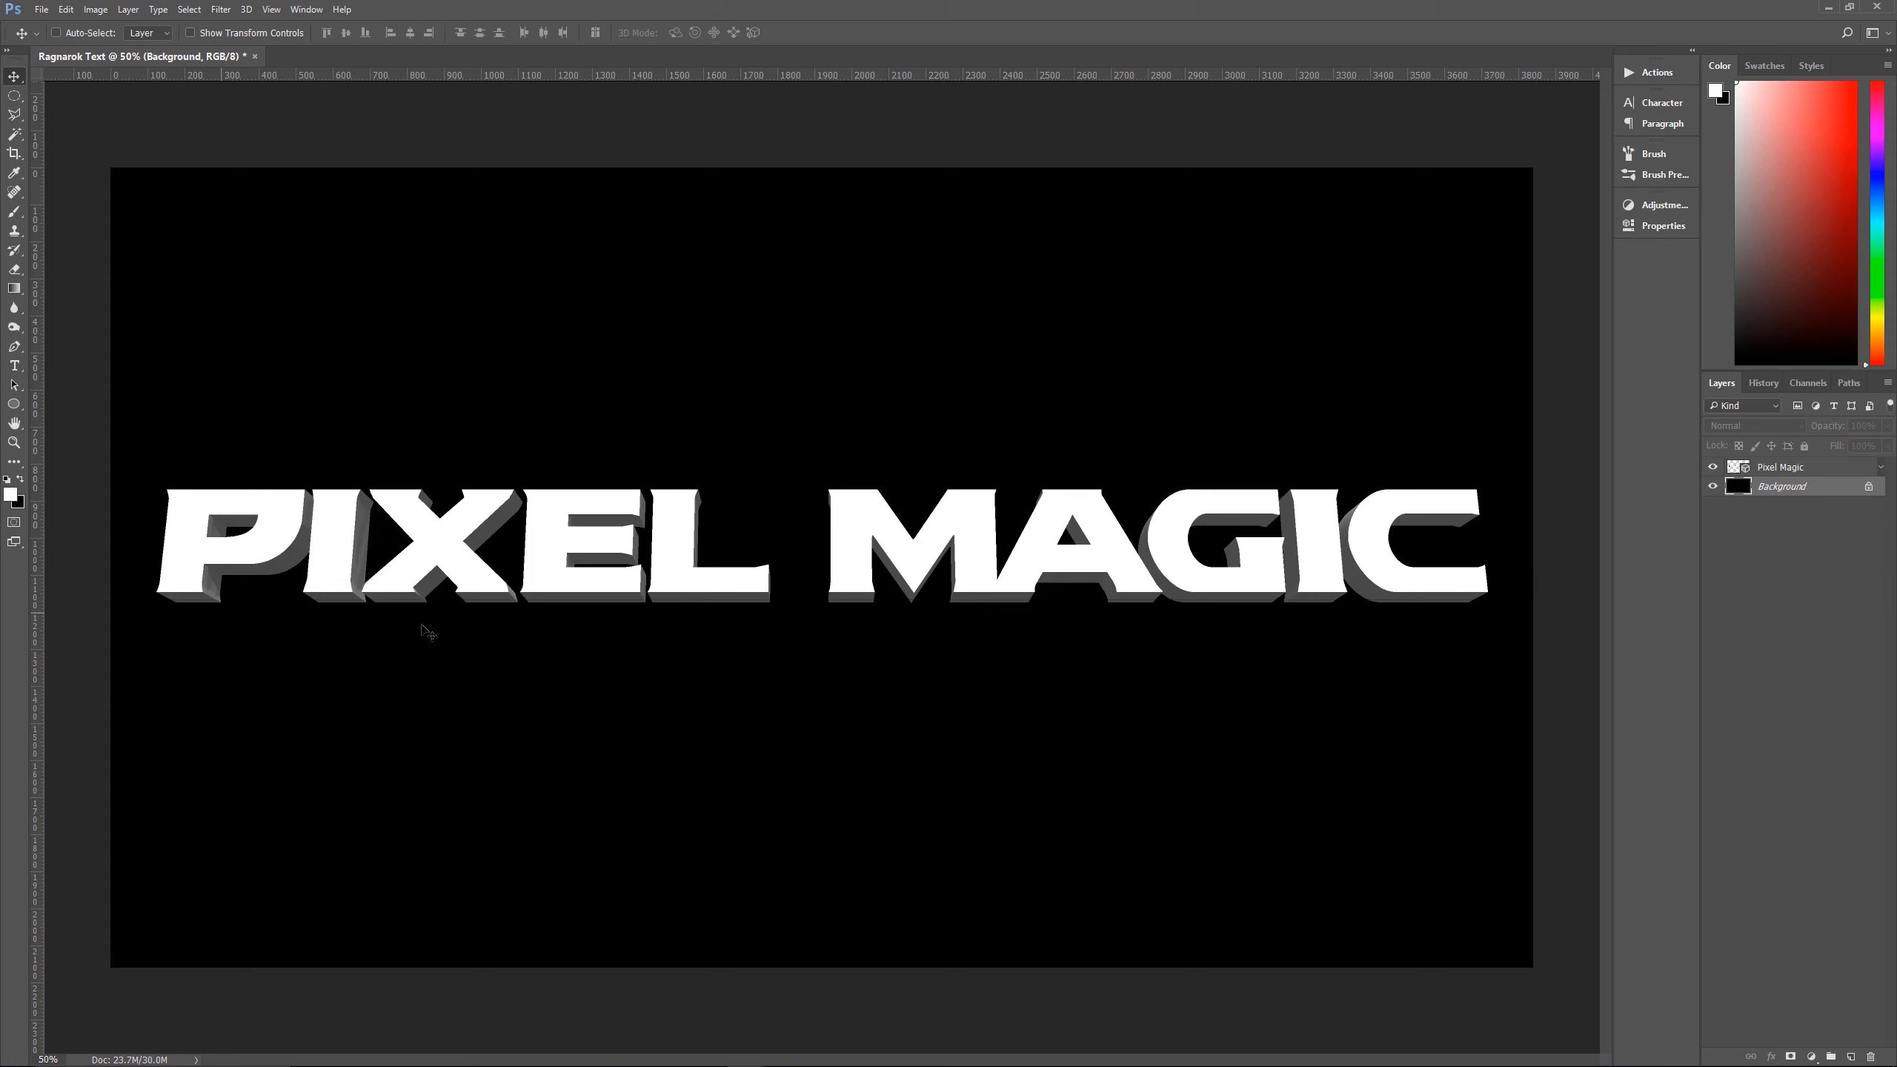
click(192, 9)
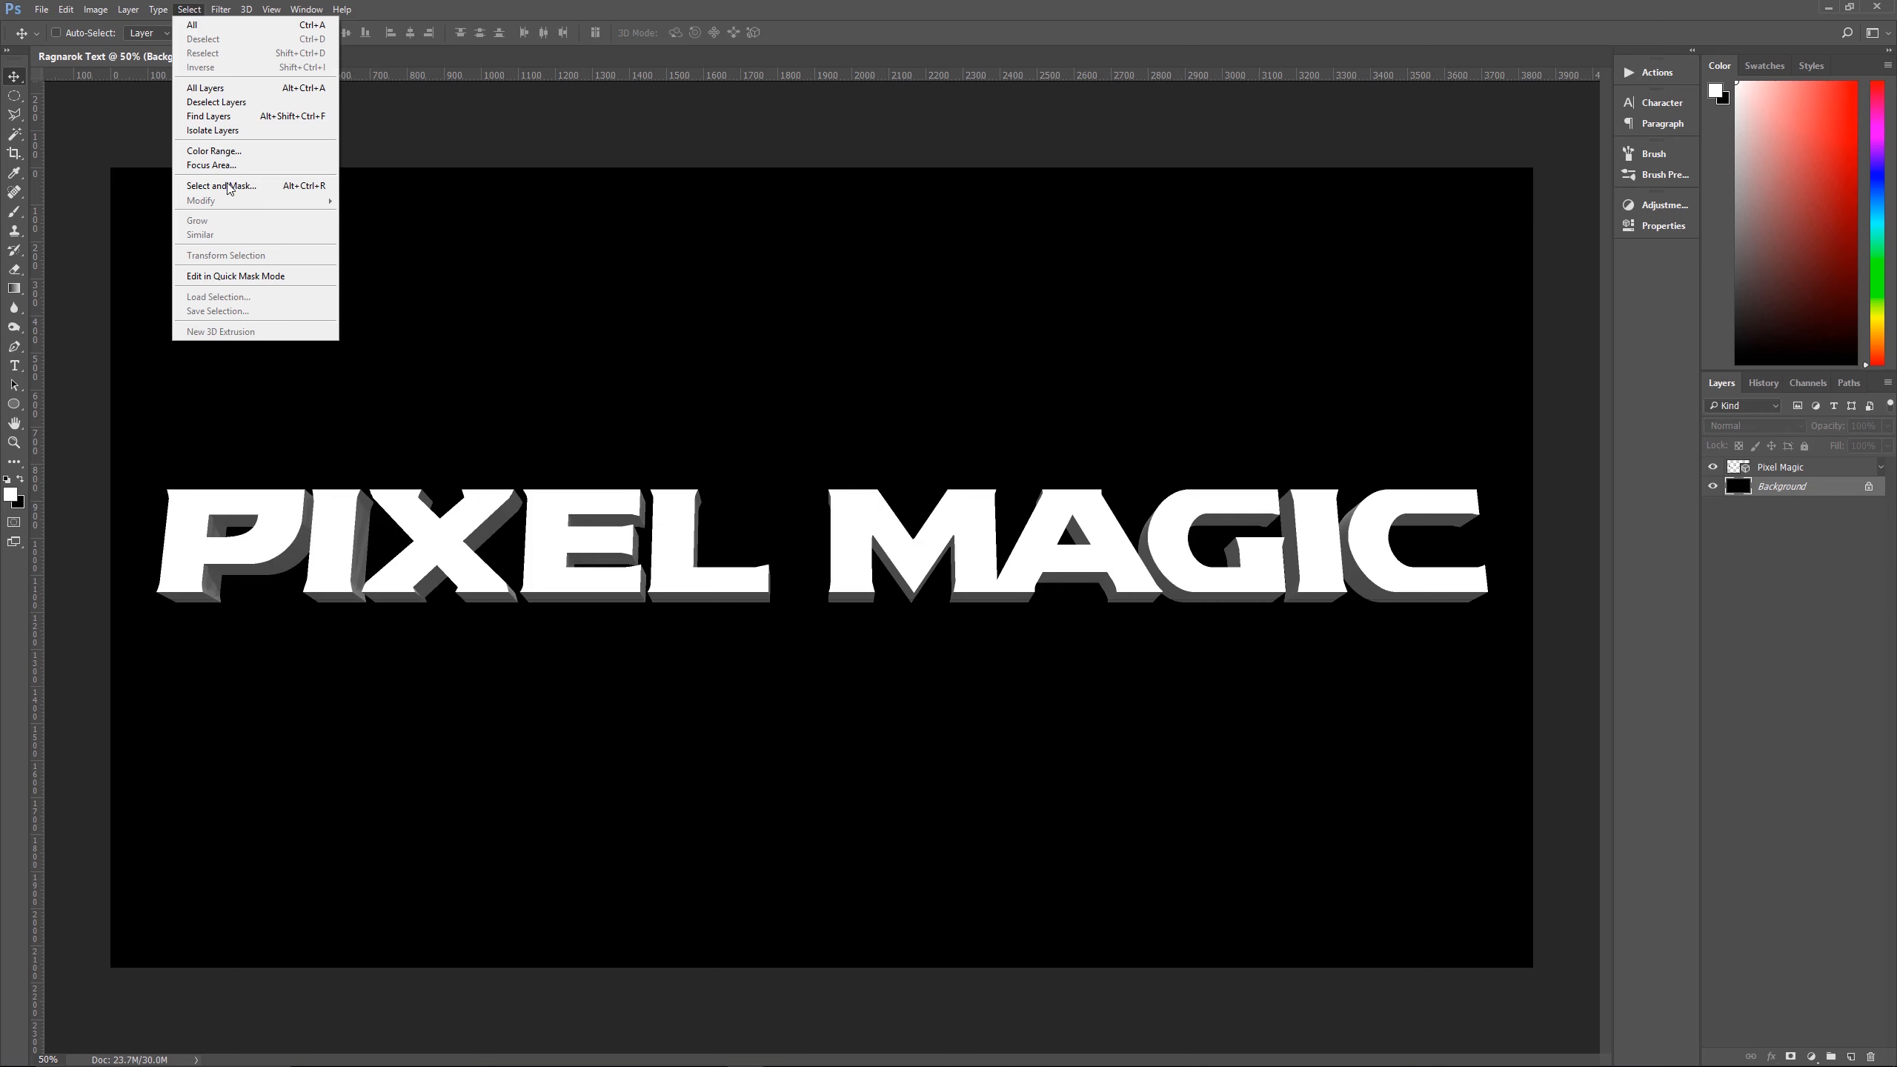
click(216, 150)
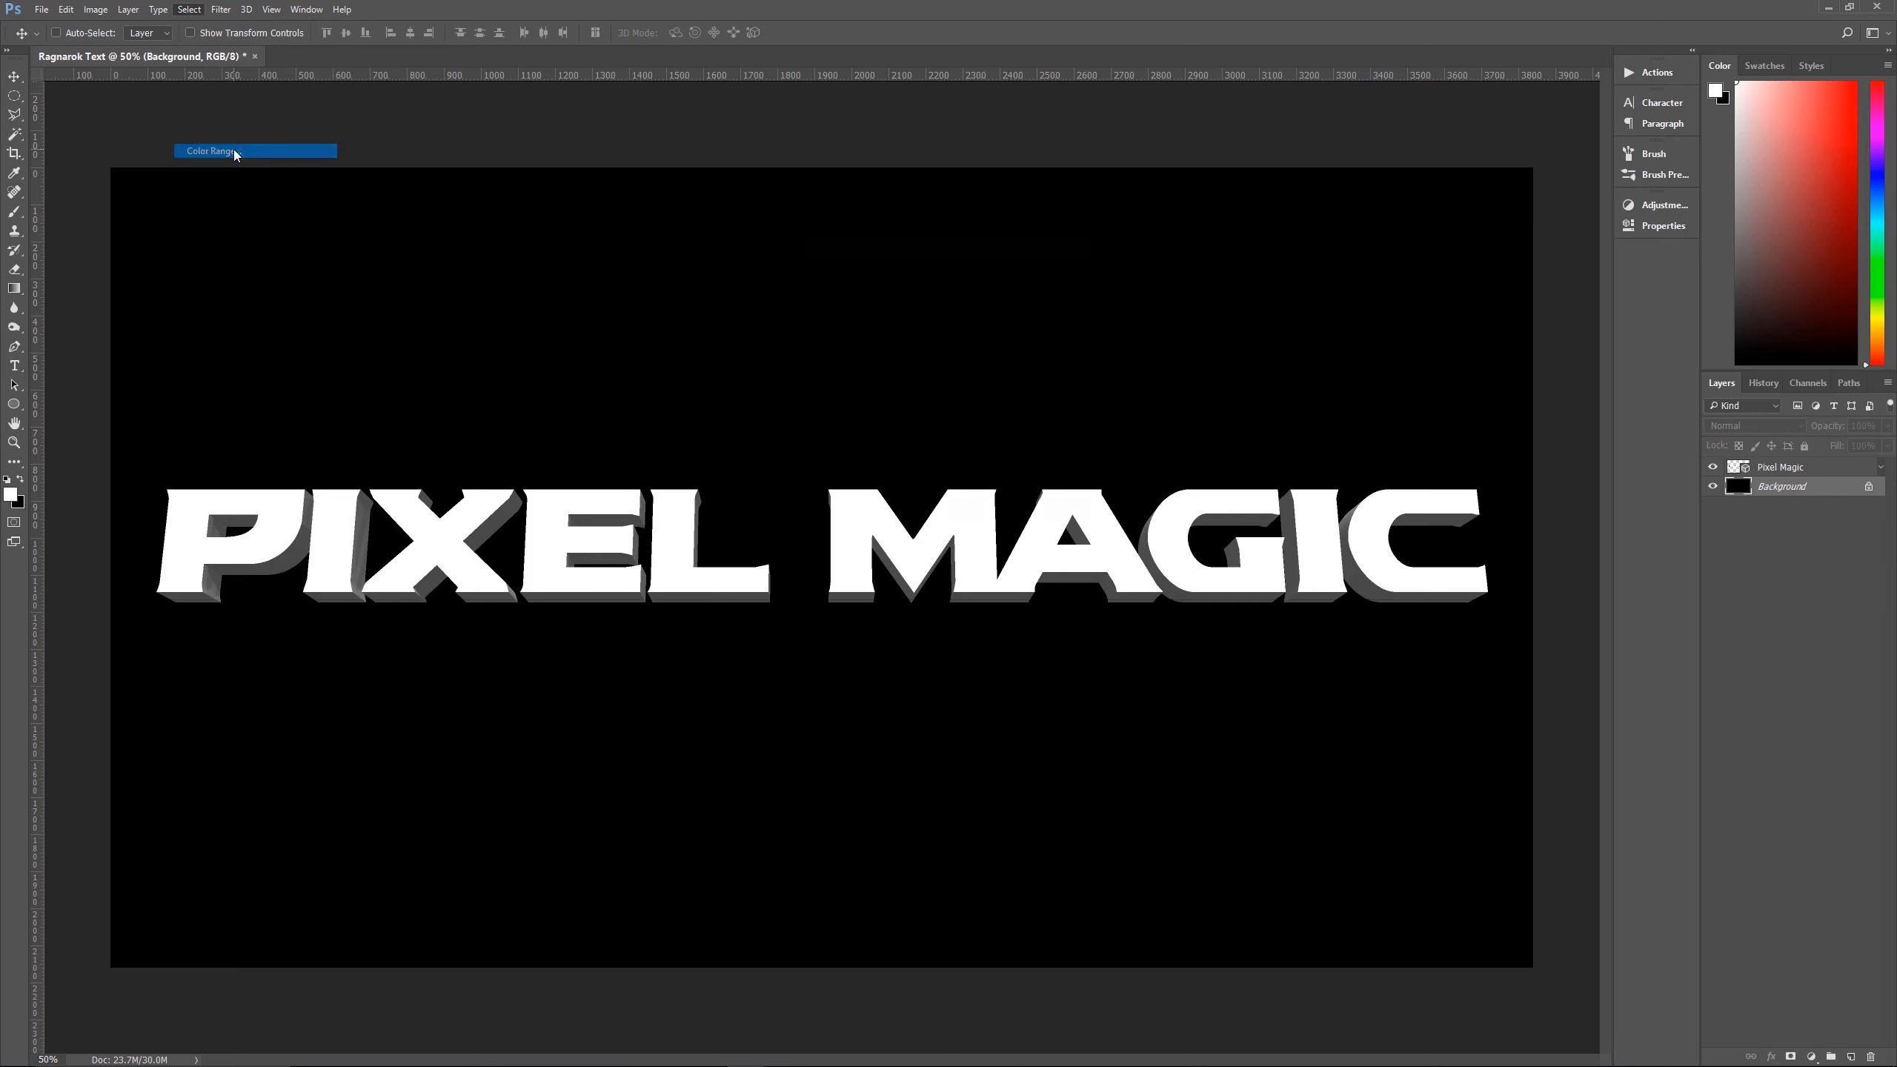
drag(903, 246, 848, 141)
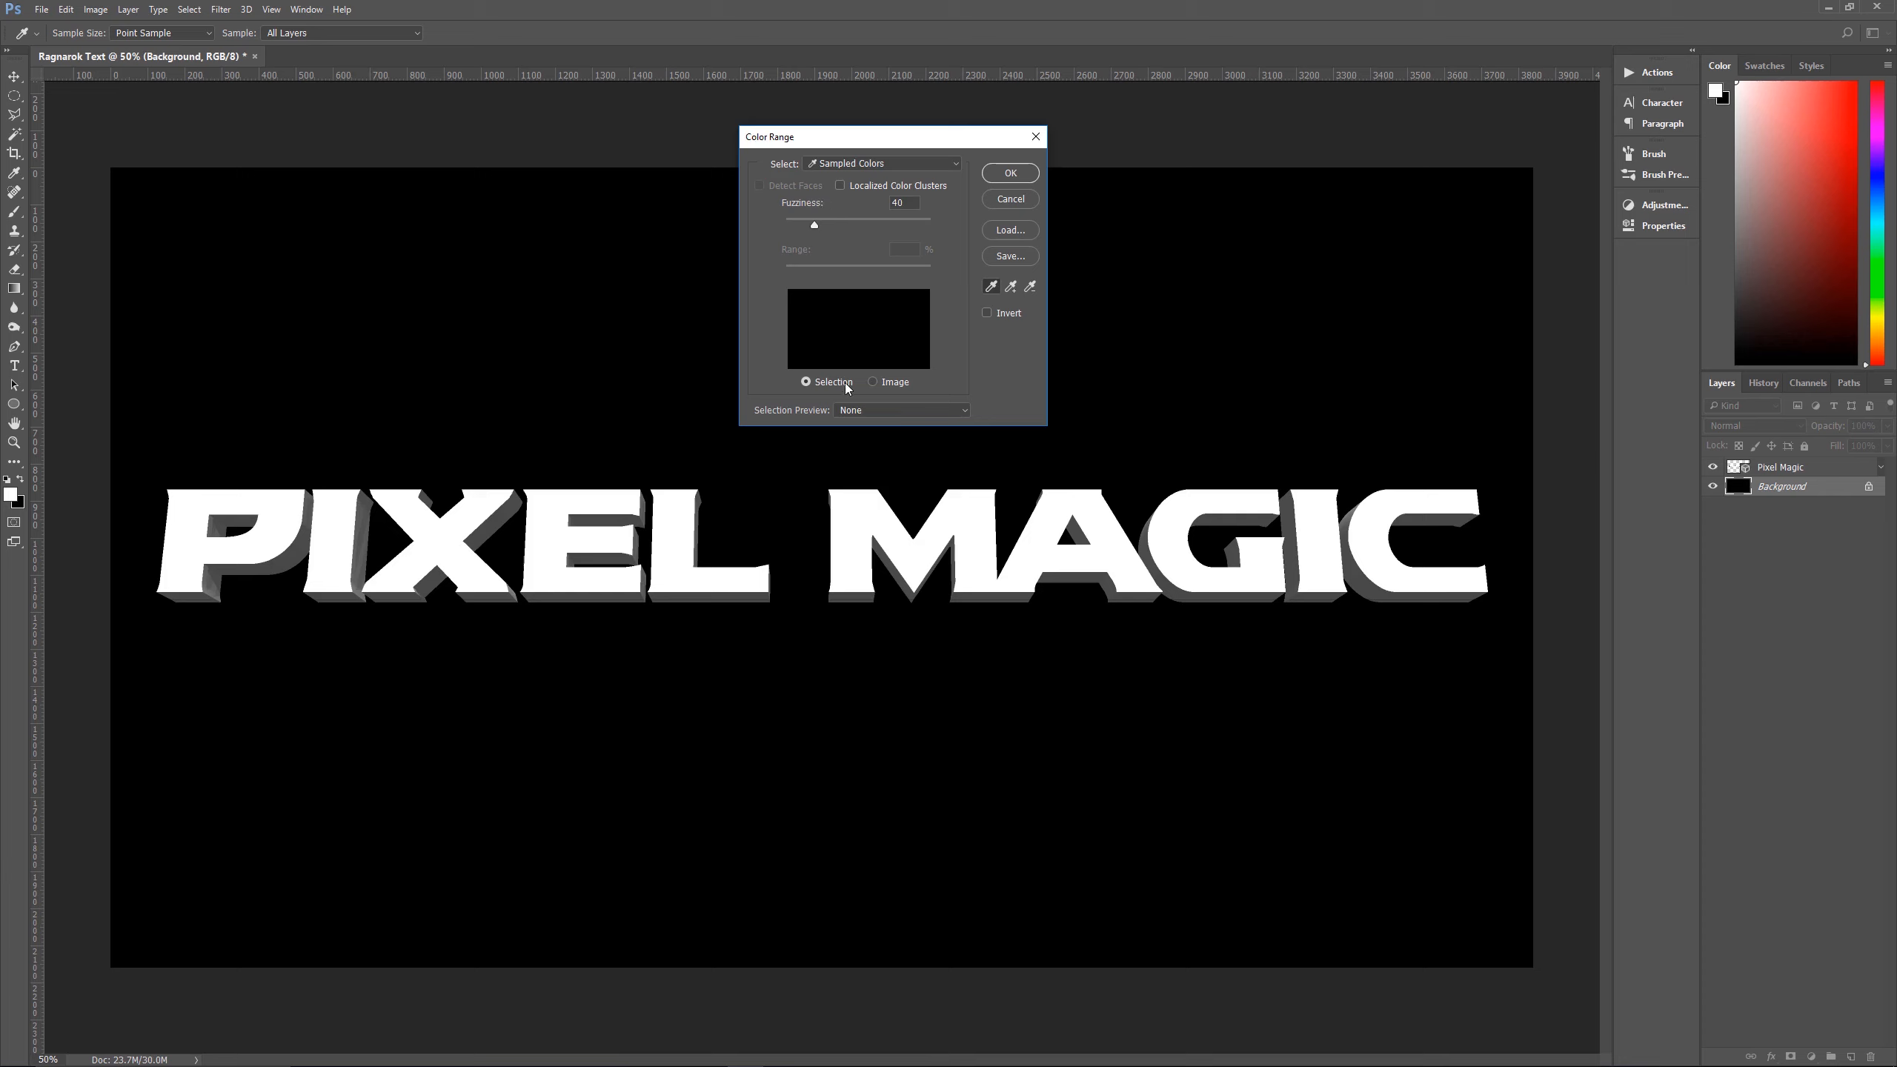
click(681, 529)
click(1020, 173)
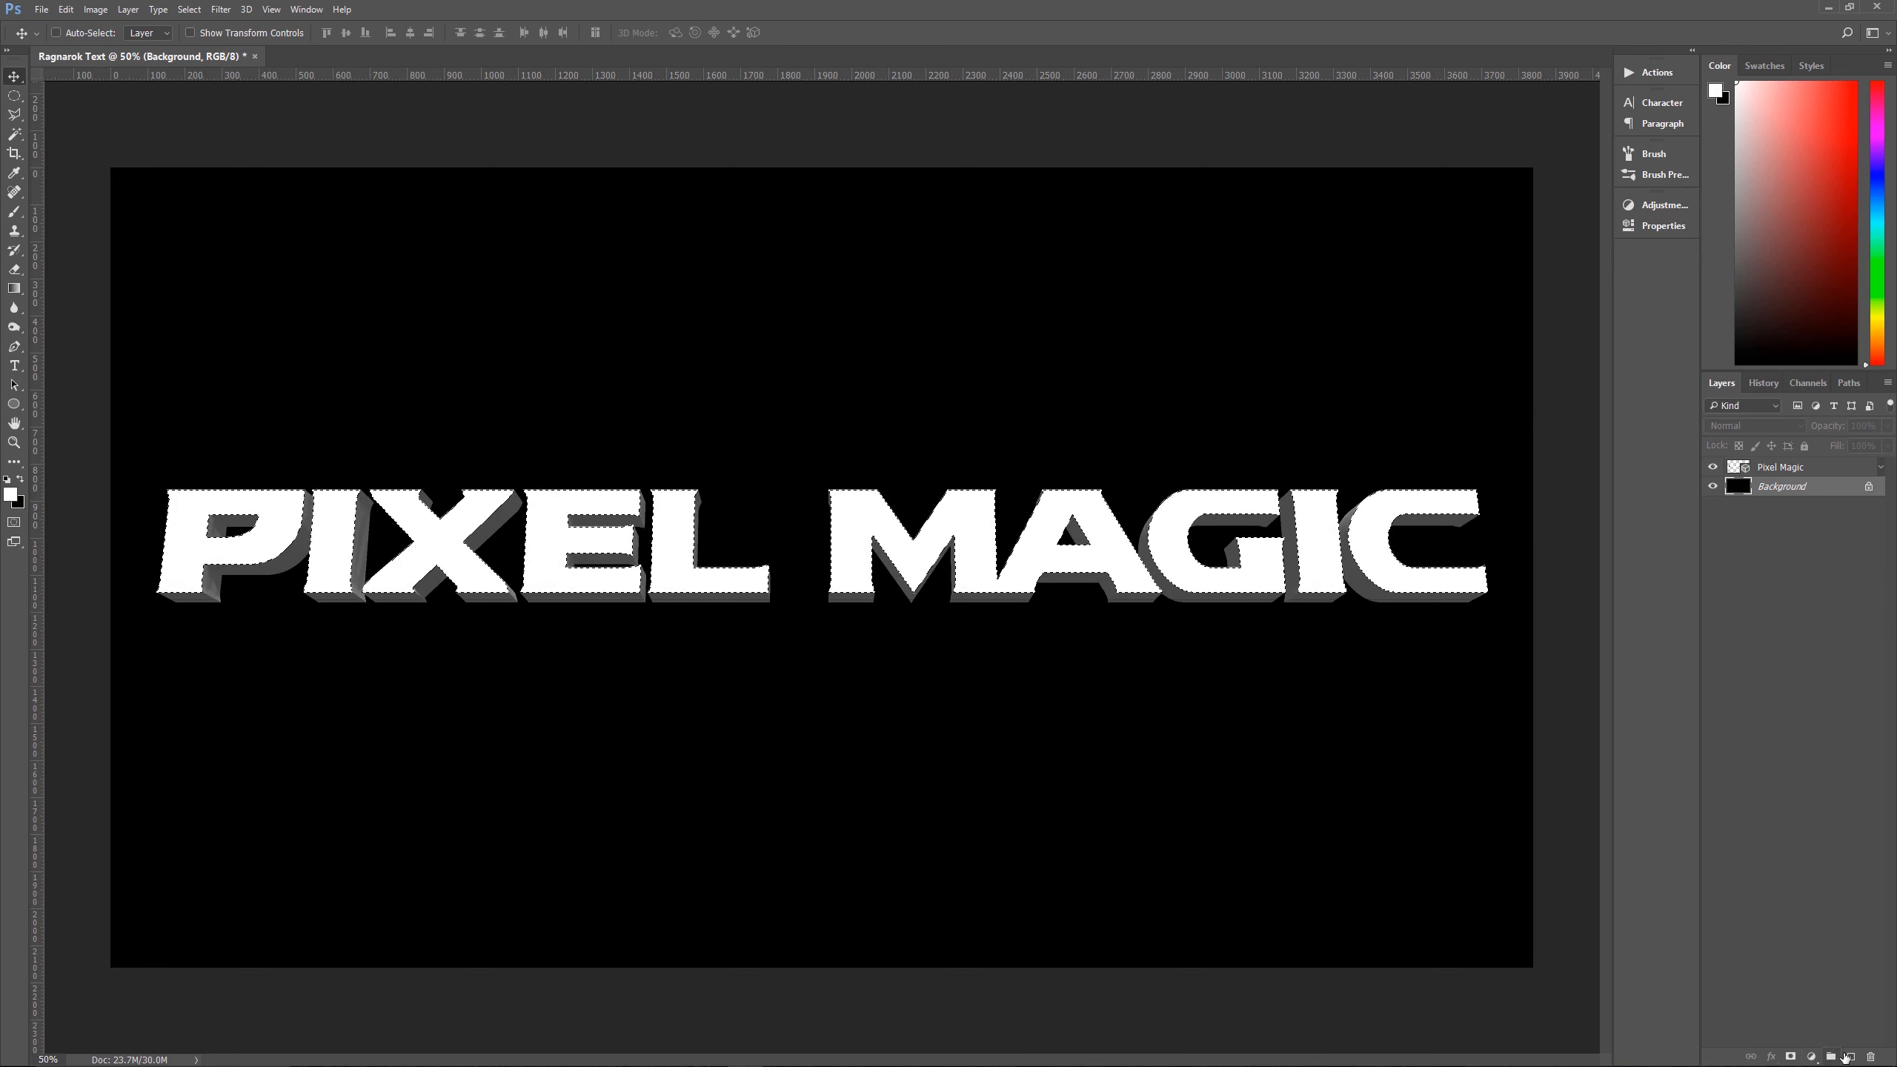
Create a new layer above Pixel Magic and name it Face
click(1805, 468)
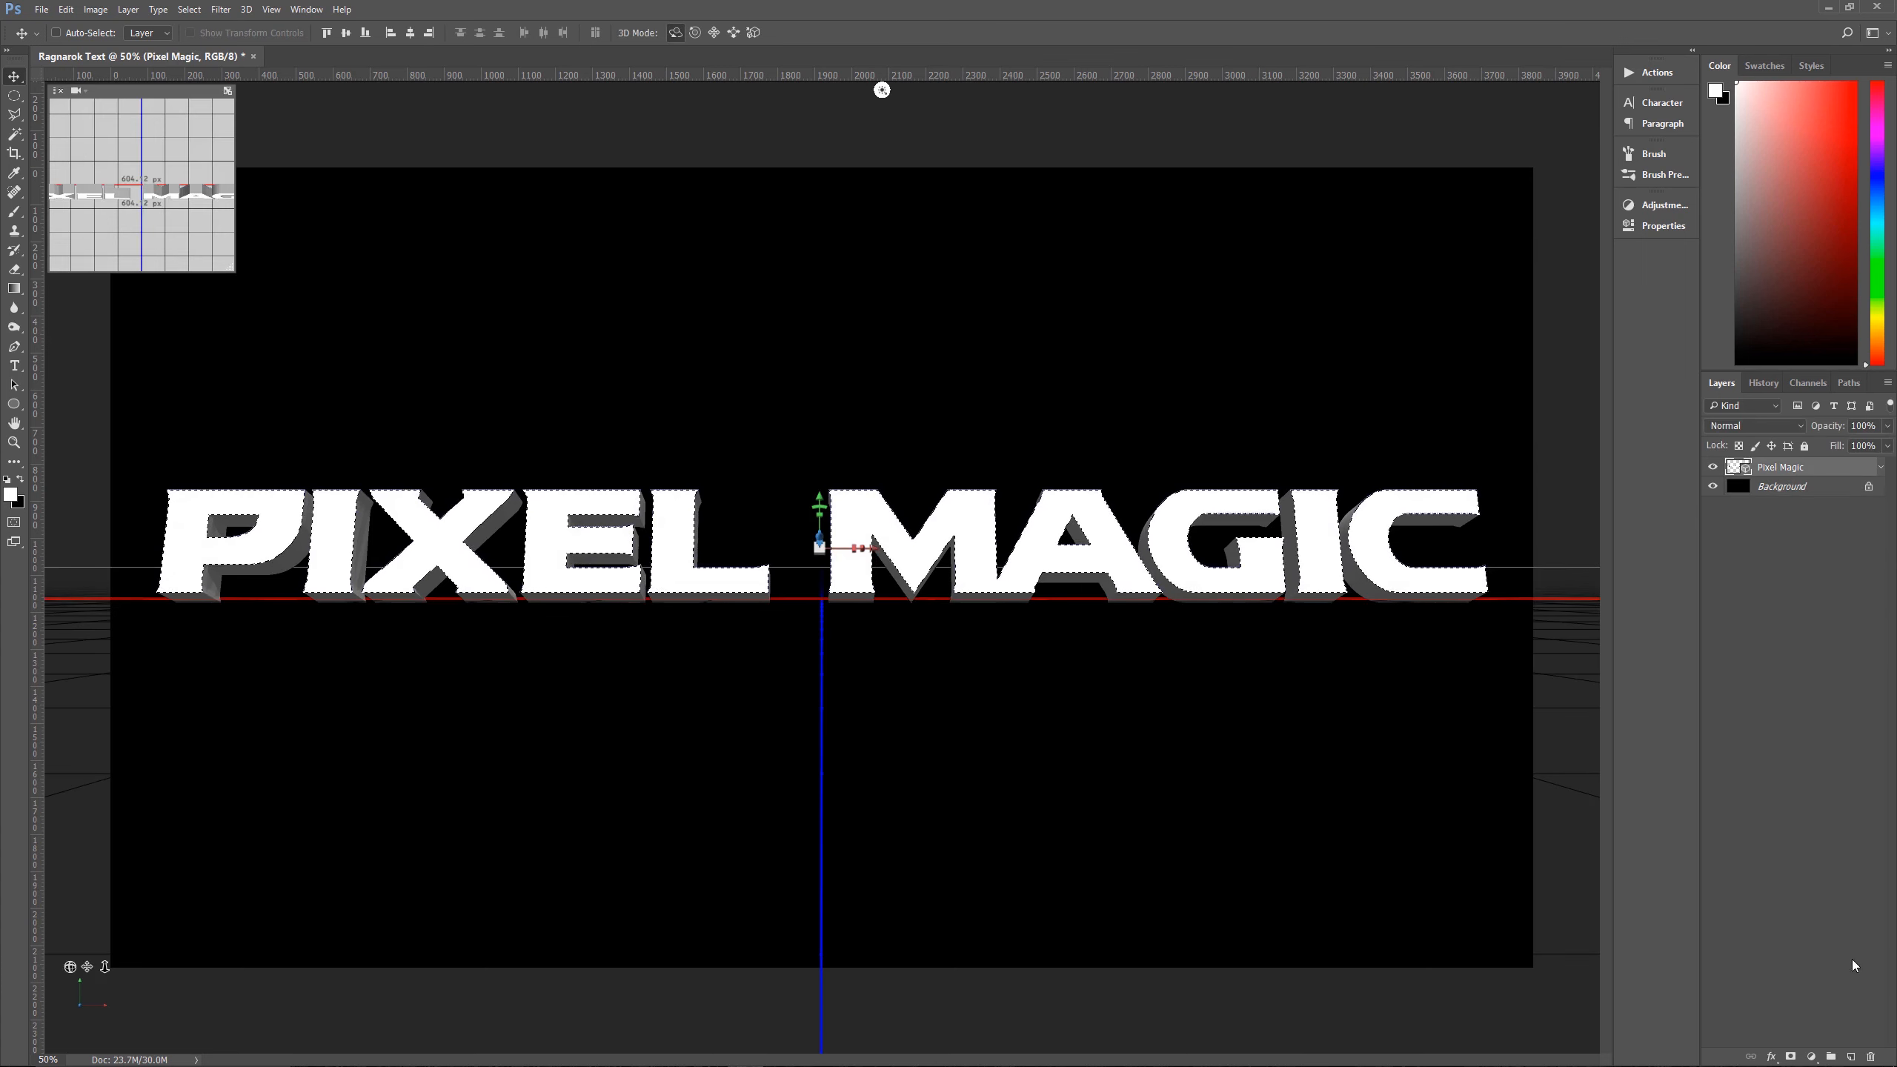
click(1853, 1056)
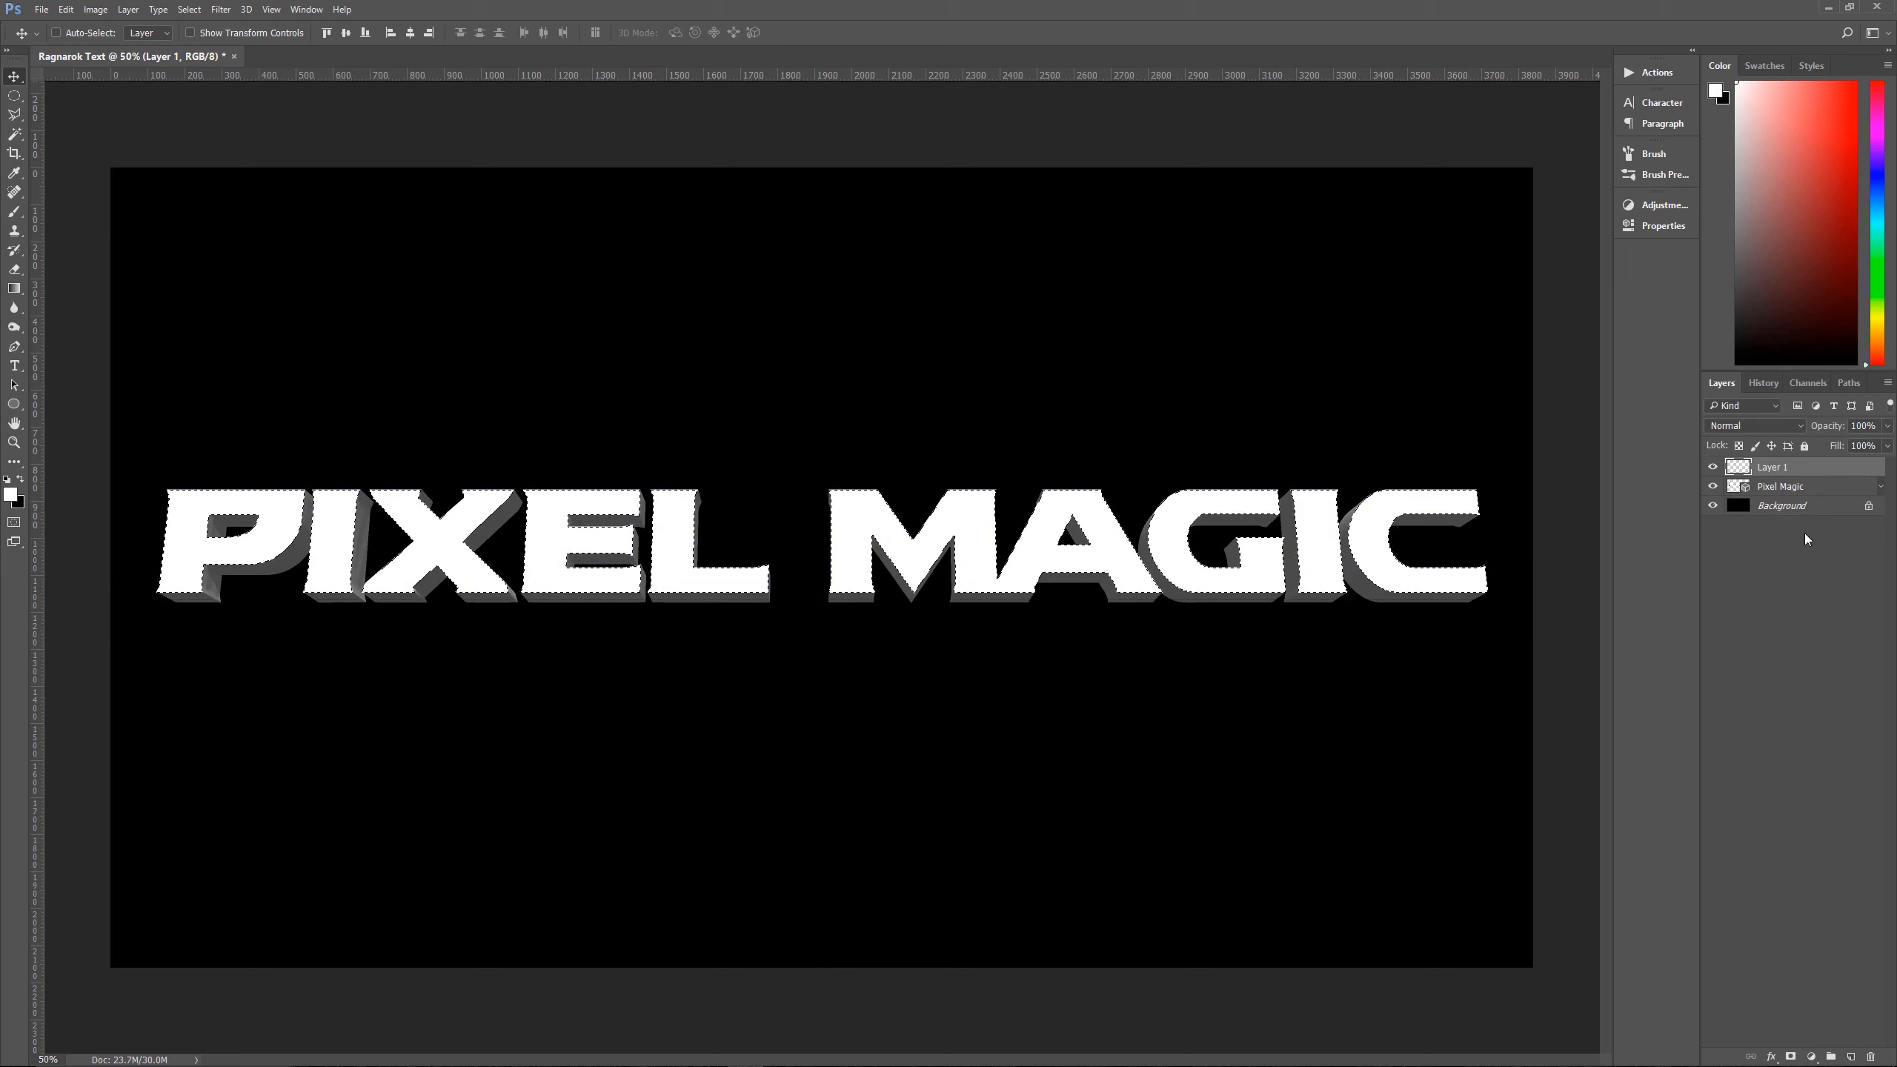
double_click(1774, 467)
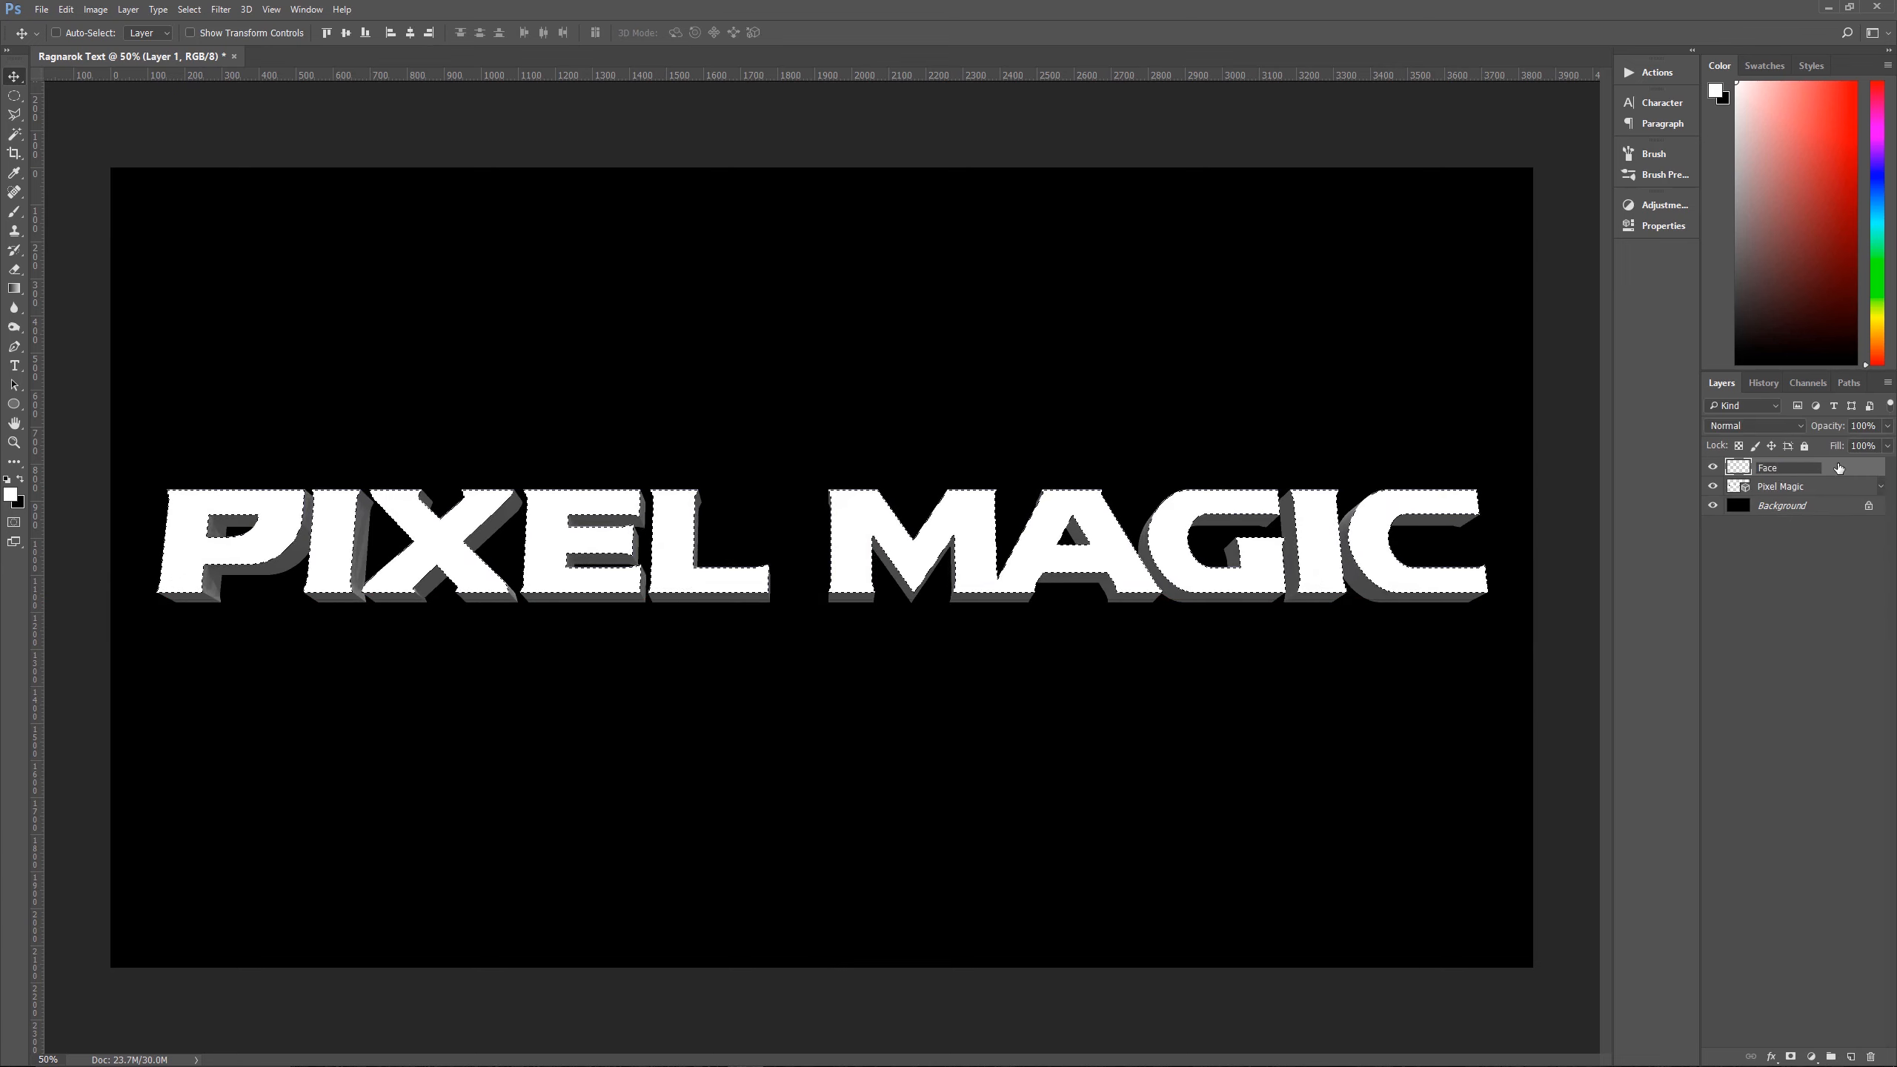
key(Return)
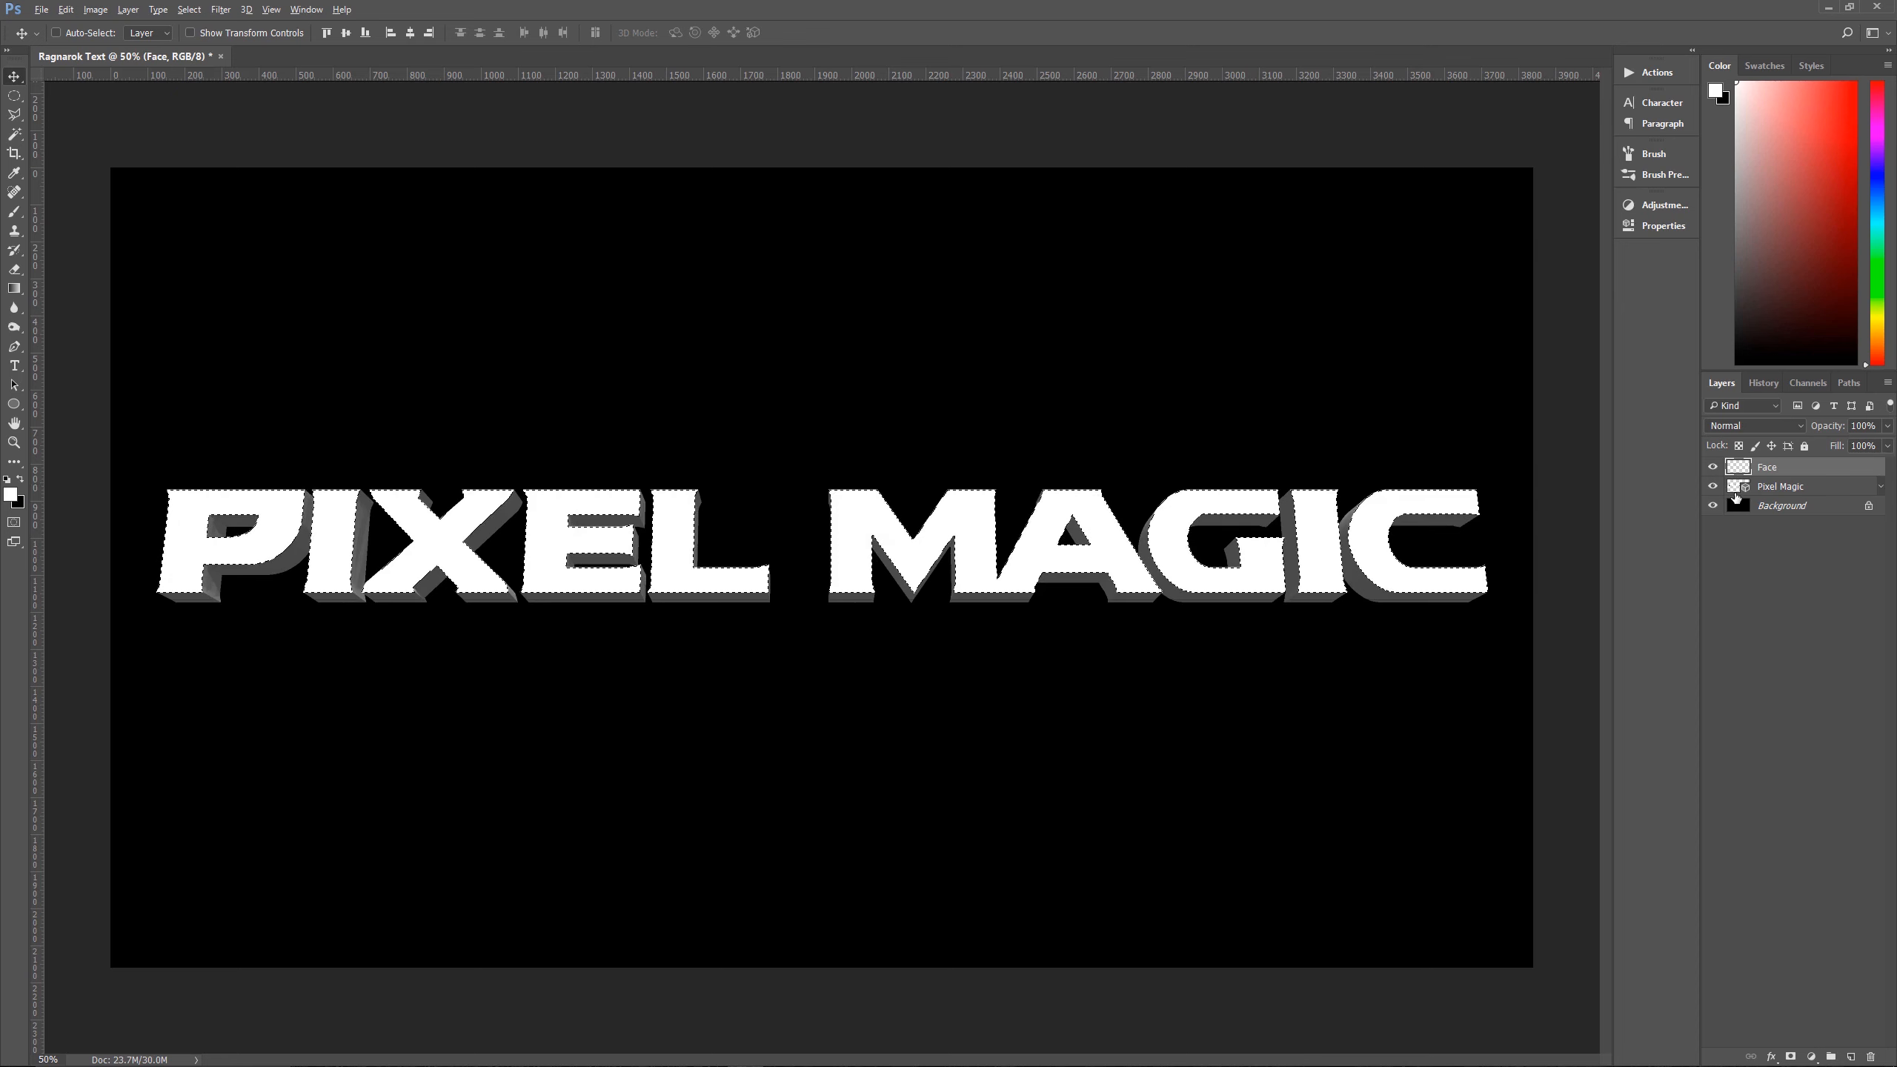
Fill the selected letter faces with white on the Face layer and hide the Pixel Magic layer
key(alt+BackSpace)
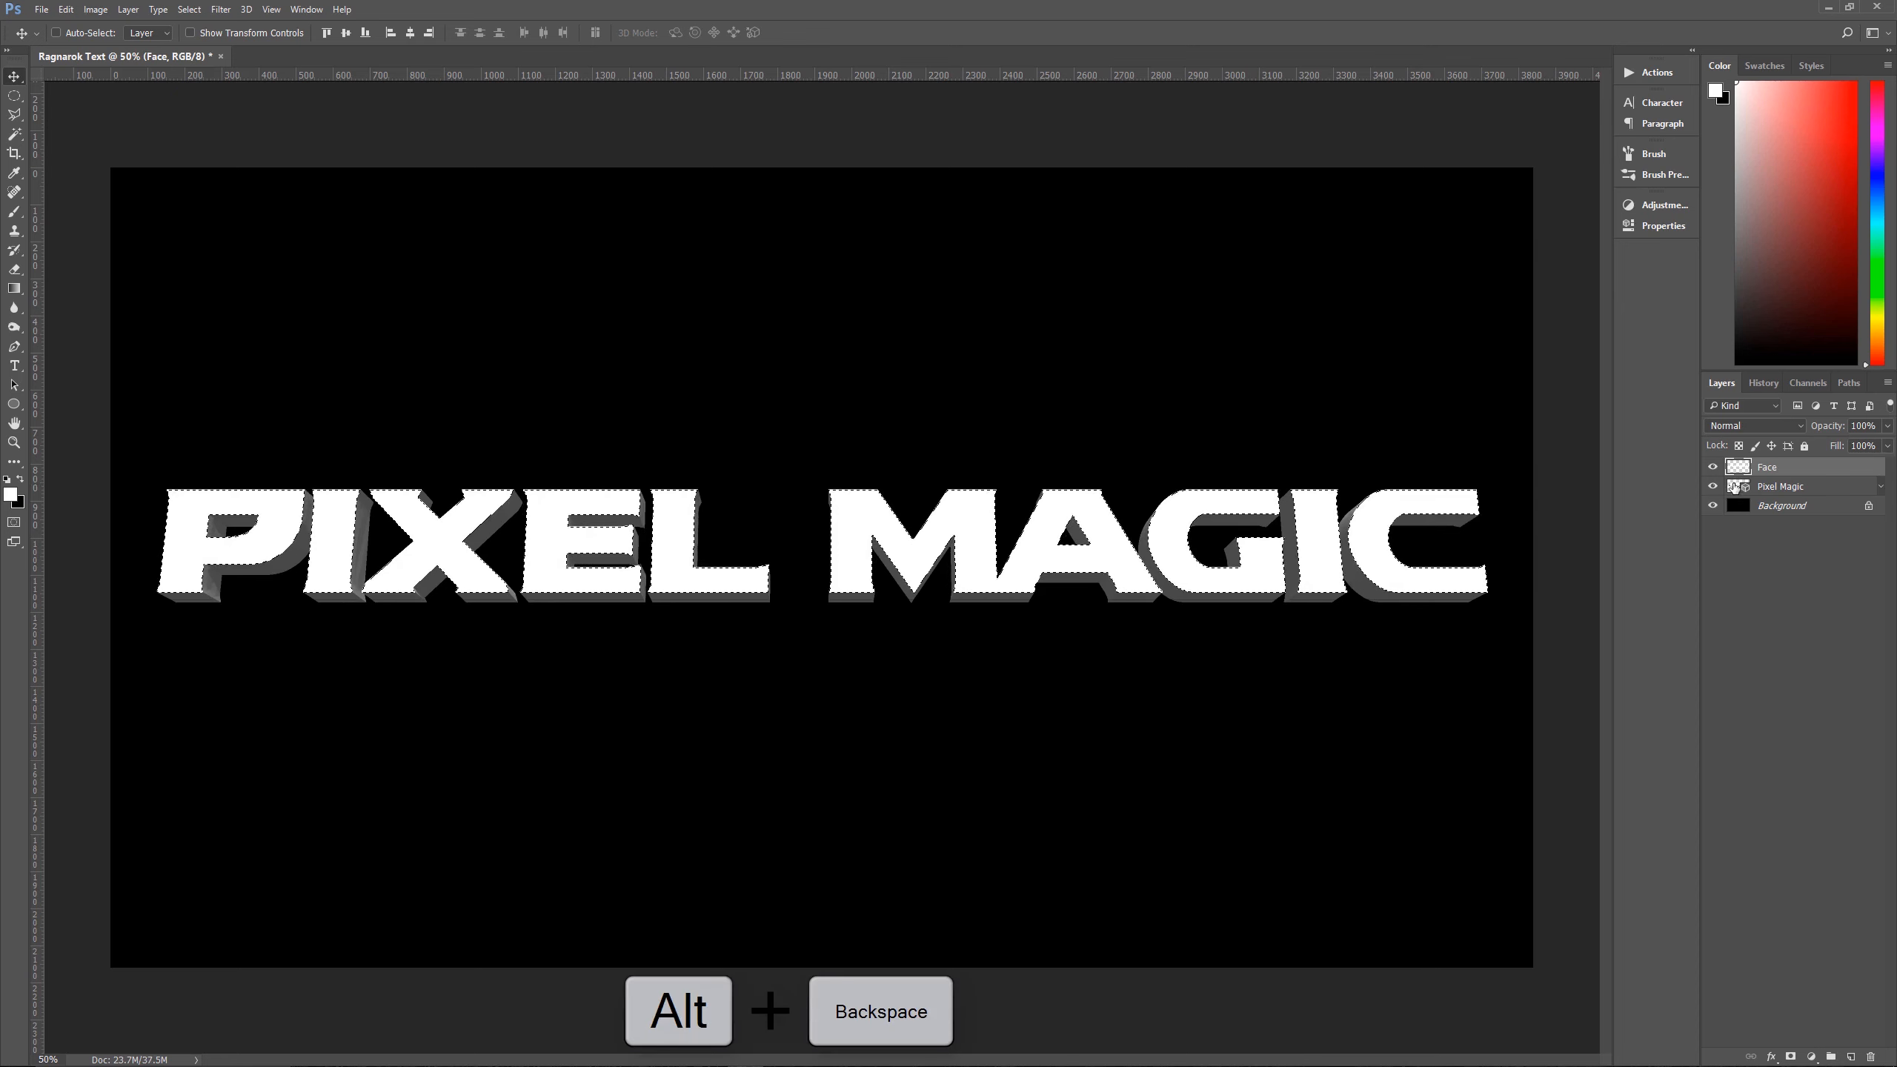
click(1713, 486)
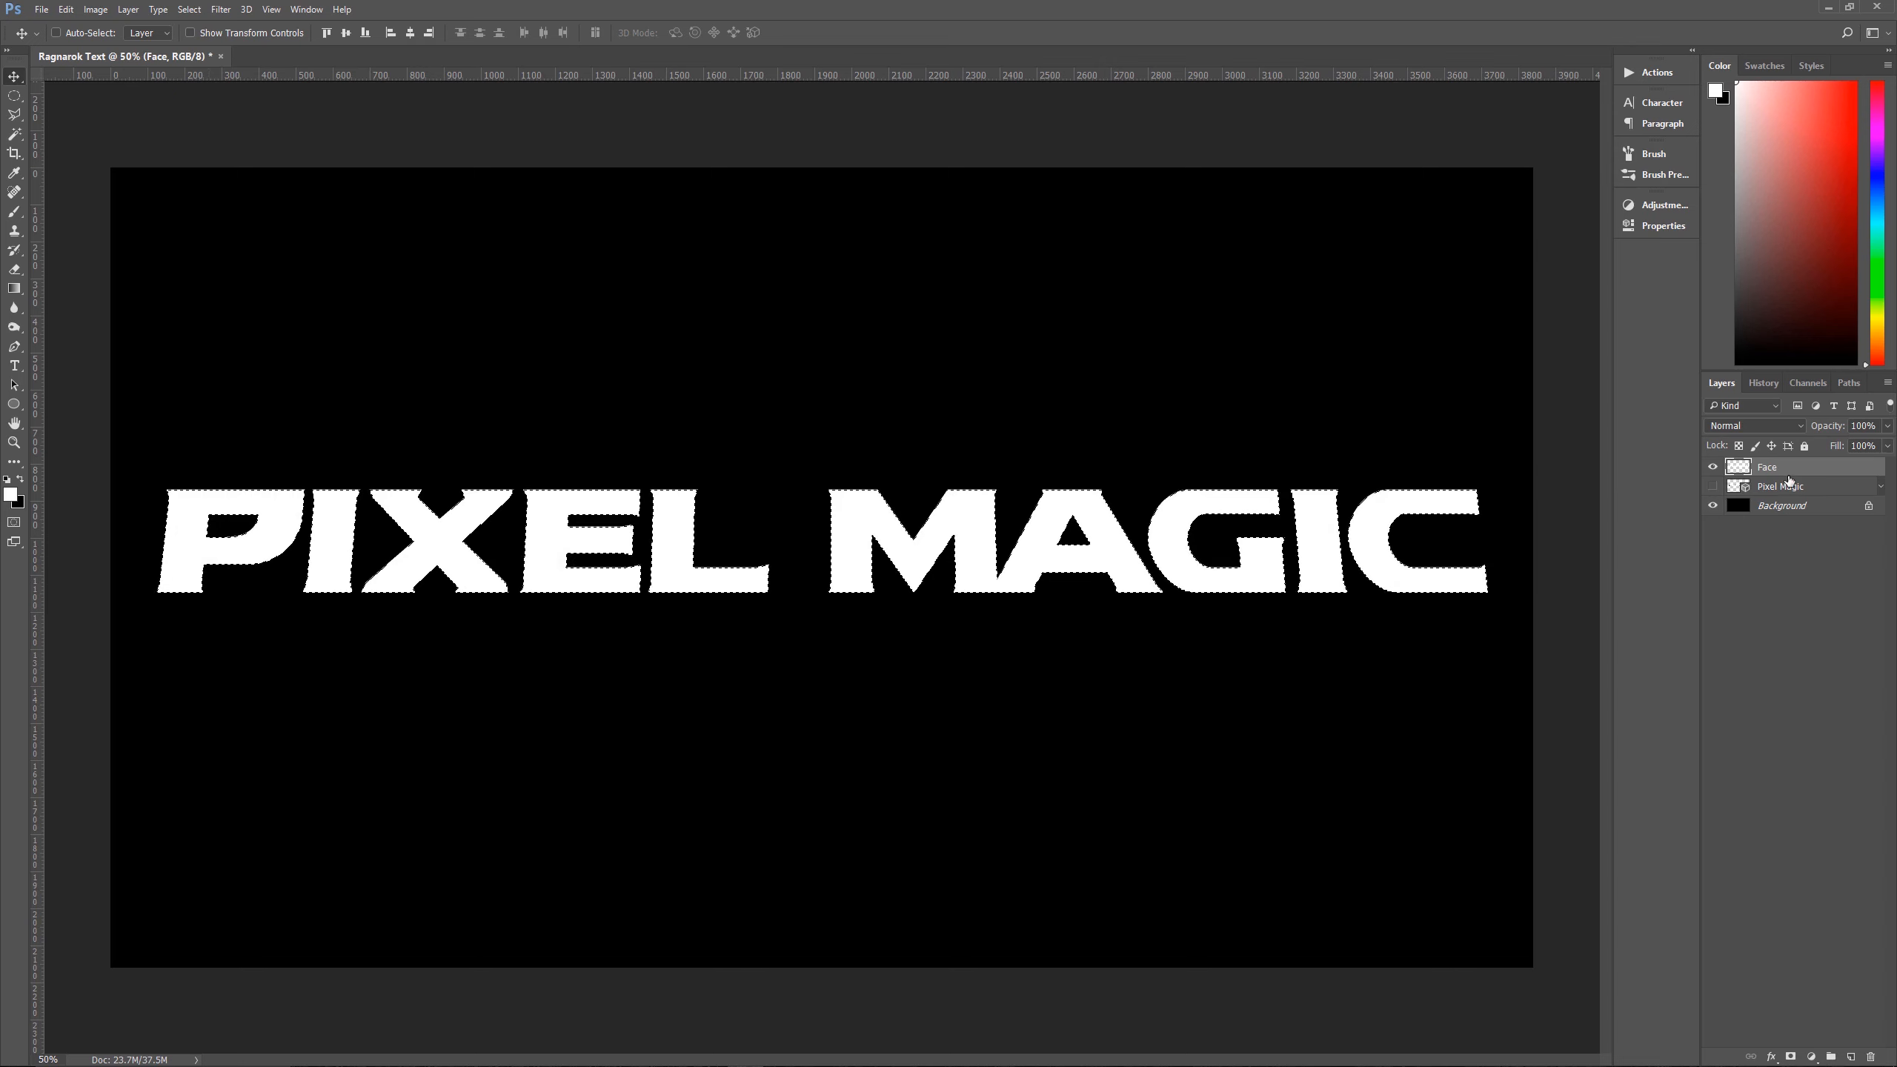
Make the Pixel Magic layer visible again and clear the letter-face selection
click(1713, 486)
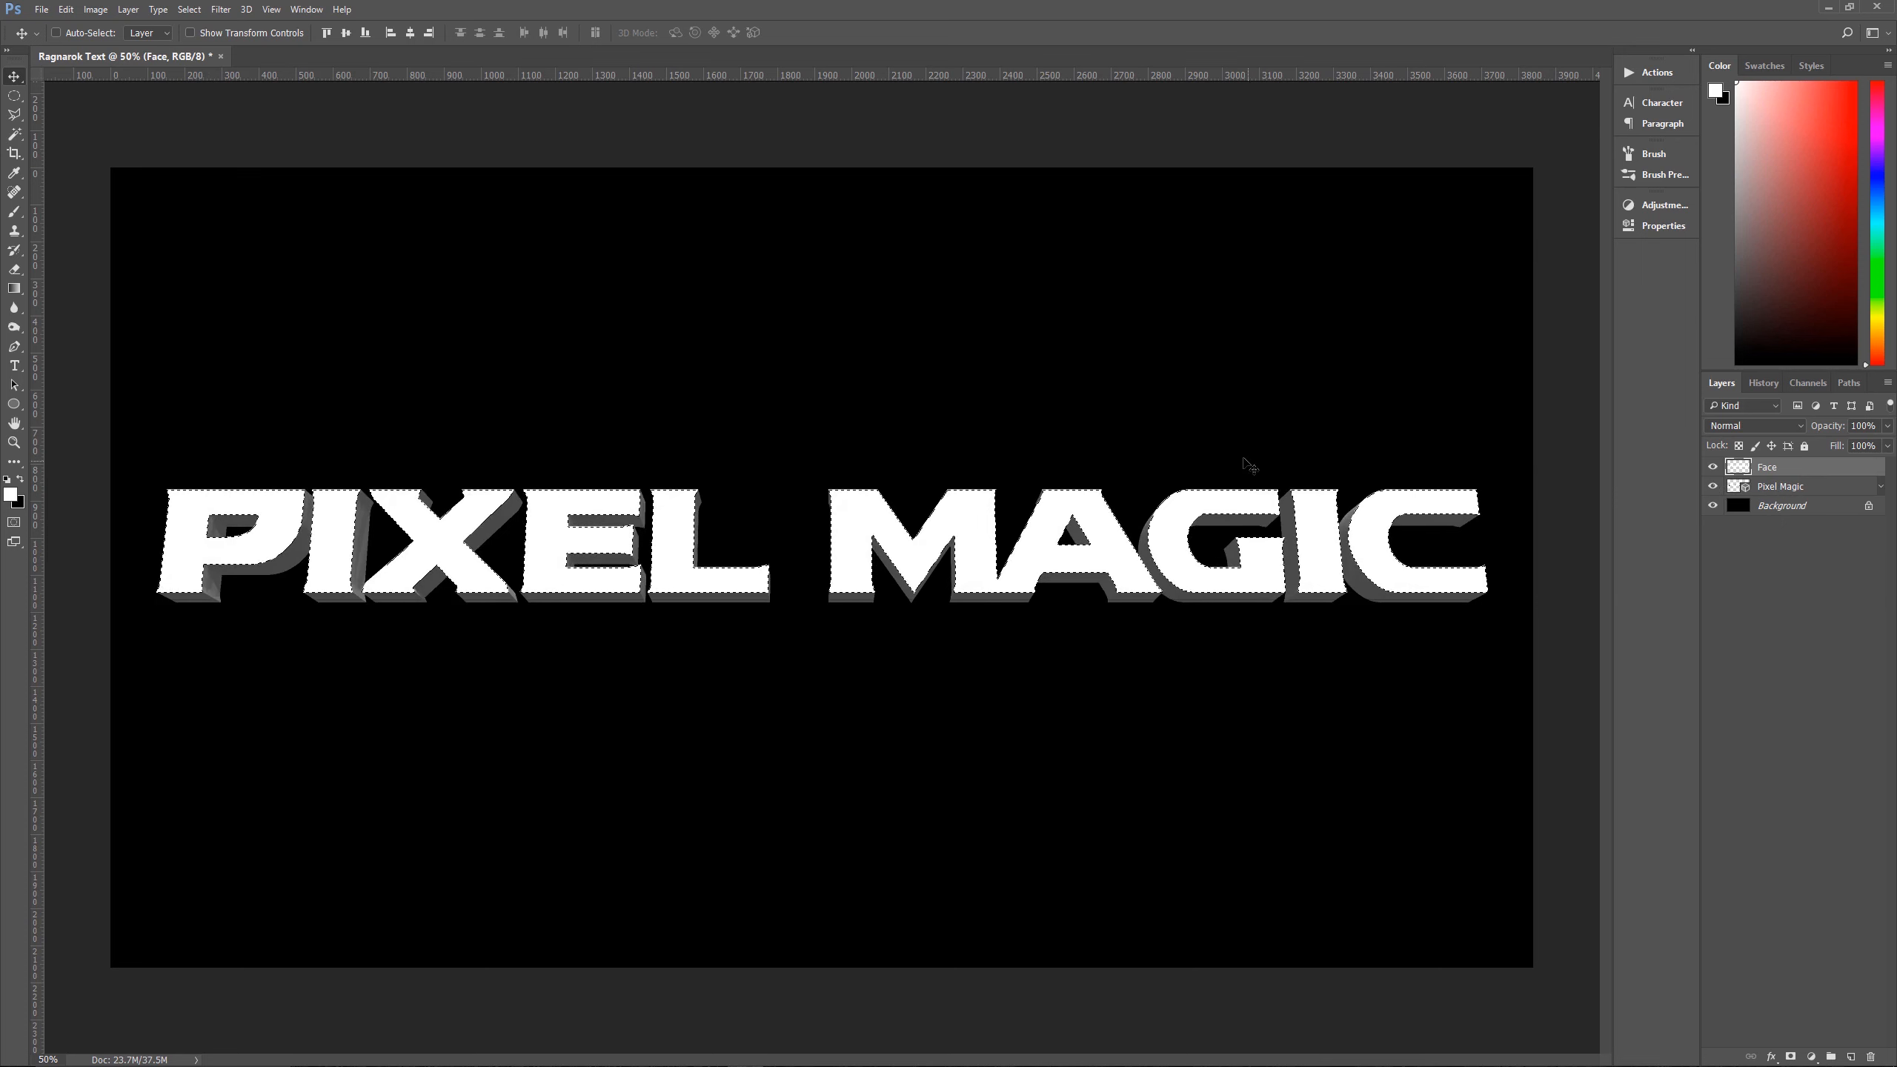
key(ctrl)
key(ctrl+d)
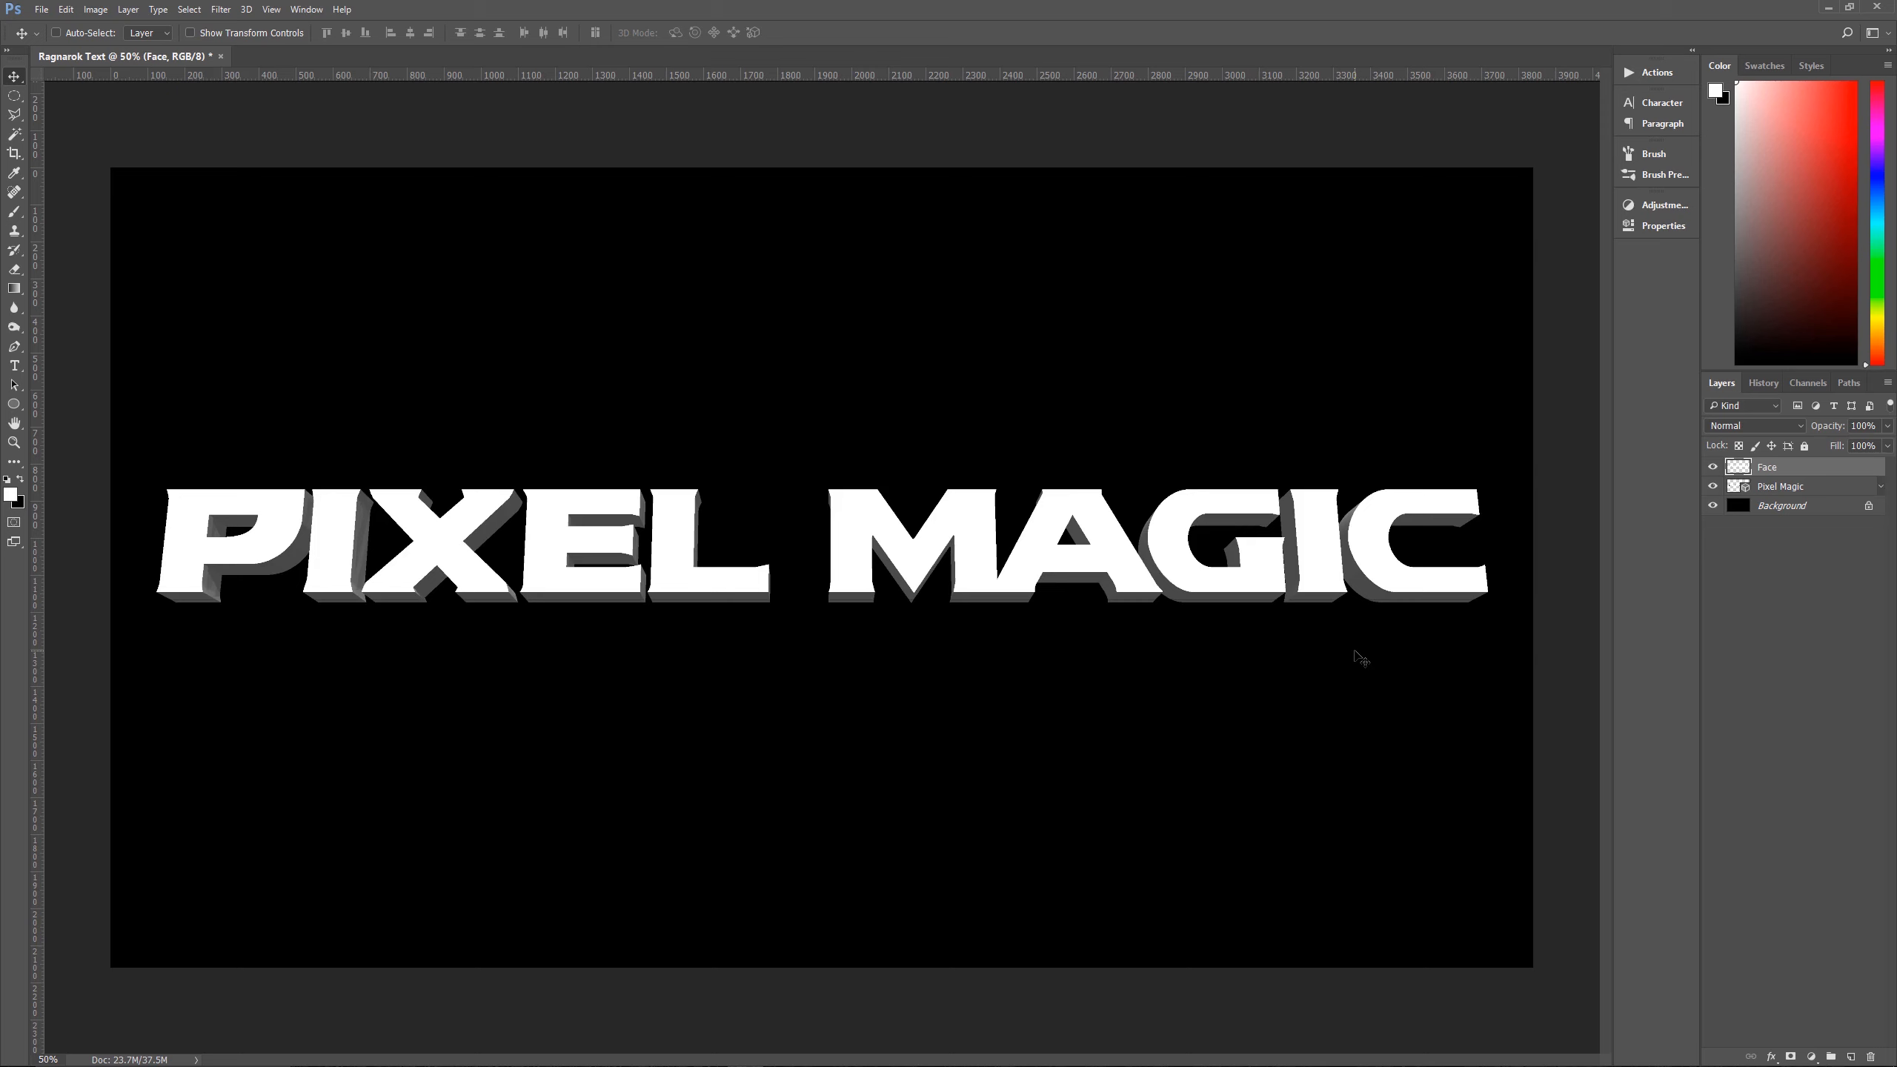
Add a Gradient Overlay effect to the Pixel Magic layer and move its settings dialog clear of the text
click(1823, 487)
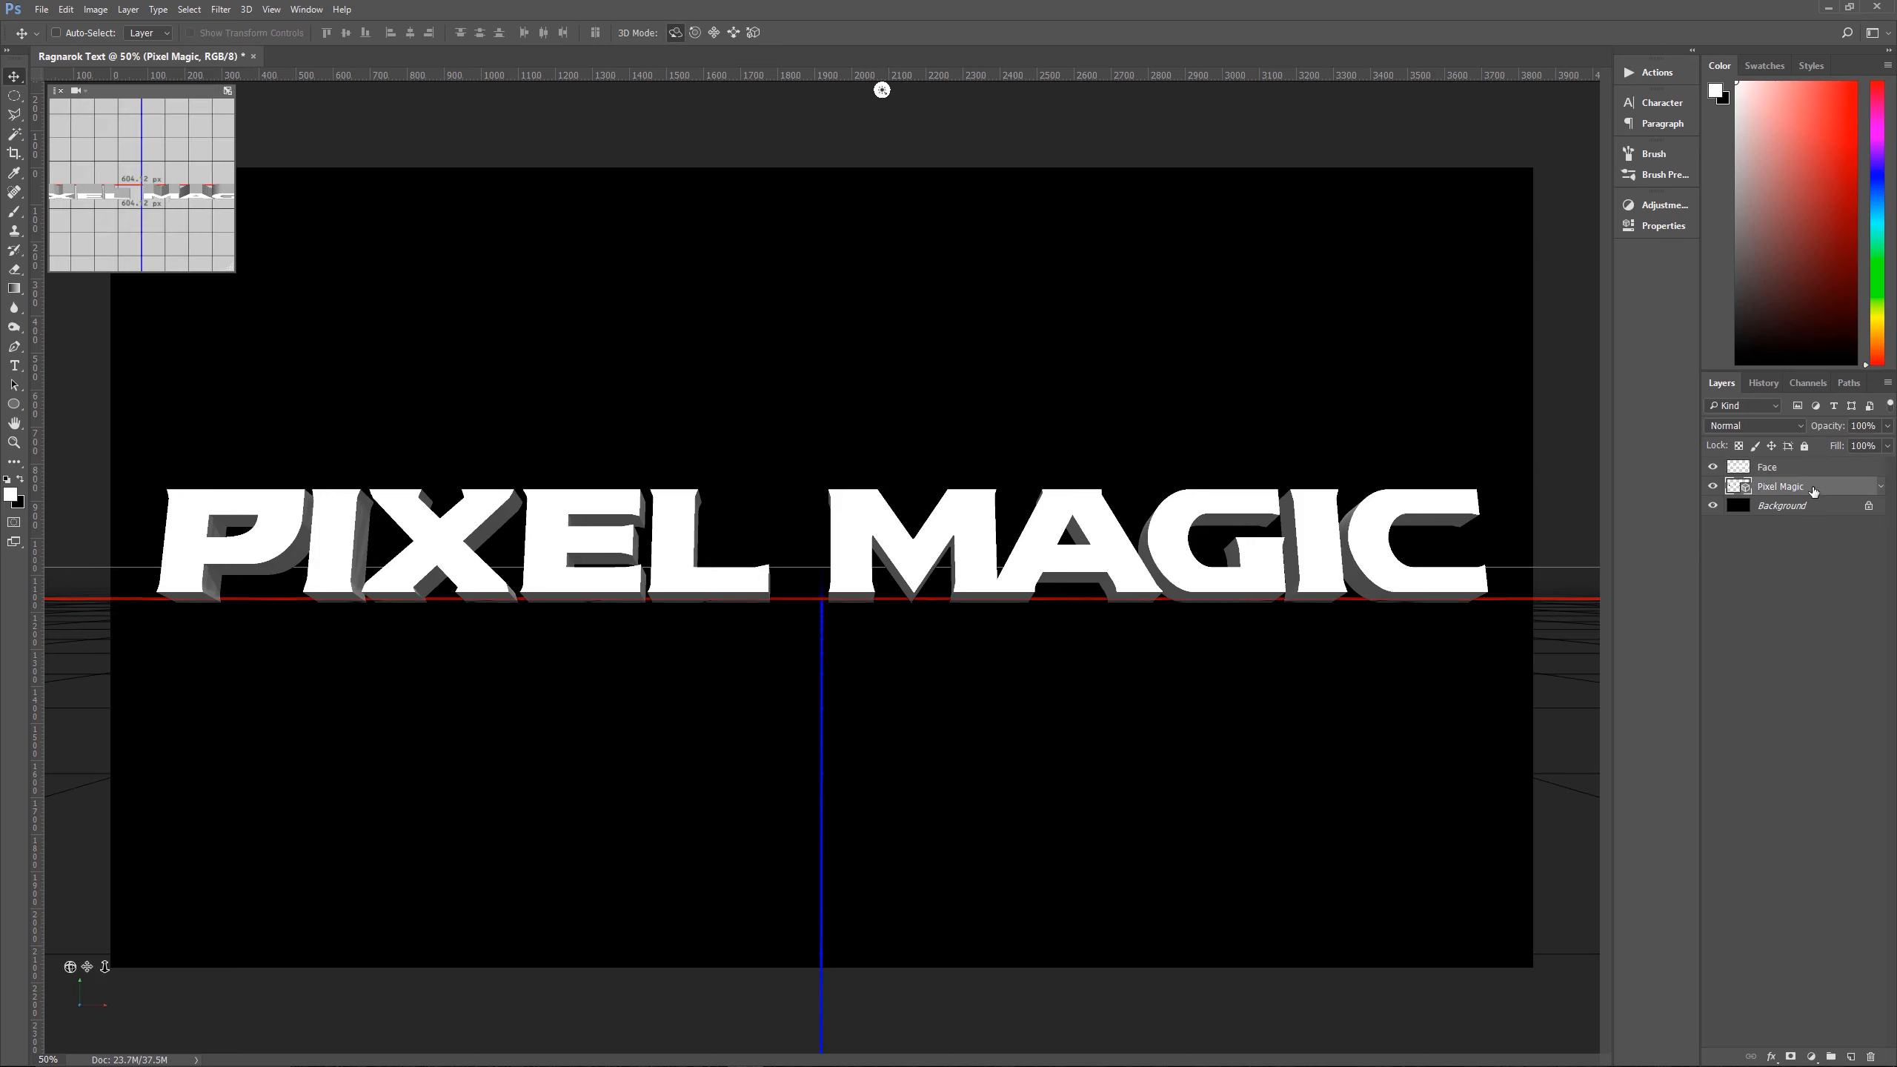
click(1802, 469)
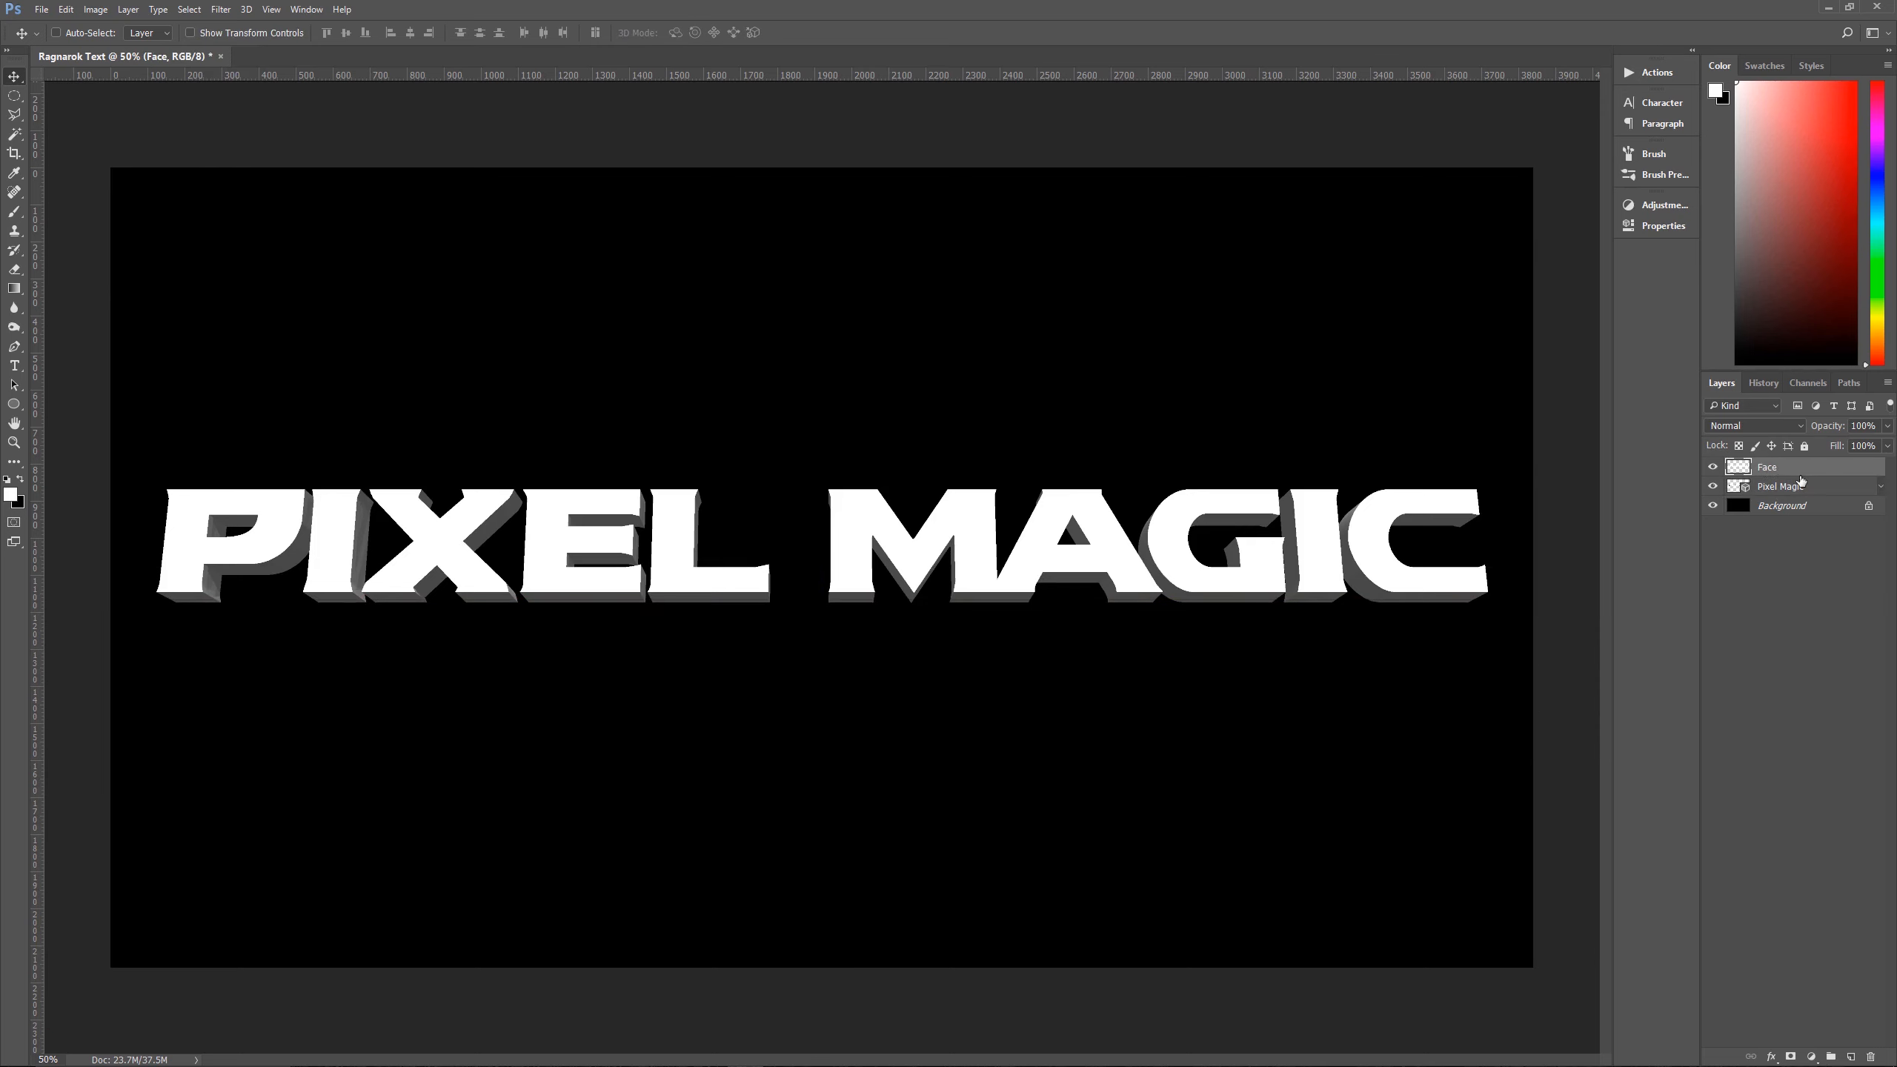
click(1822, 490)
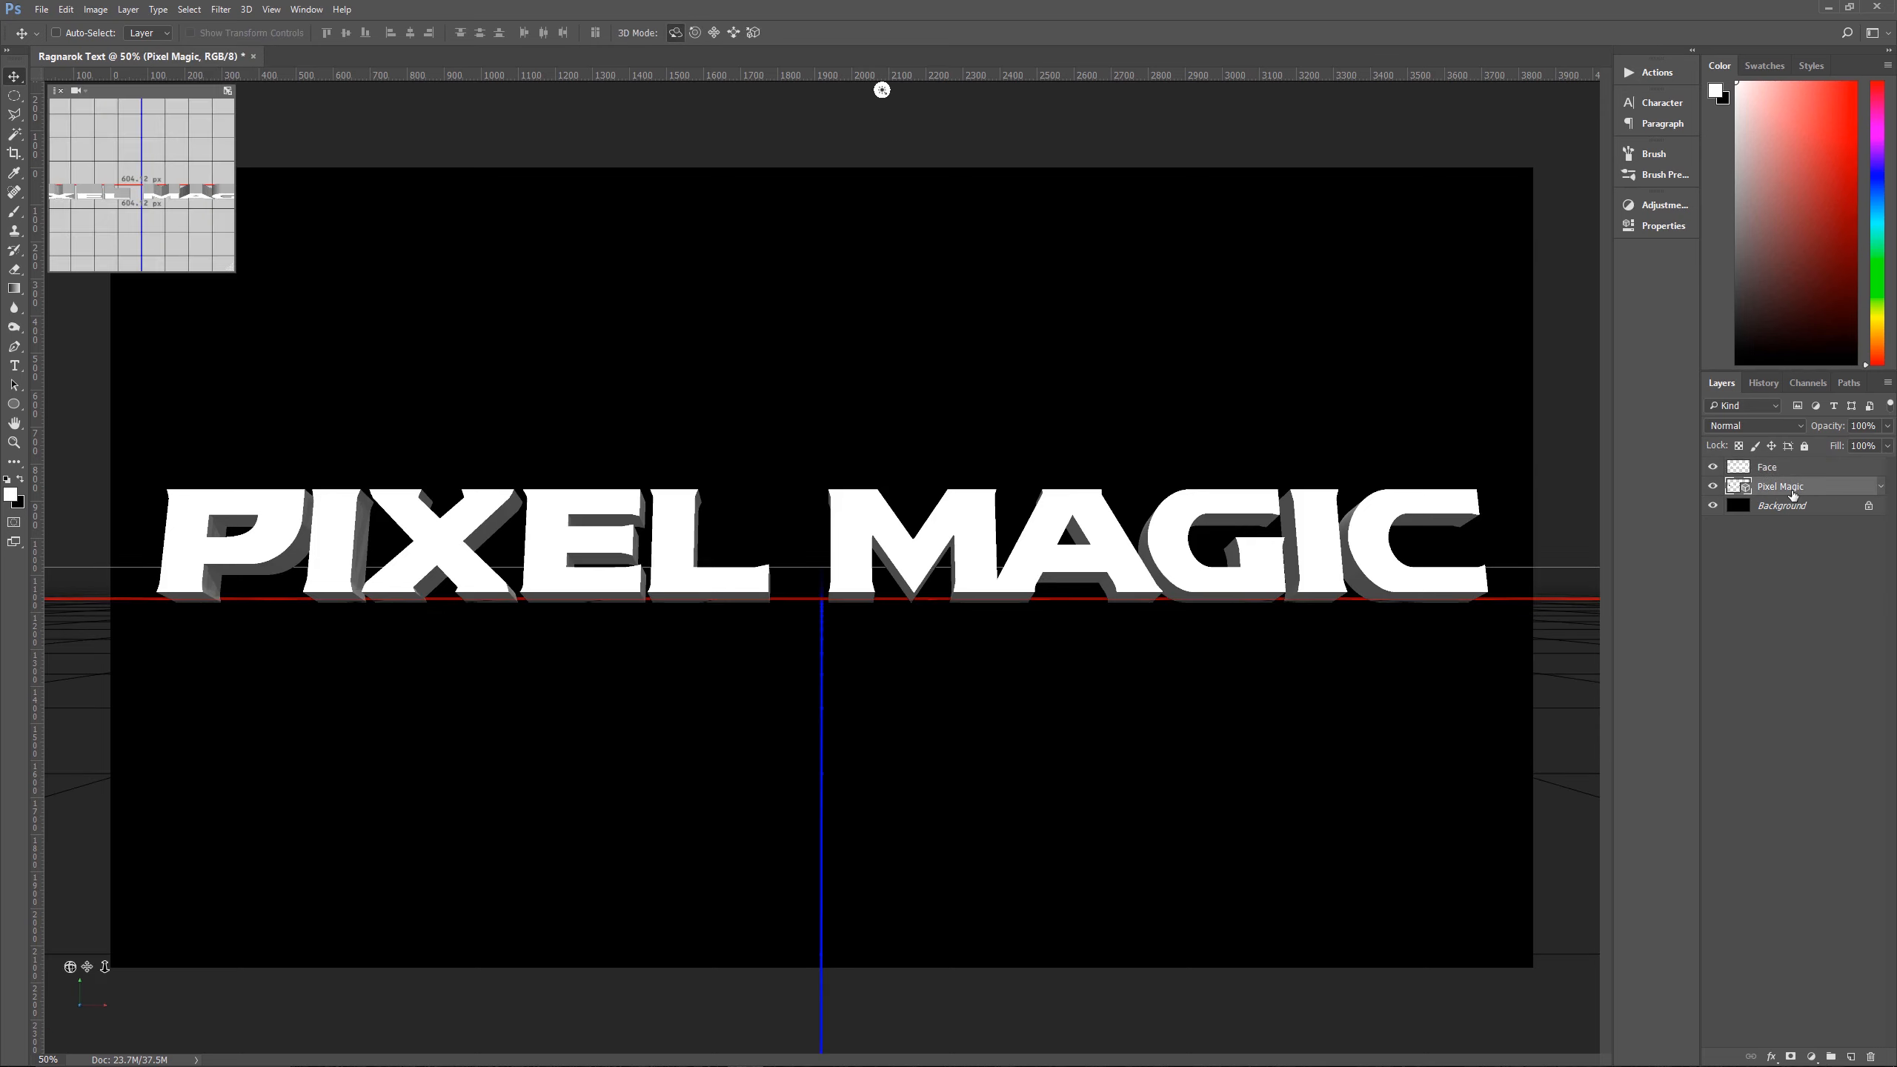
click(1772, 1059)
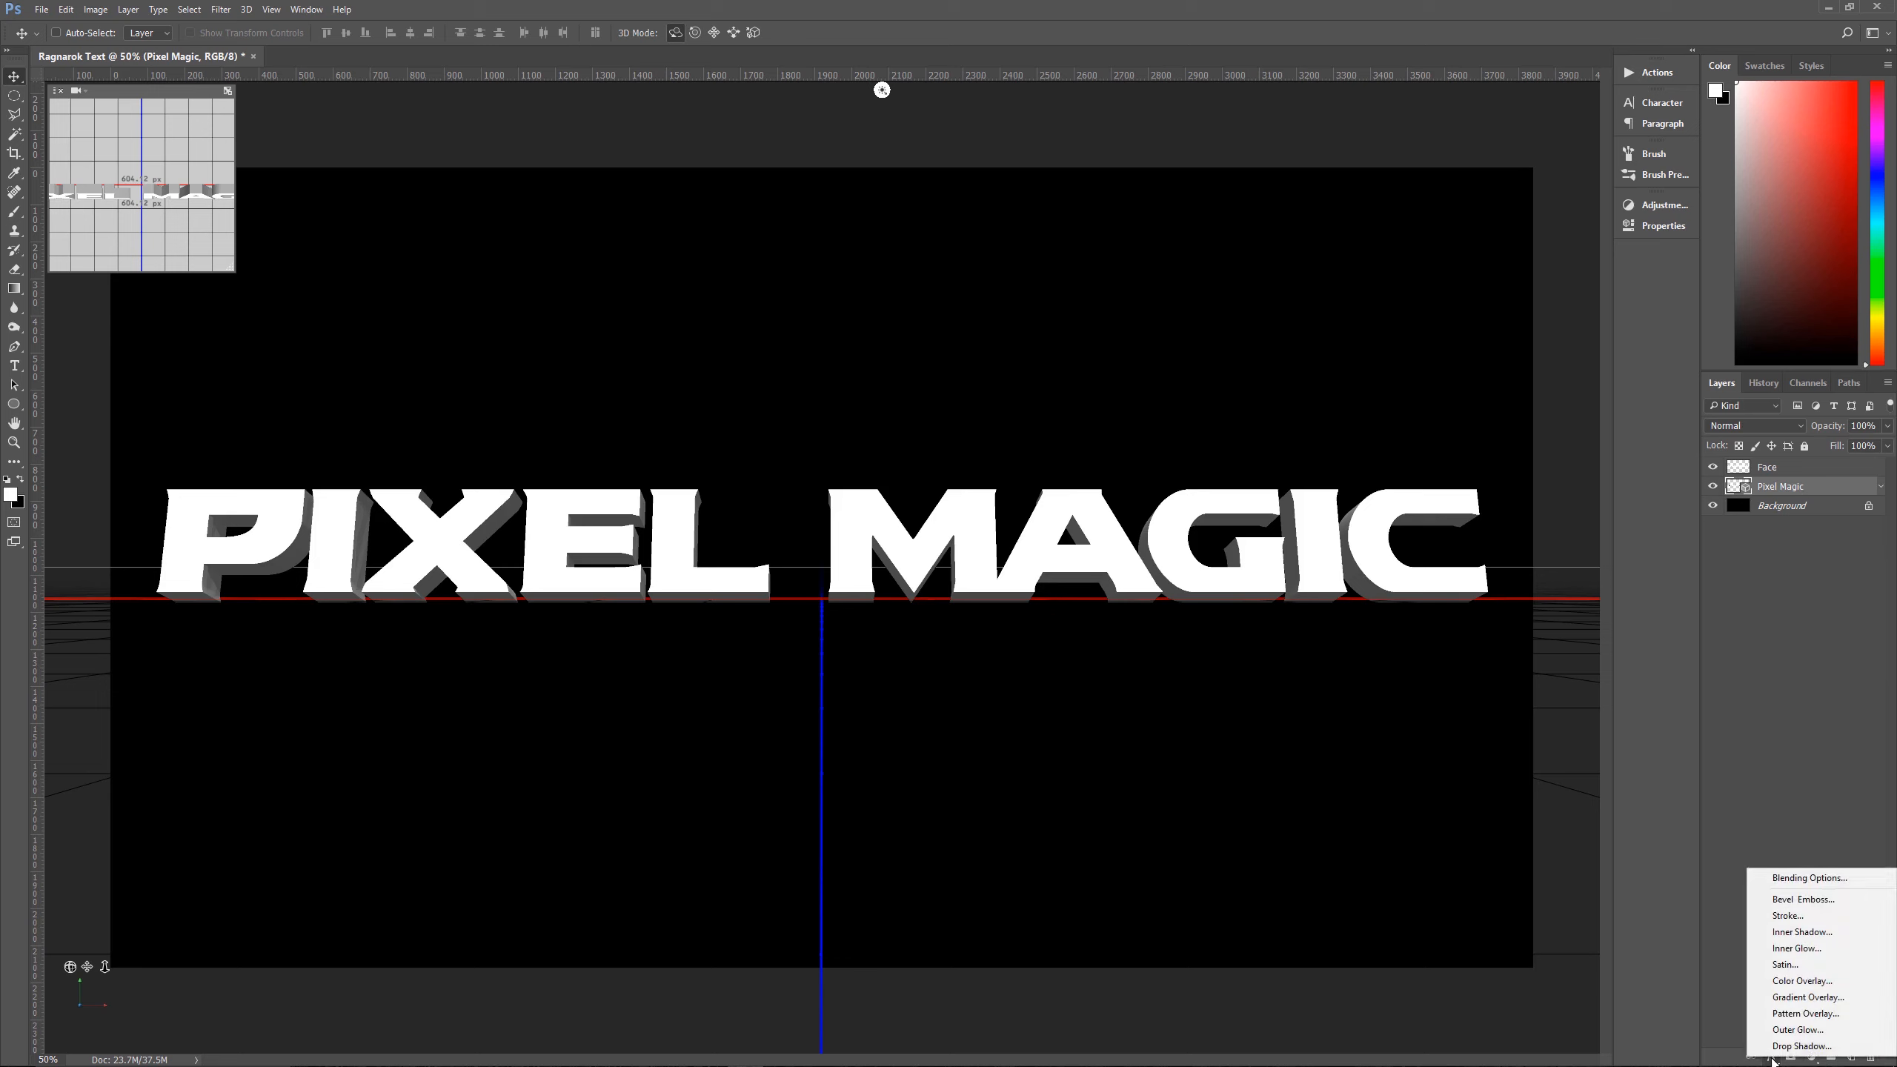
click(1826, 999)
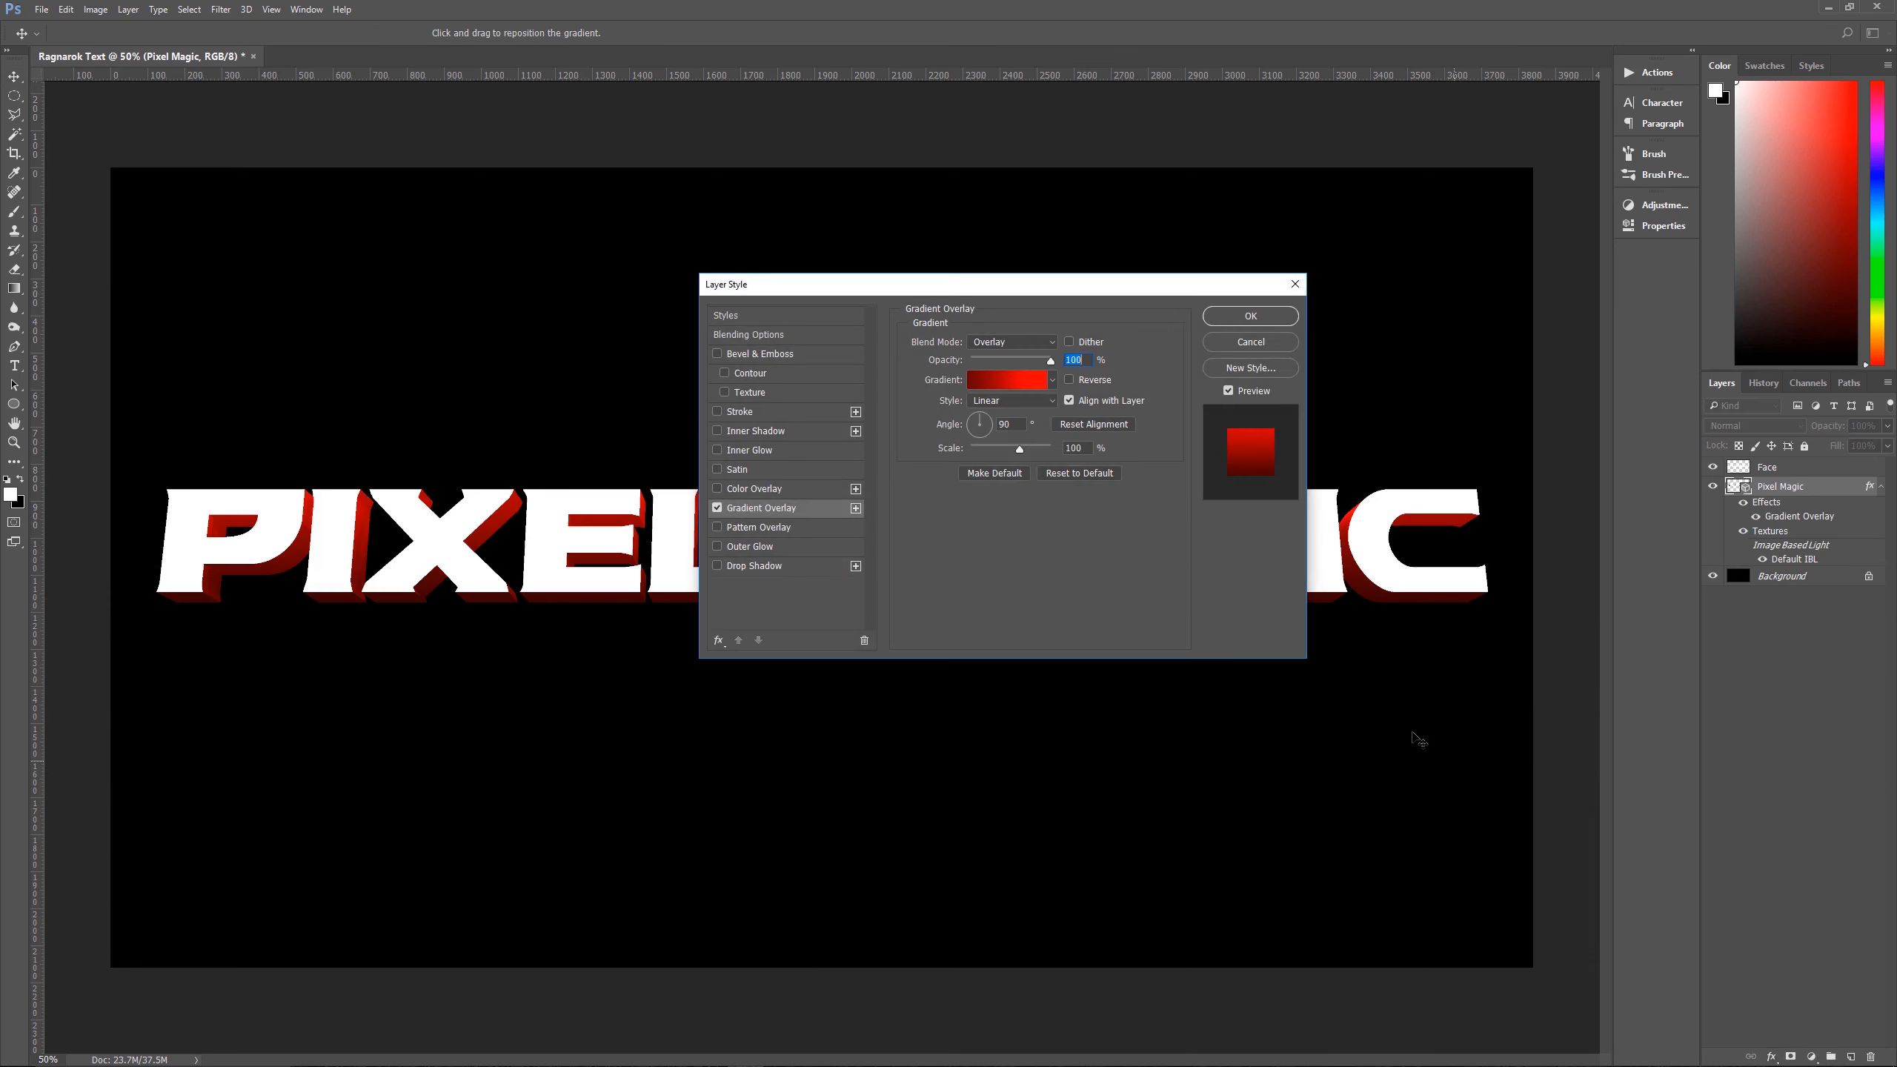
drag(1037, 291, 941, 76)
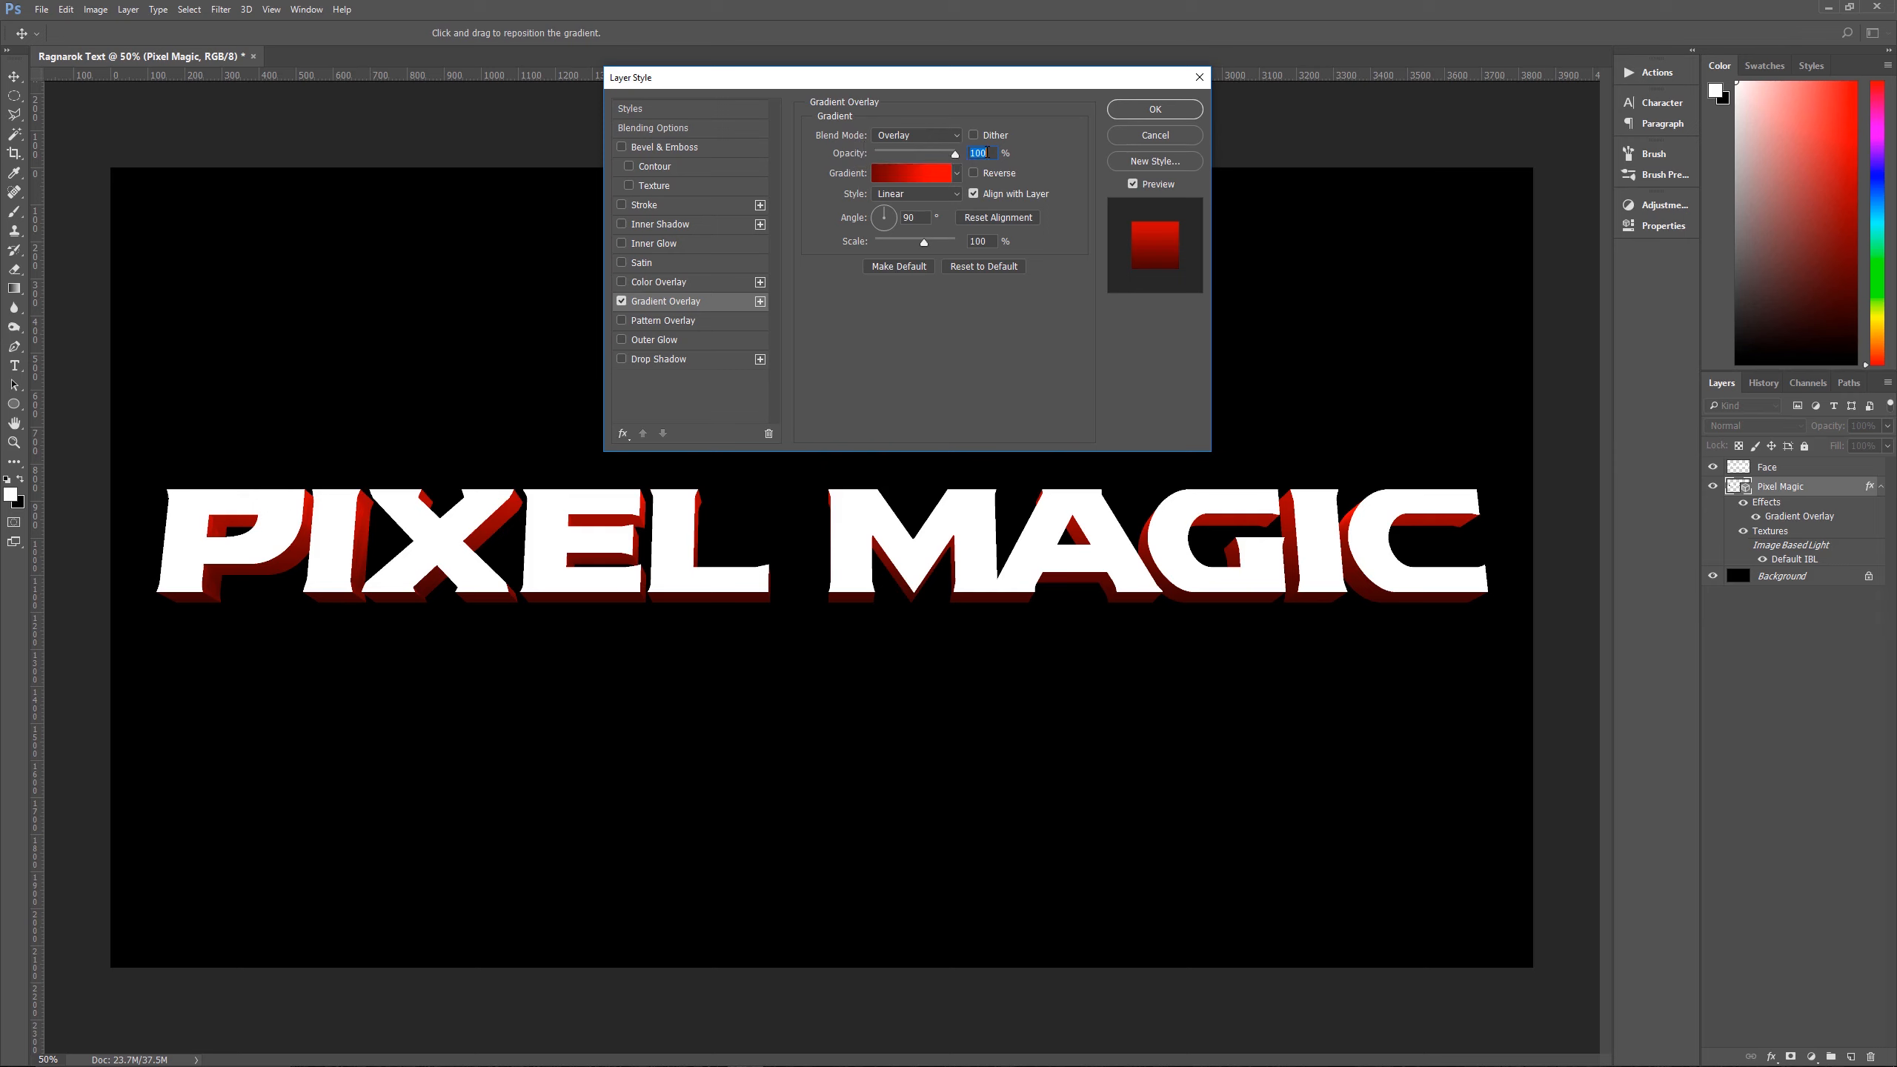
Set the overlay gradient's dark red stop at location 0% to 5b0000
click(923, 178)
drag(1254, 71, 1320, 75)
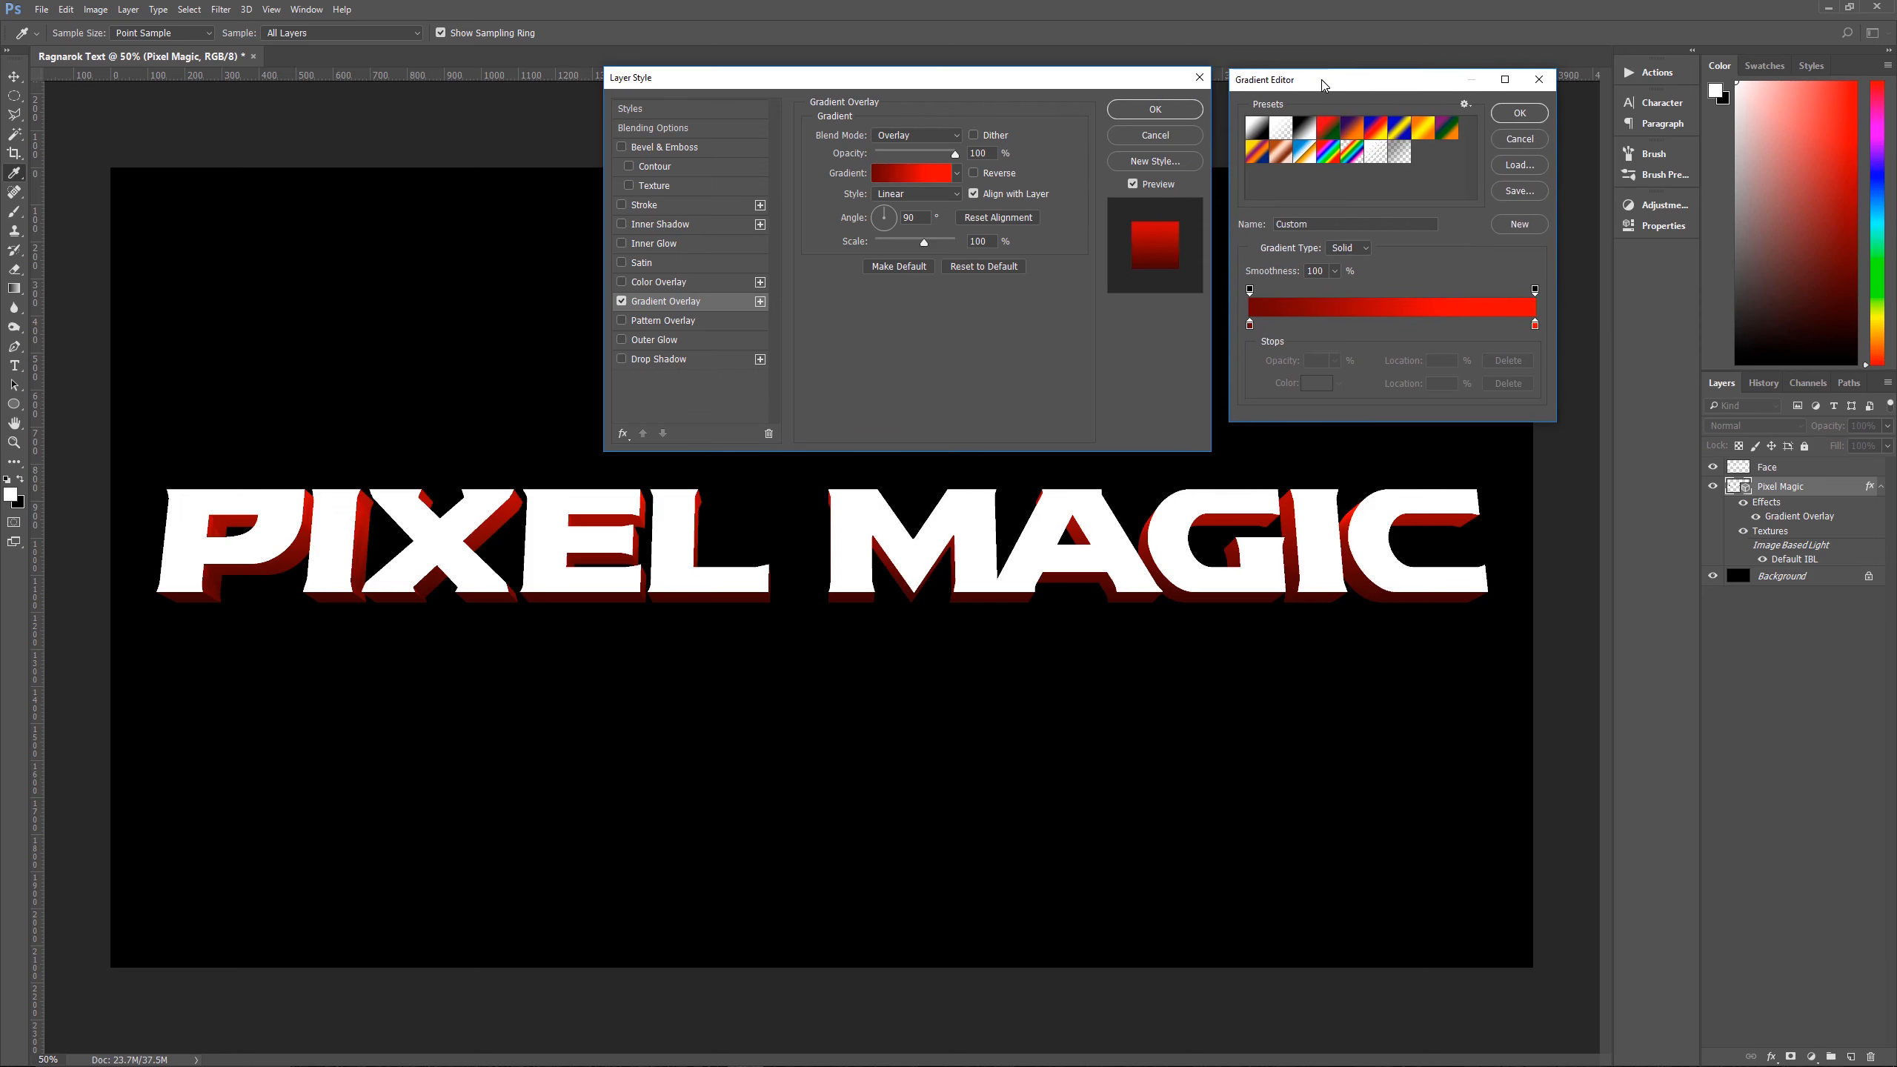
click(1250, 325)
click(1314, 386)
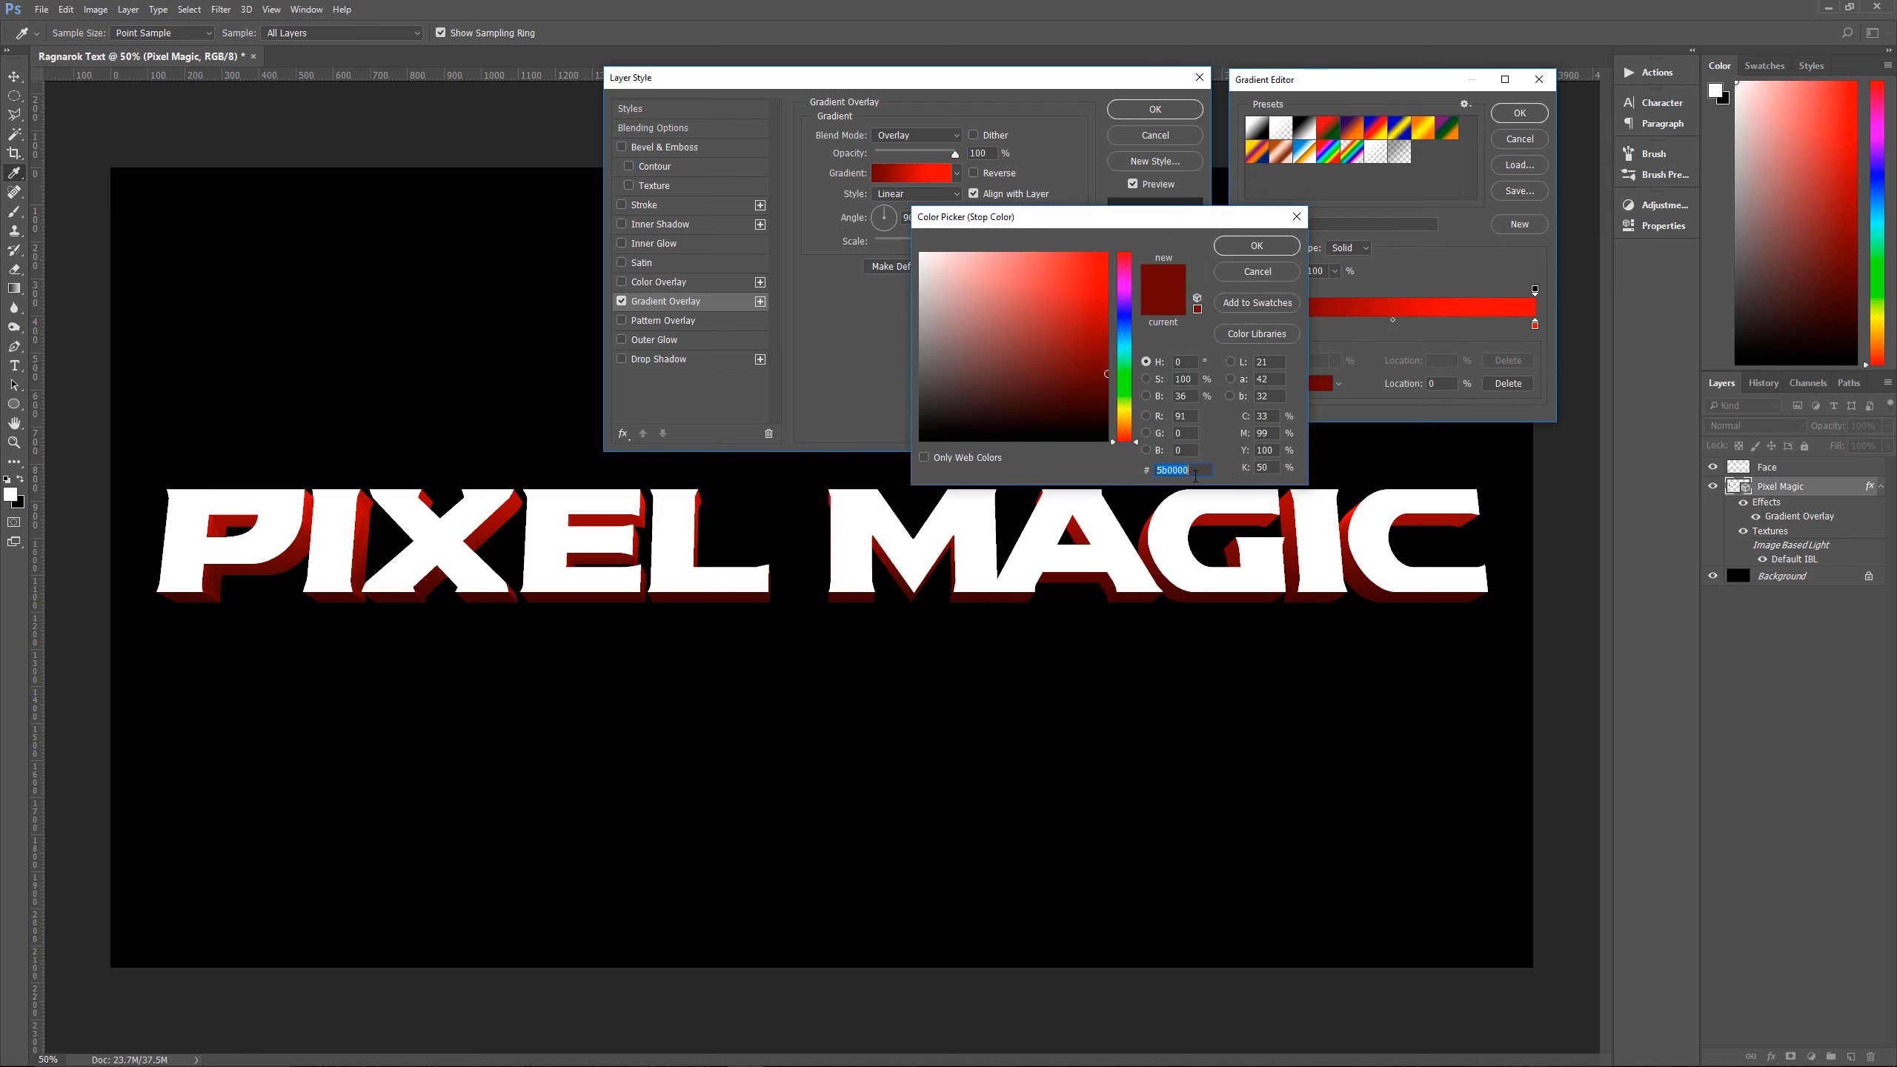
click(1242, 249)
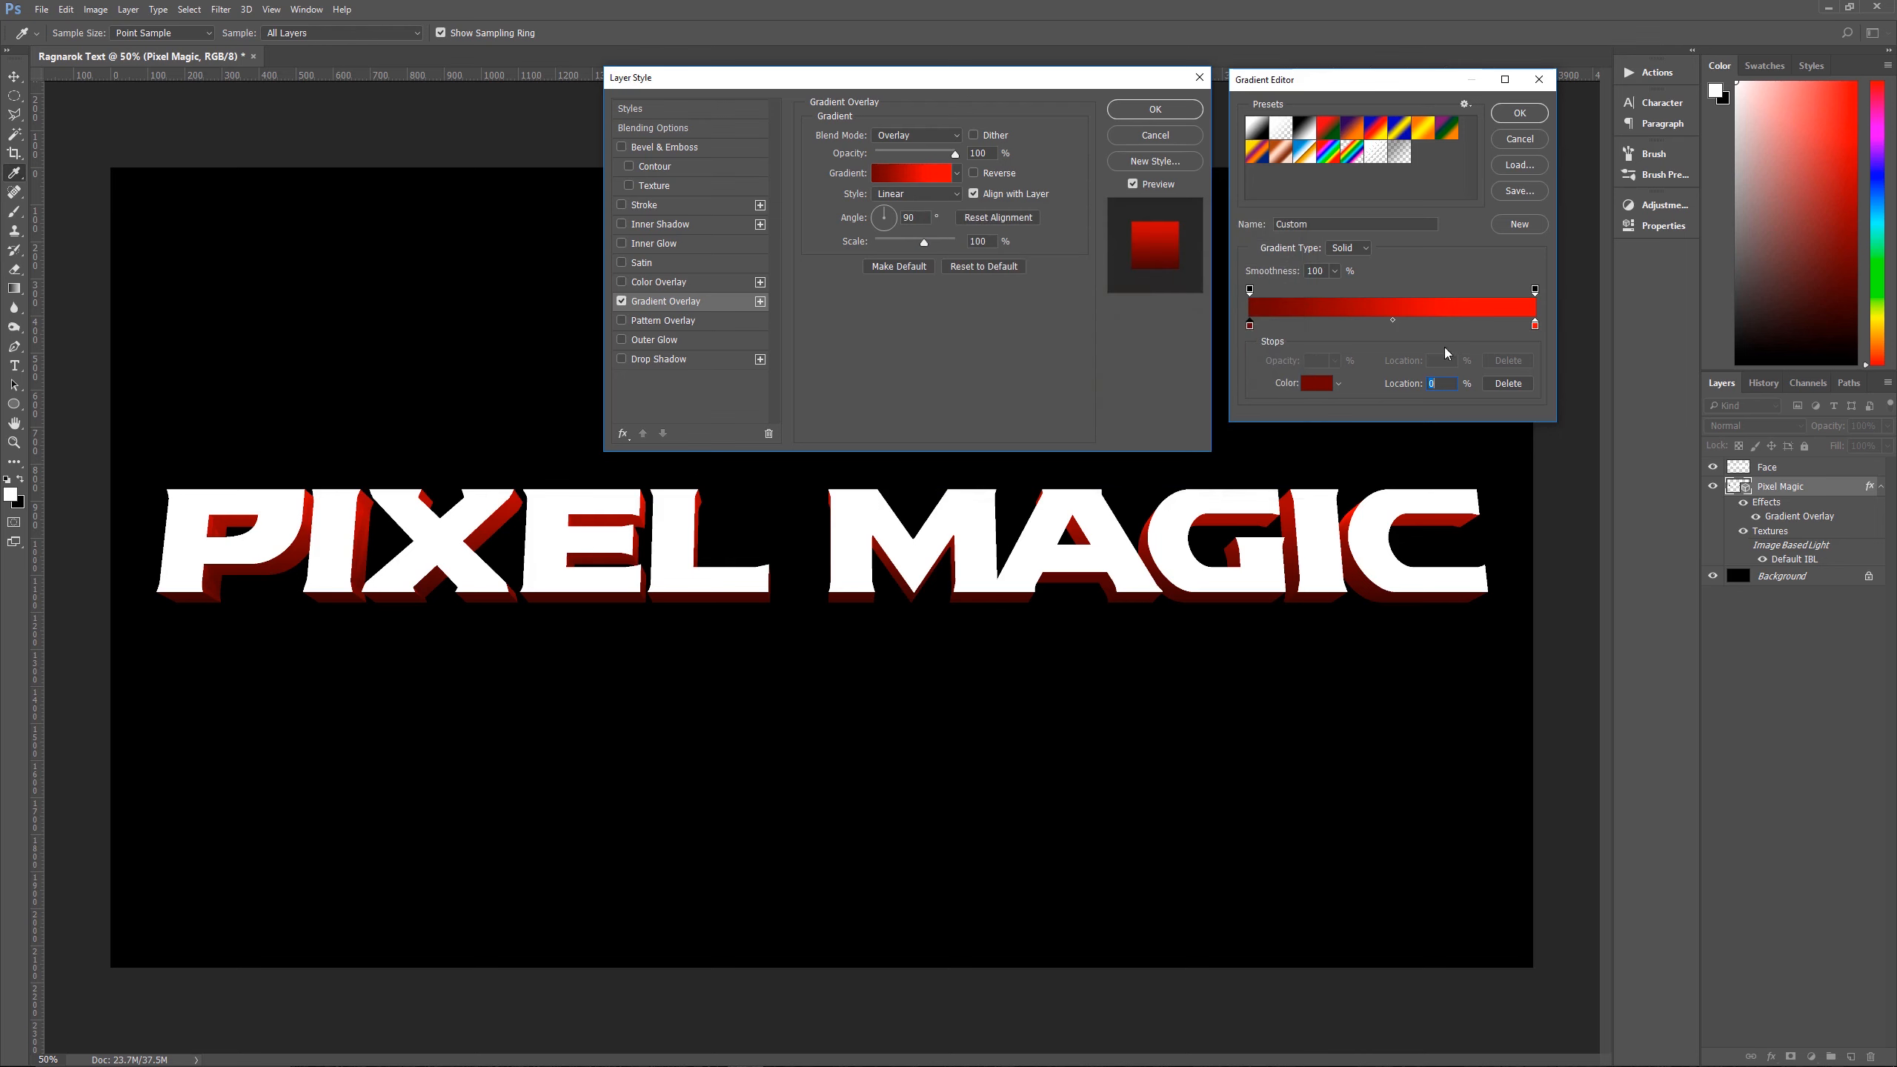
Set the gradient's stop at location 100% to ff0000, apply the overlay and collapse the Pixel Magic layer's effects
click(1535, 327)
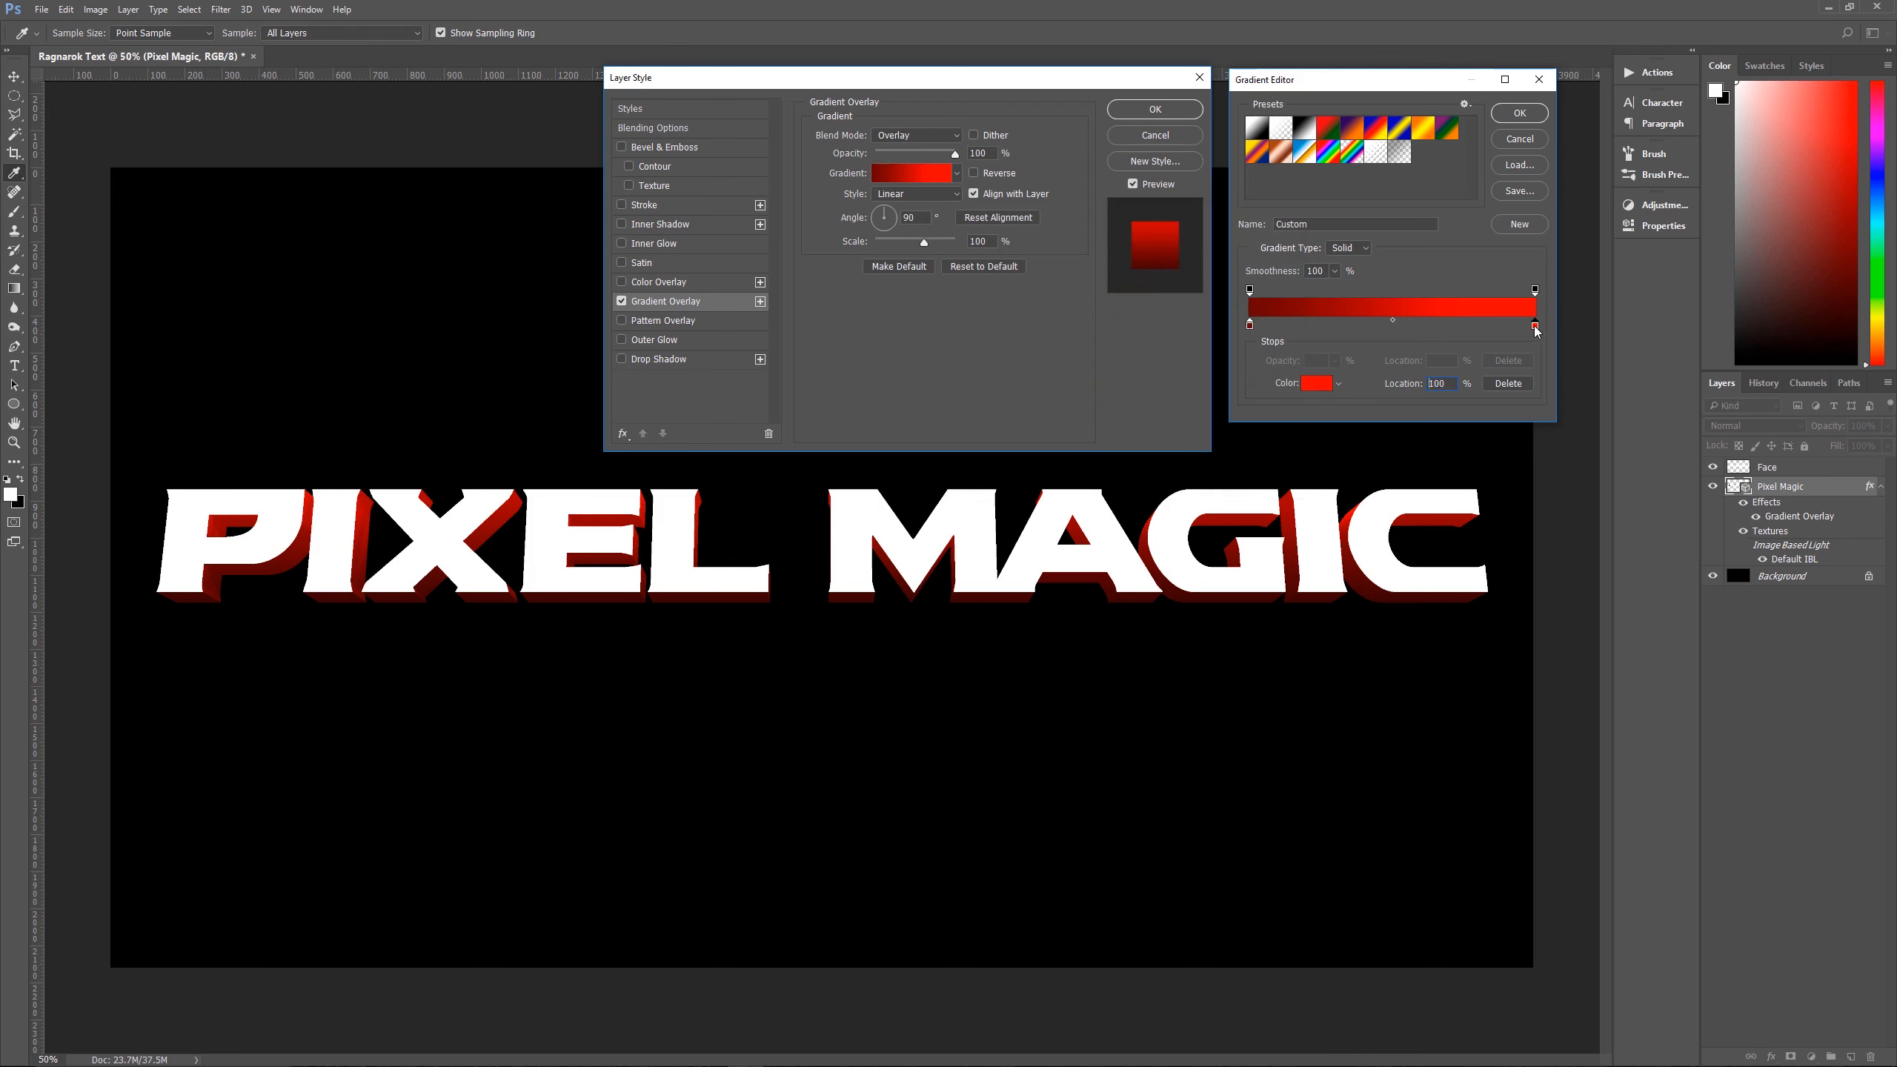
click(1318, 384)
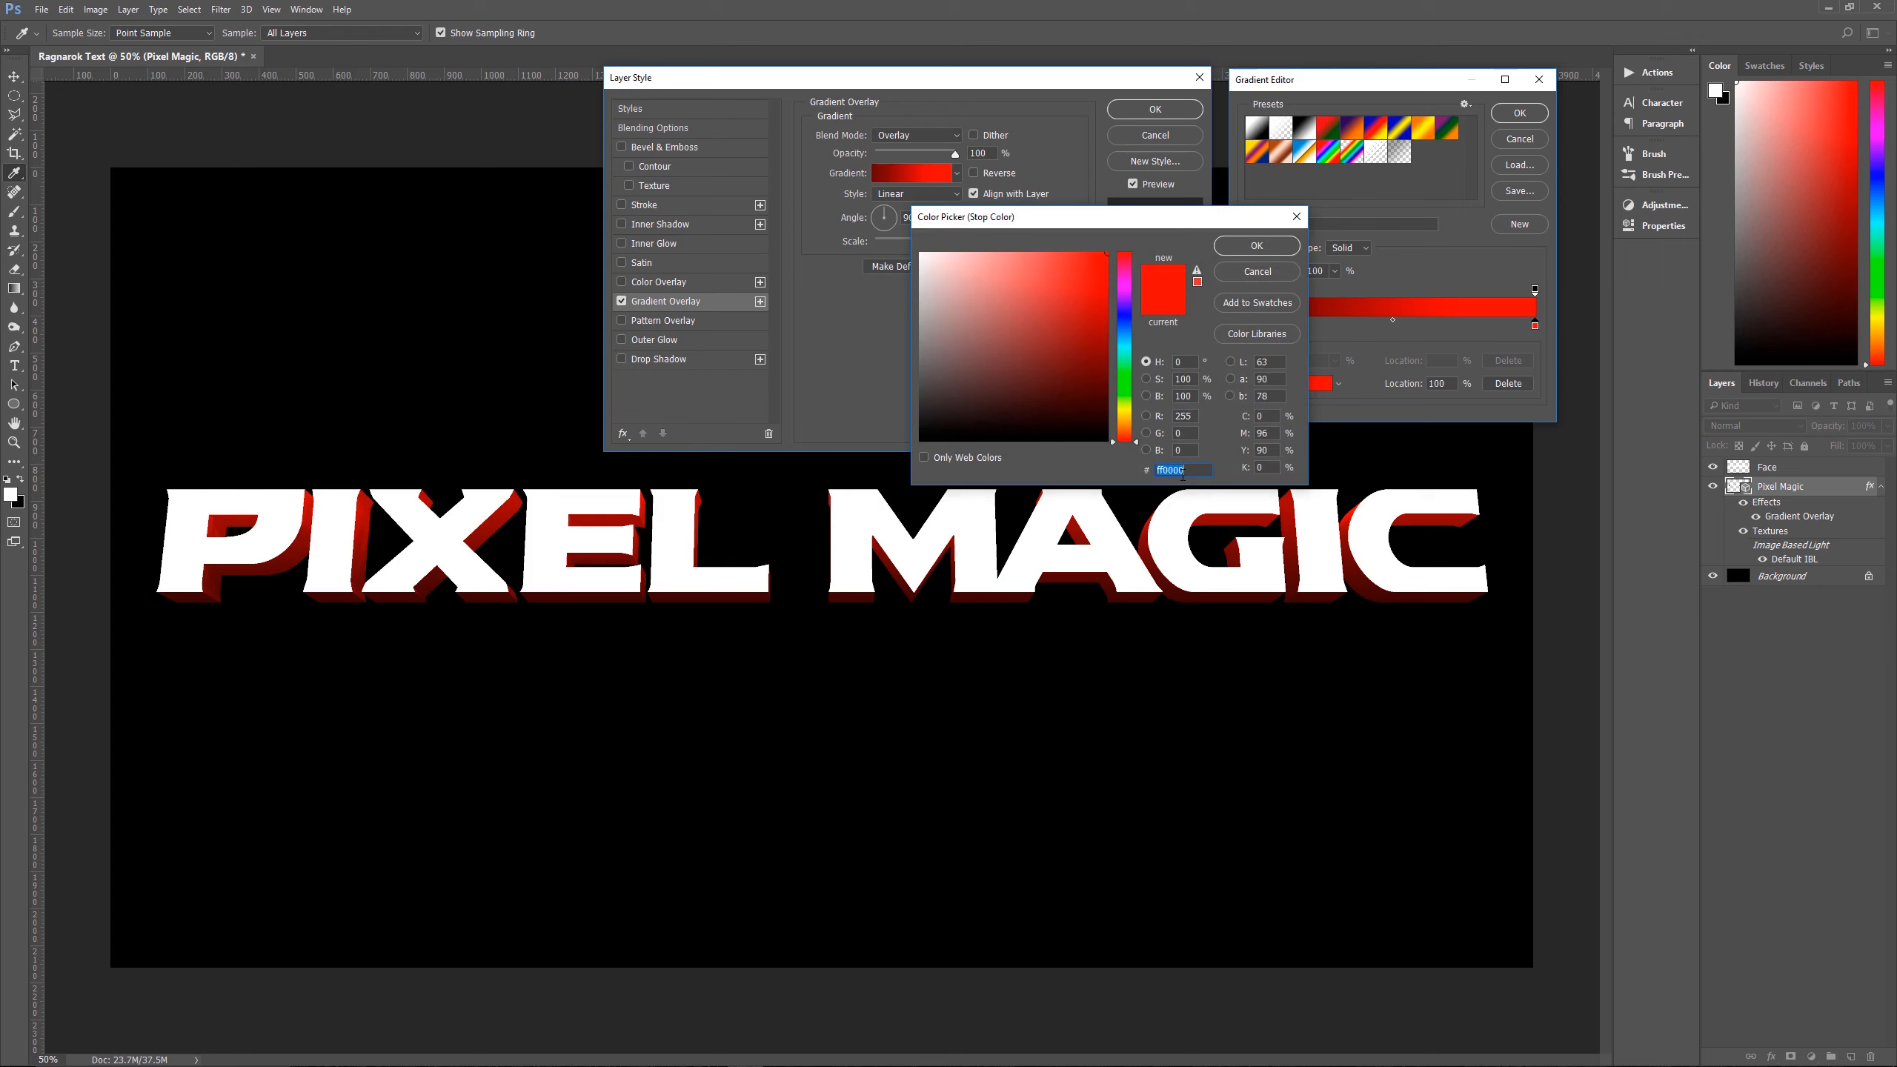
click(1254, 246)
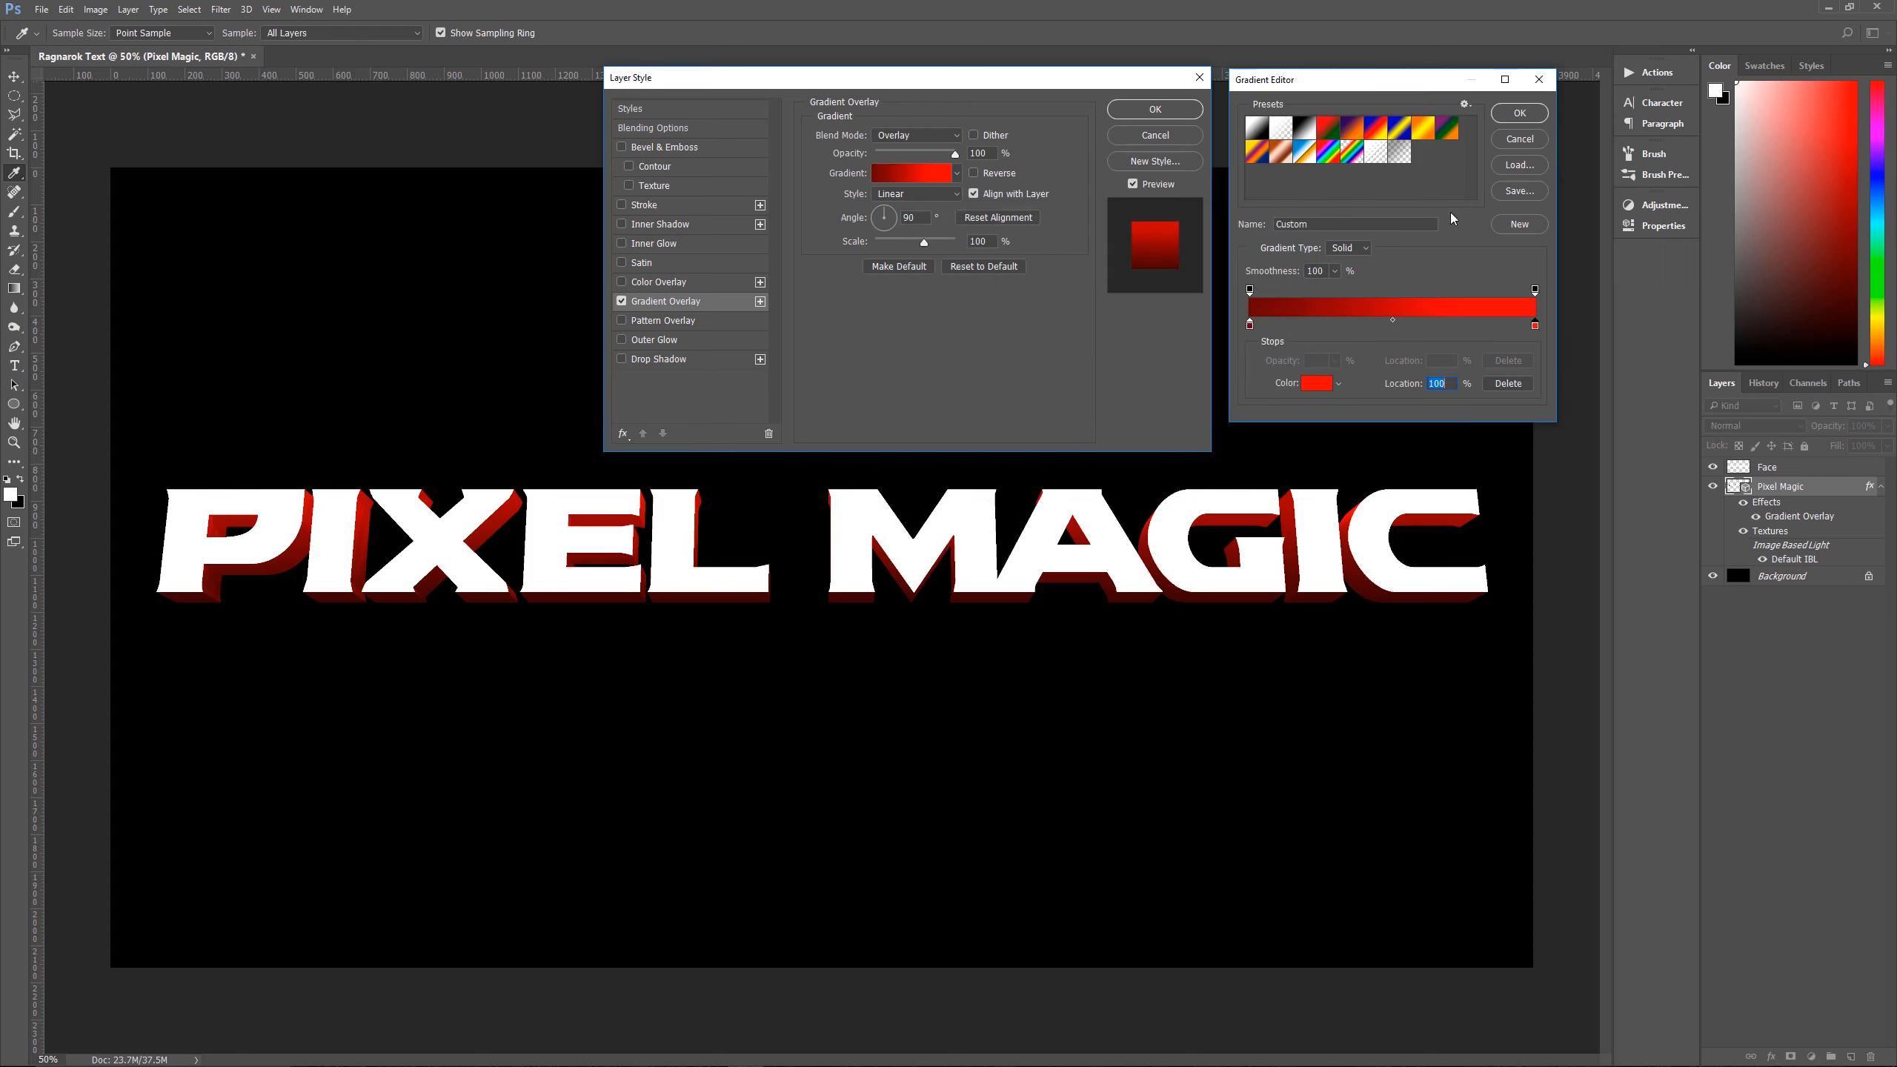
click(1519, 114)
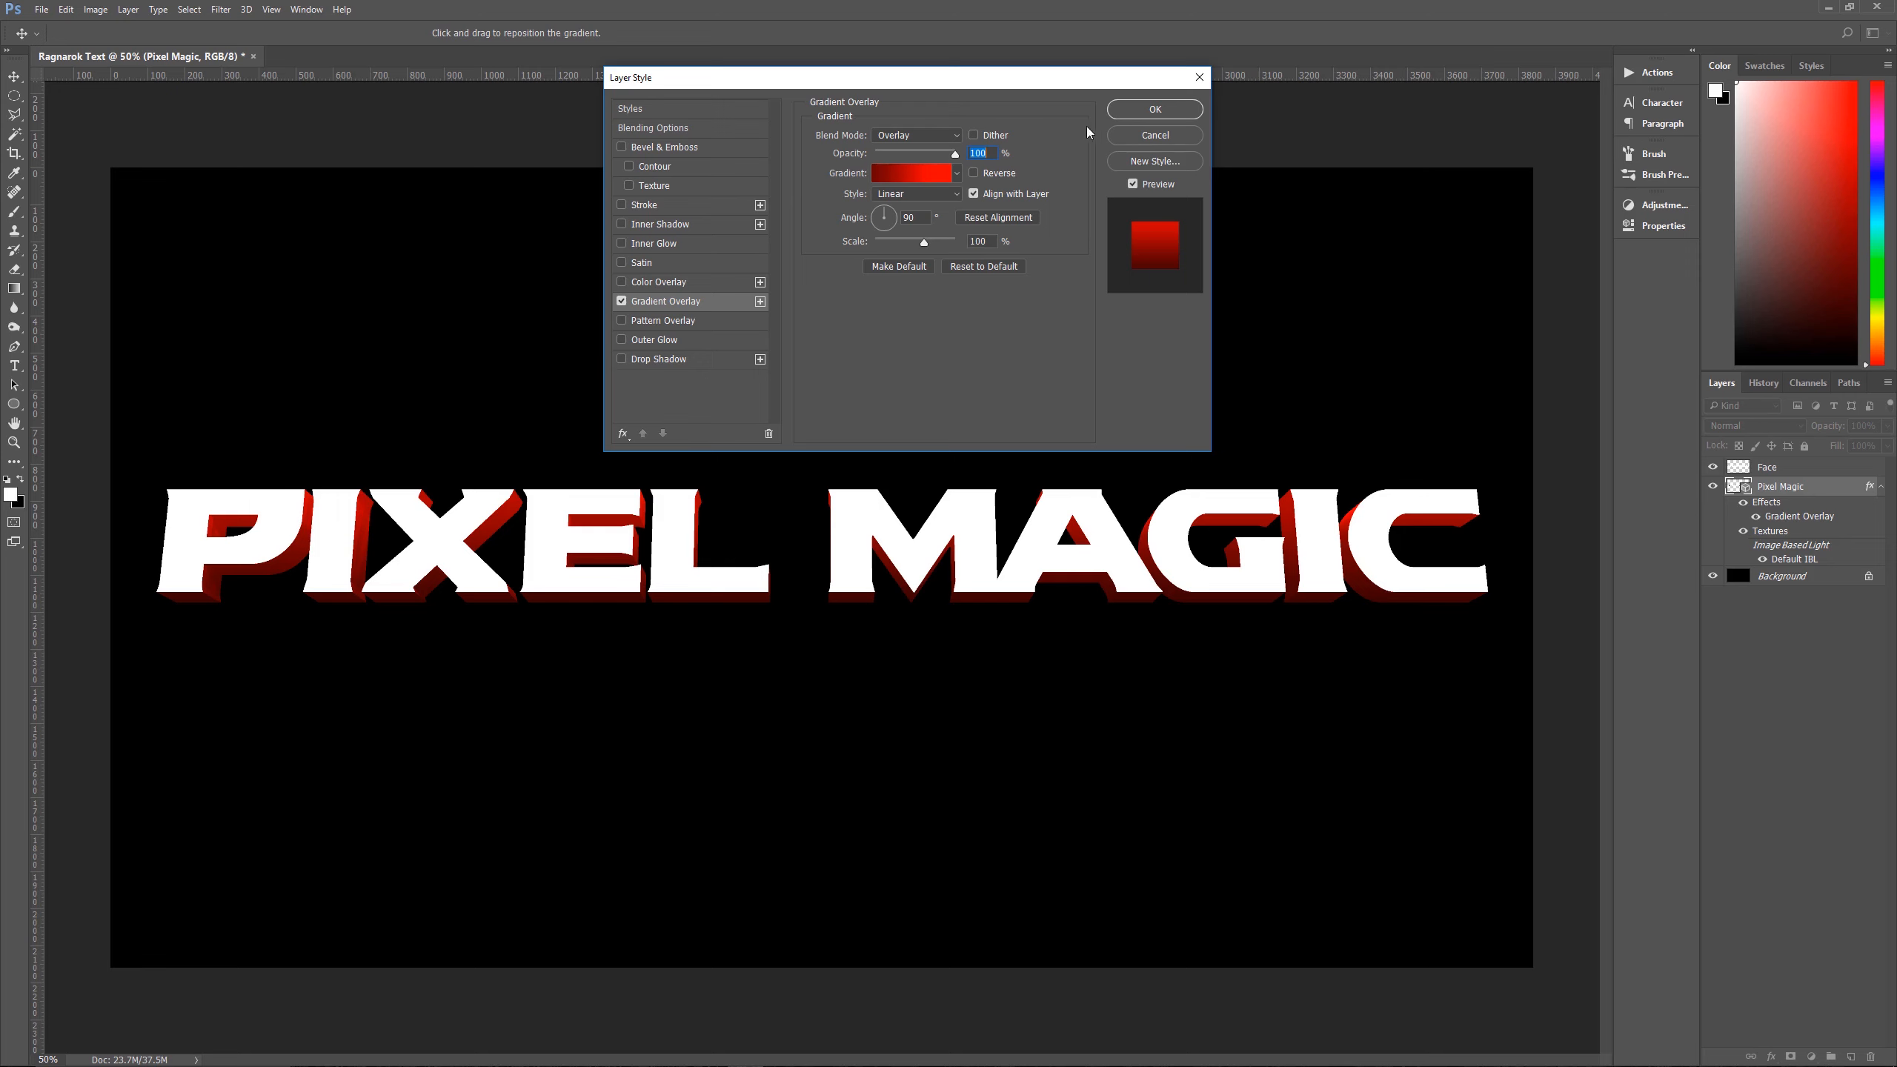
click(1155, 109)
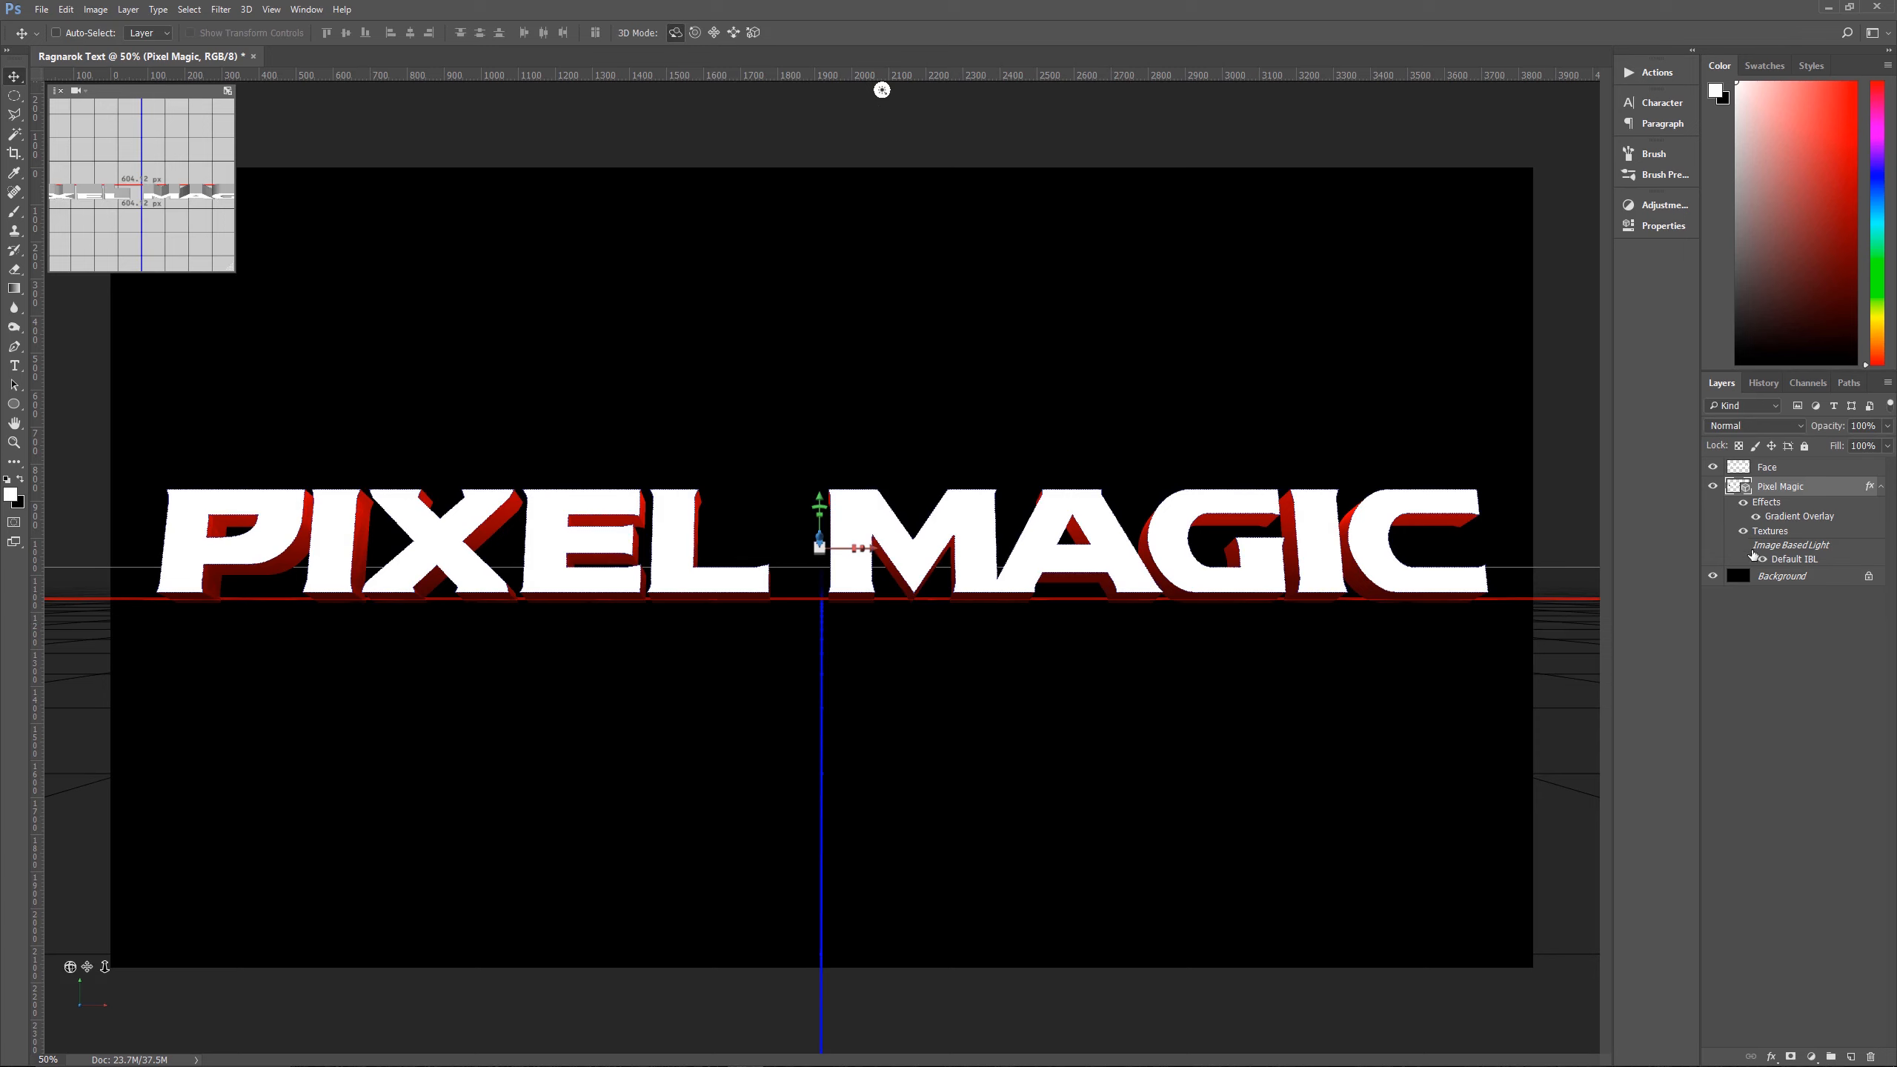
click(1881, 486)
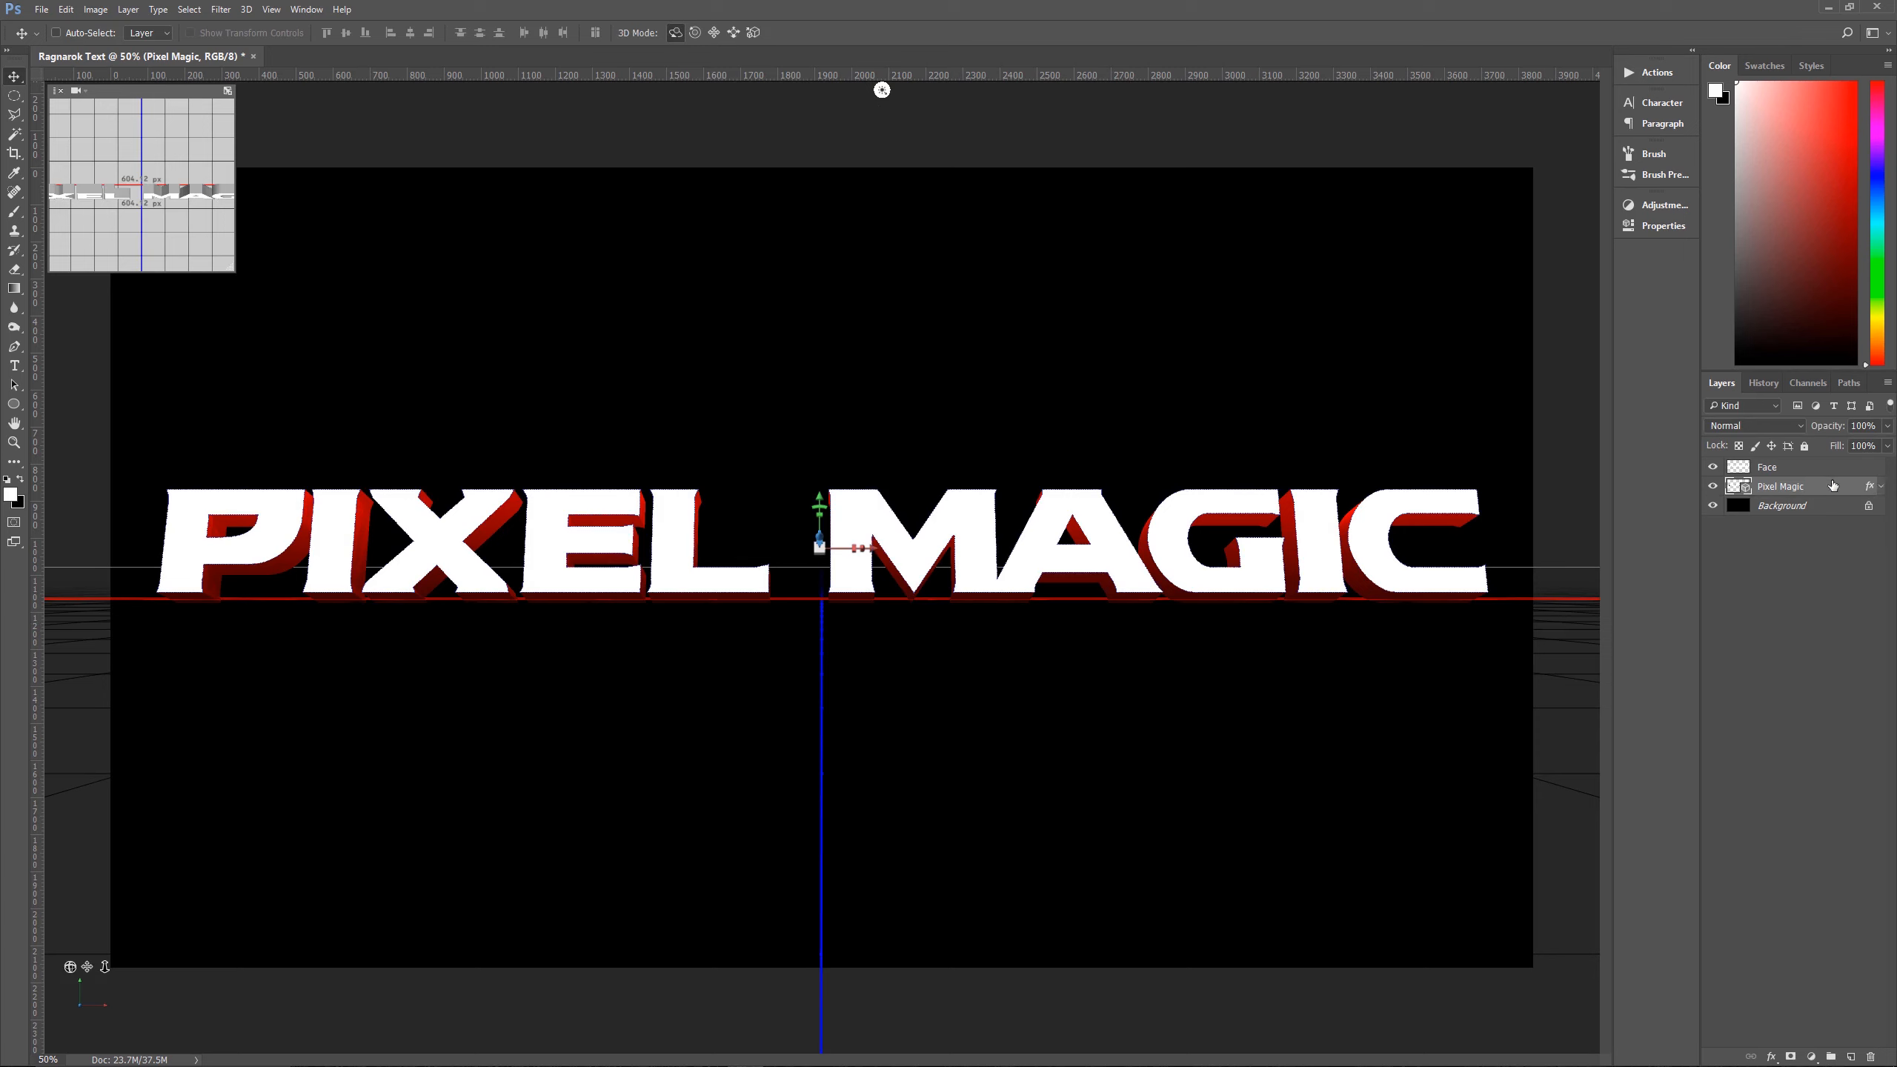
Add a Stroke effect to the Face layer and set its size to 10 px
click(1823, 467)
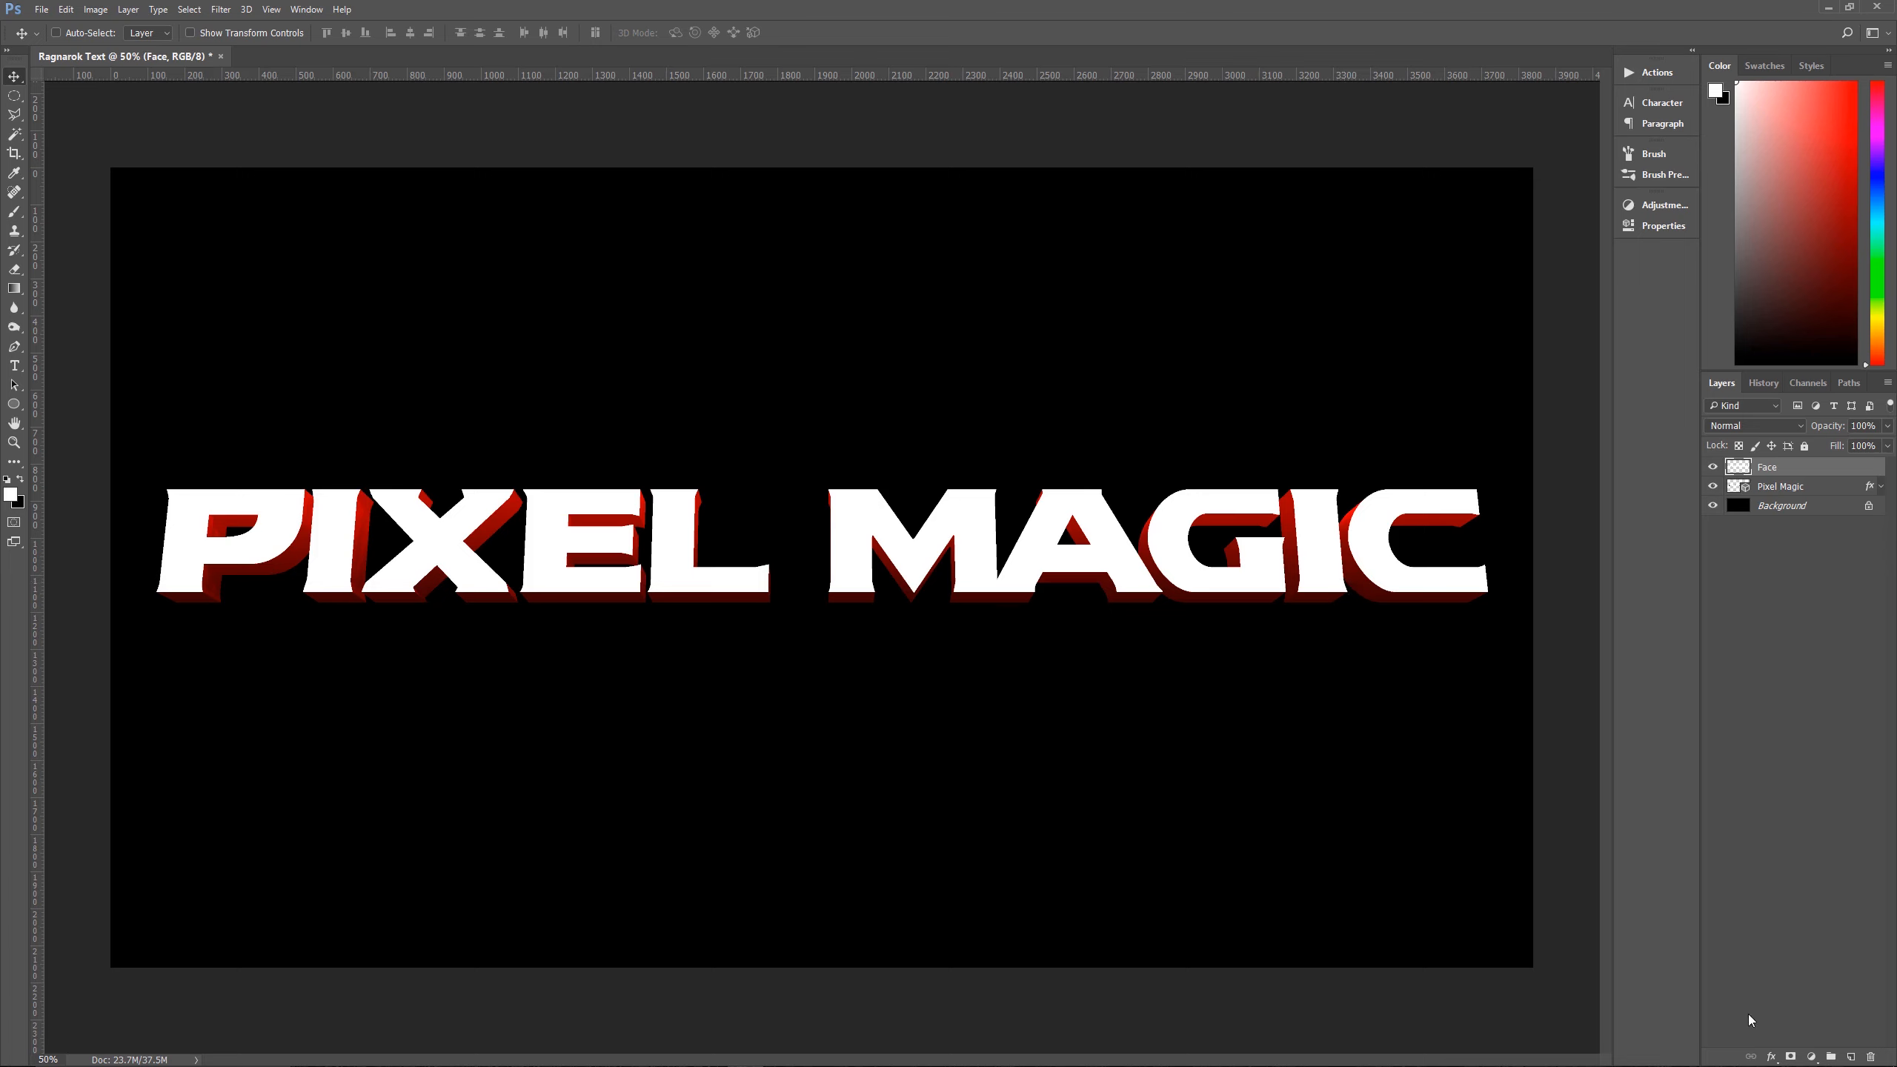
click(1771, 1057)
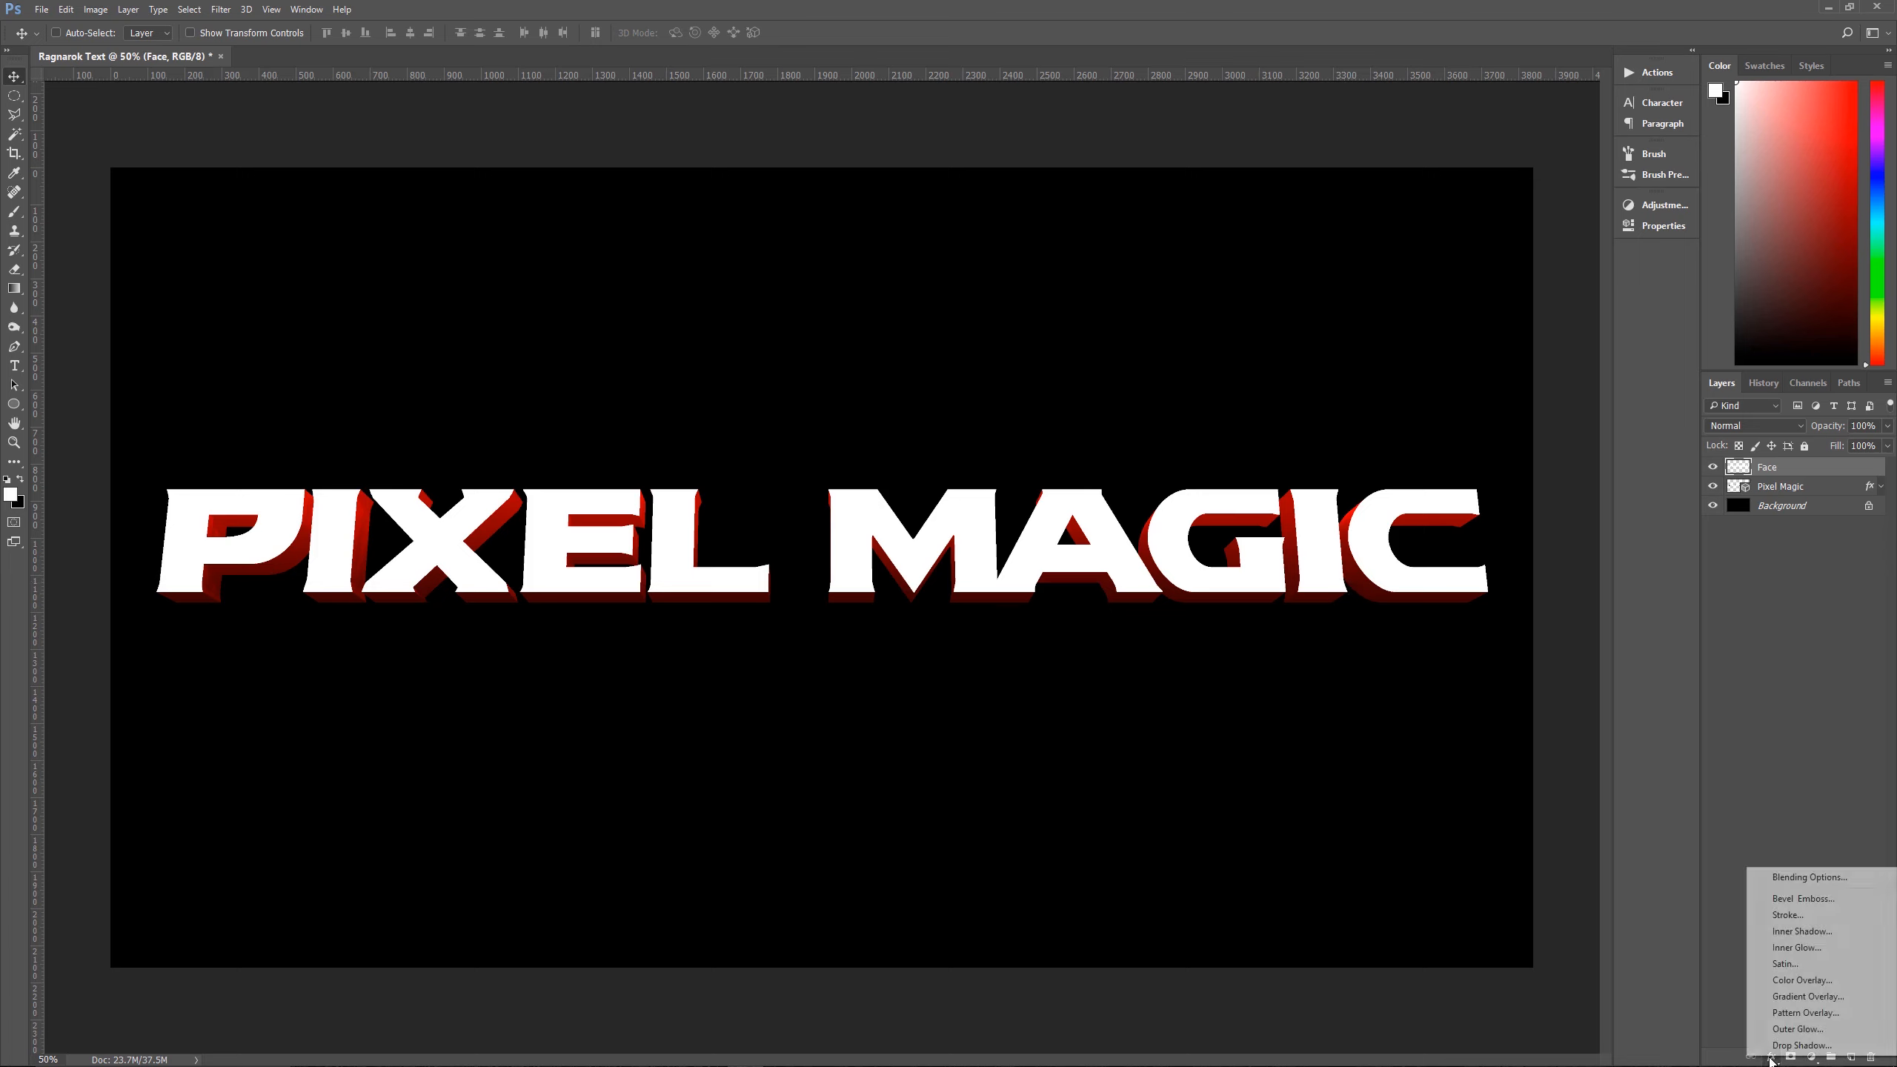
click(1788, 914)
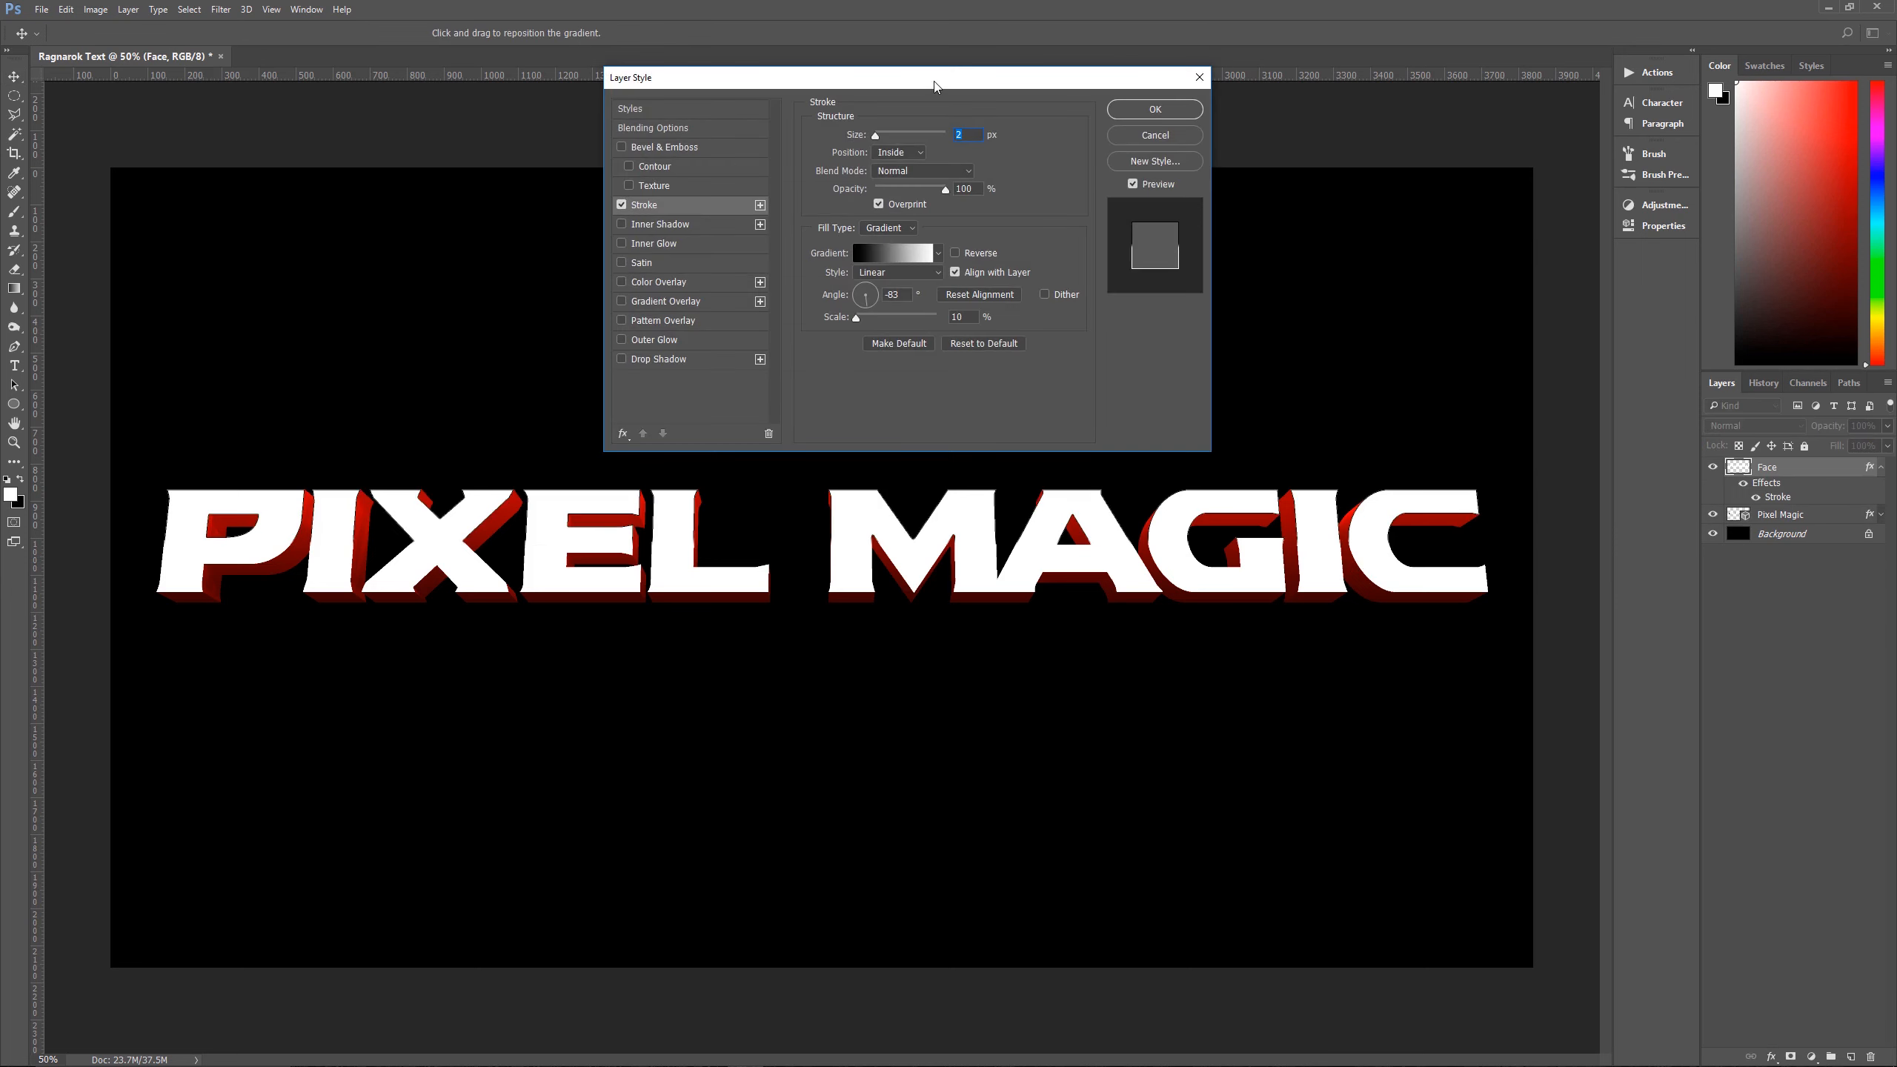
drag(933, 85, 925, 72)
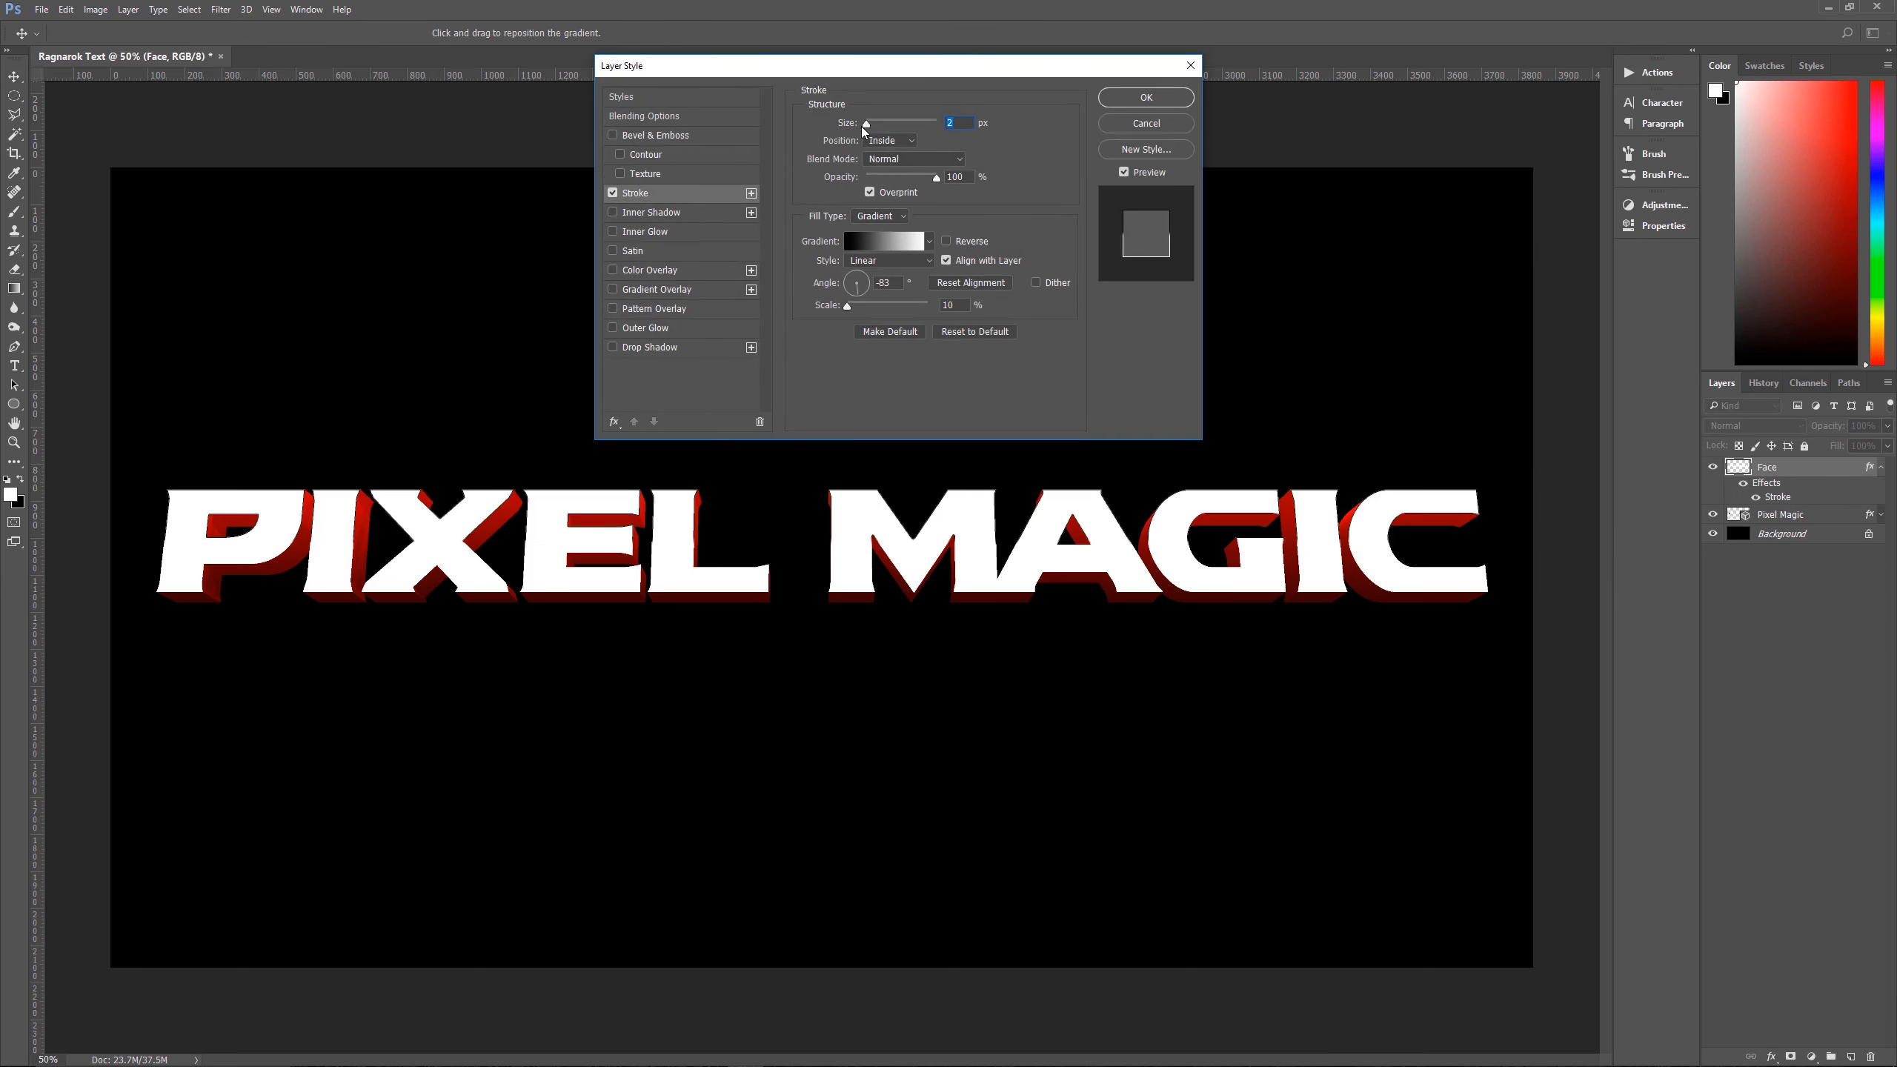
text(10)
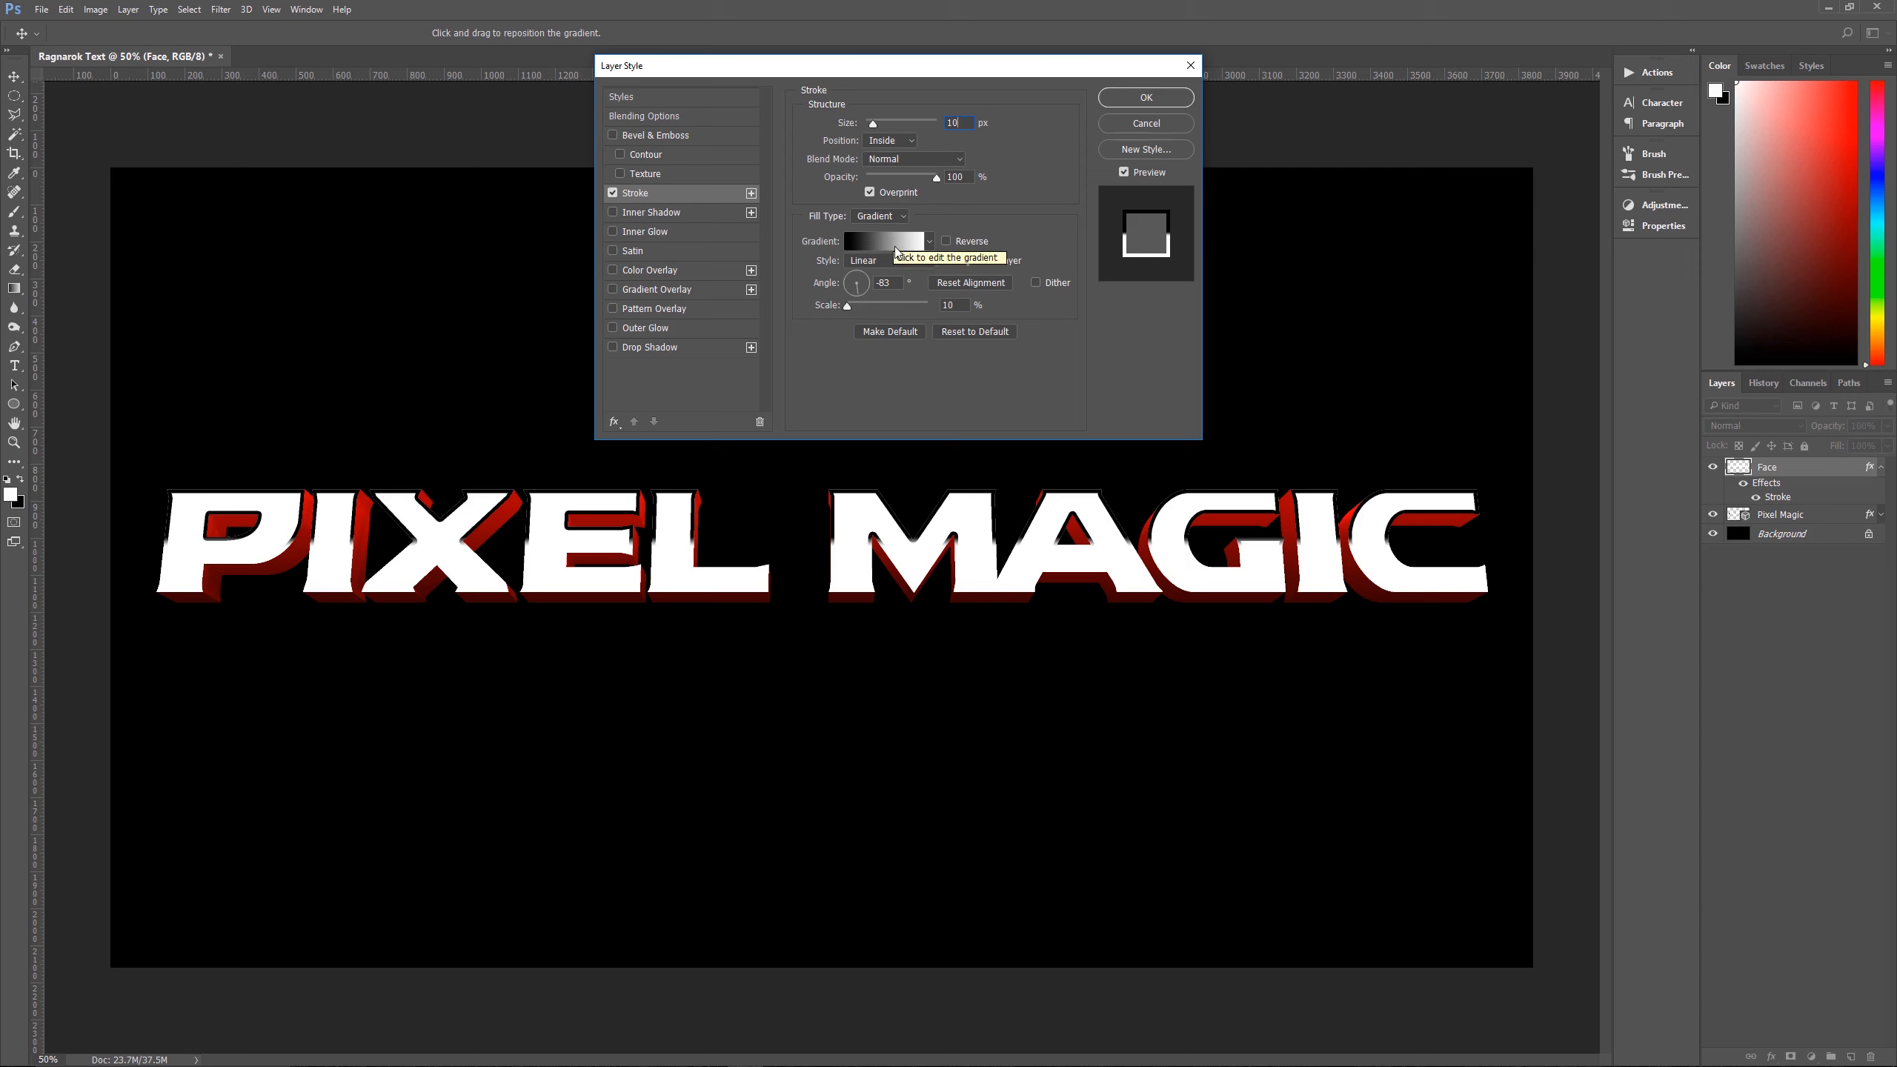
Set both colour stops of the stroke's gradient to white, ffffff
click(919, 243)
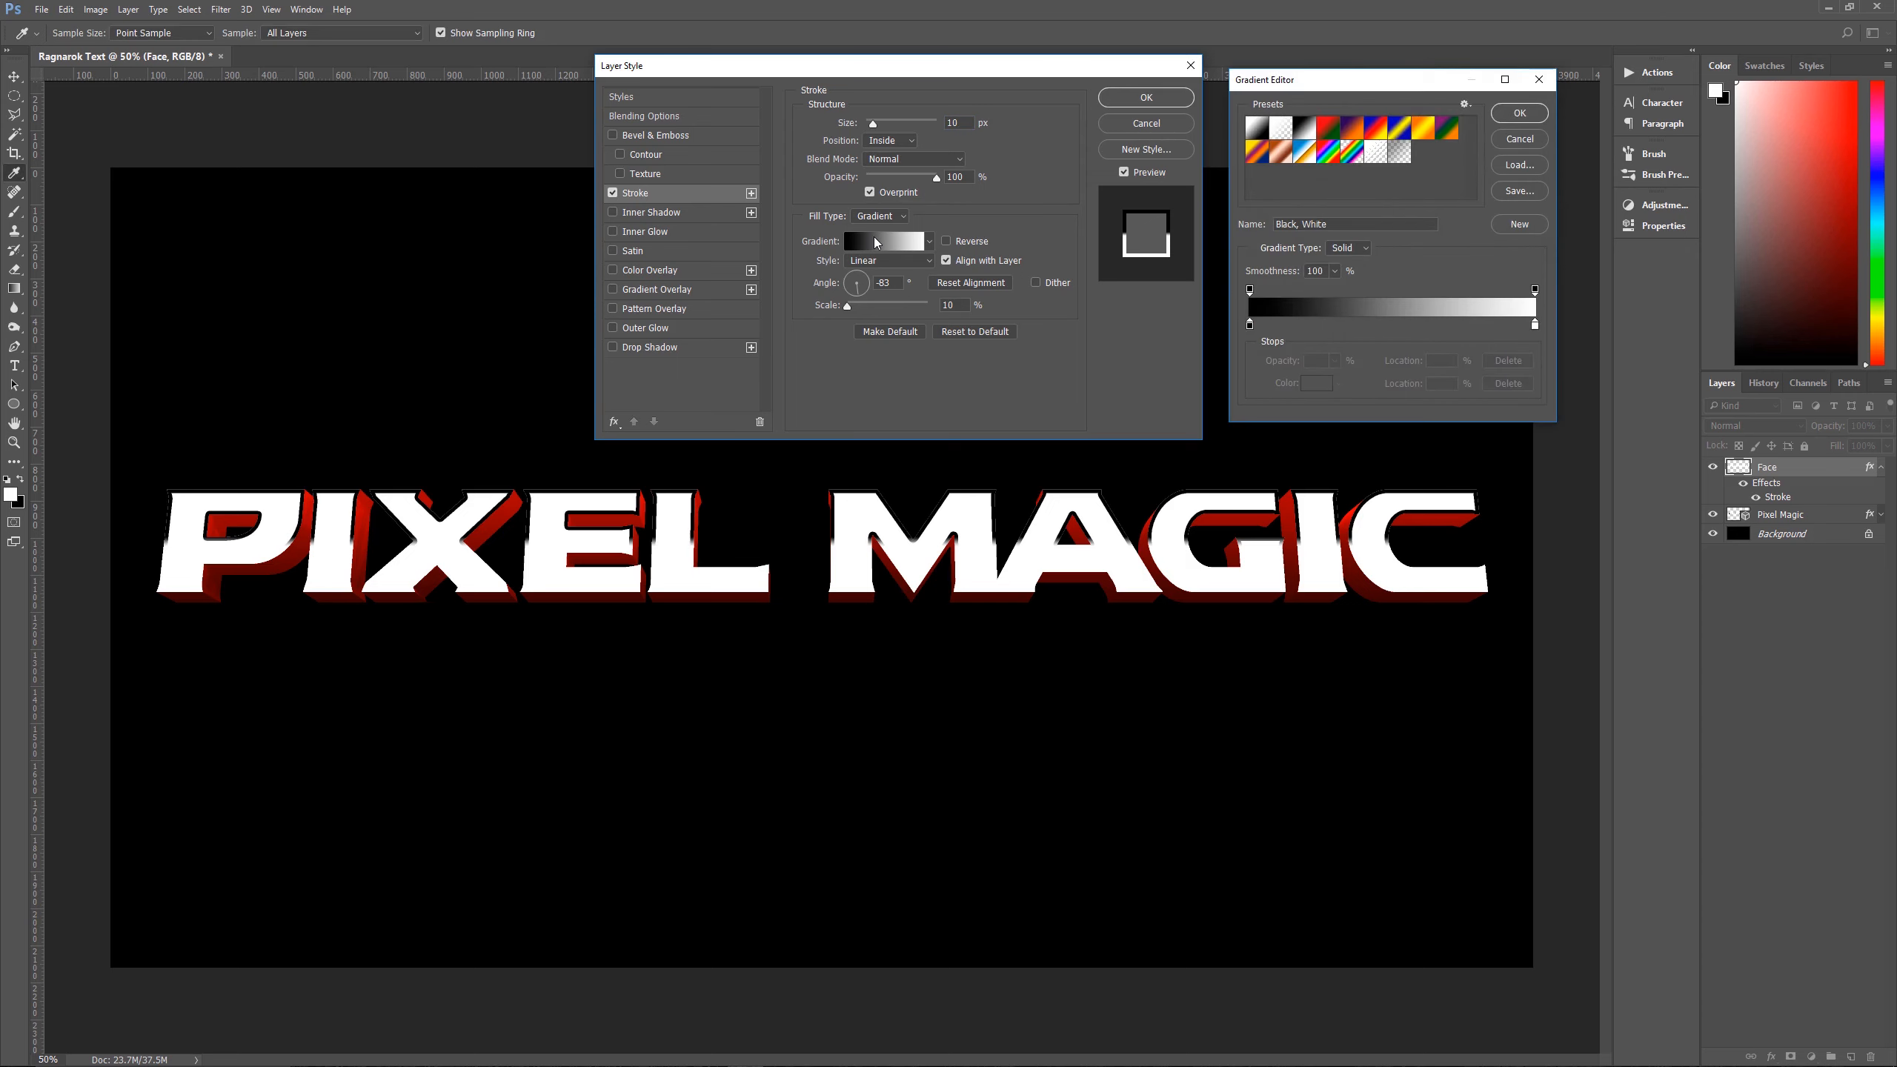
click(1250, 326)
click(1316, 384)
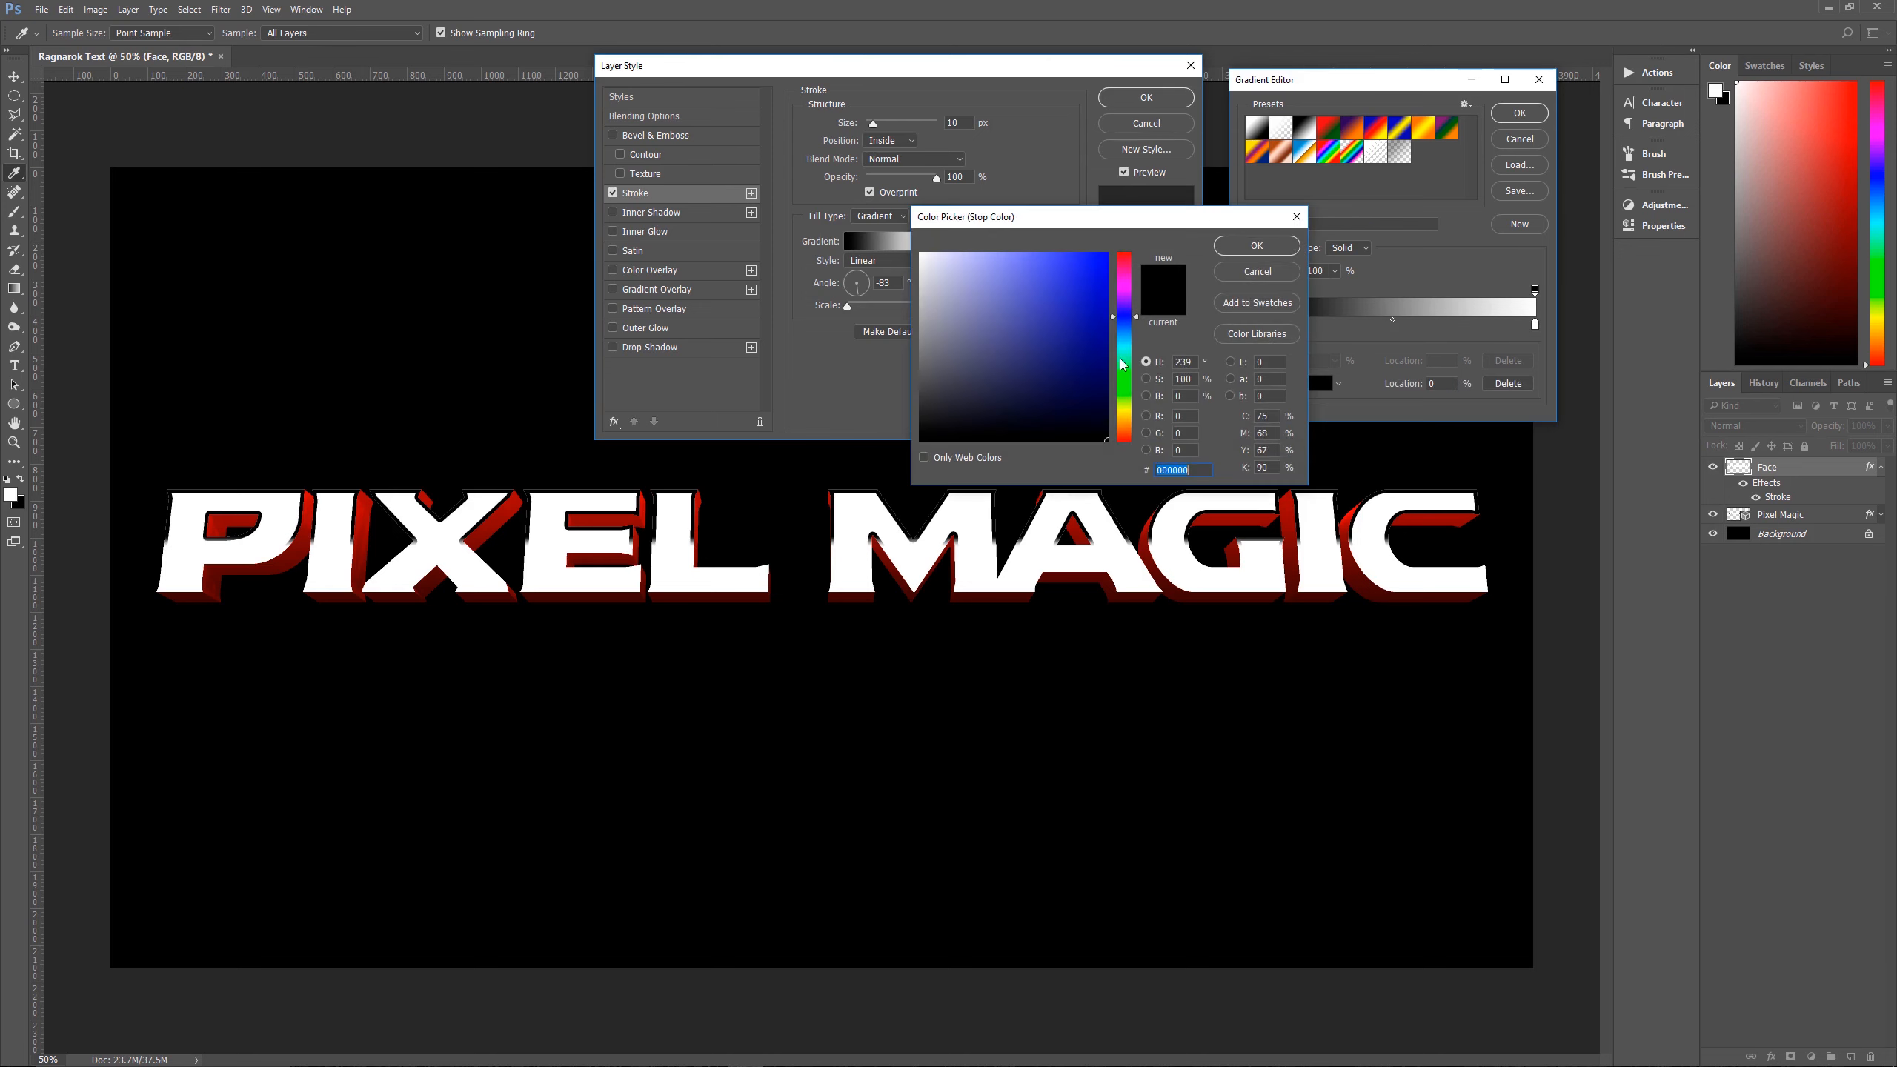
text(ffffff)
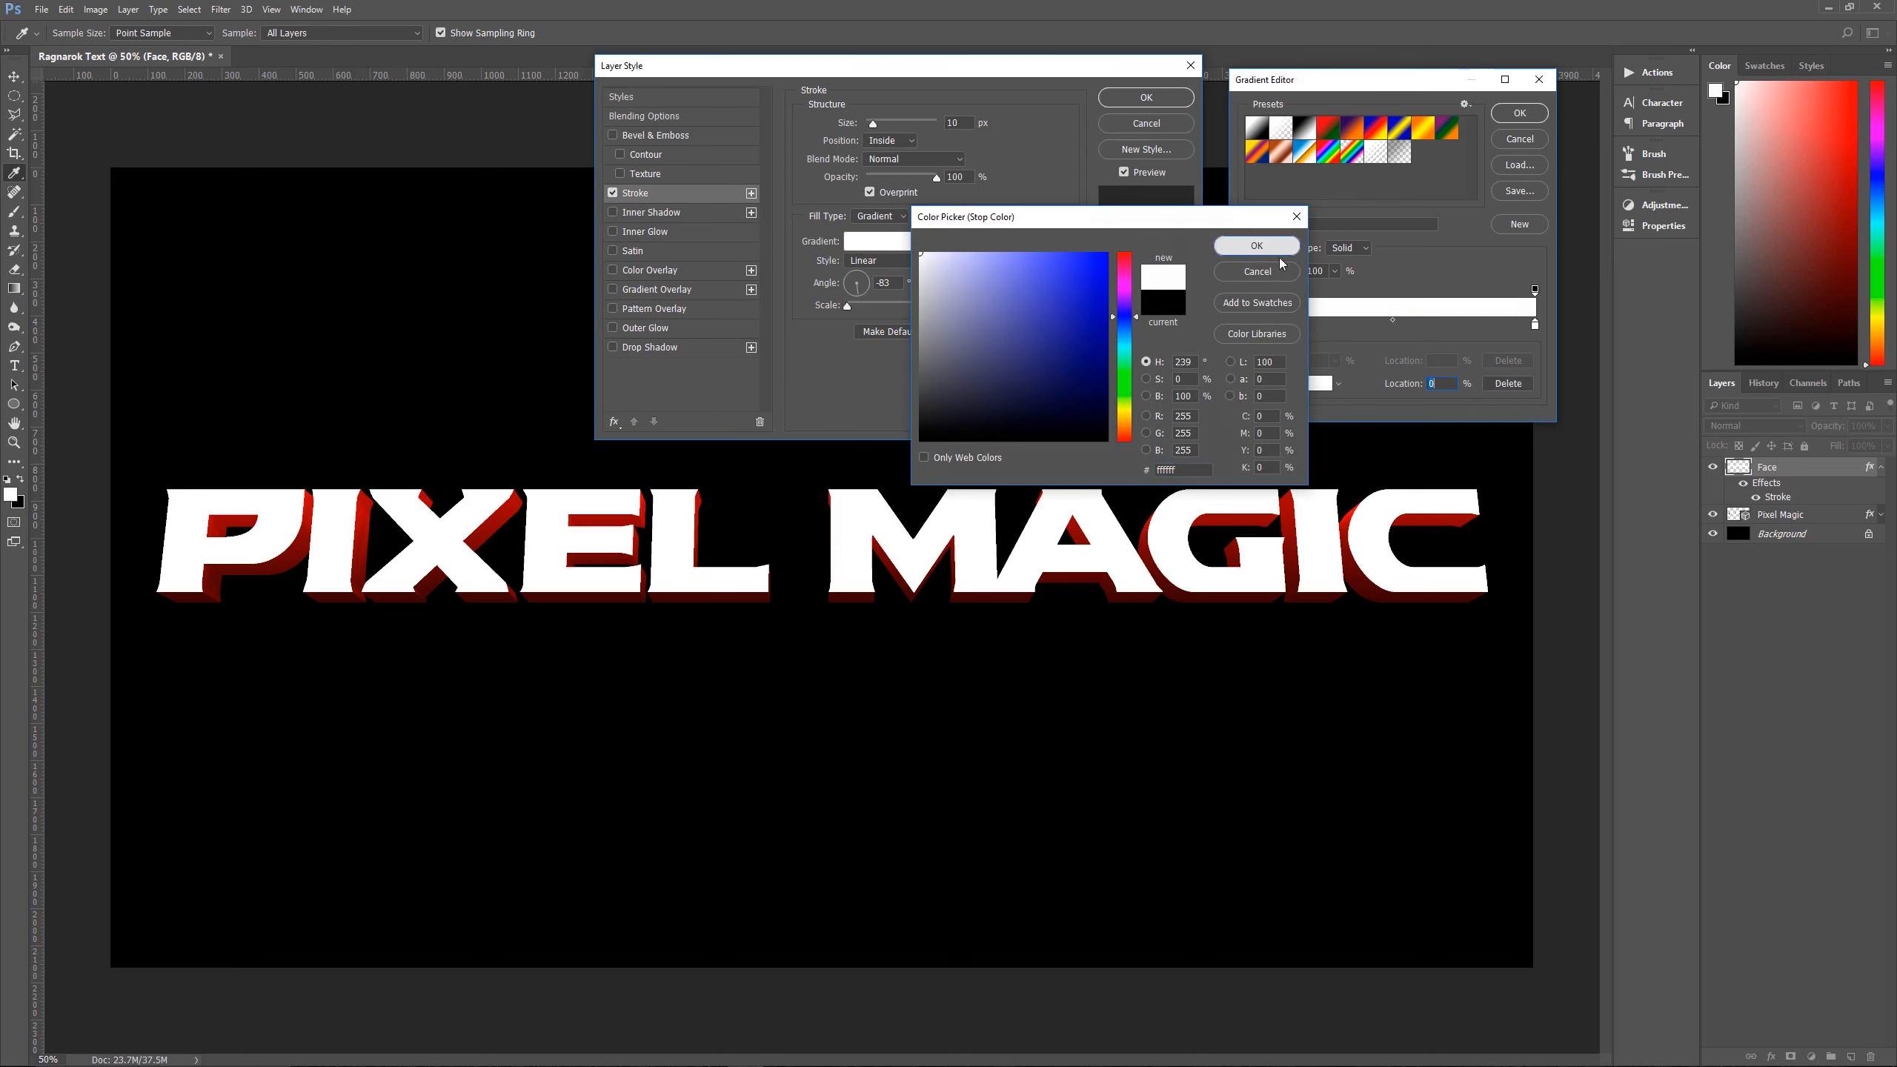
click(1257, 246)
click(1534, 325)
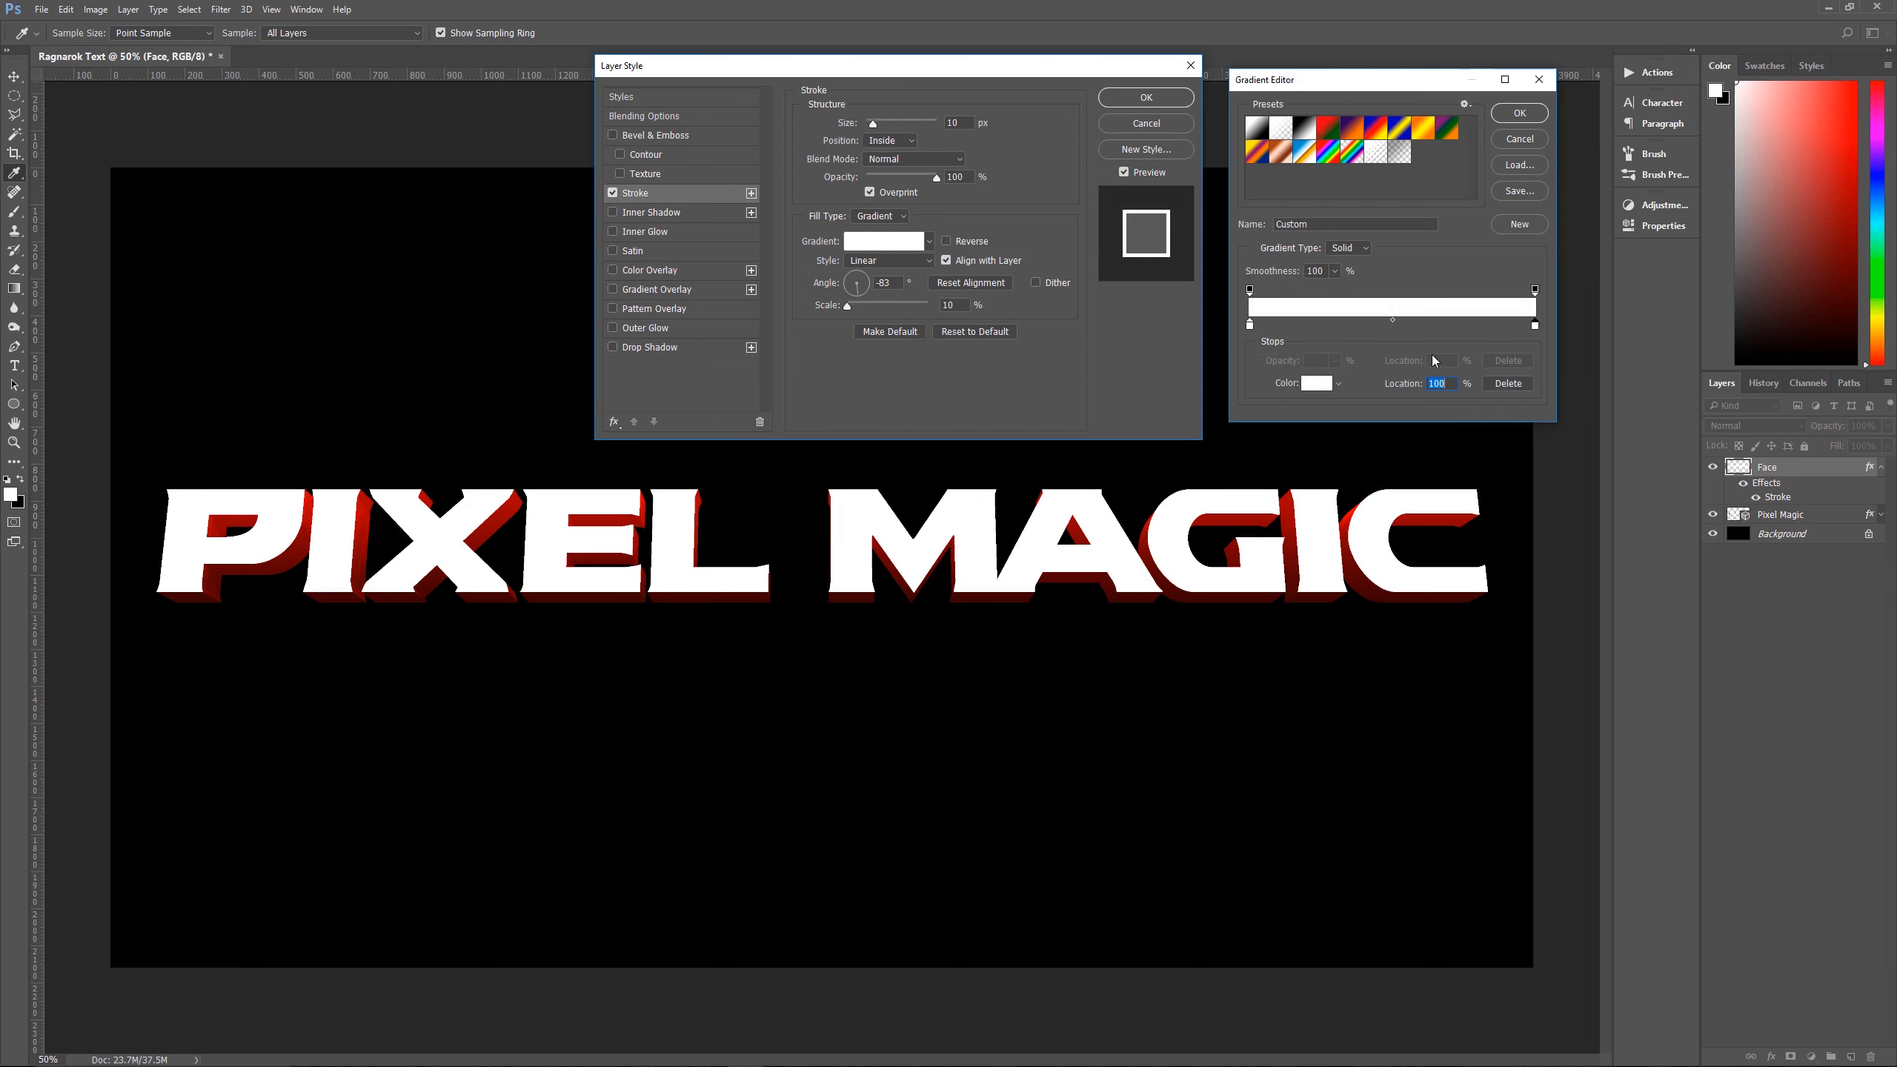
click(1316, 383)
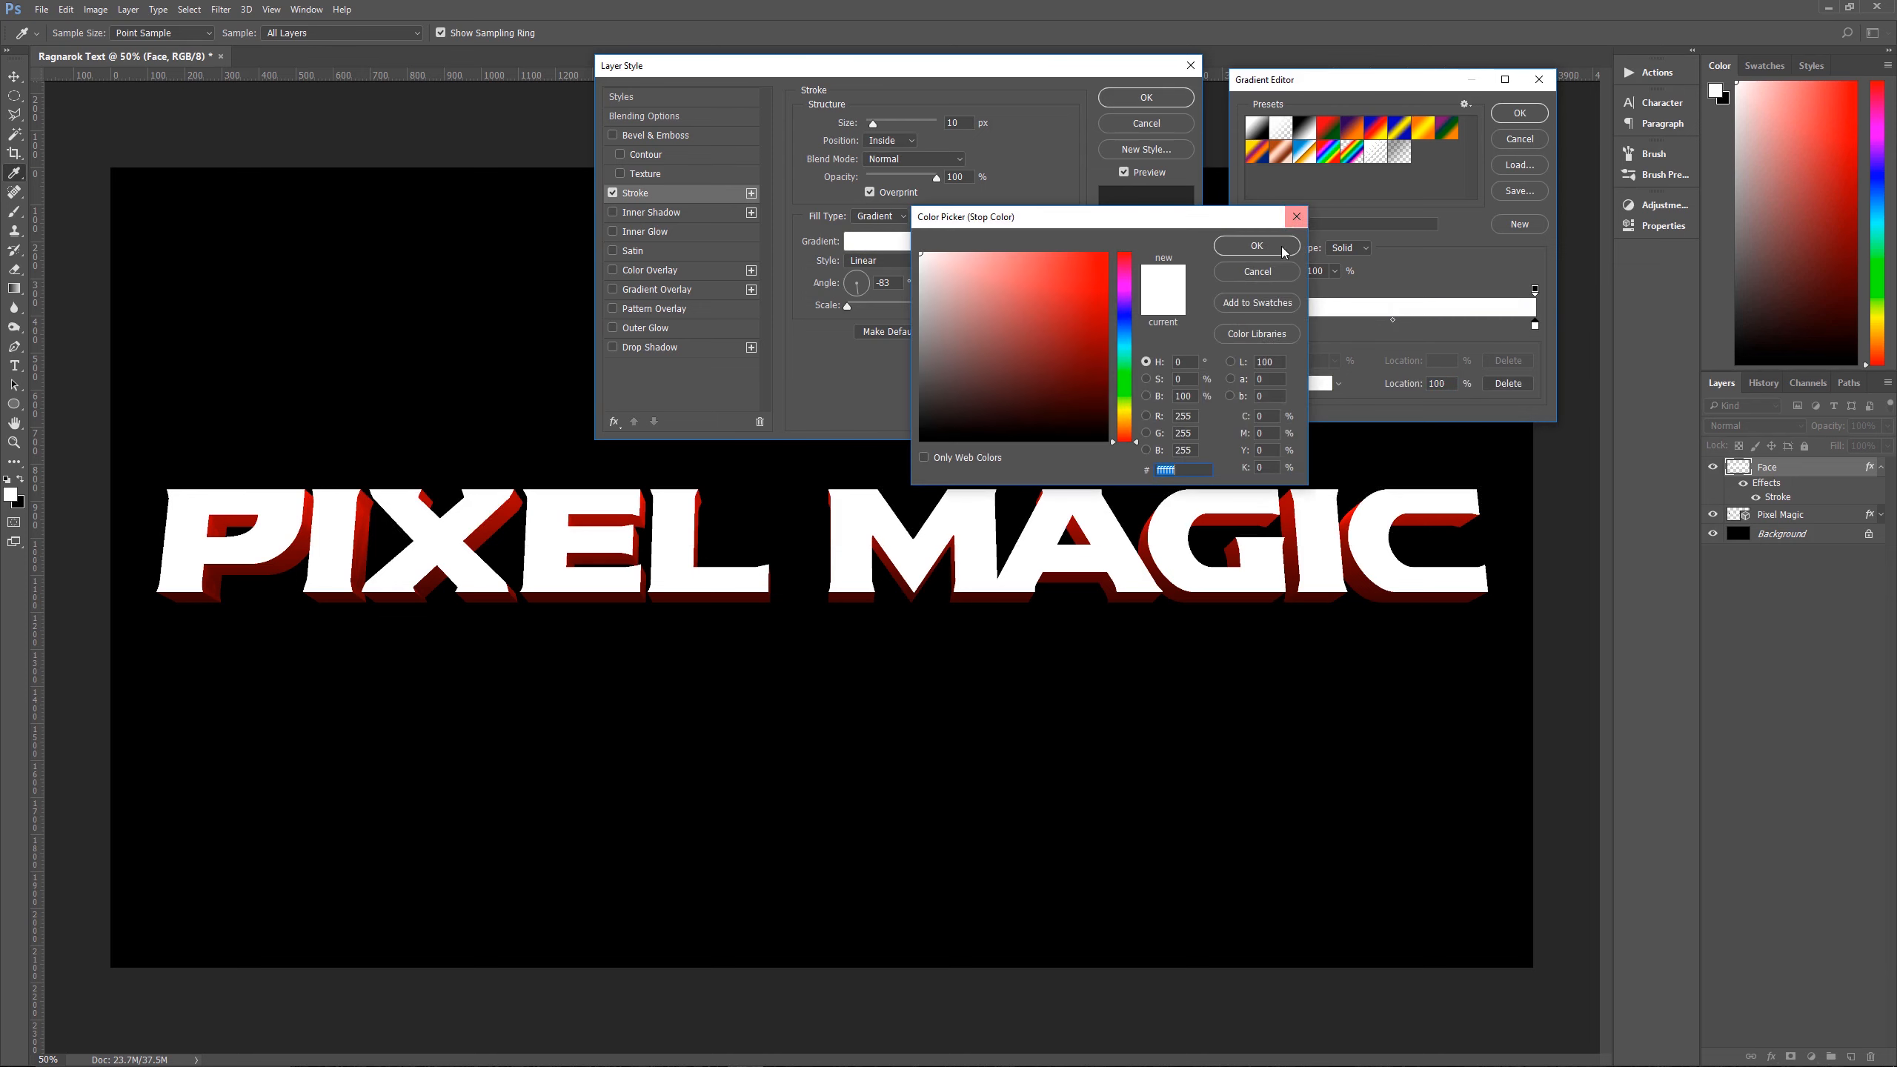
click(1257, 246)
Set the stroke gradient's end opacity stop to 0% and move its 100% opacity stop to location 50%
click(1250, 290)
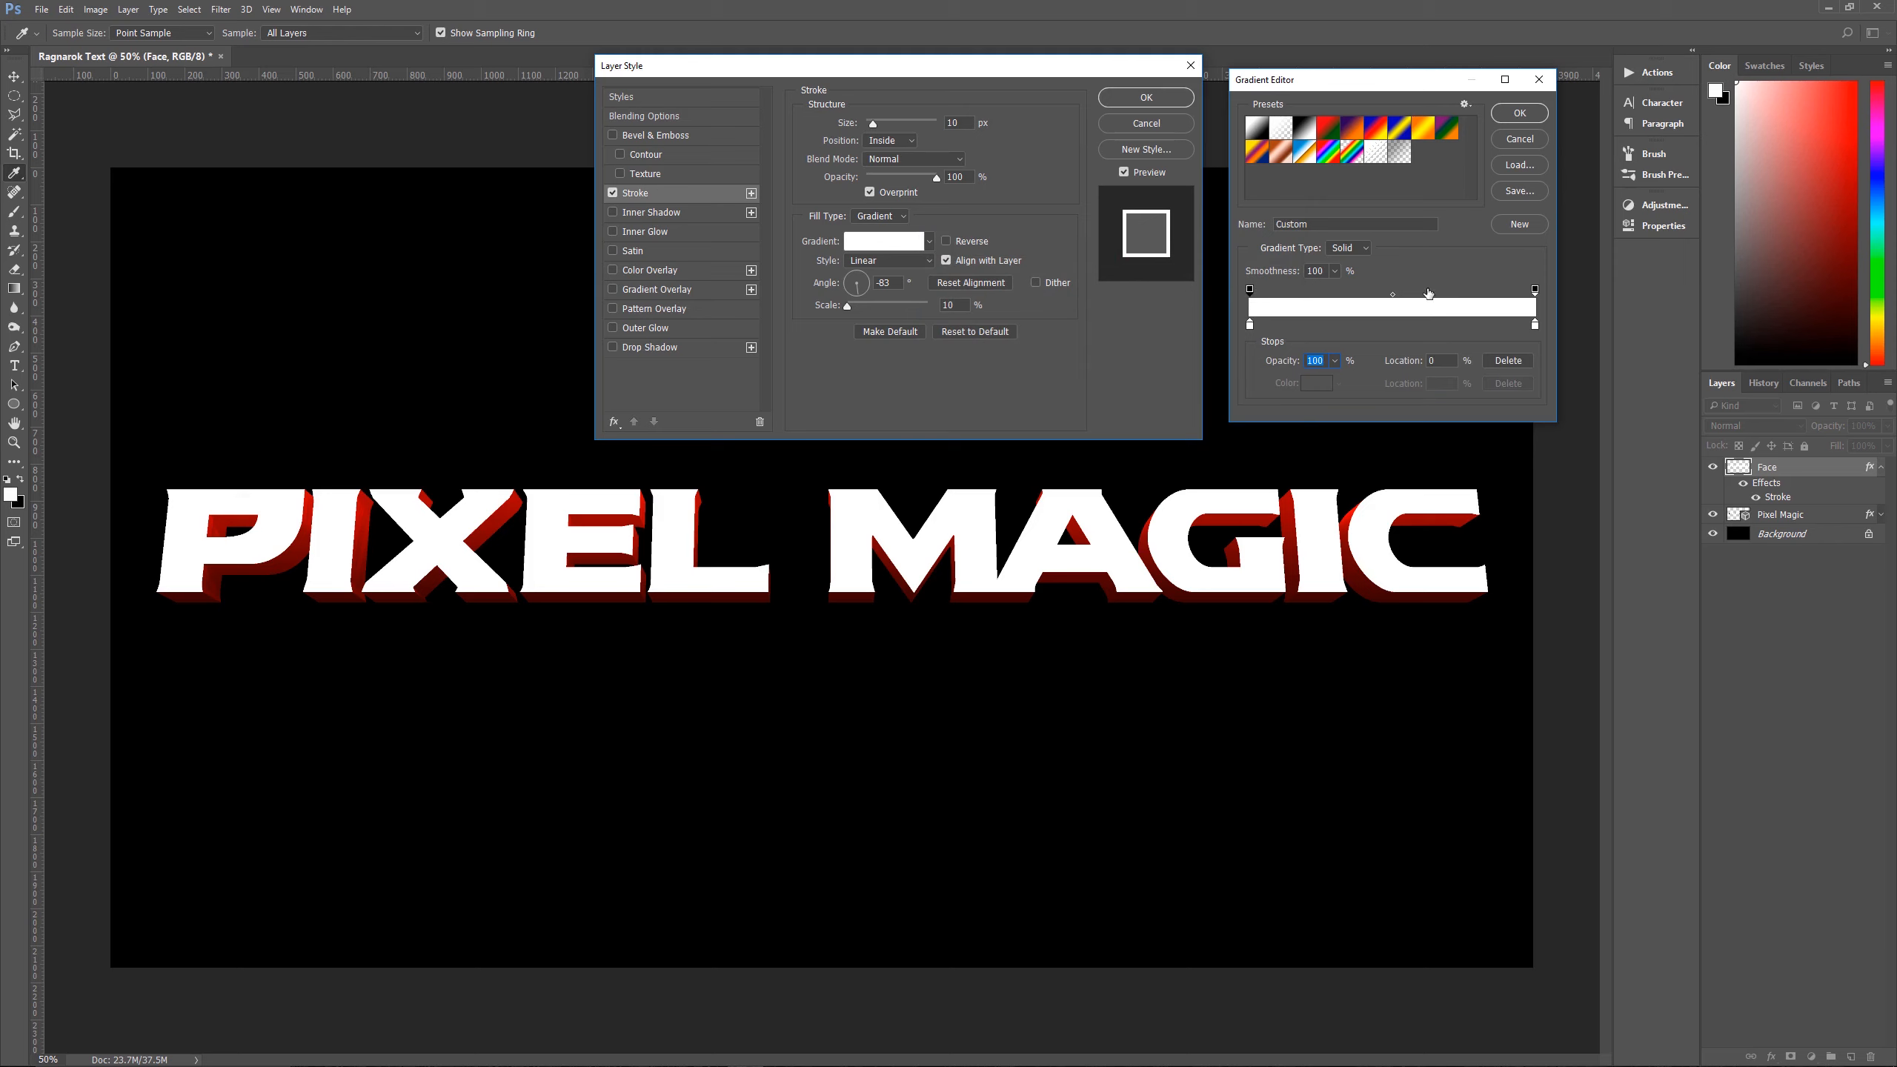
click(1536, 291)
text(0)
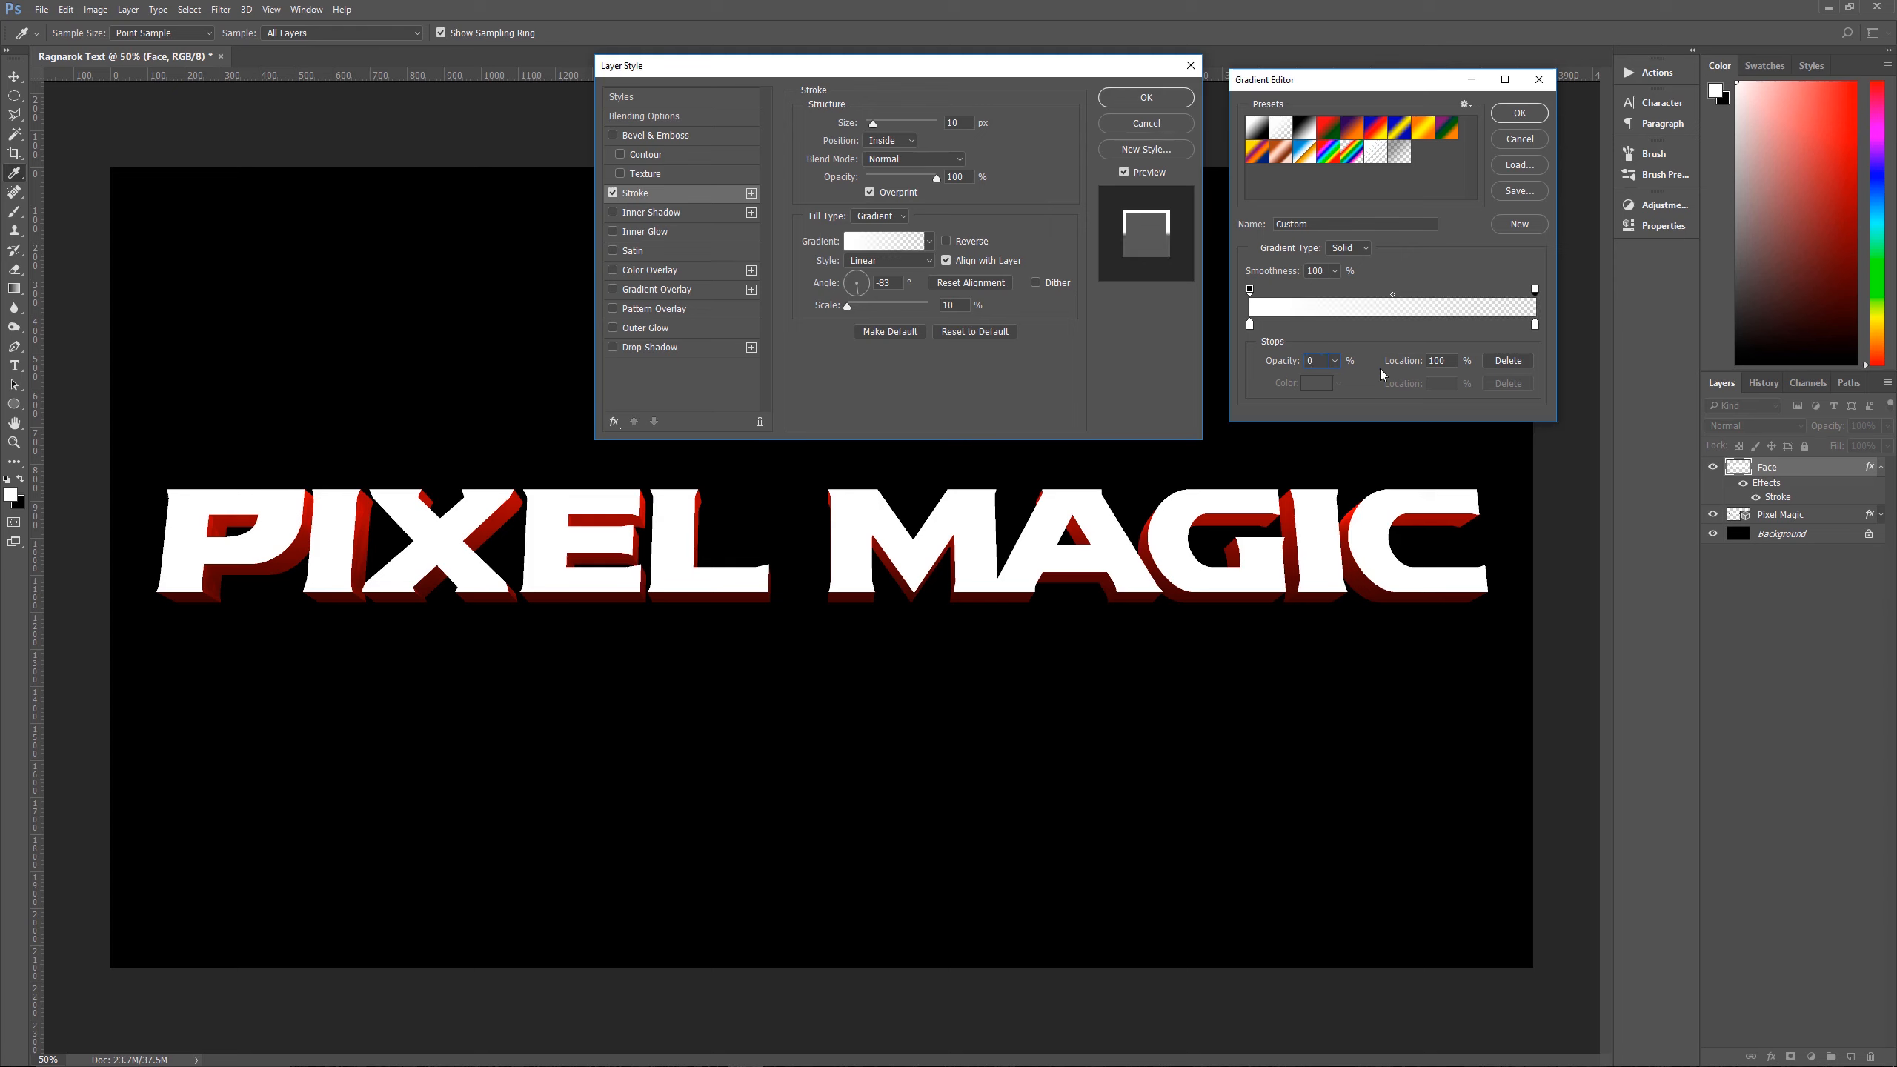
click(1251, 290)
click(1435, 363)
text(50)
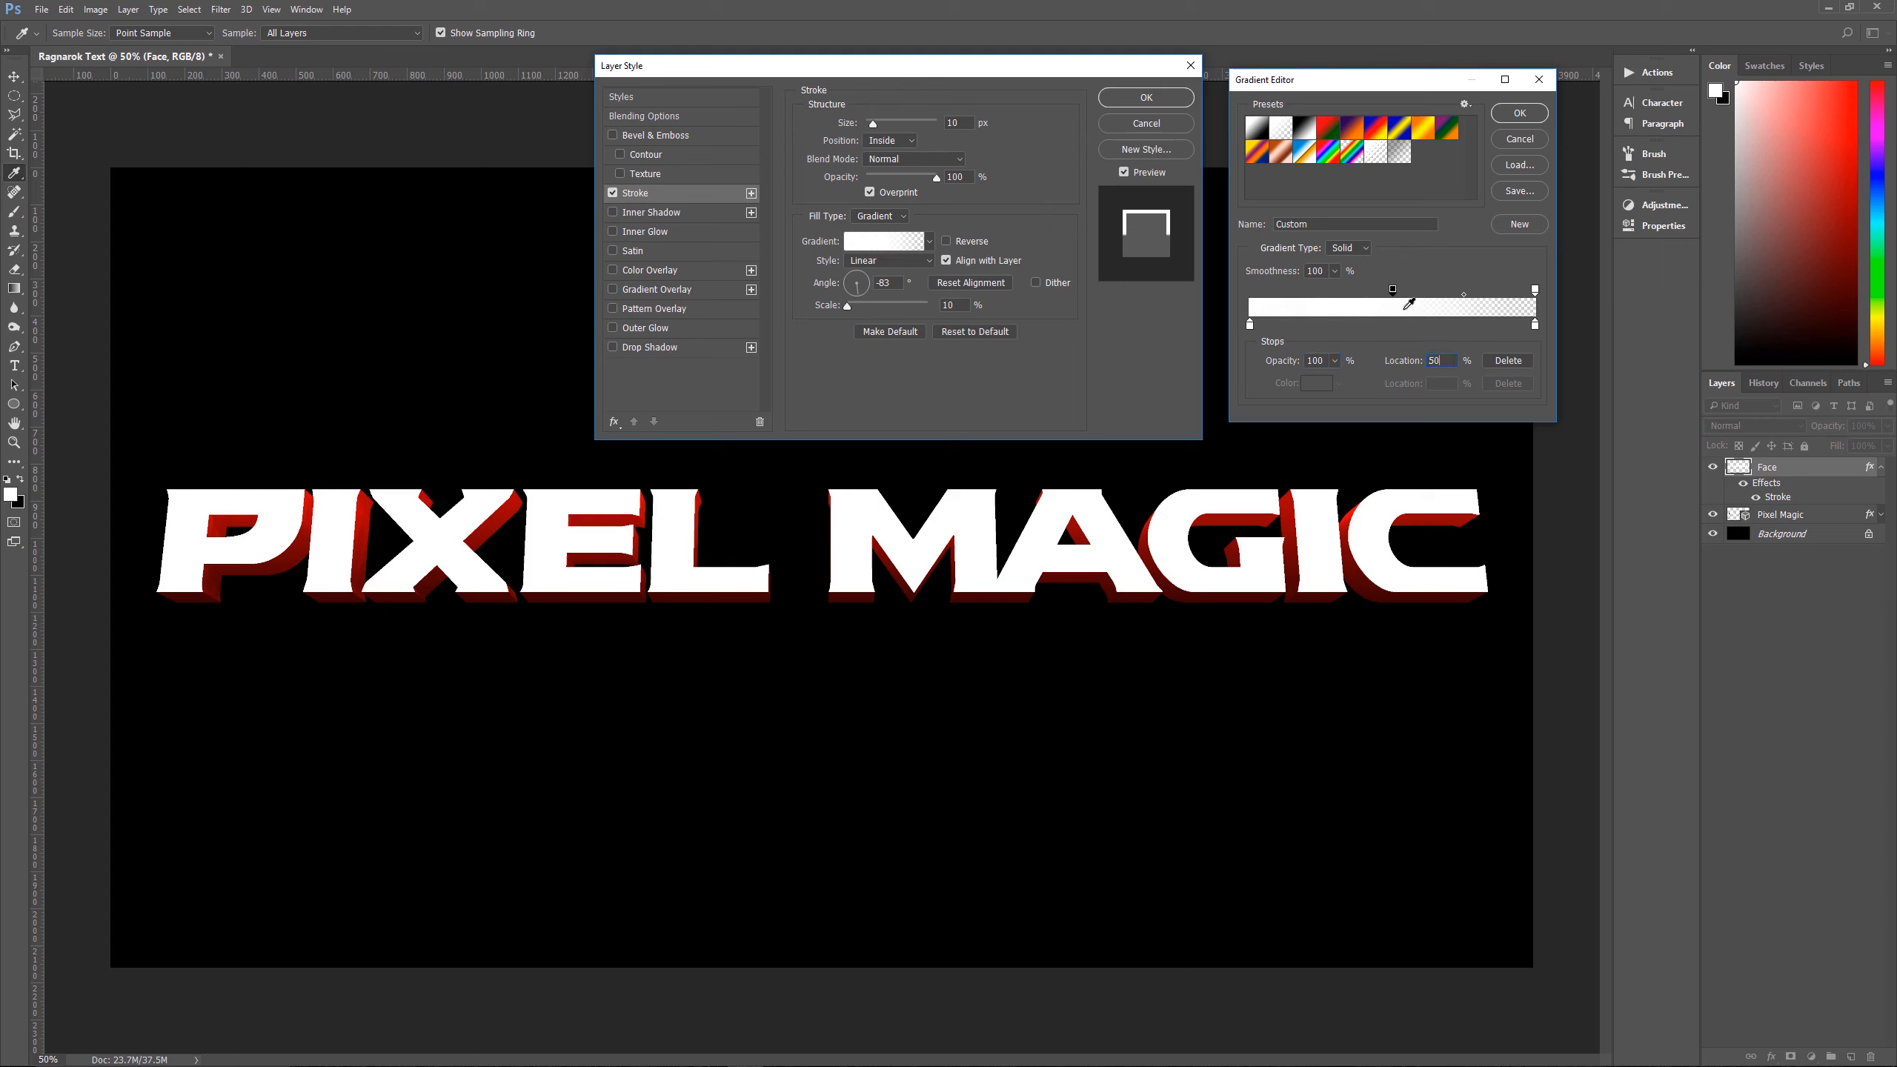
click(1512, 114)
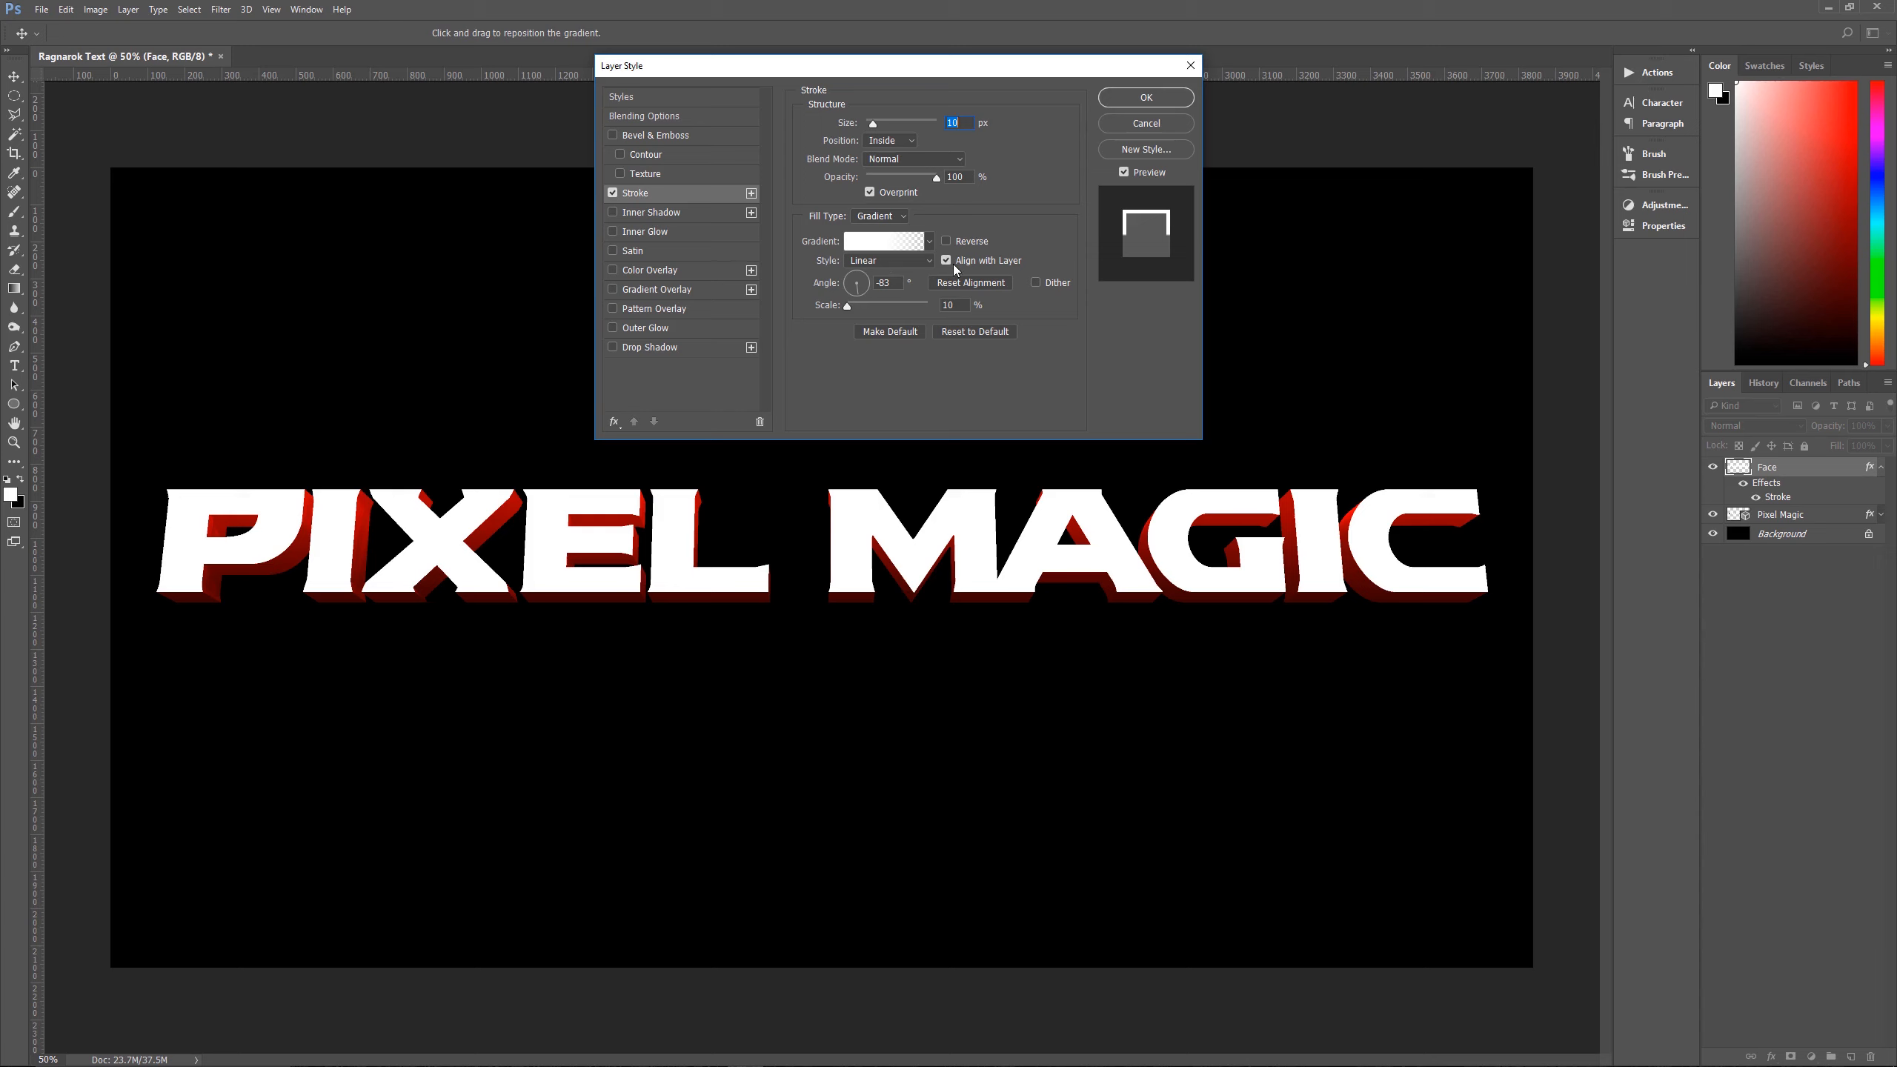
Set the stroke gradient's angle to -90° and its scale to 100%
click(894, 281)
text(-90)
text(101)
text(0)
key(BackSpace)
key(BackSpace)
text(0)
Add a Gradient Overlay to the Face layer with Multiply blend mode and a -90° angle
click(711, 288)
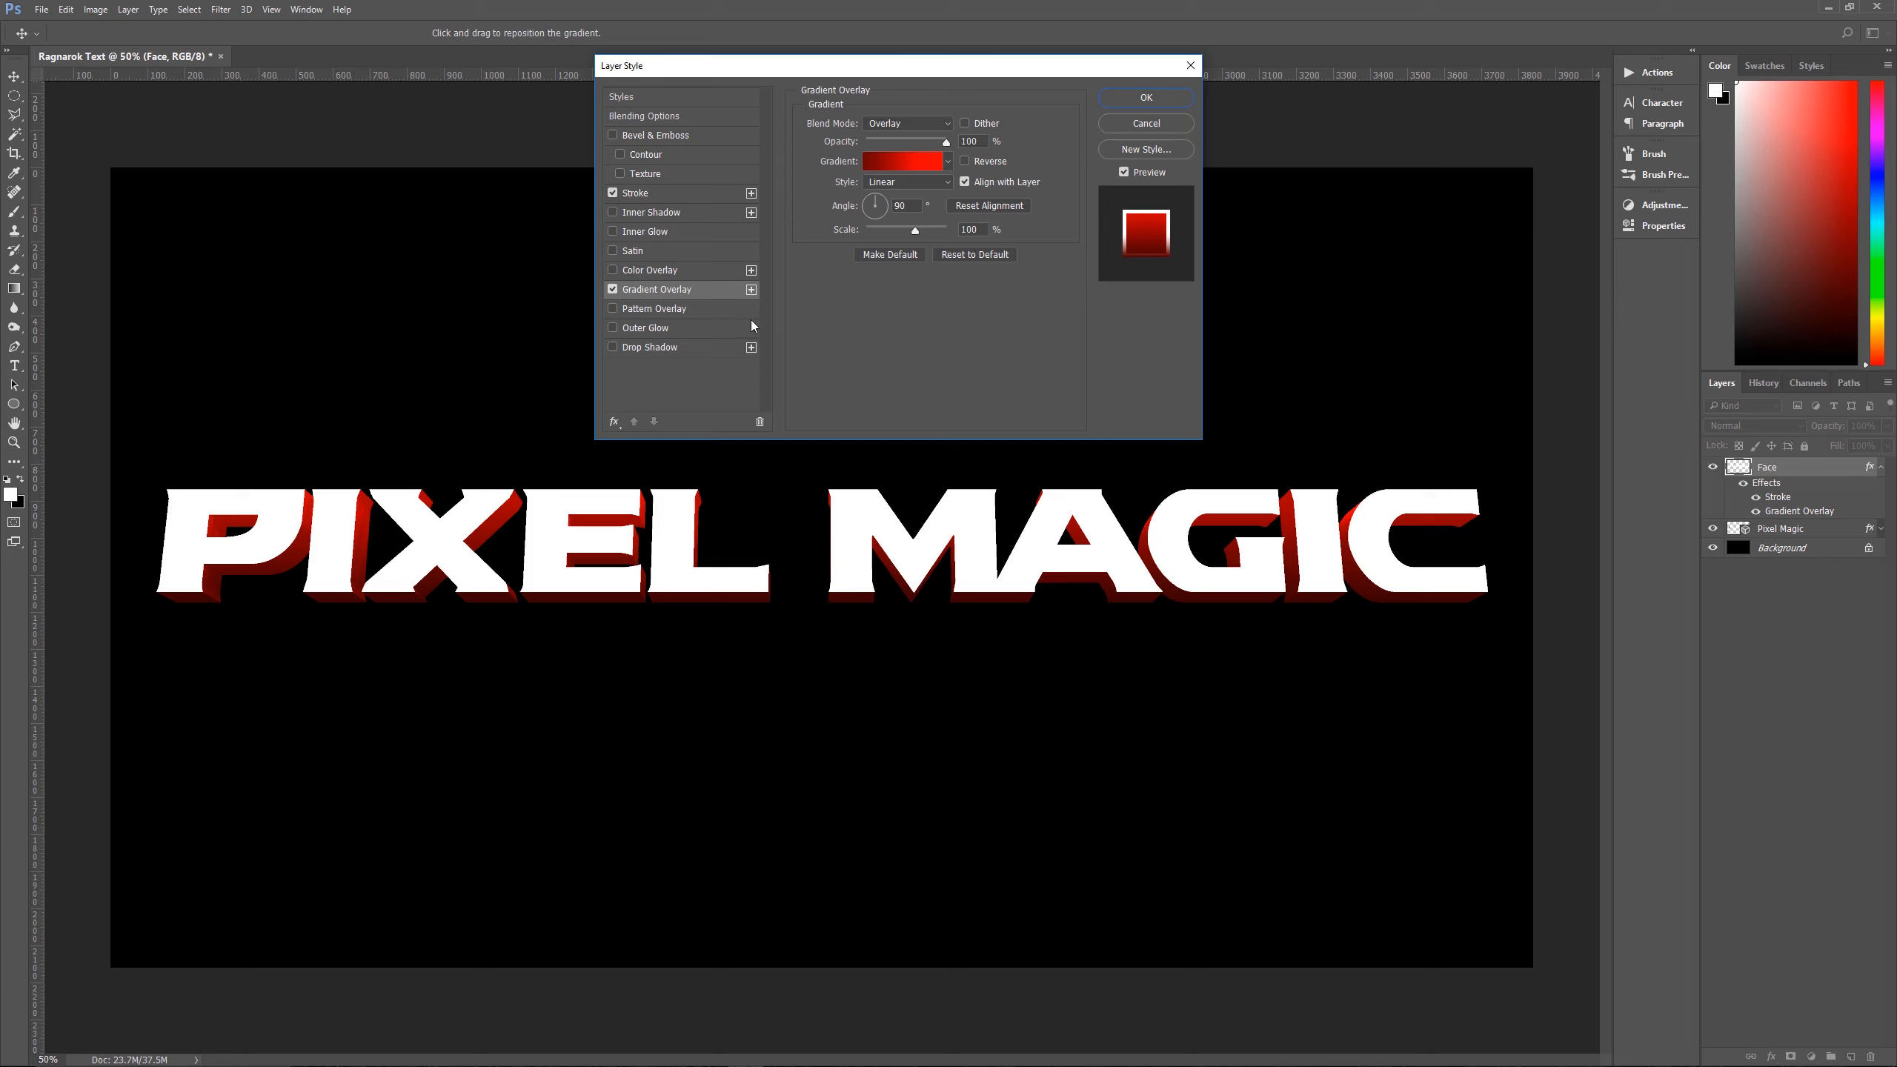
click(910, 123)
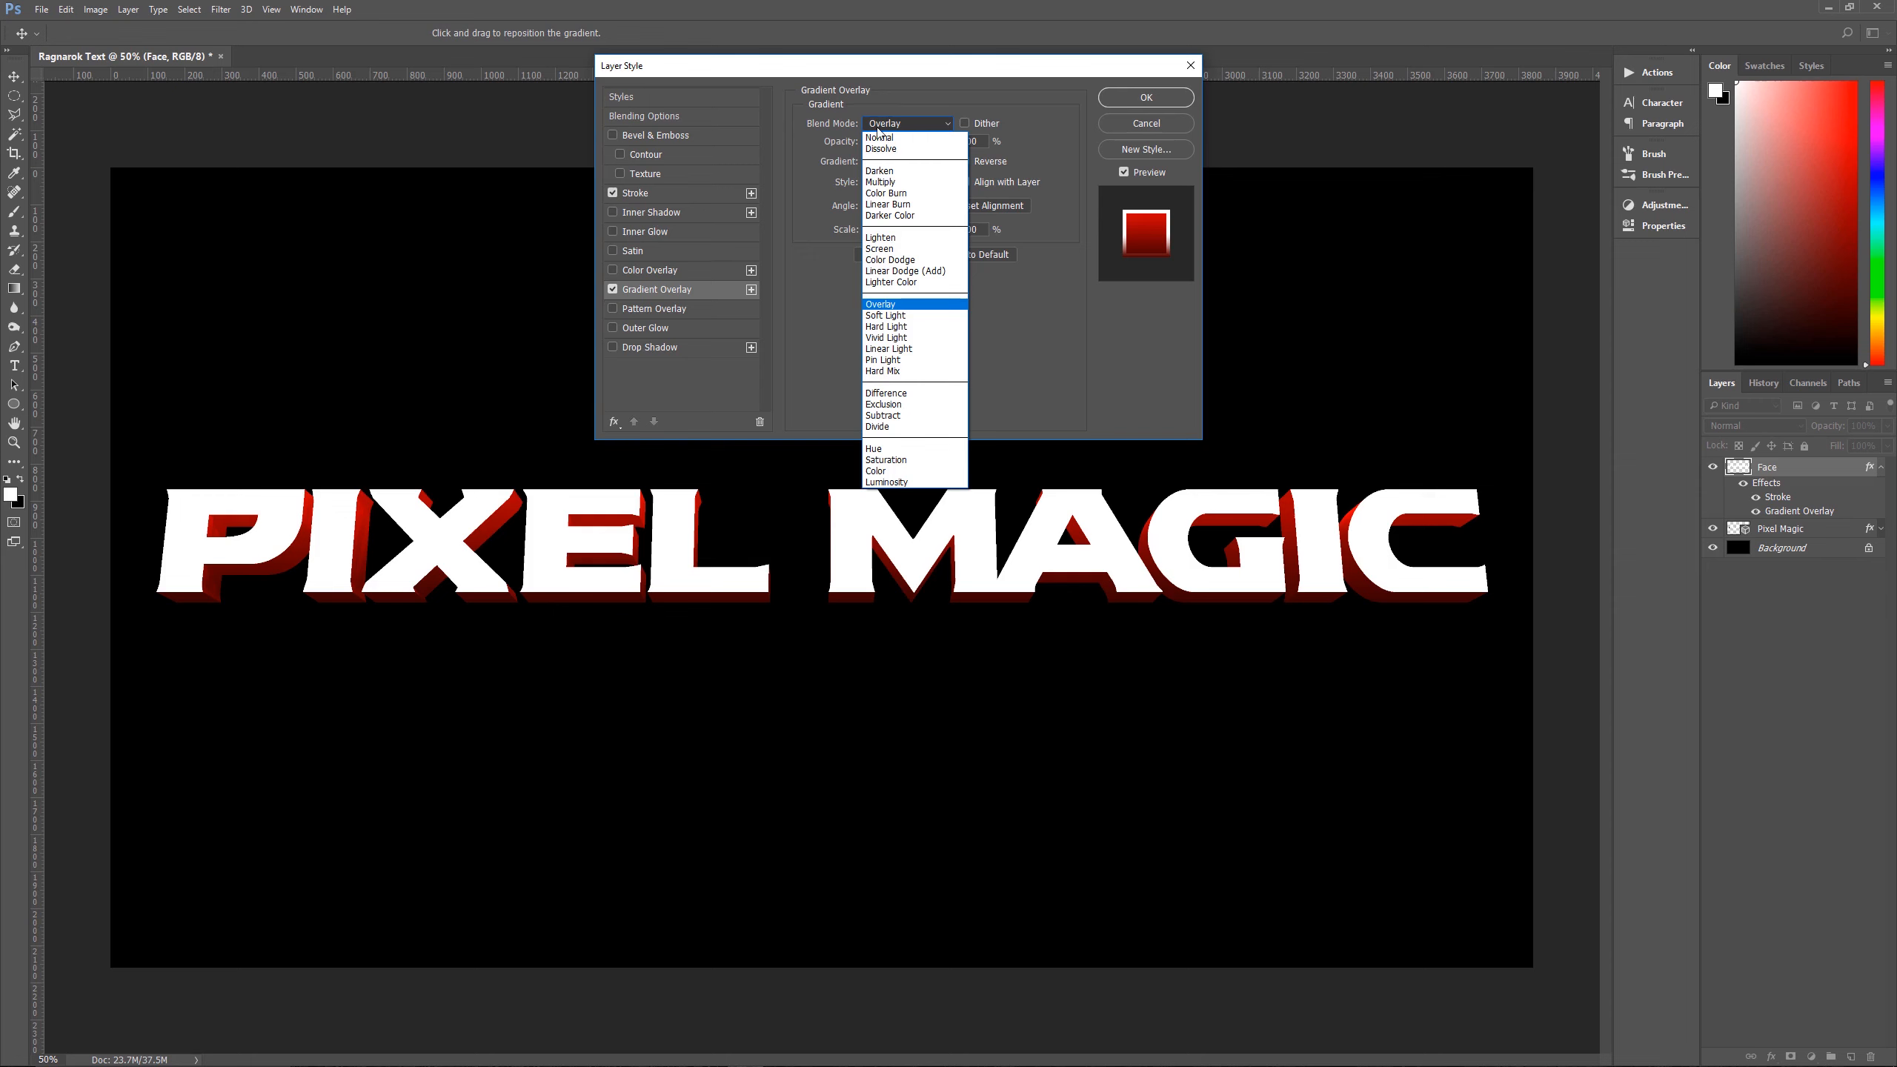
click(913, 182)
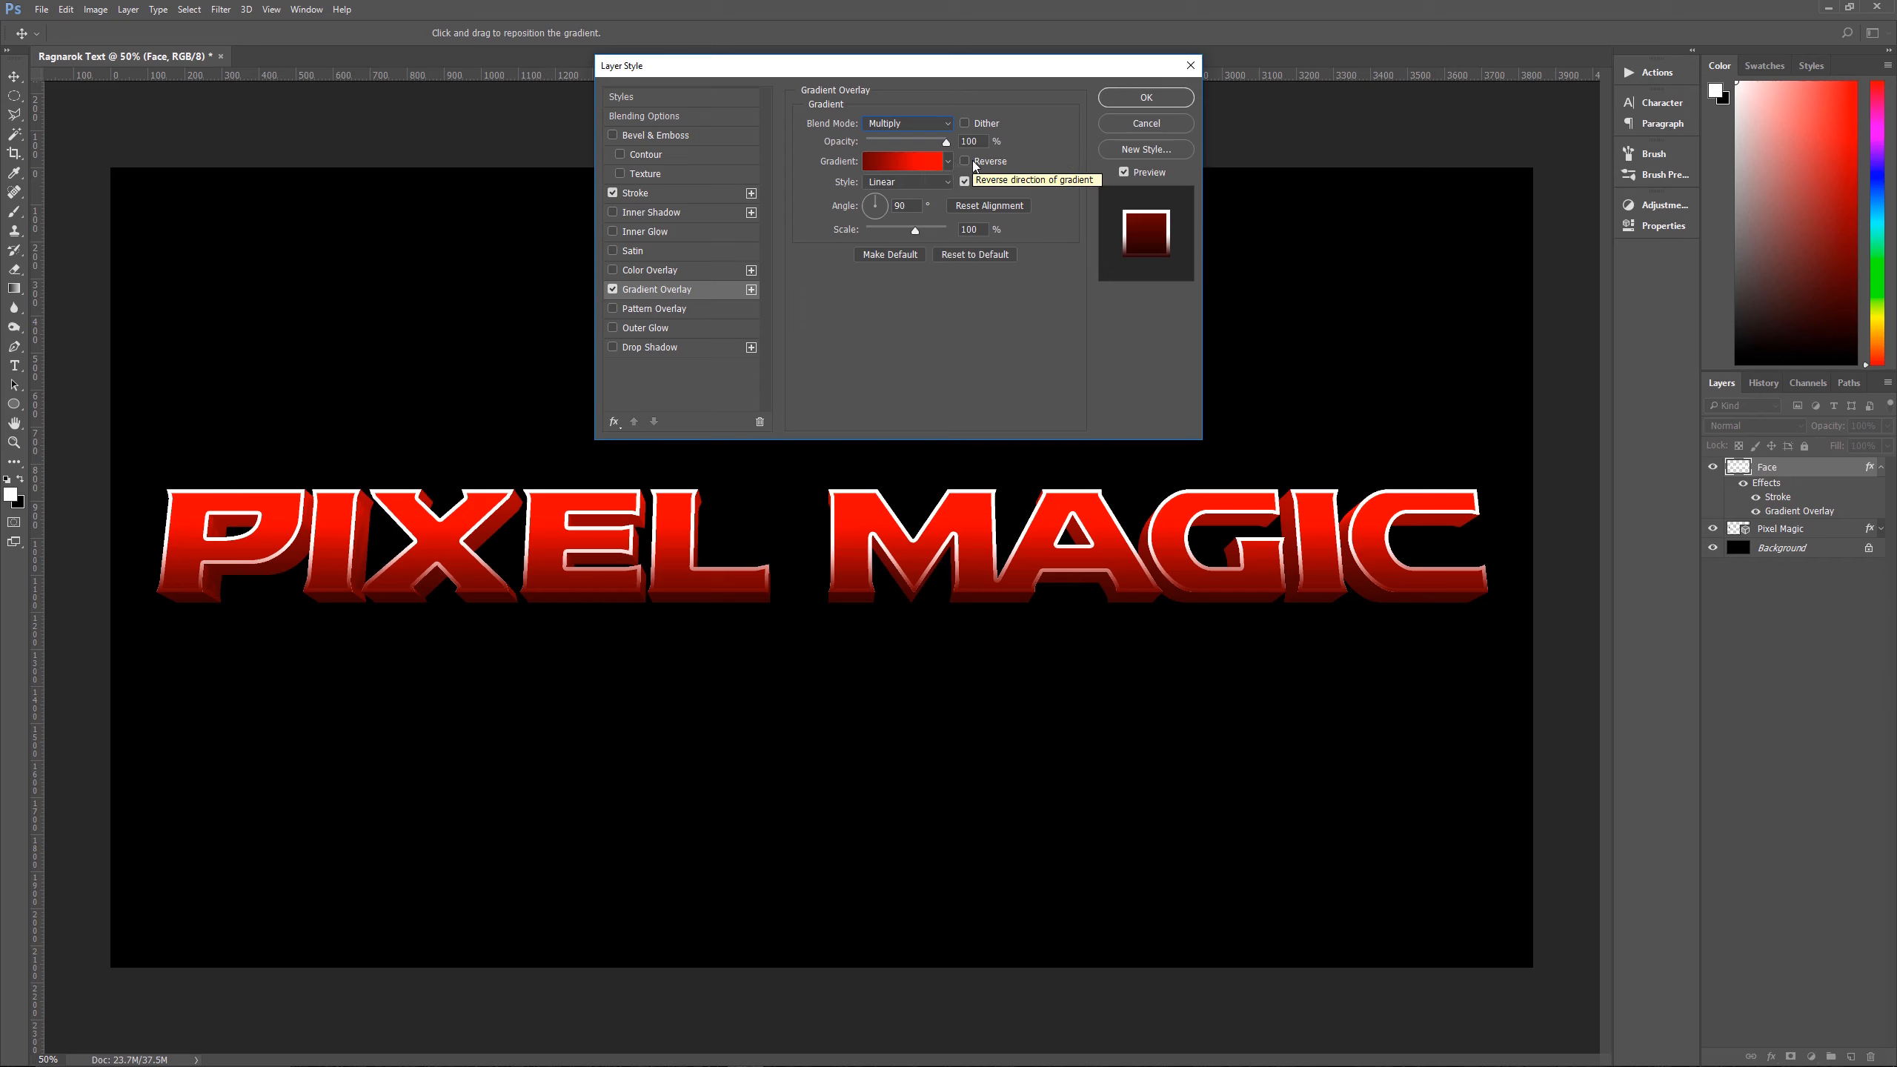
click(934, 180)
click(914, 208)
text(-90)
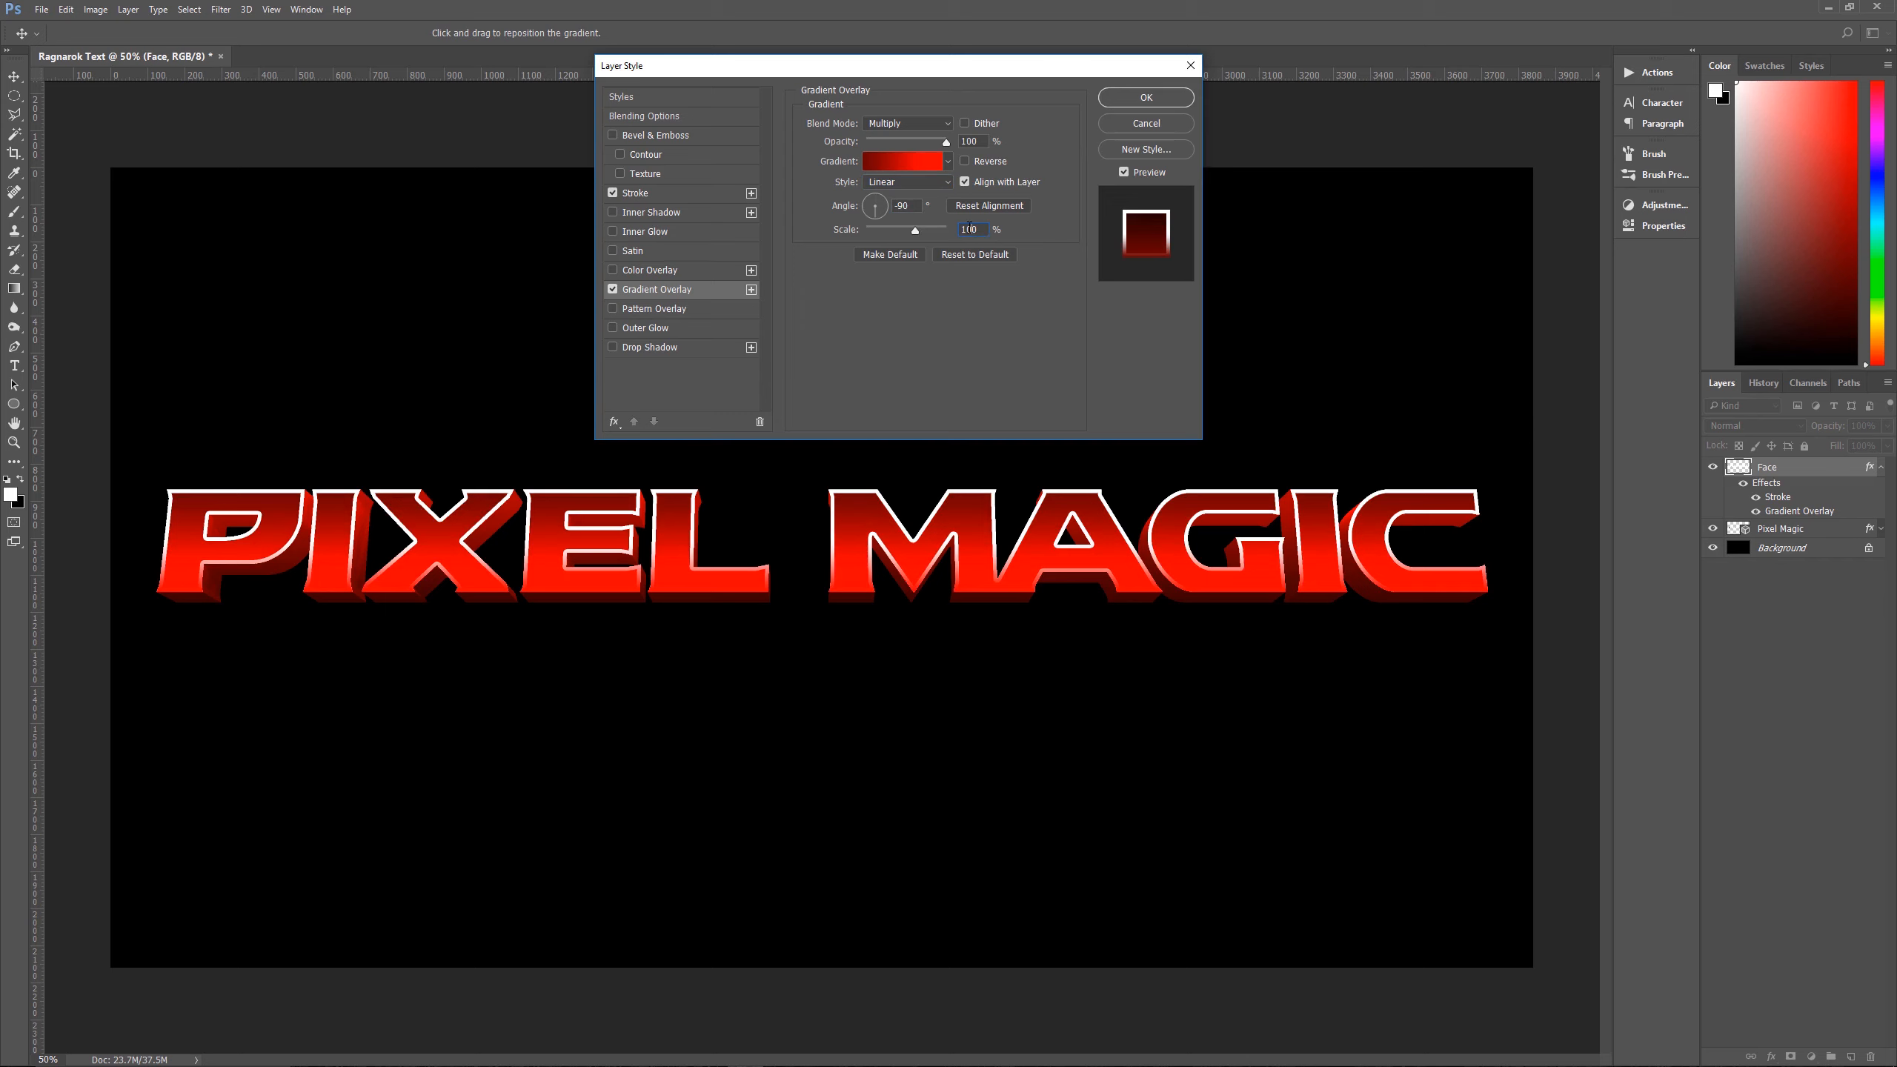
Set the start colour stop of the Face layer's Gradient Overlay to dark blue, 003c55
click(898, 162)
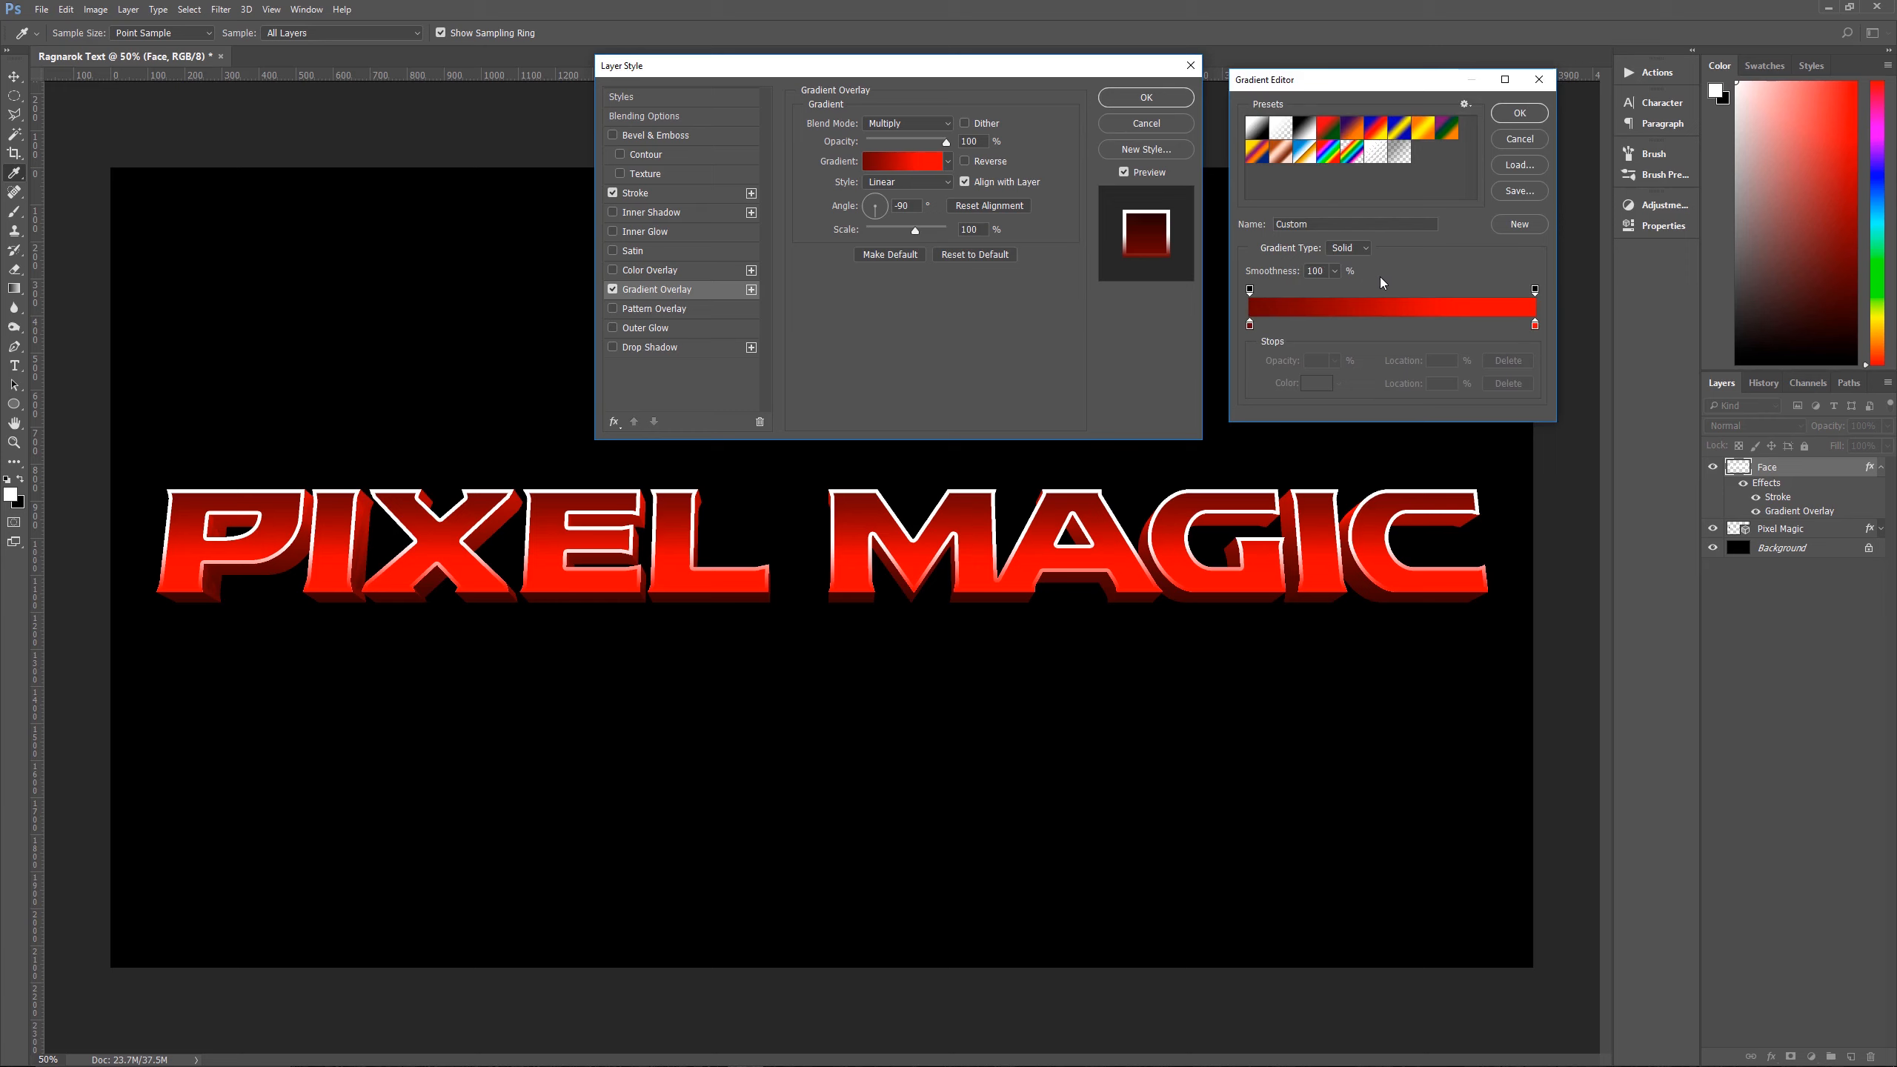
click(1250, 326)
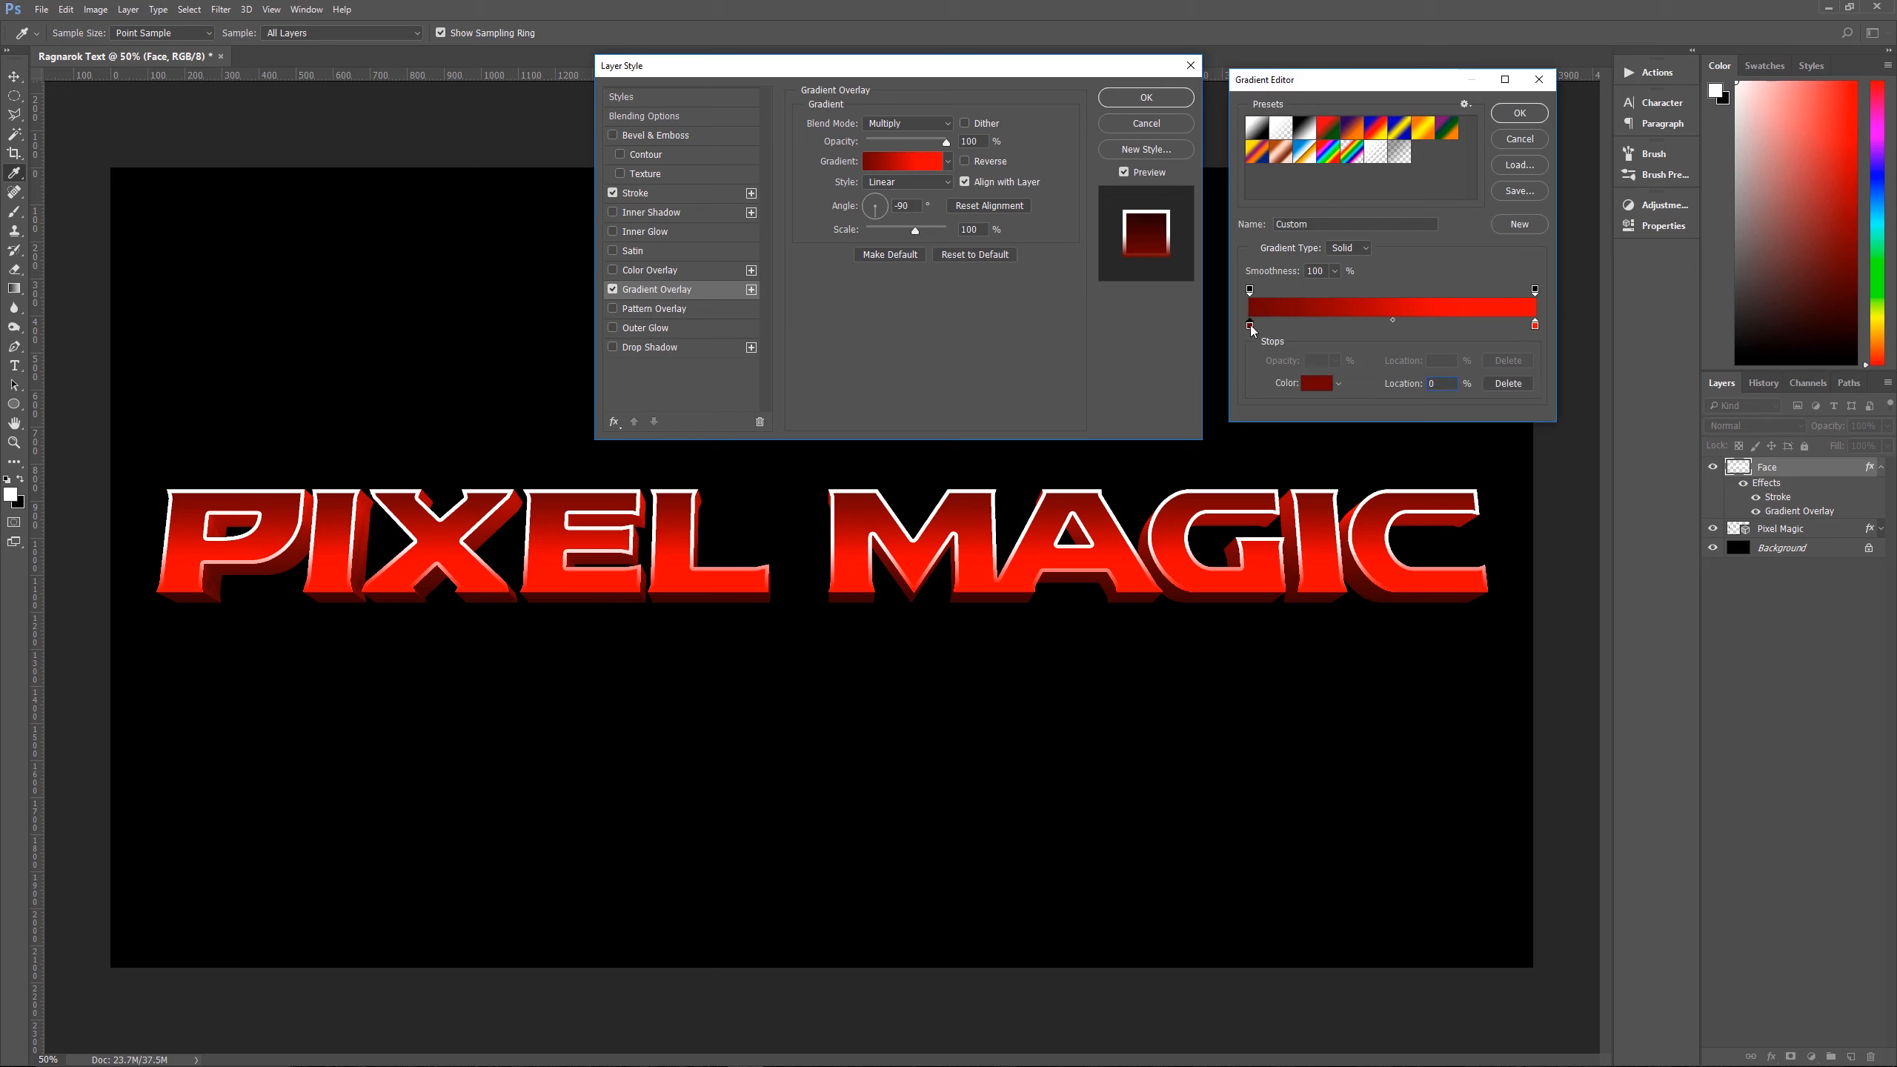
click(1317, 384)
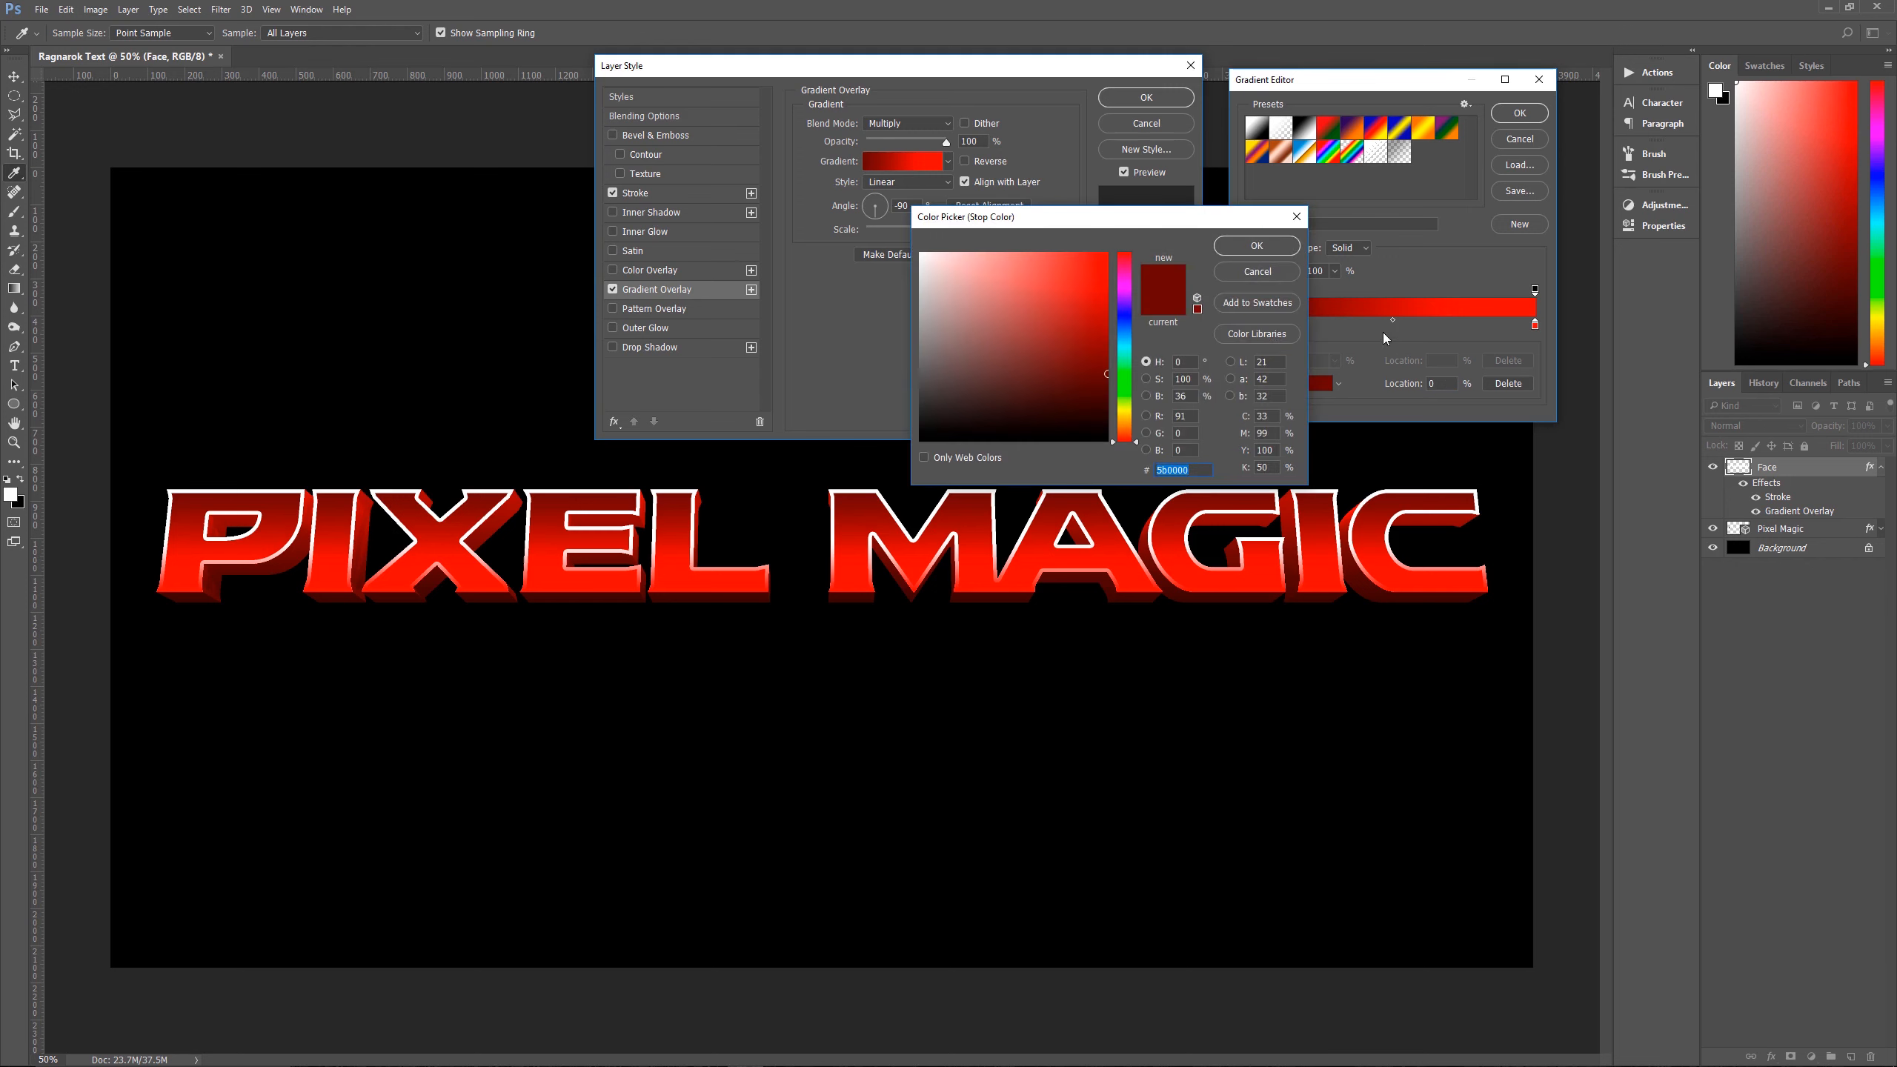
text(00)
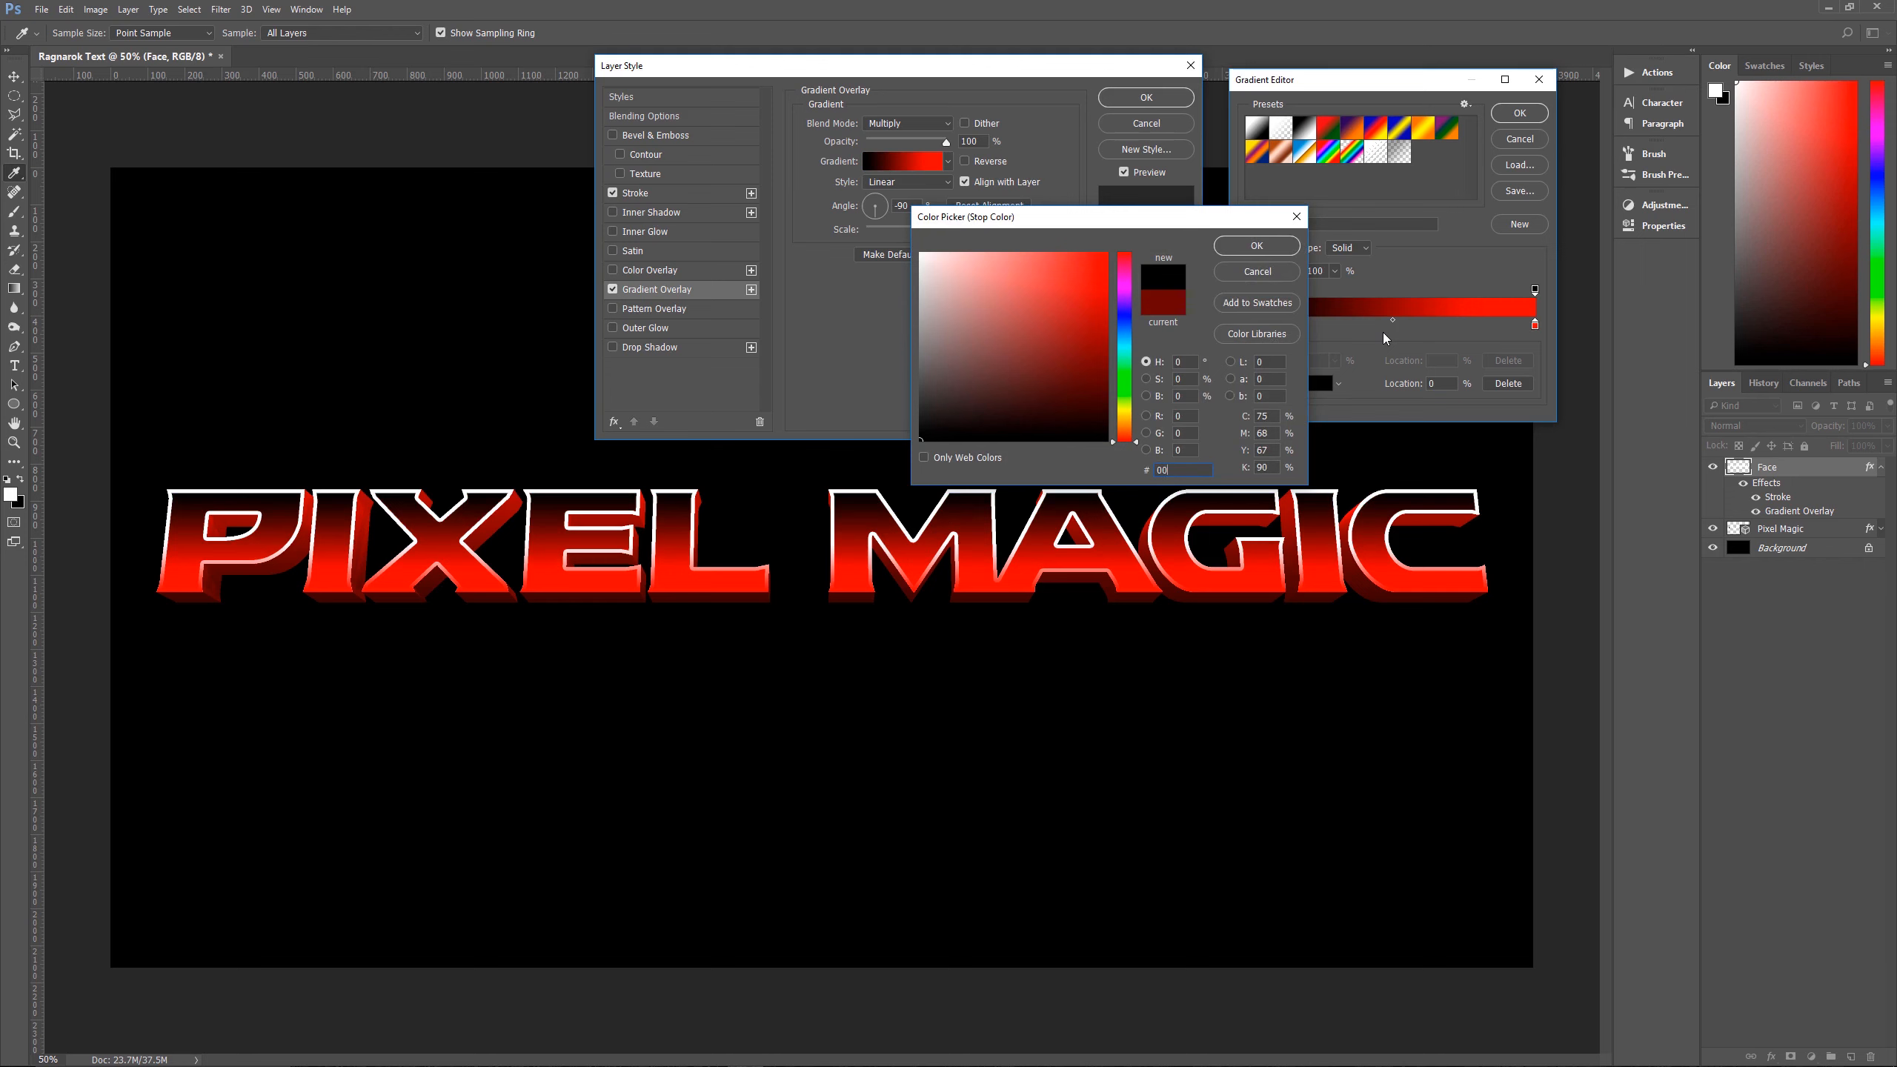
text(3)
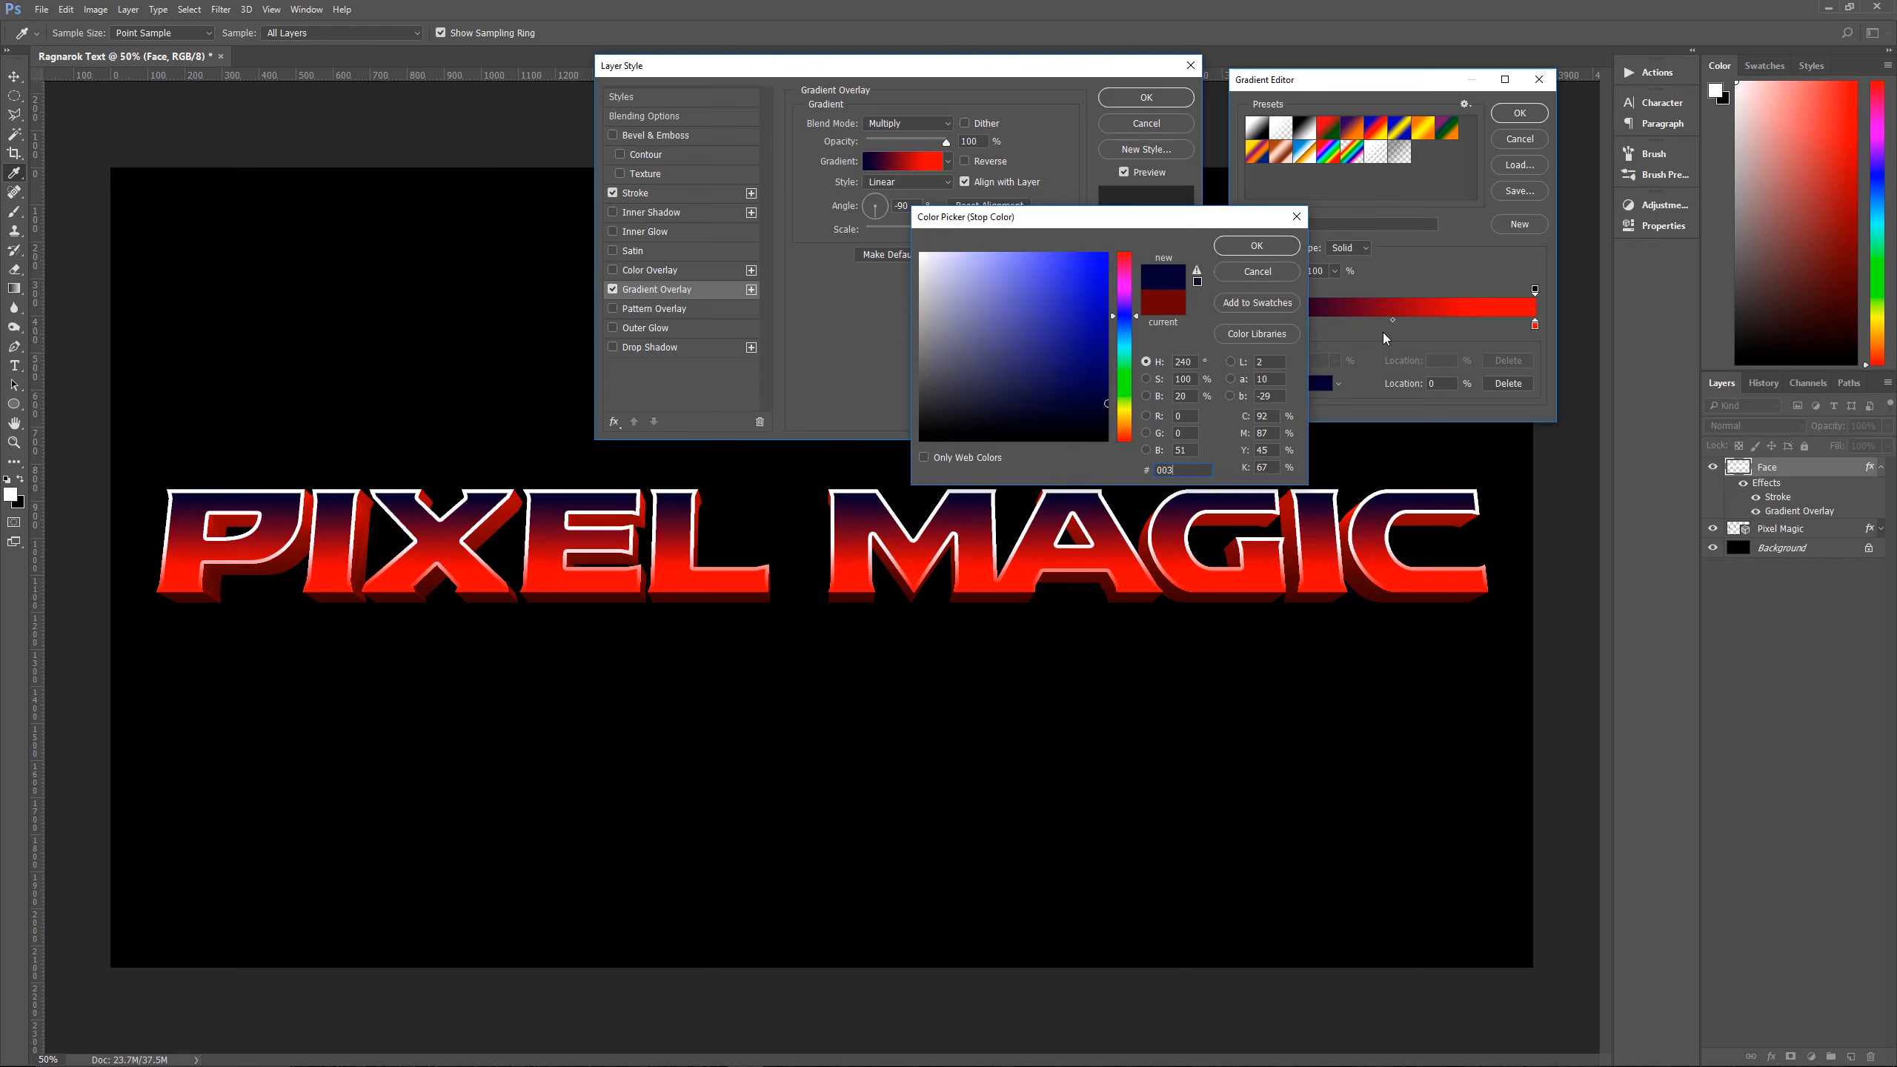
text(c55)
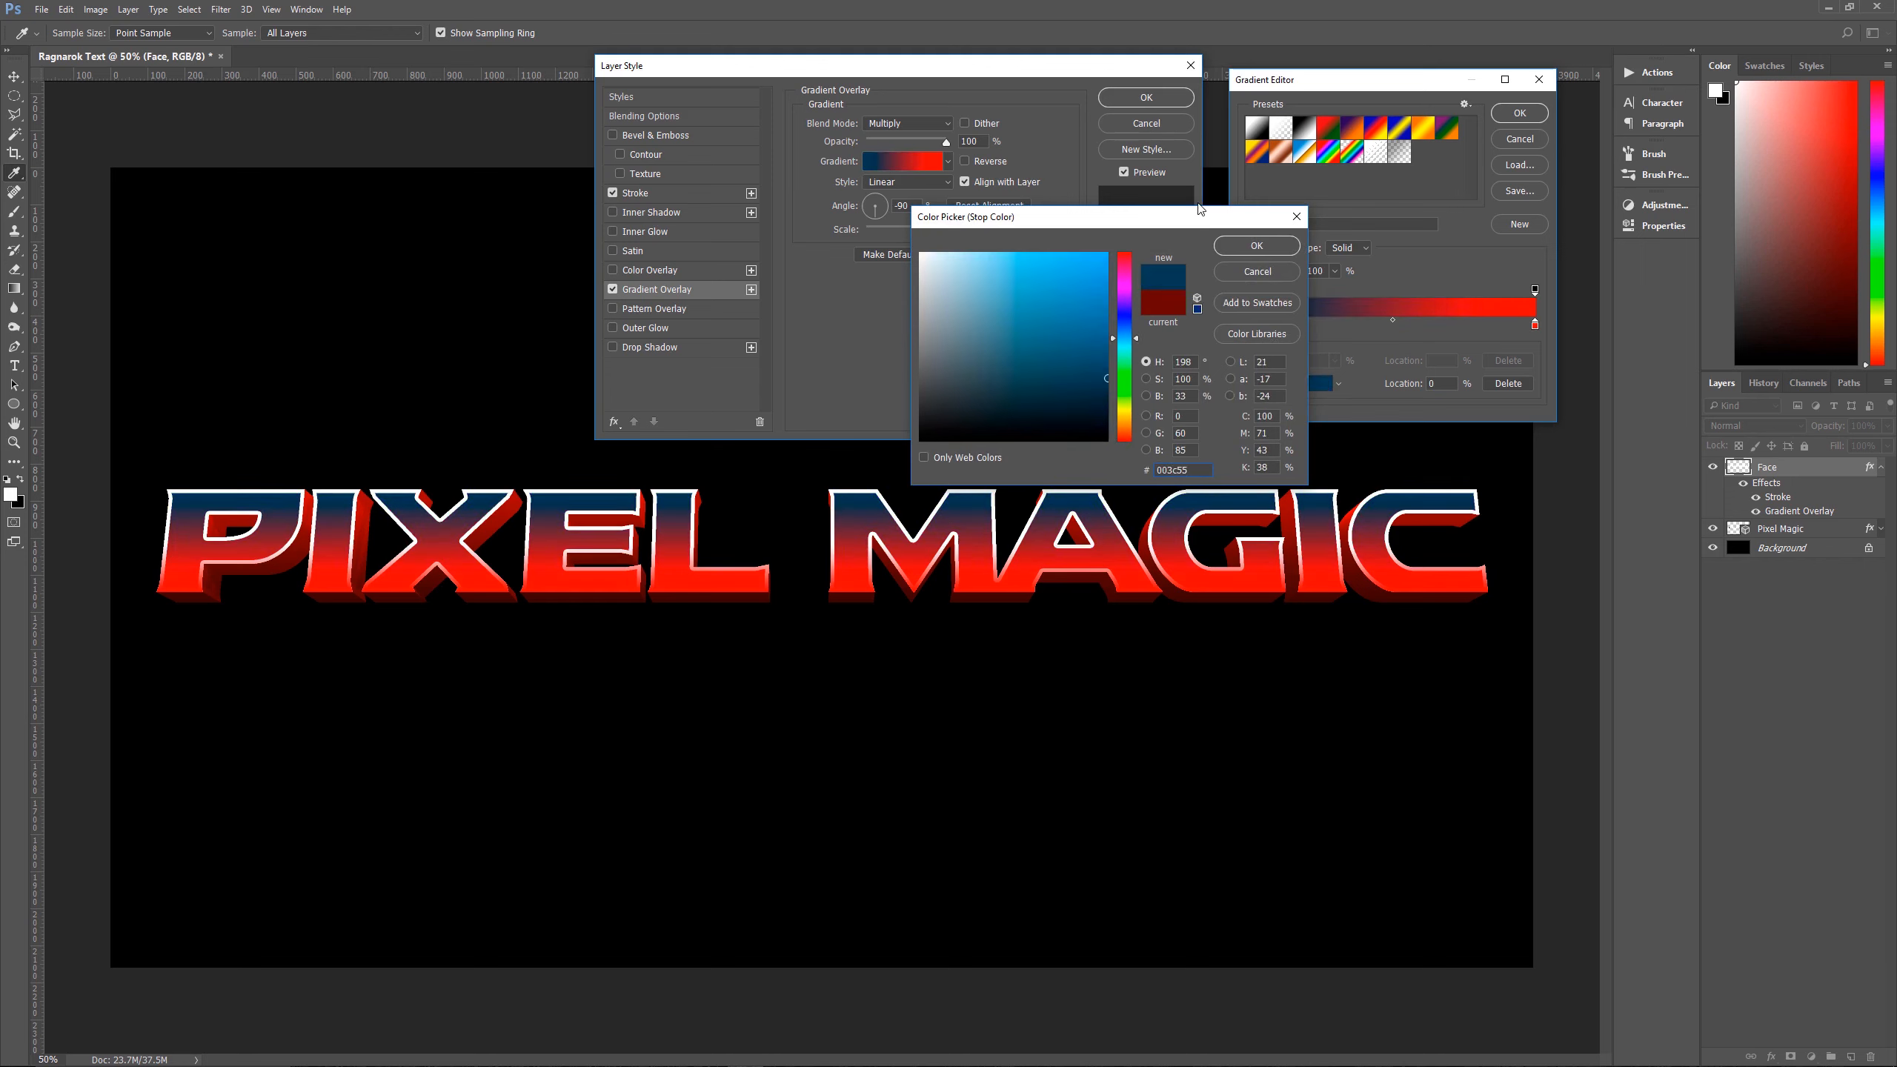
click(1239, 249)
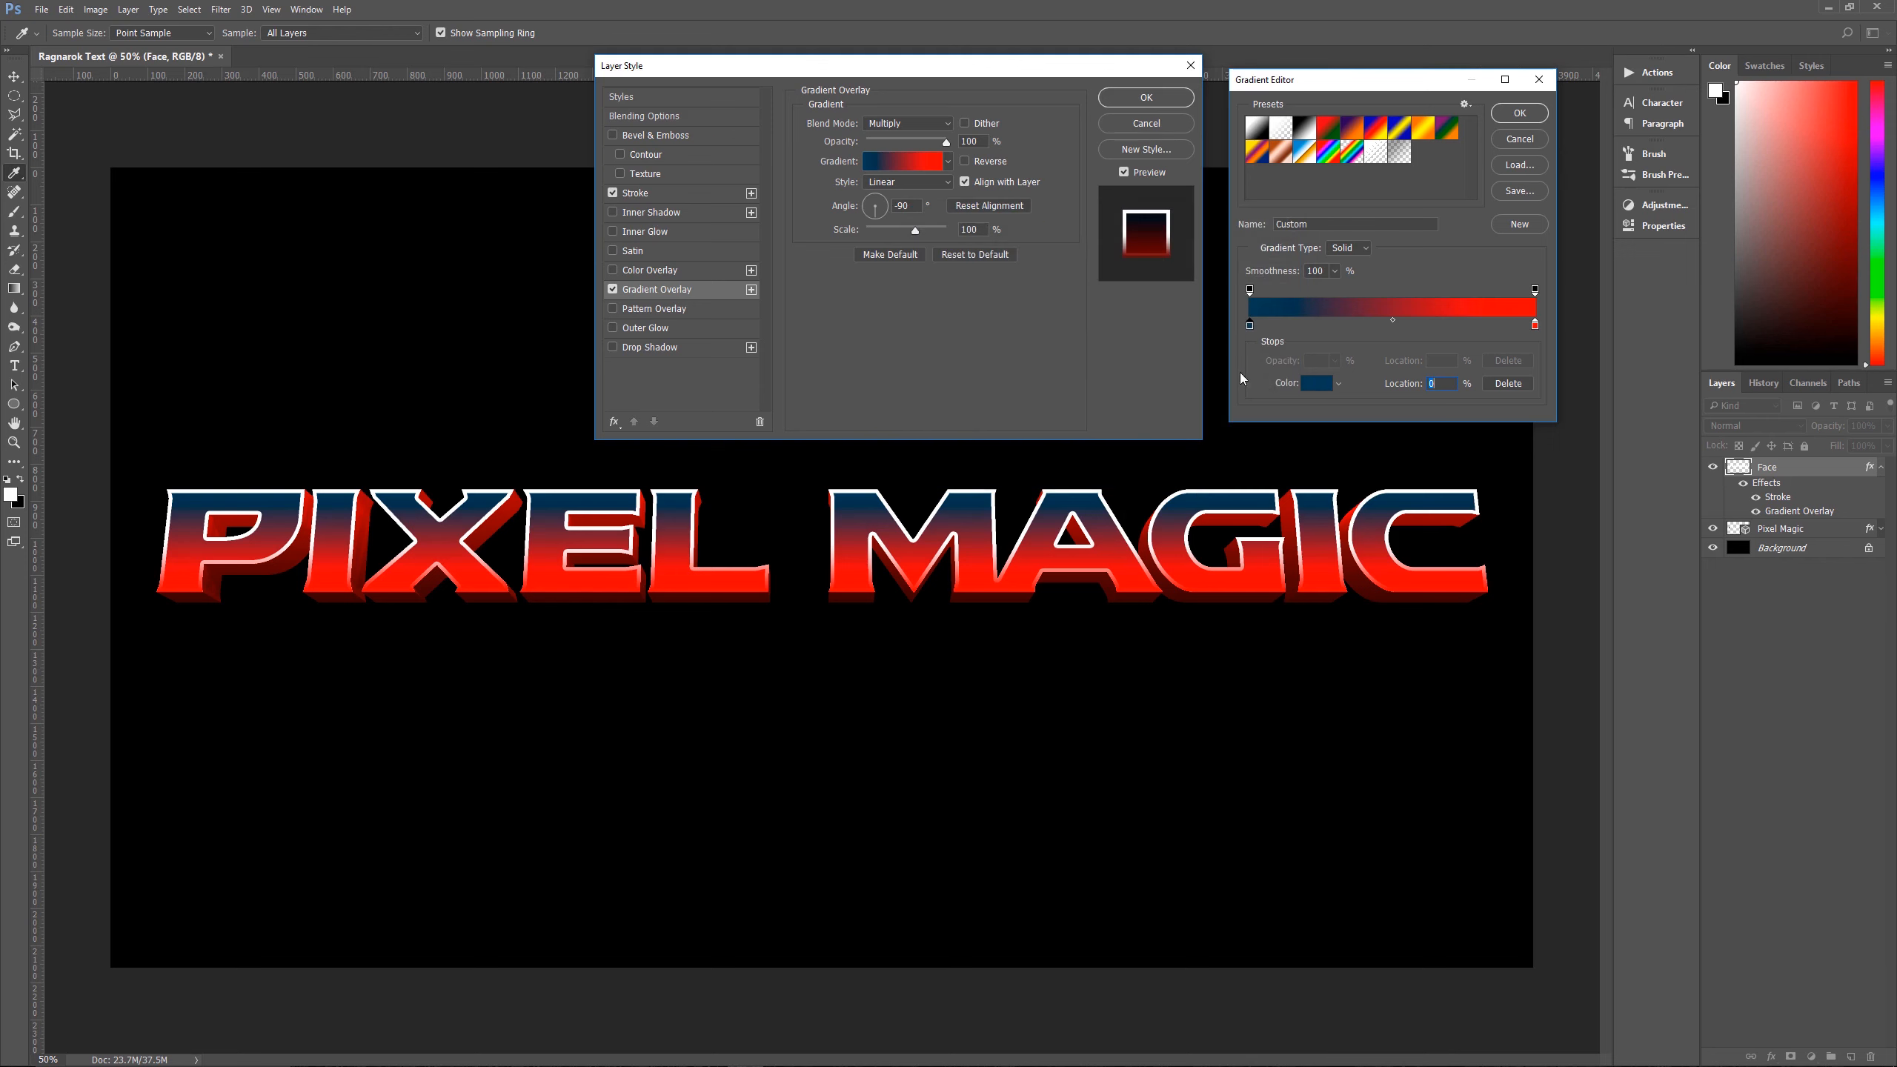
Set the end colour stop of the overlay gradient to dark red, 780000
click(1535, 325)
click(1309, 385)
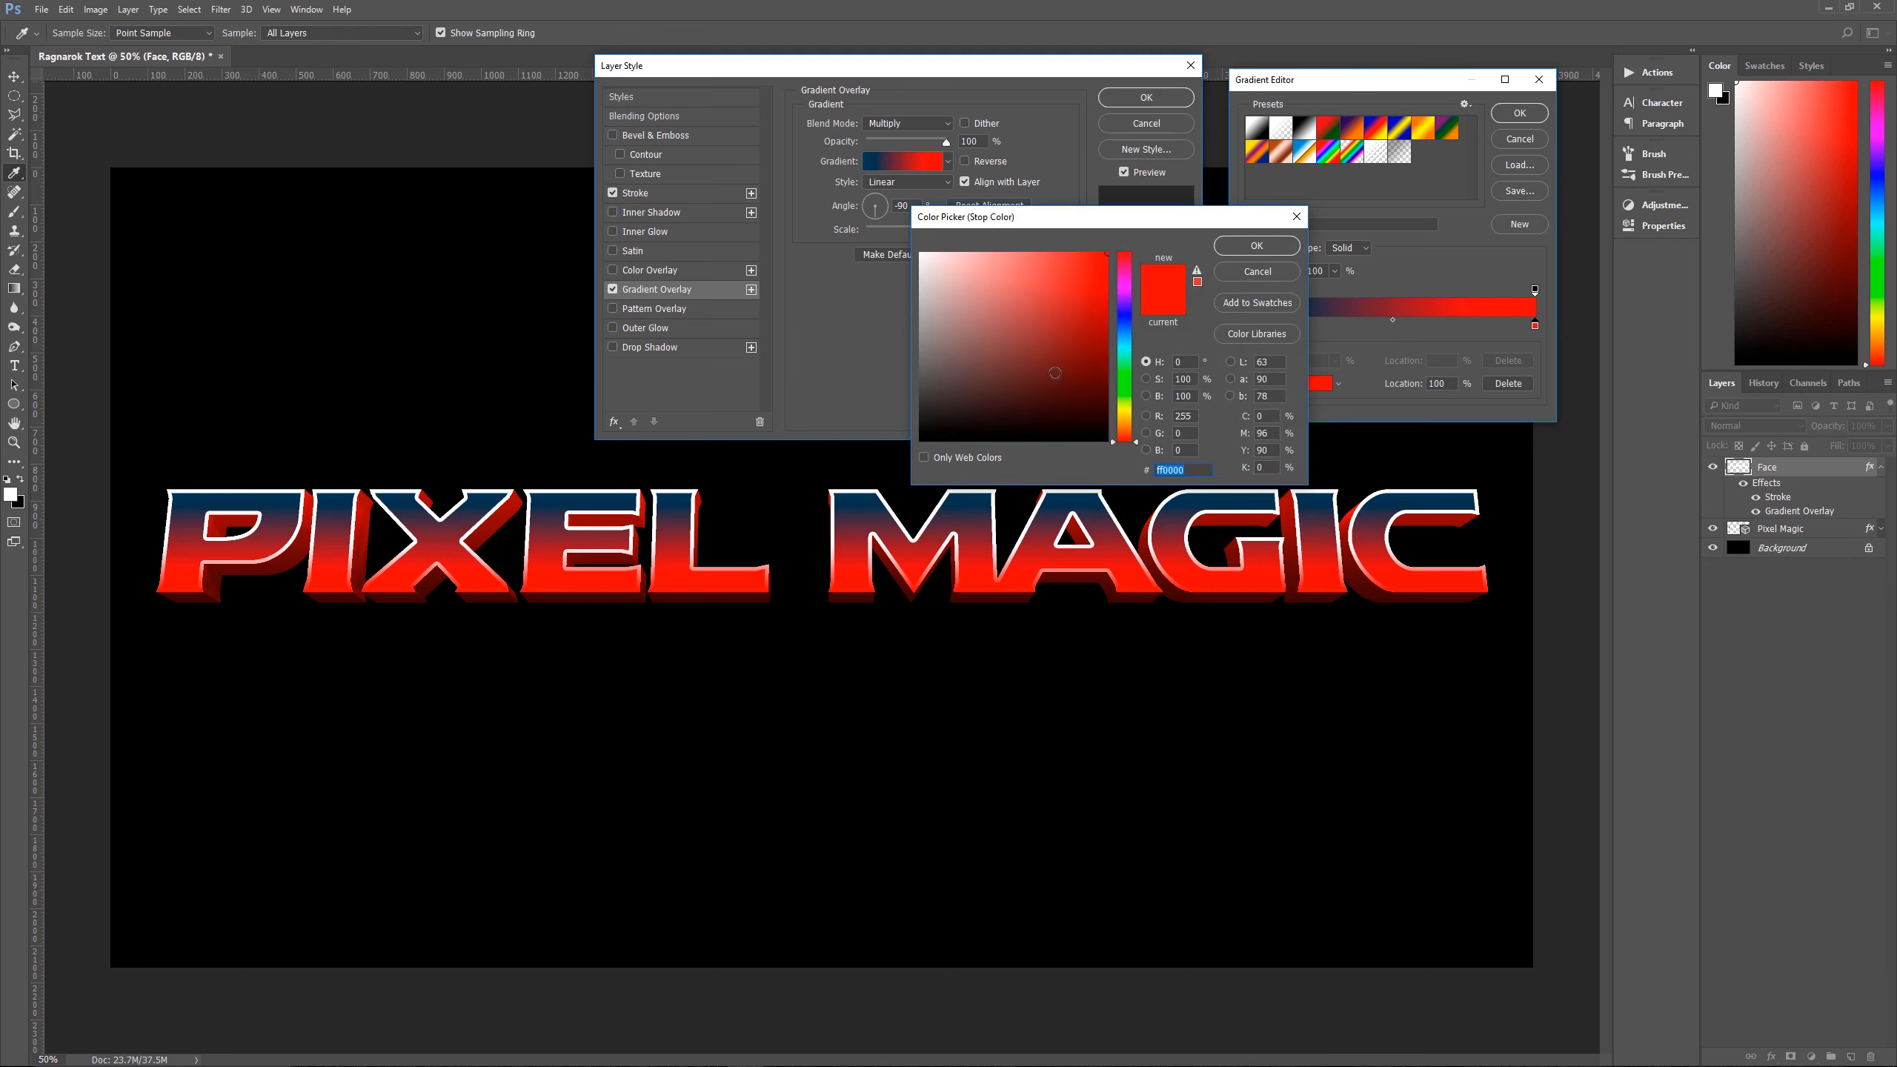
text(7800)
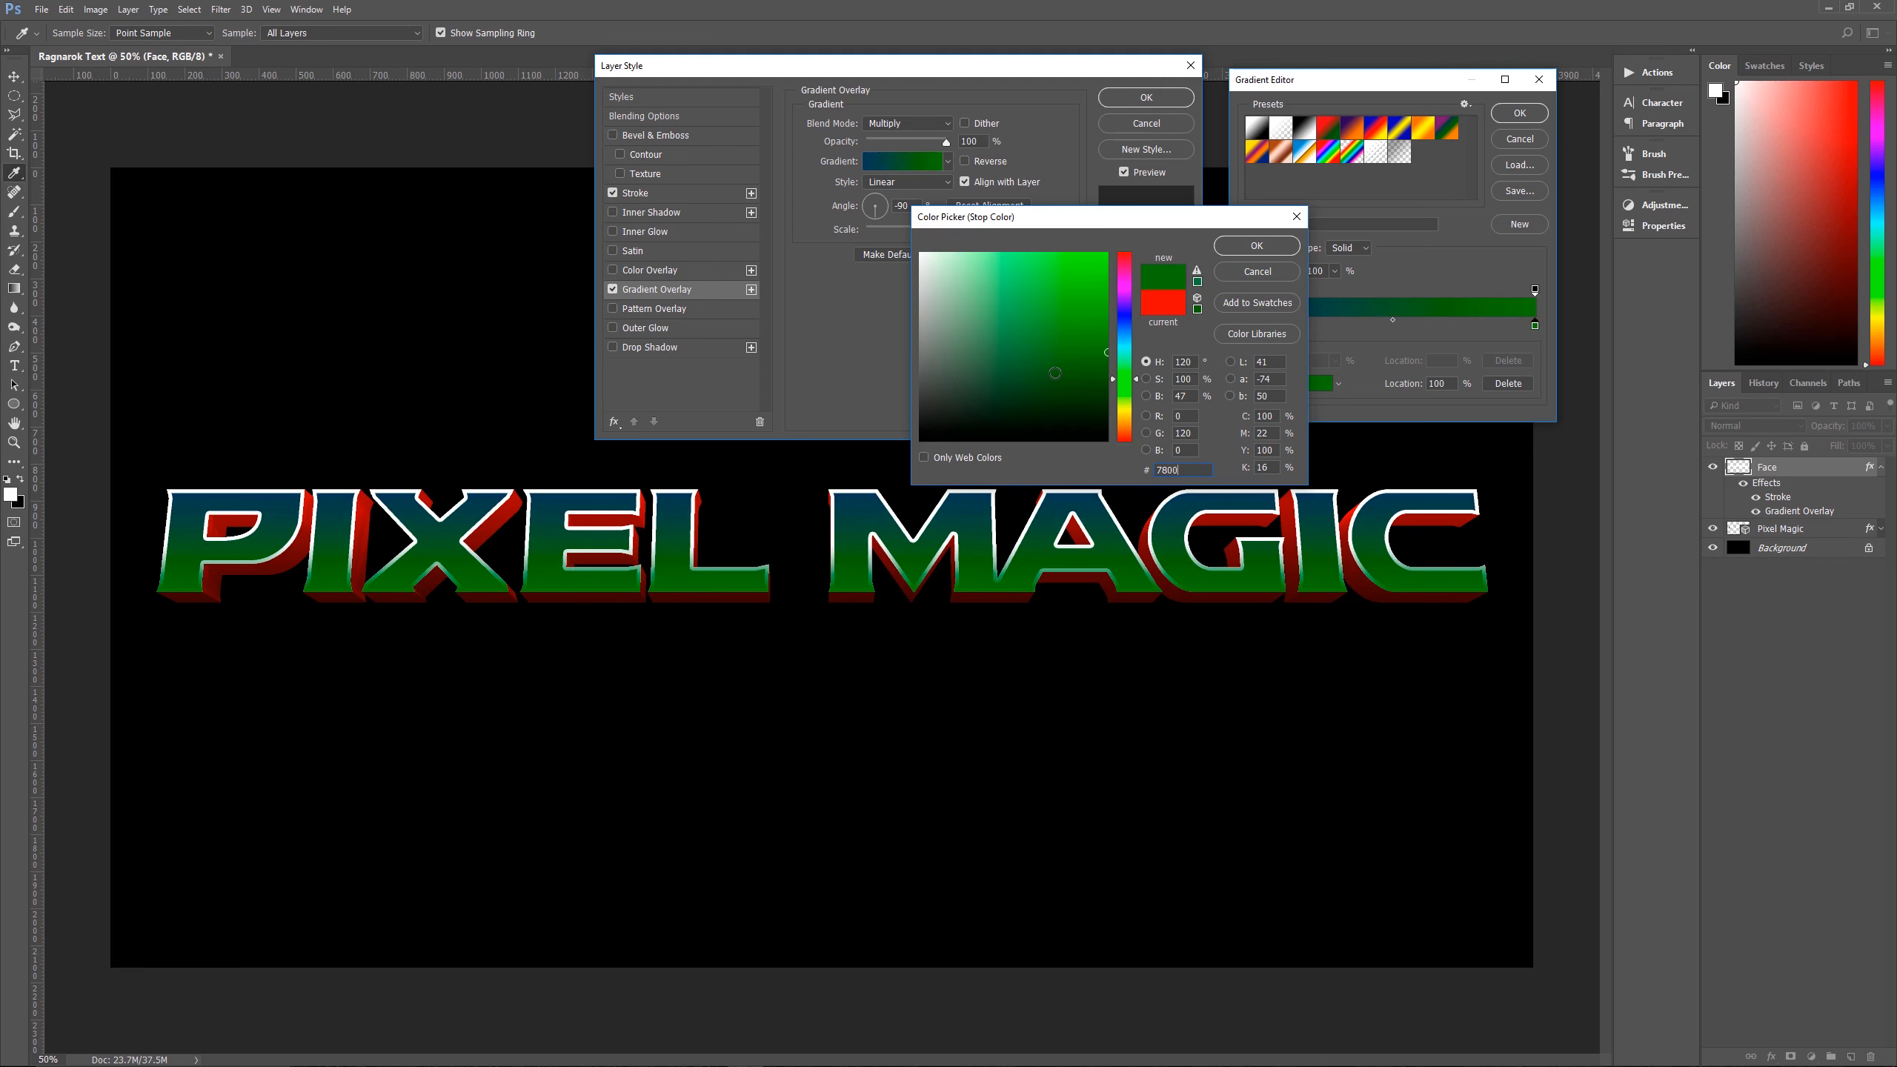
text(00)
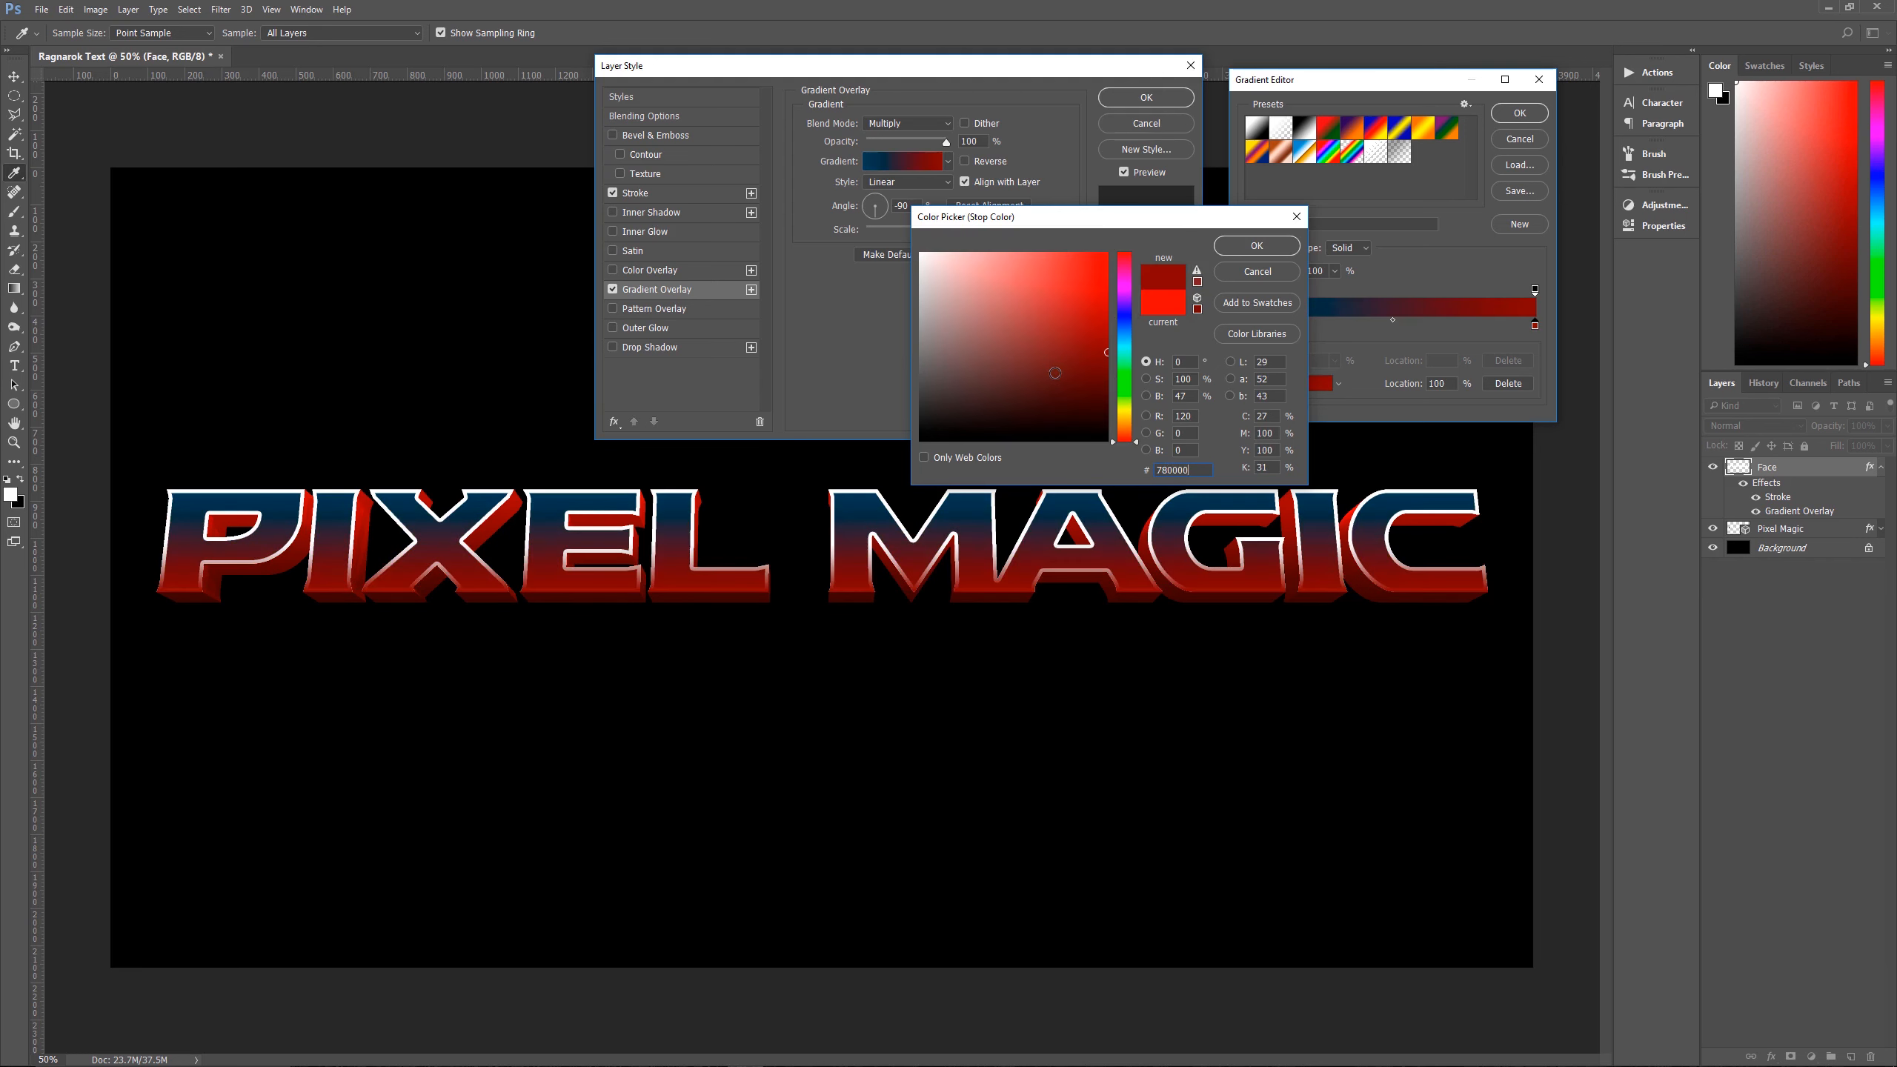
click(1257, 245)
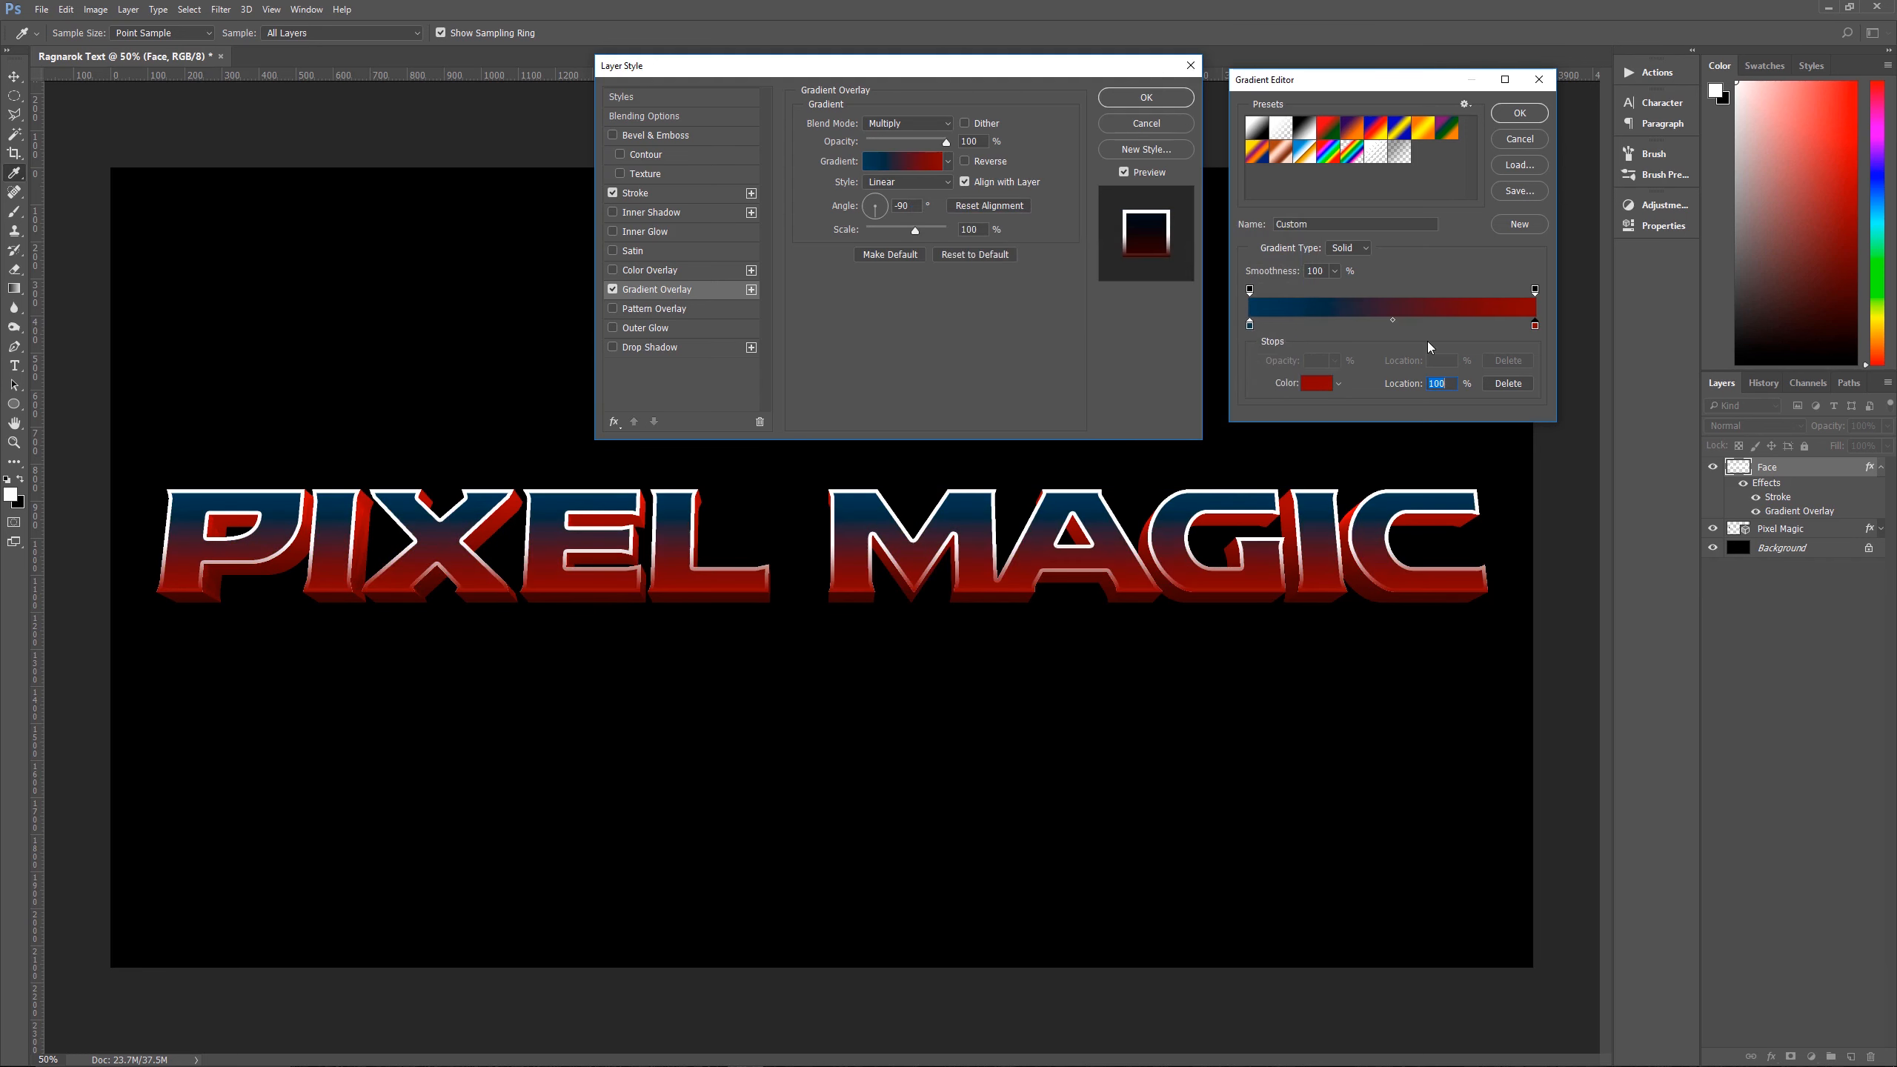
Move the gradient's blue colour stop to location 60% and its red colour stop to 78%
click(1251, 325)
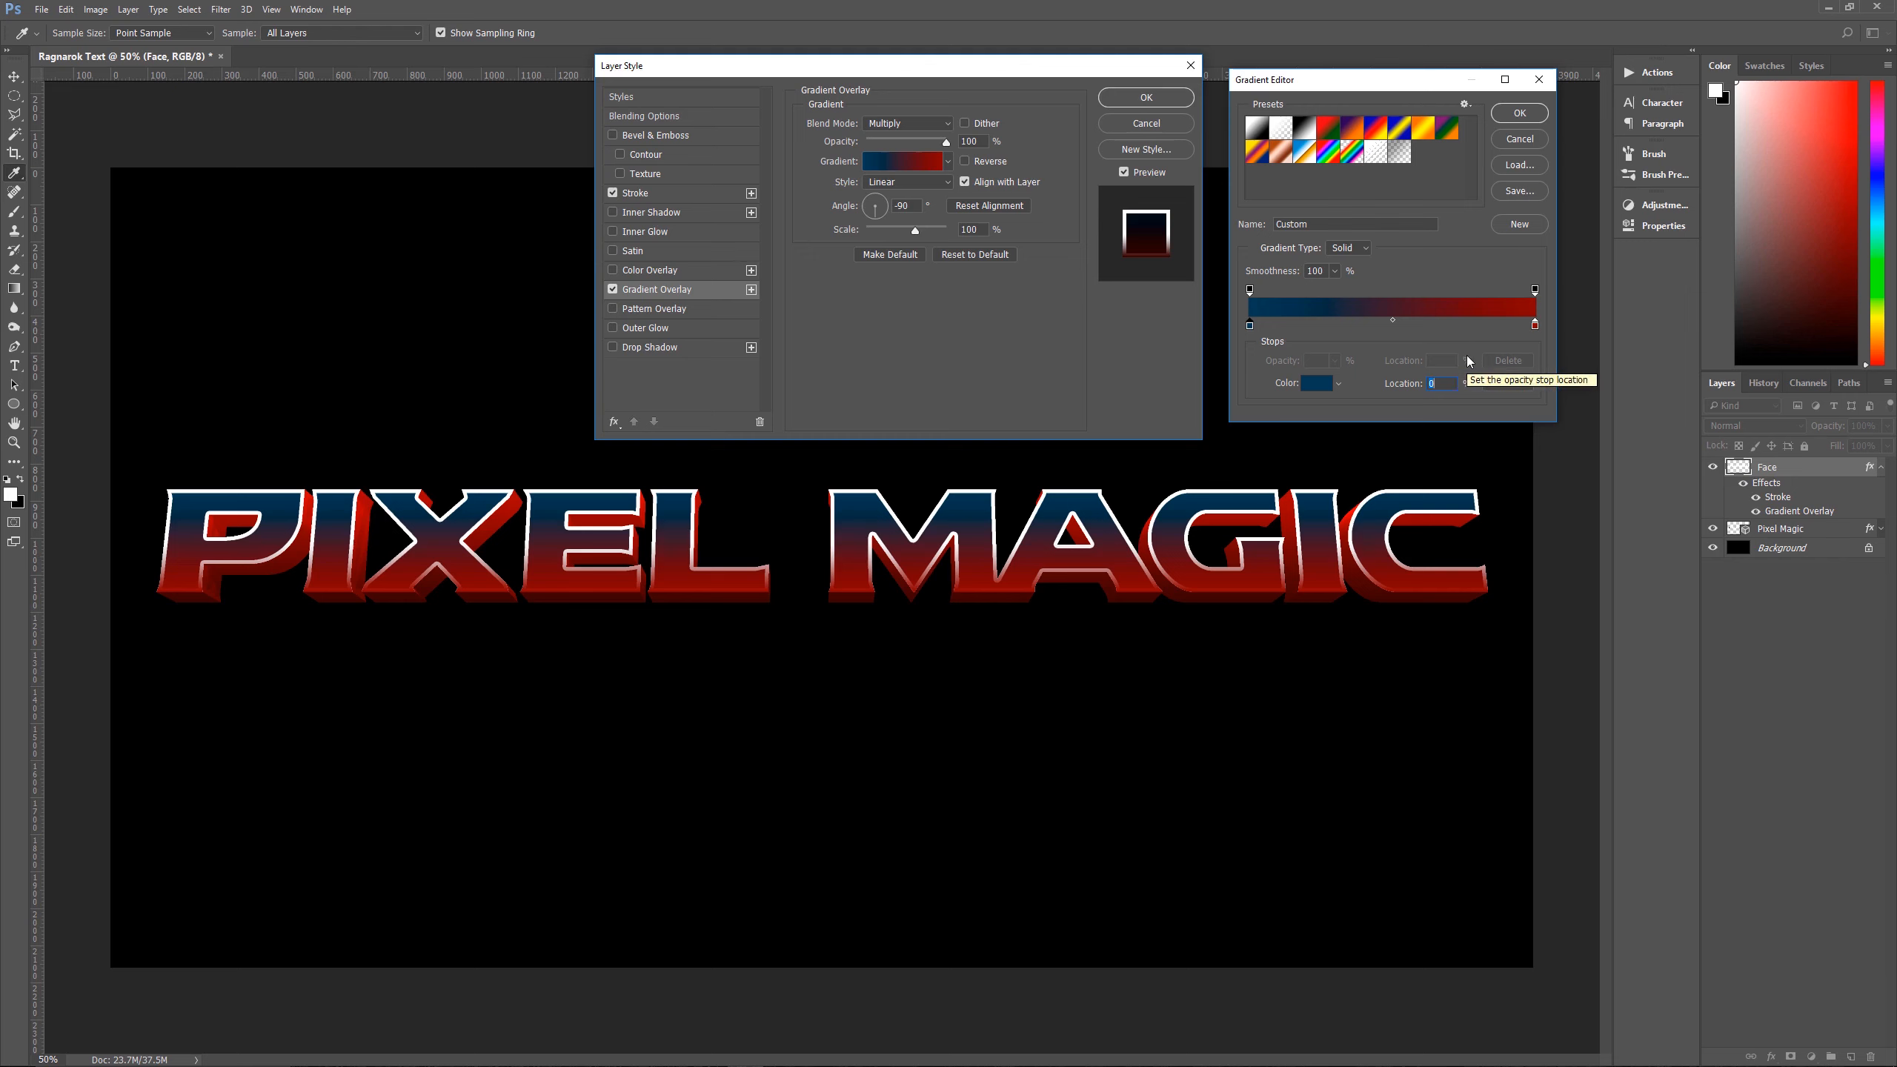
text(60)
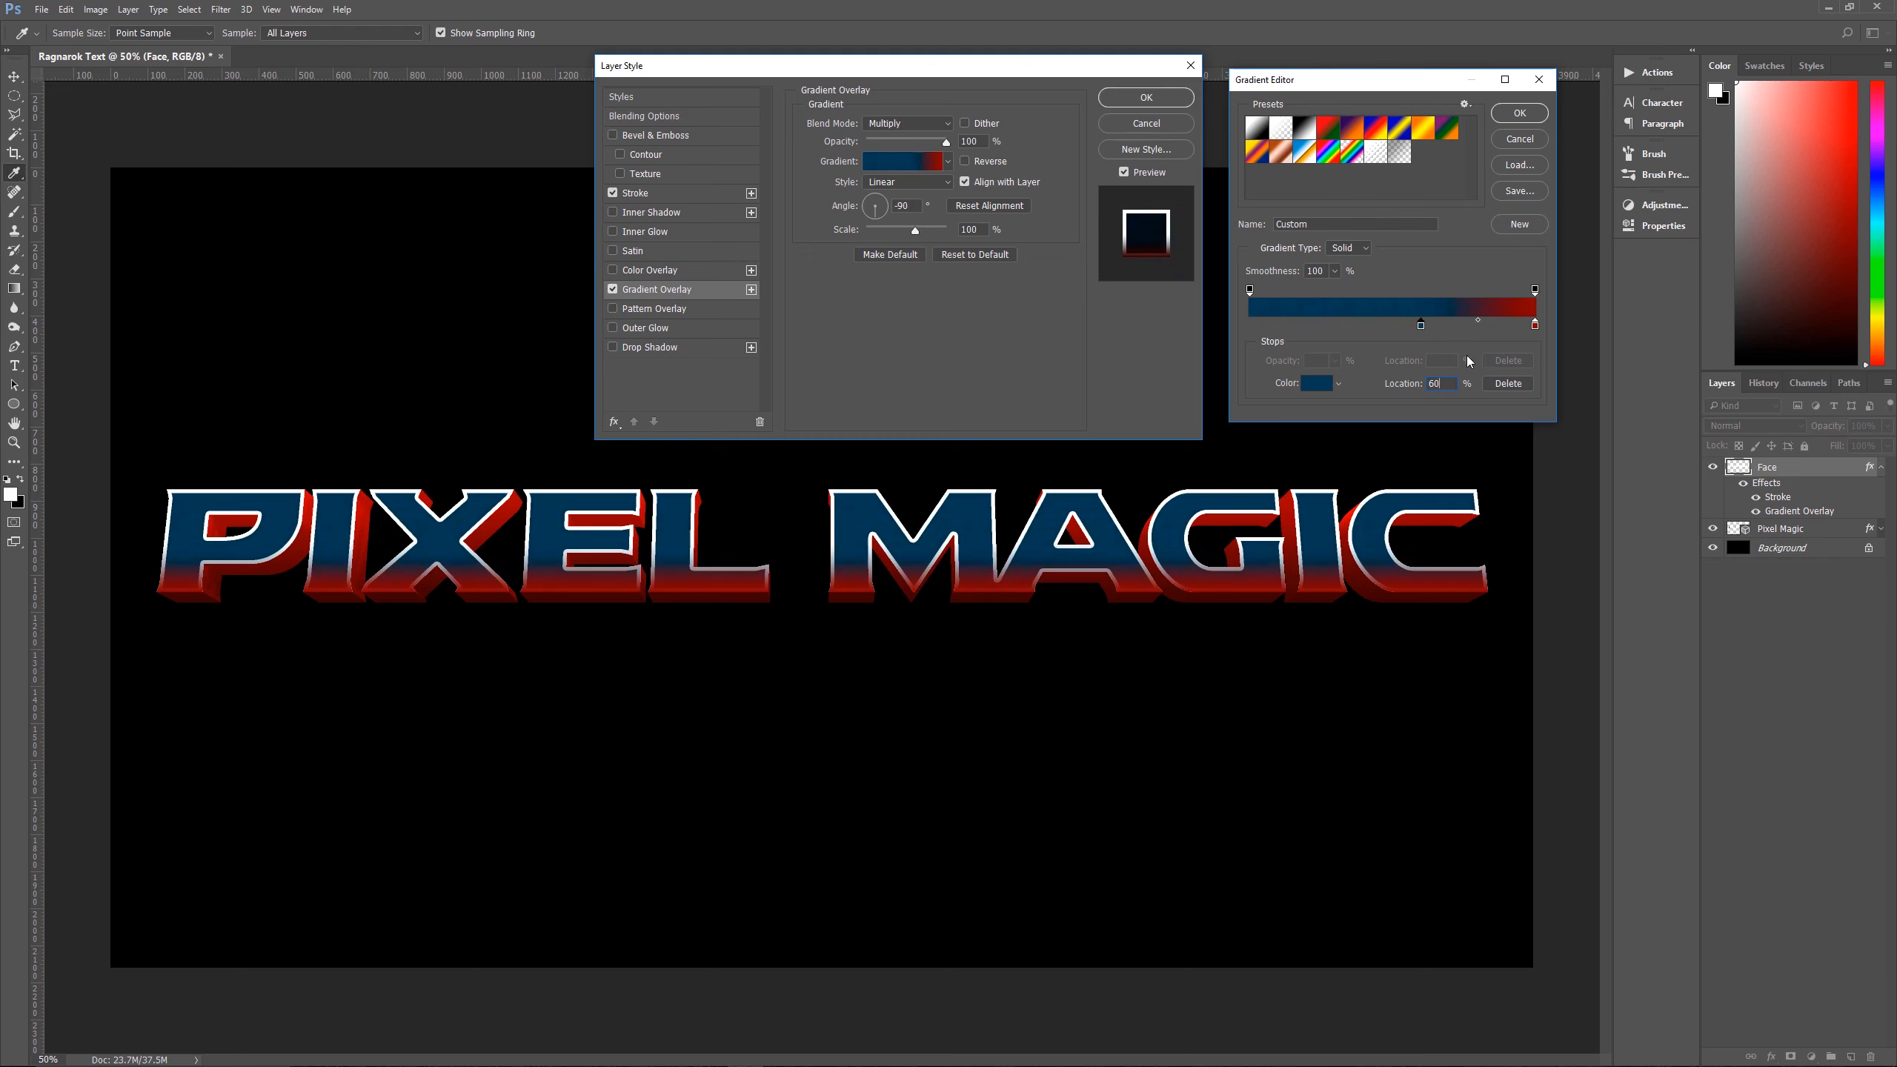
click(1535, 327)
text(78)
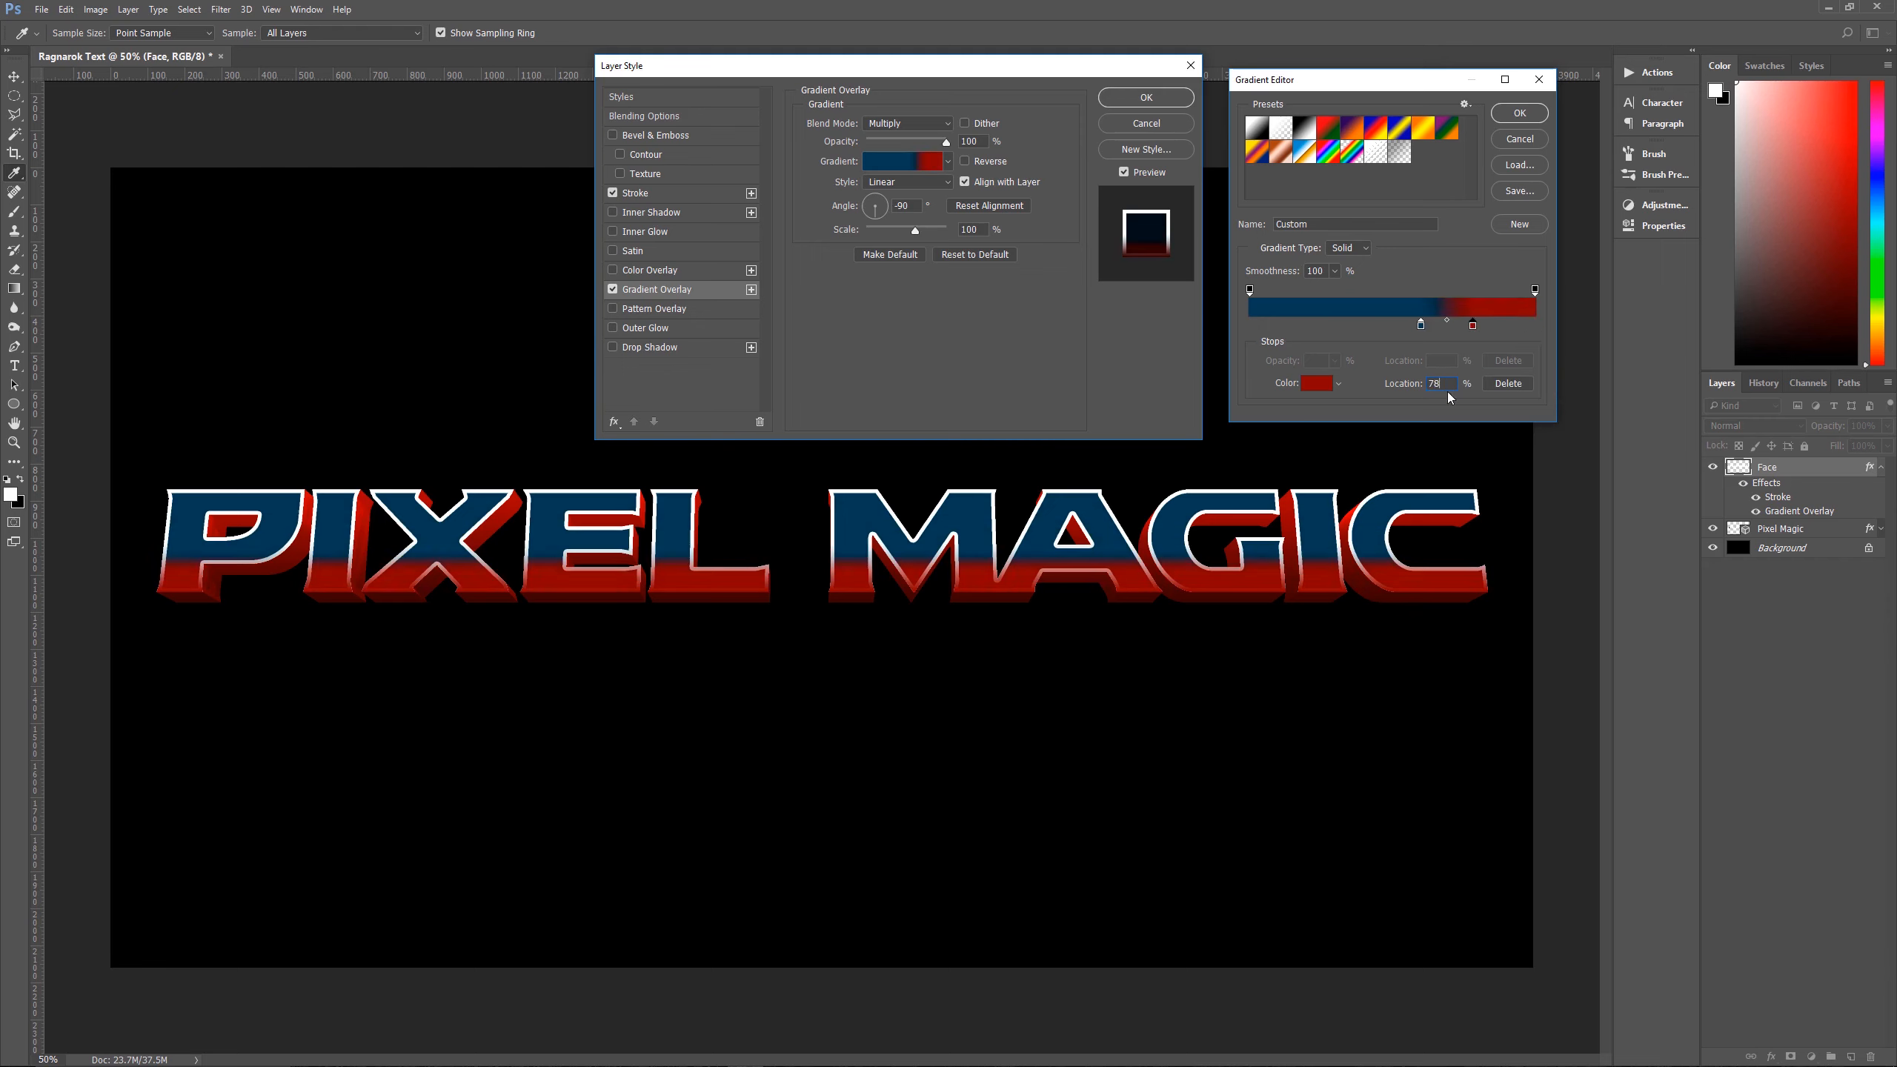
Reduce the gradient's end opacity stop to 0% and move it close to the start, at location 16%
click(1535, 290)
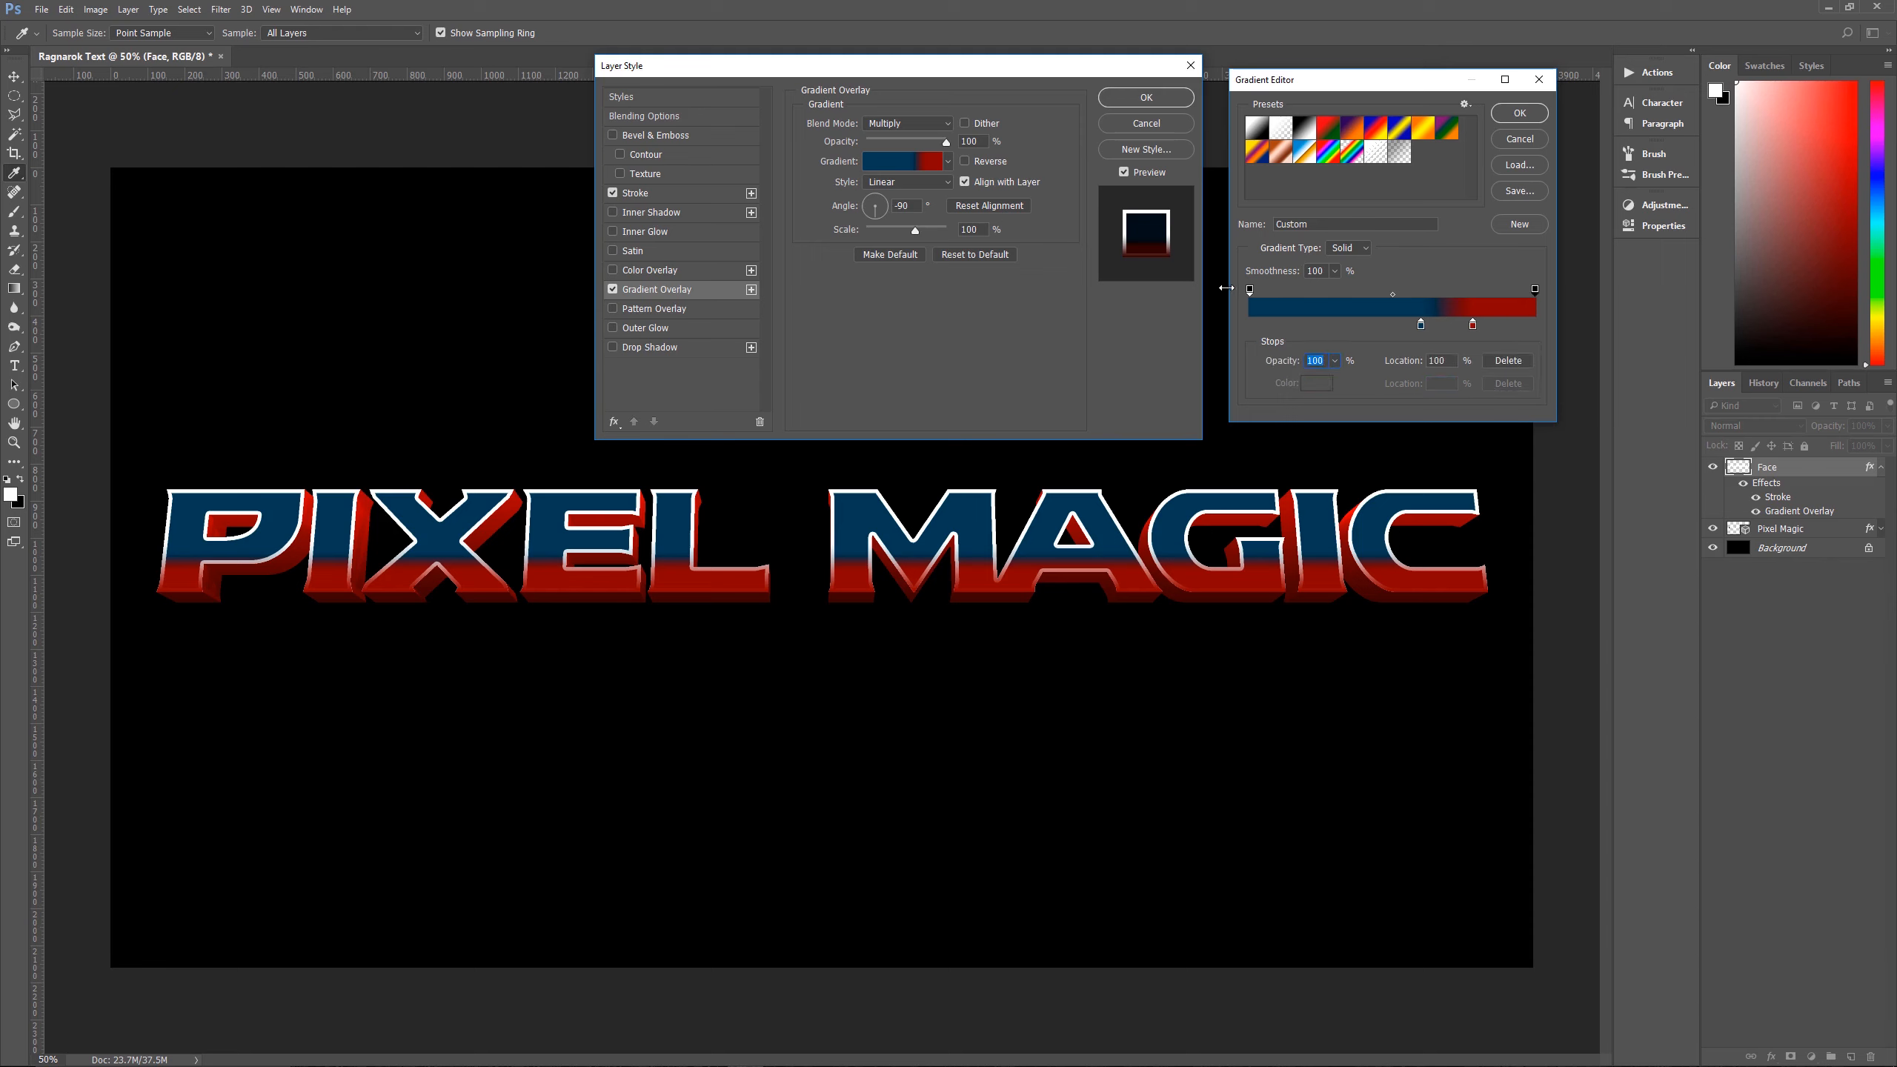
click(1251, 291)
click(1534, 290)
drag(1536, 289, 1324, 295)
text(0)
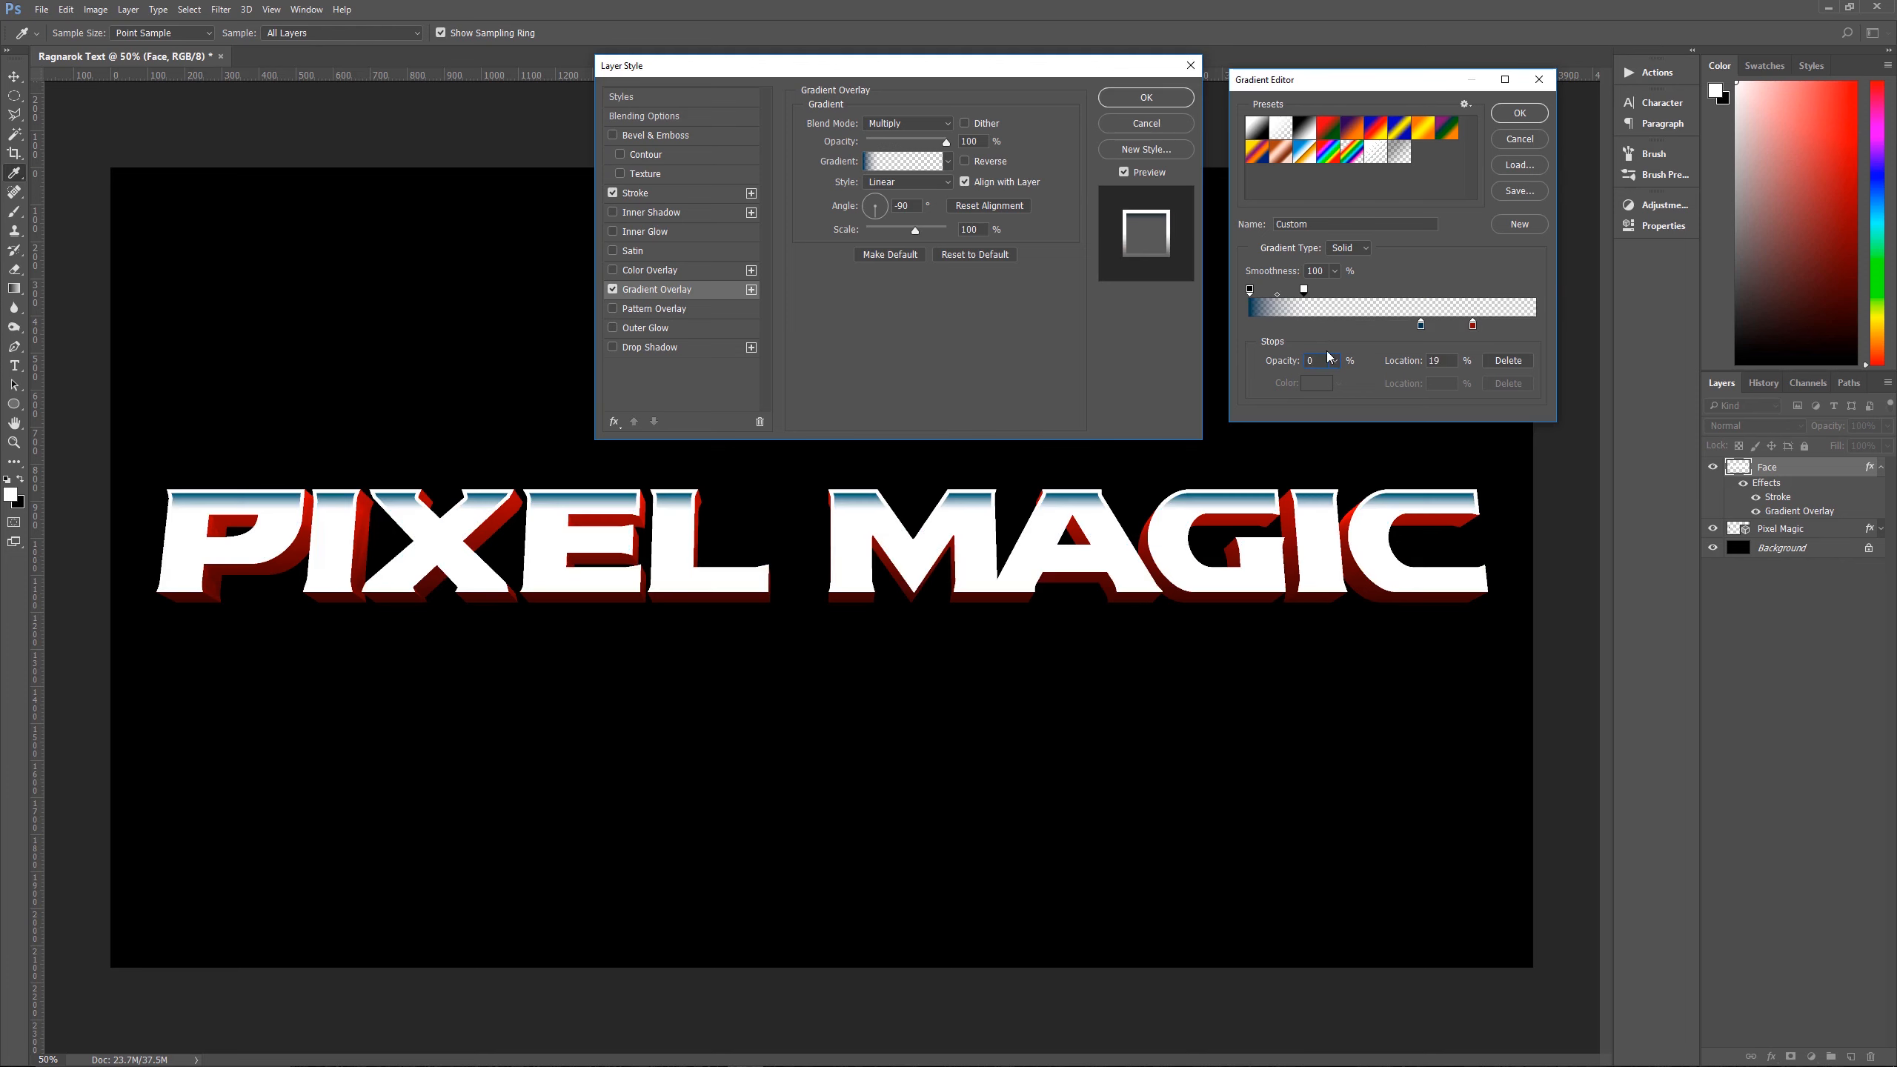
drag(1304, 291, 1295, 291)
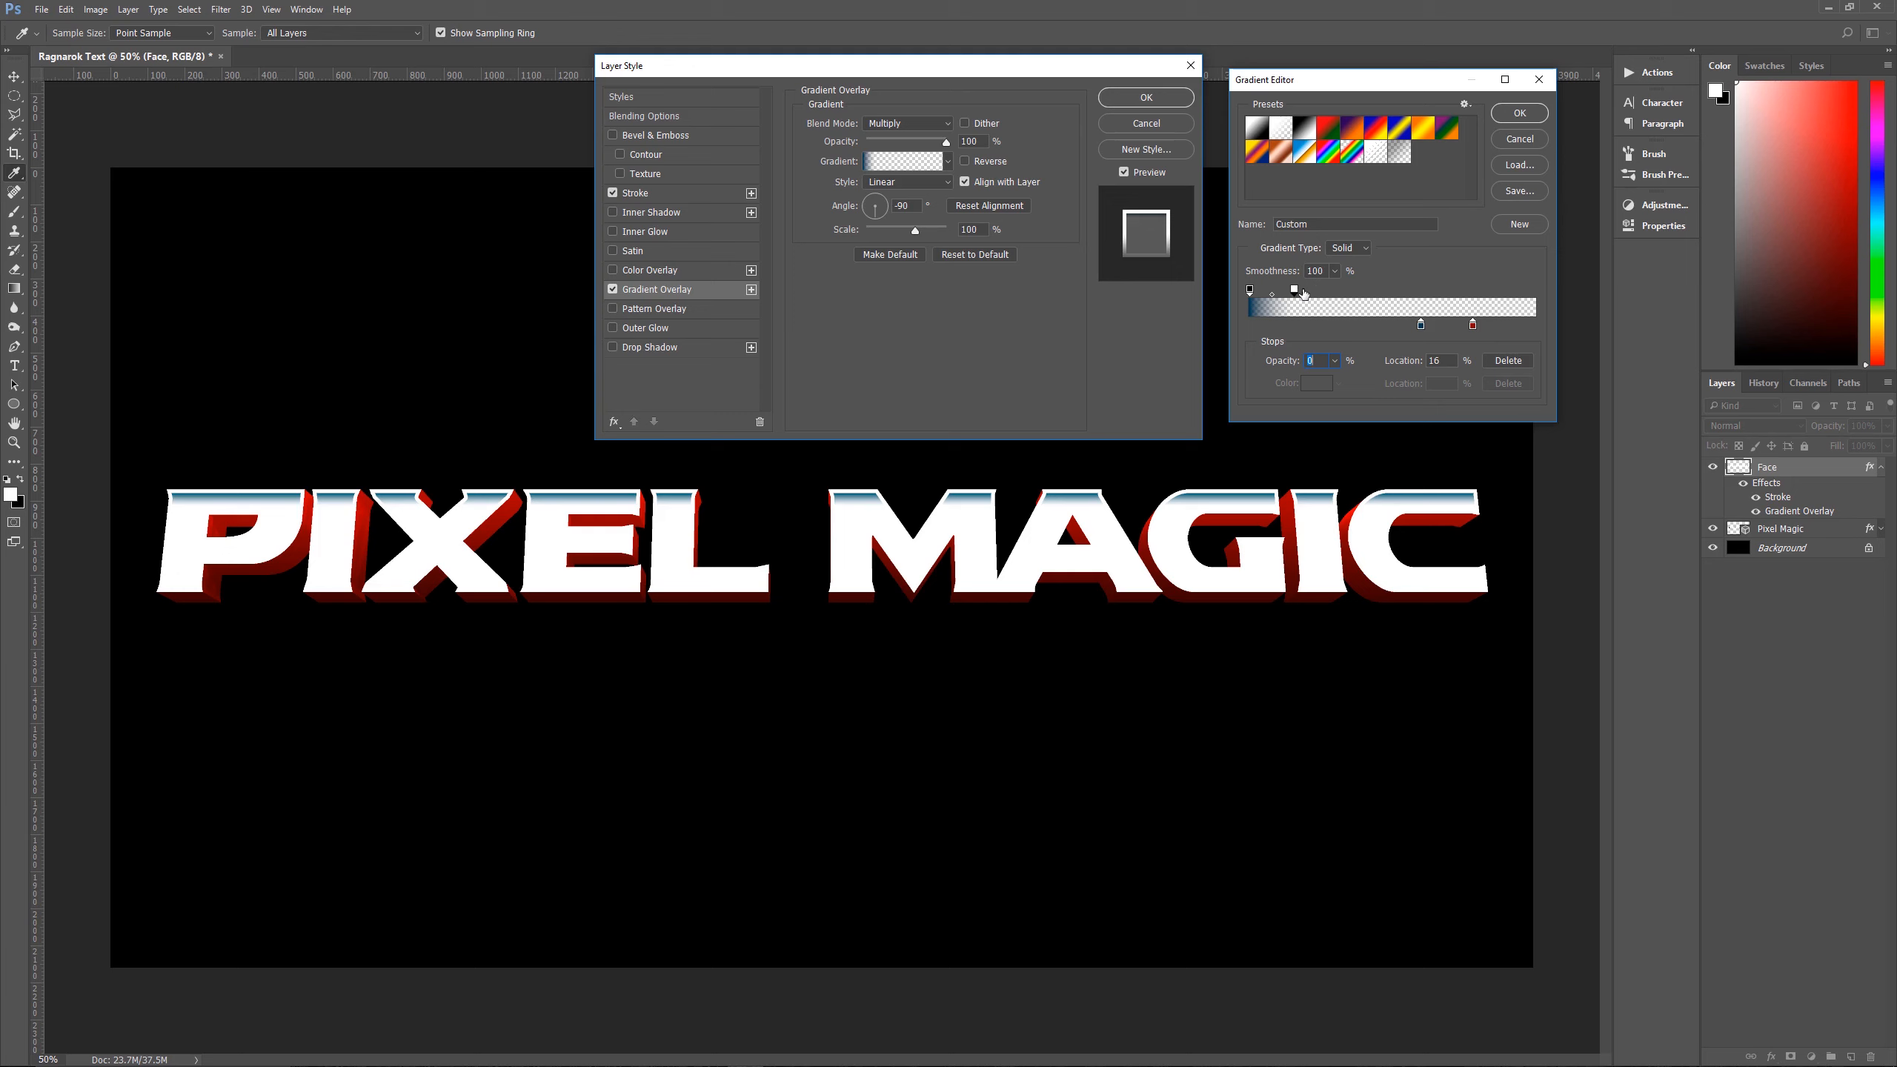
Add a row of extra 0% opacity stops along the first half of the overlay gradient
click(1303, 293)
click(1310, 293)
click(1322, 294)
click(1334, 293)
click(1352, 293)
click(1364, 294)
click(1372, 293)
click(1379, 294)
click(1386, 294)
click(1394, 293)
click(1403, 293)
click(1413, 294)
click(1282, 294)
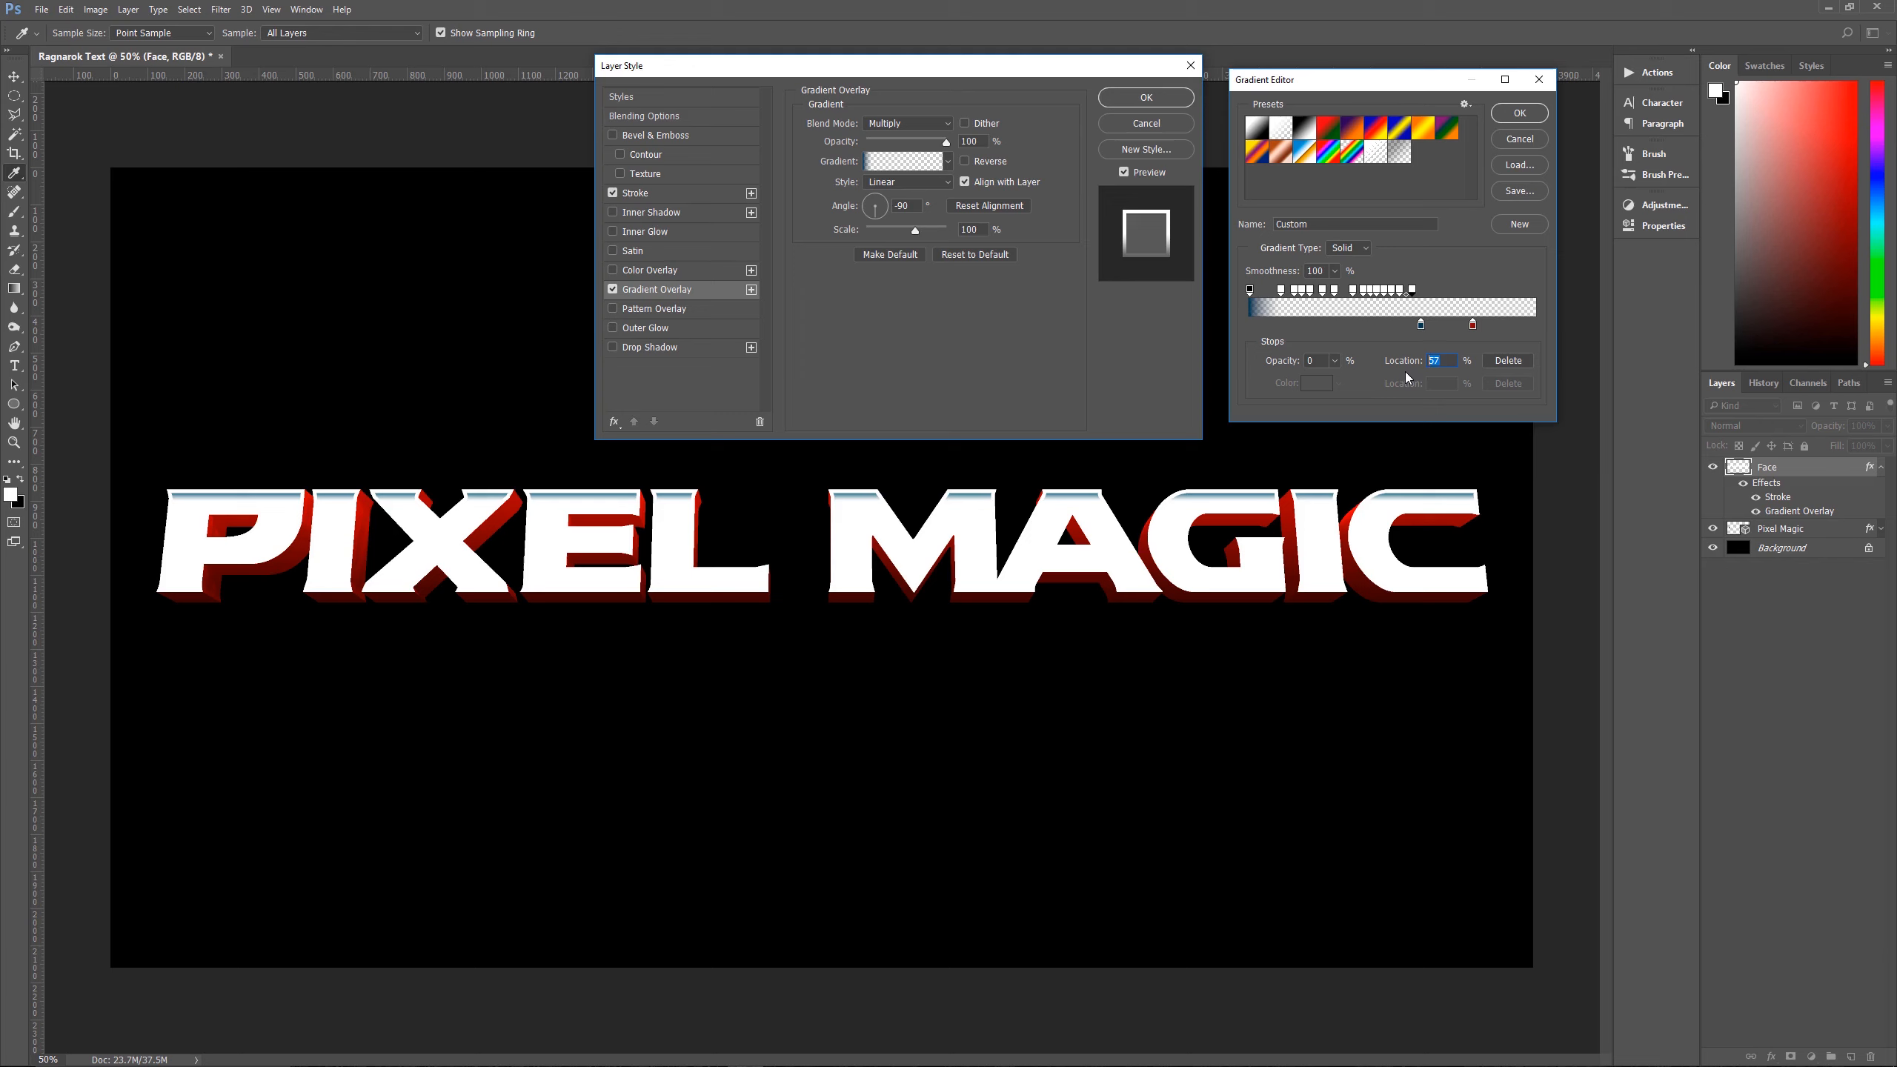
Move three of the 0% opacity stops to locations 55%, 59% and 62%
text(55)
click(1400, 290)
click(1434, 362)
key(BackSpace)
text(9)
key(Tab)
text(62)
Place the following three 0% opacity stops at locations 66%, 70% and 75%
drag(1442, 361, 1384, 367)
text(66)
drag(1450, 366, 1402, 365)
text(70)
click(1455, 362)
text(75)
Move four more 0% opacity stops to locations 78%, 82%, 84% and 88%
drag(1372, 290, 1376, 328)
click(1363, 291)
text(7)
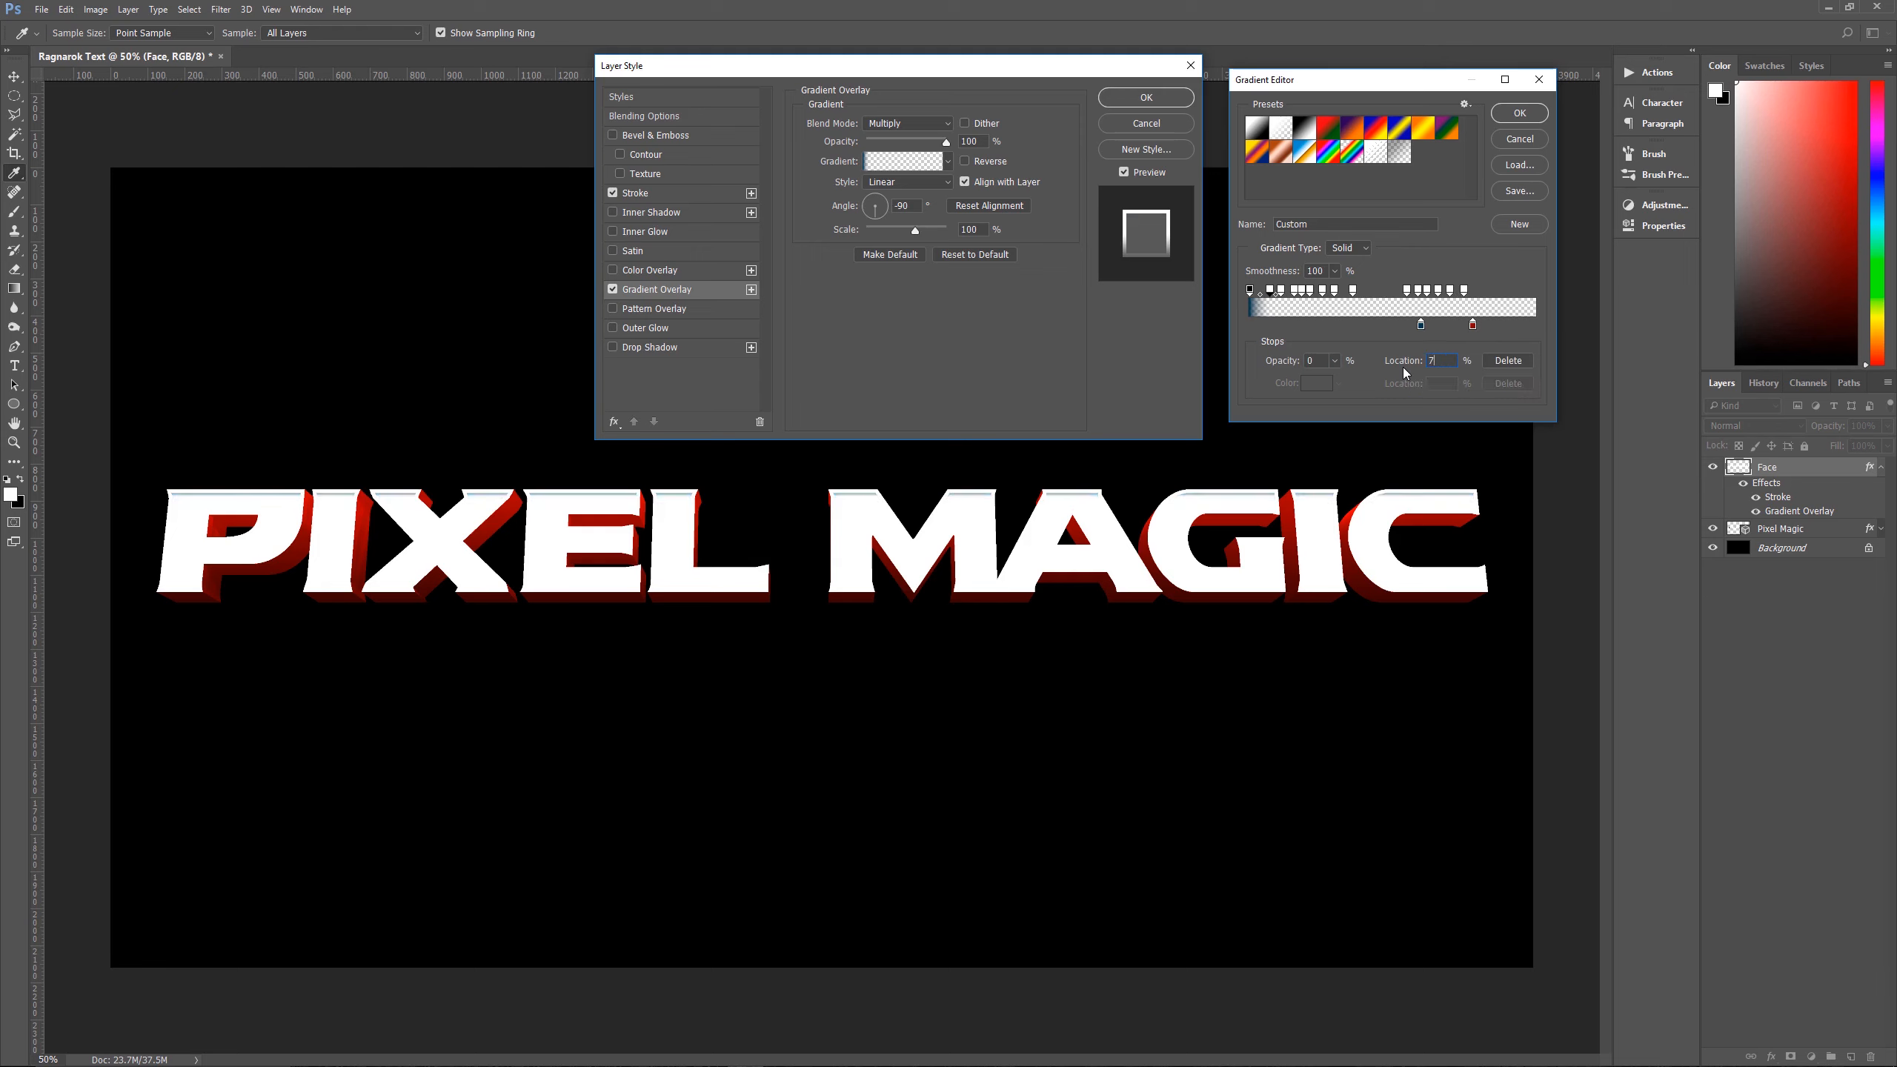
text(8)
click(1354, 290)
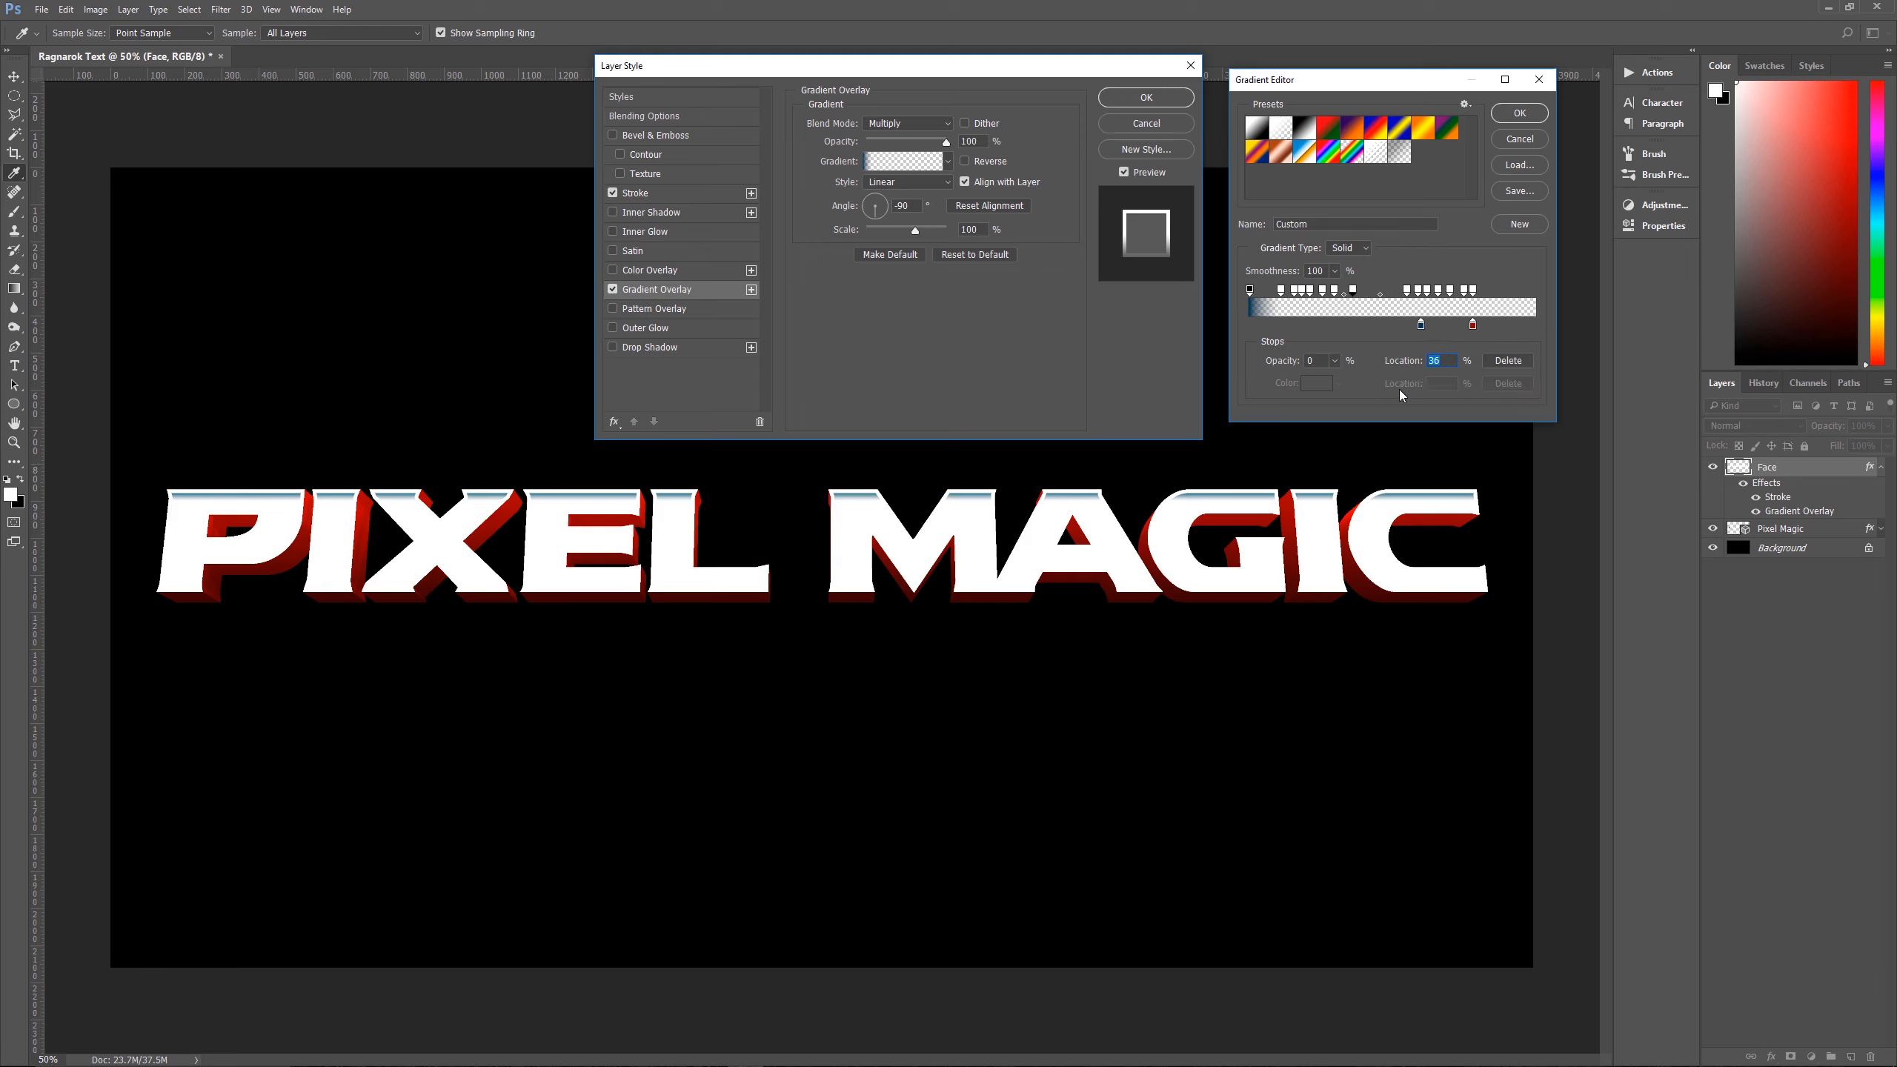
text(82)
click(1336, 291)
text(84)
click(1323, 291)
text(88)
Move the remaining 0% opacity stops to the gradient's end, at locations including 93%, 95% and 98%
click(1312, 290)
drag(1311, 292, 1303, 292)
click(1406, 365)
text(93)
text(95)
text(98)
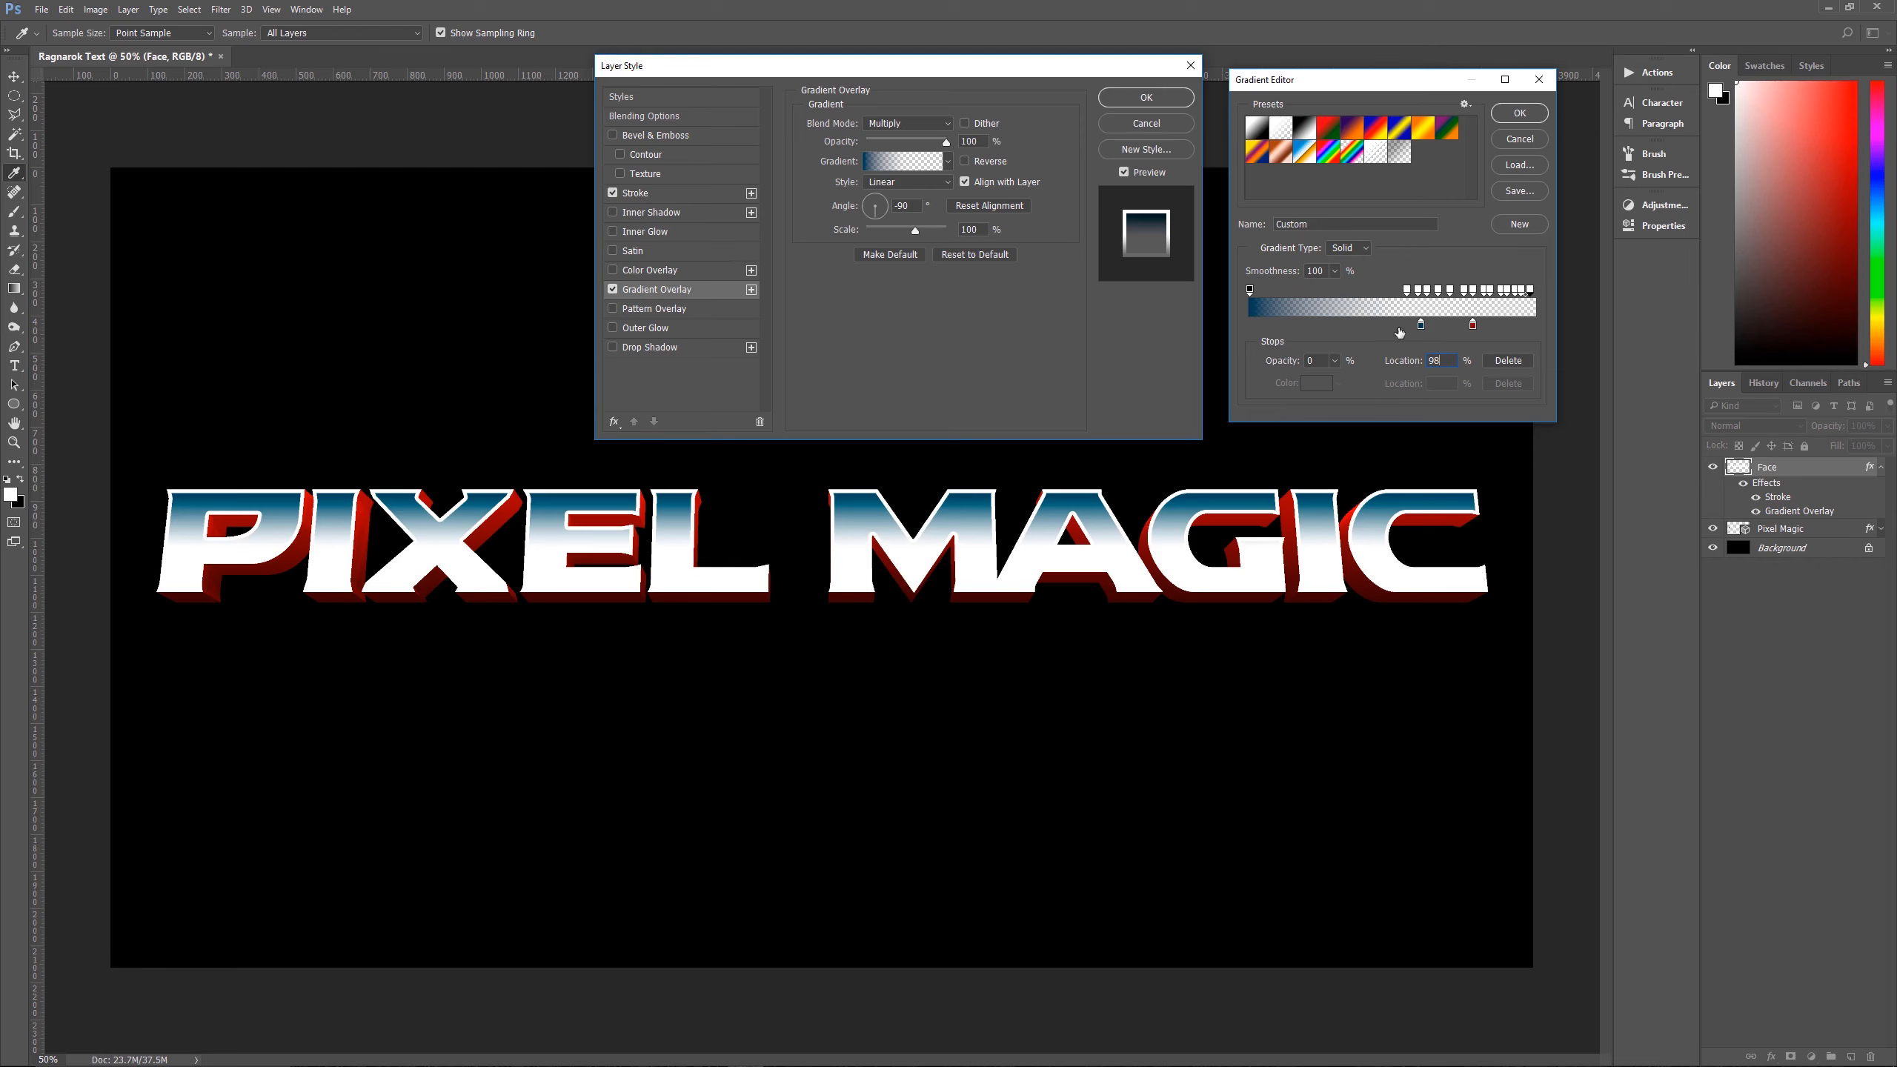
Add a series of 100% opacity stops across the first quarter of the gradient, based on the start stop
click(1250, 291)
click(1264, 291)
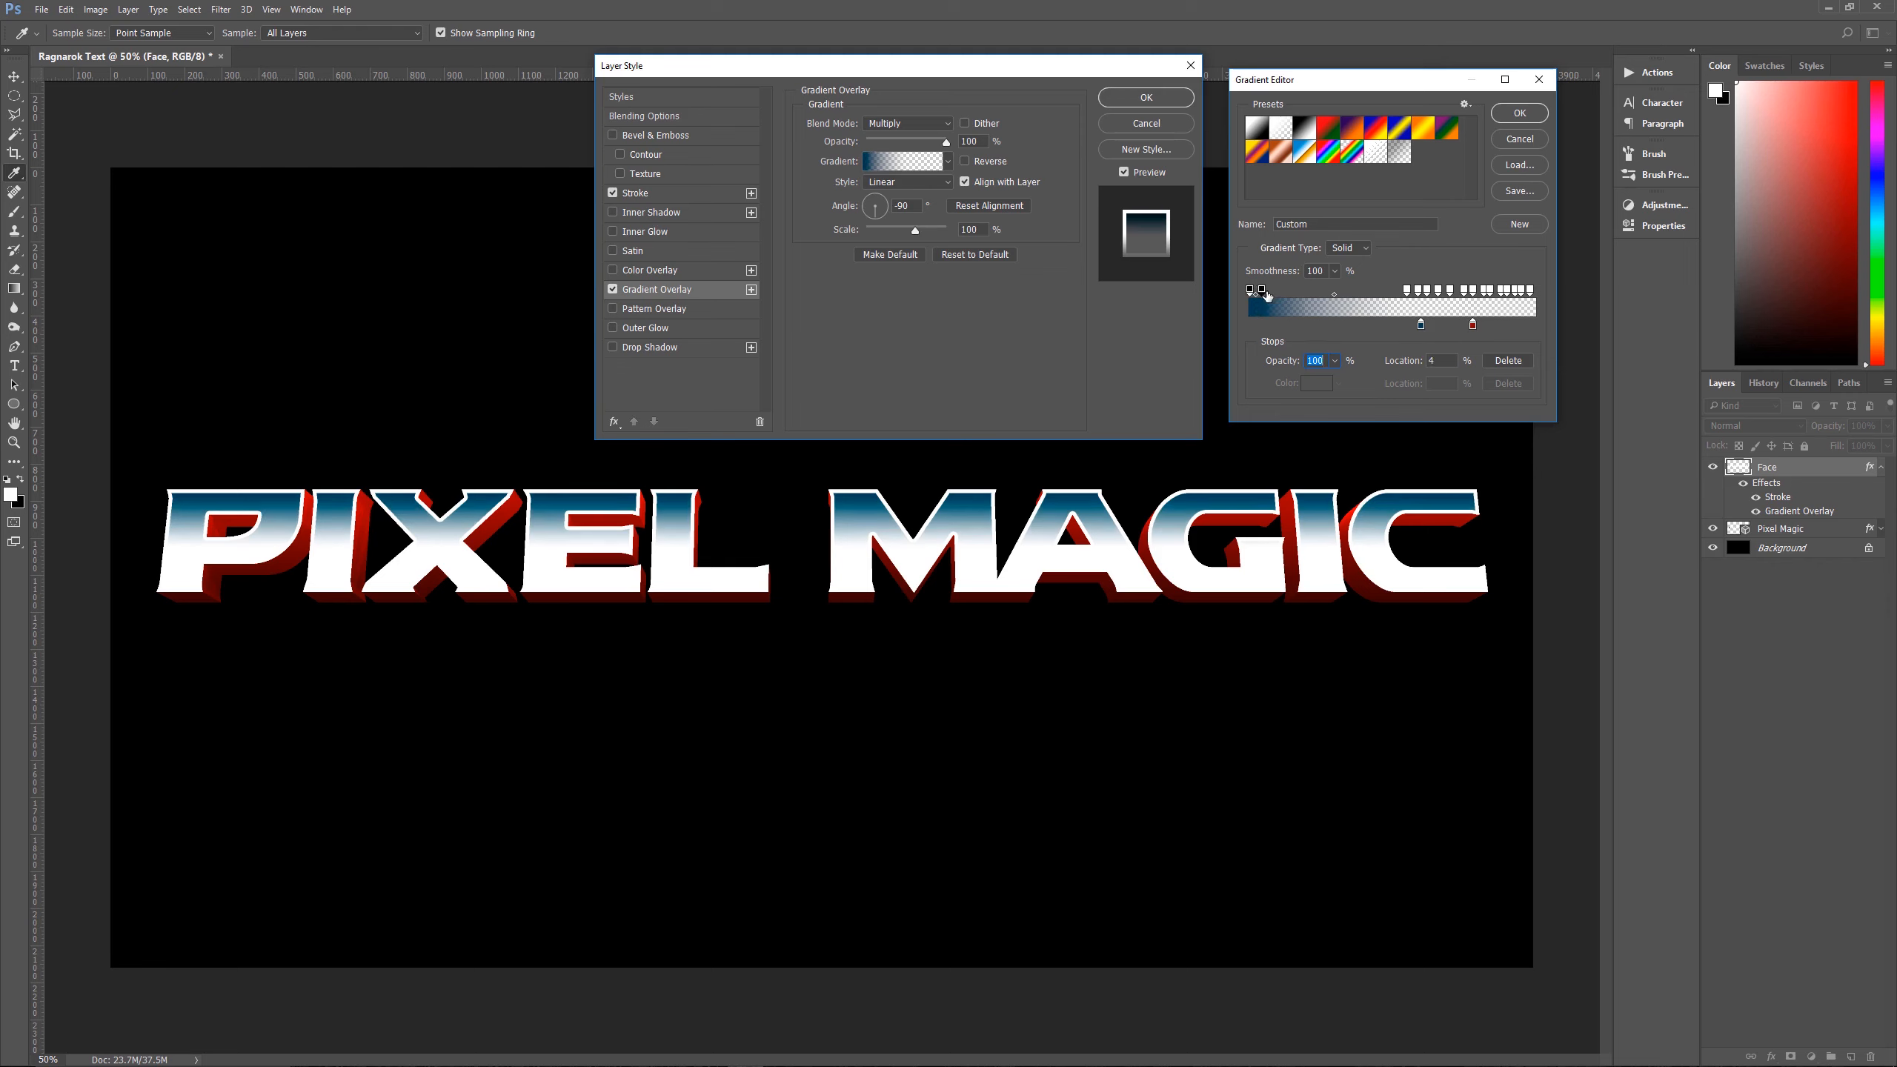
click(1276, 290)
click(1291, 290)
click(1304, 291)
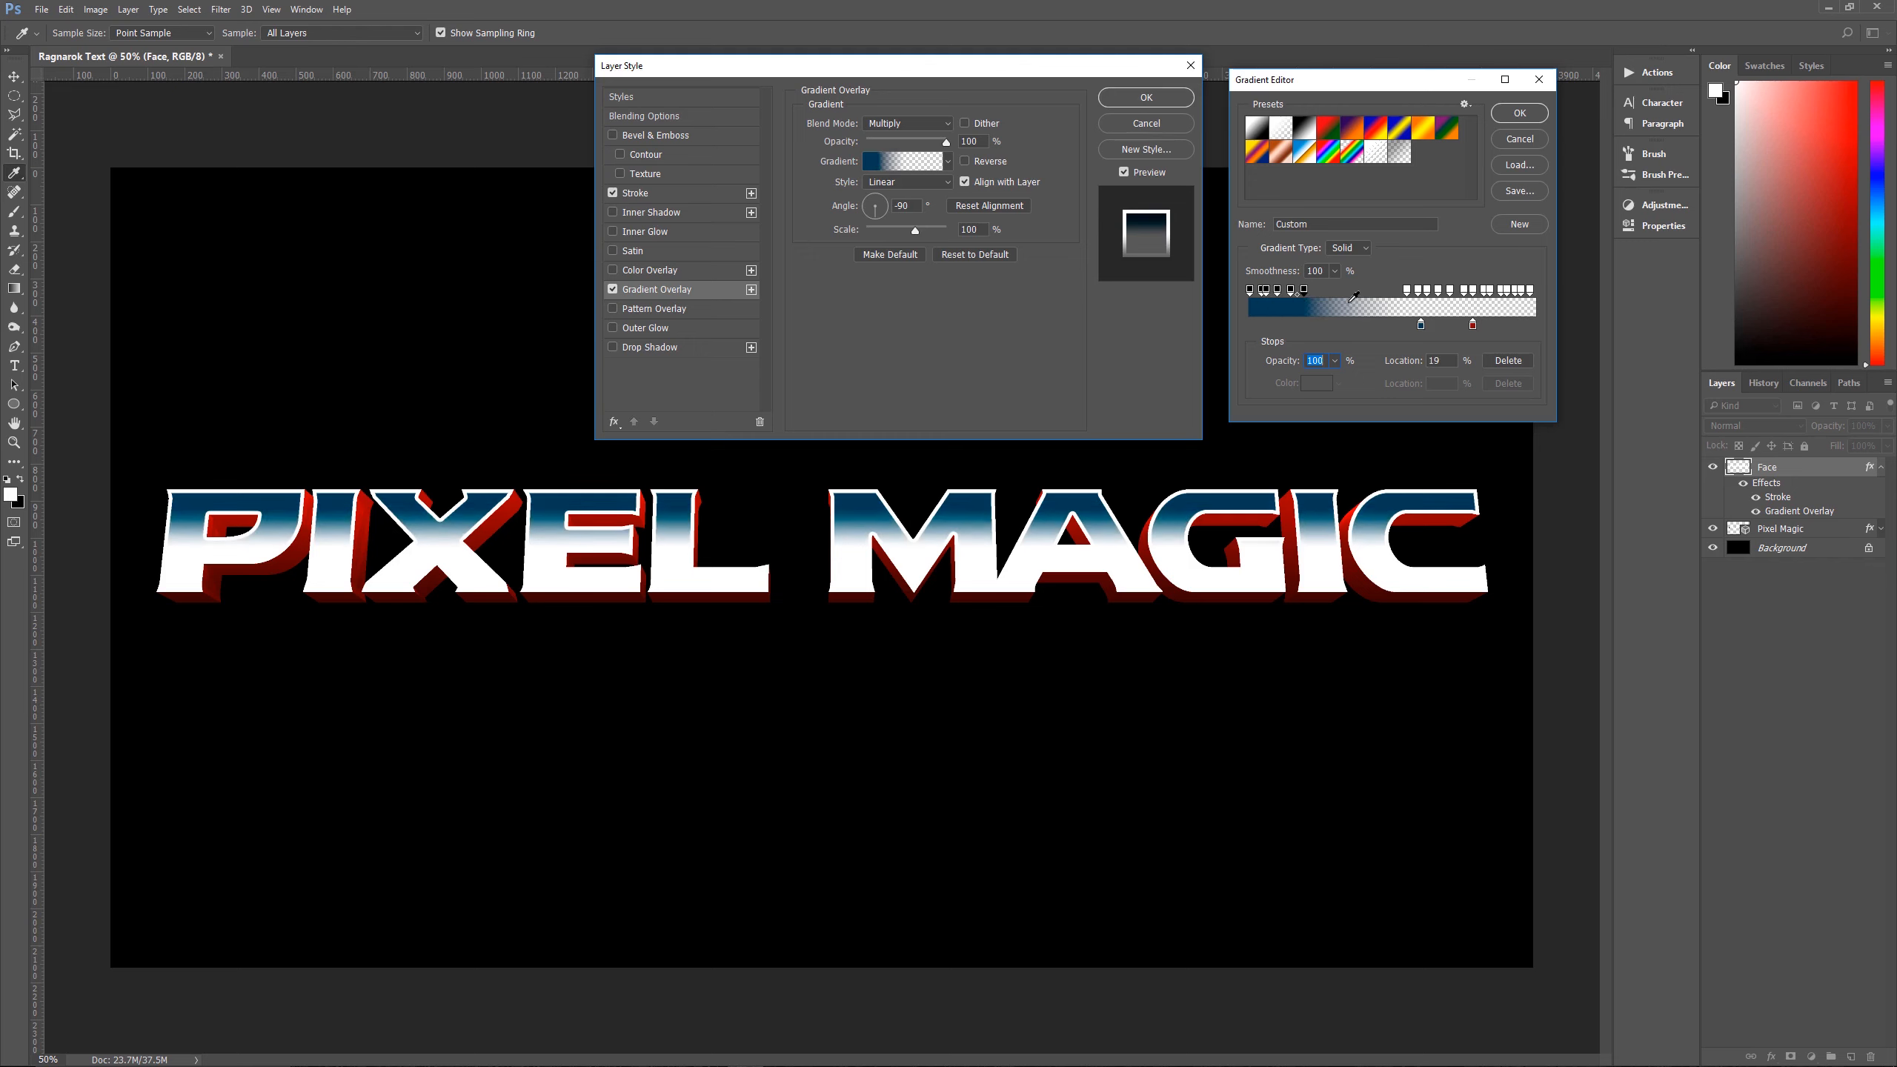
click(1319, 290)
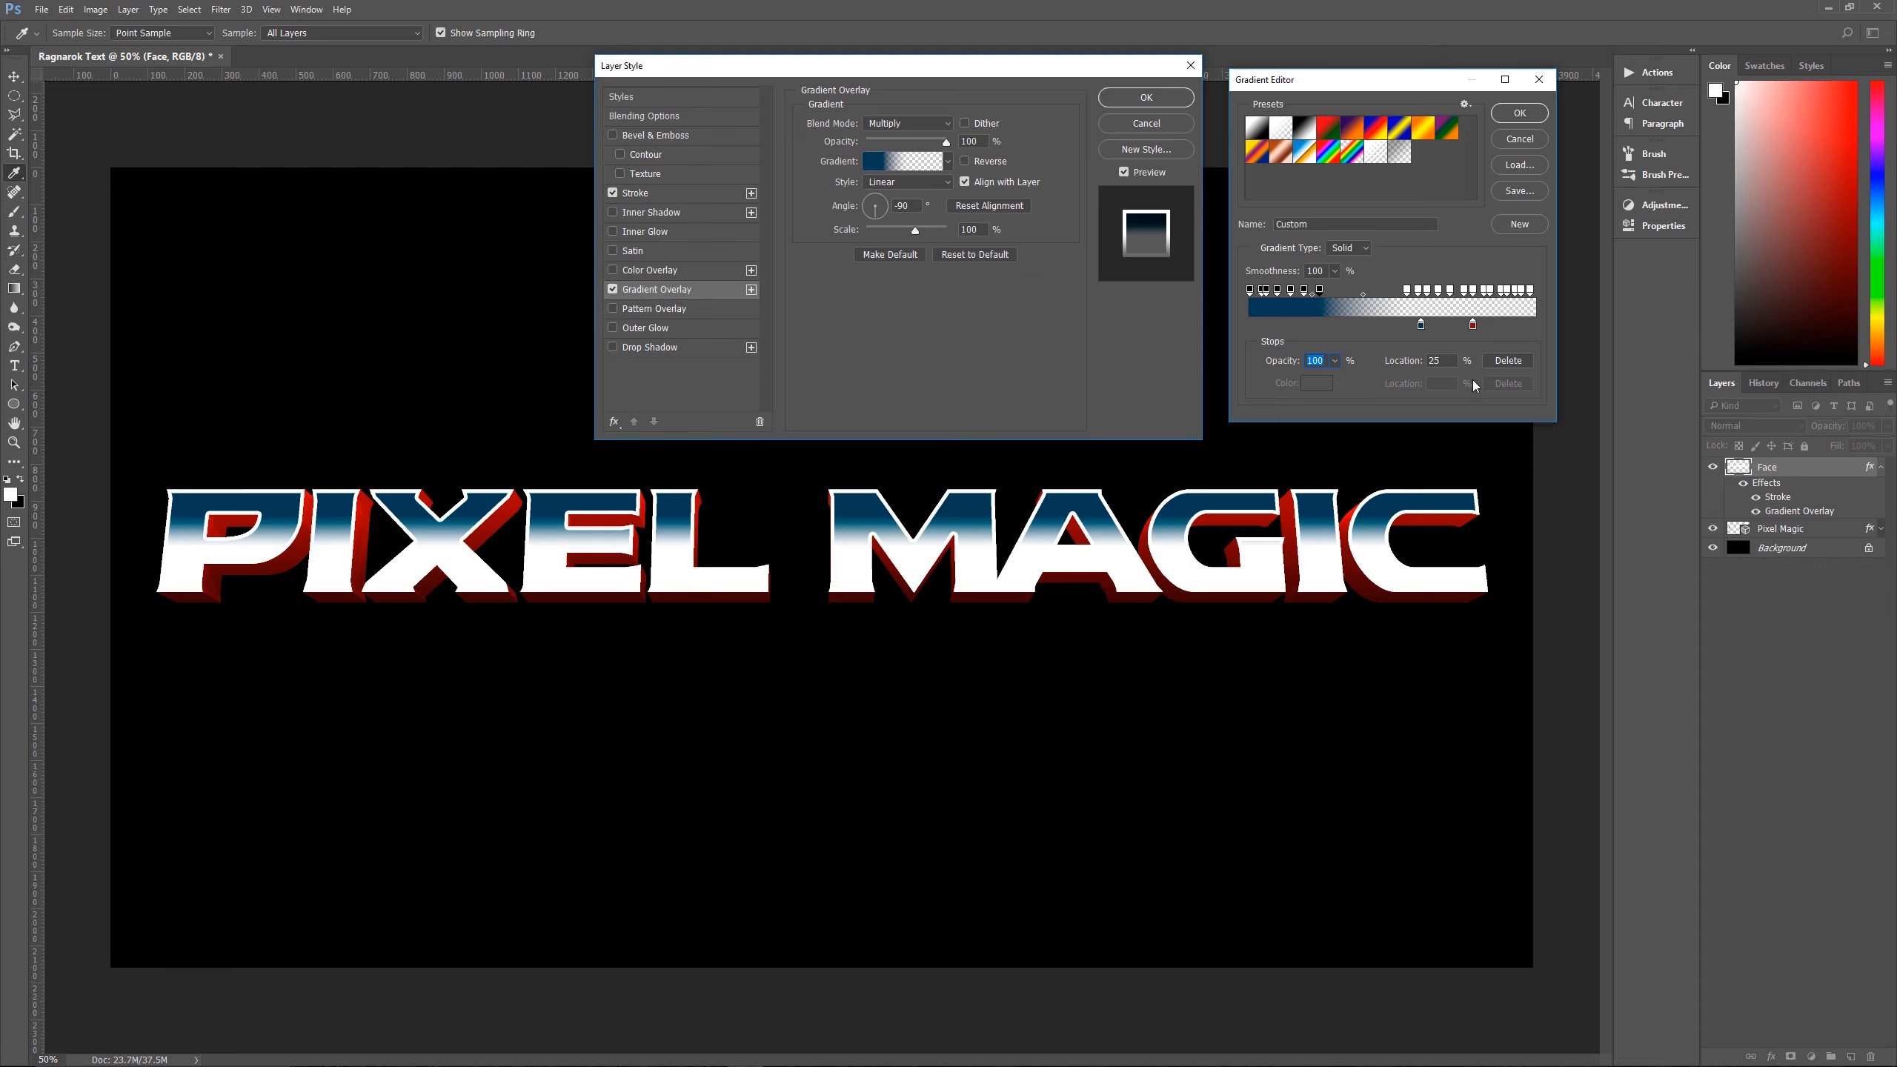
Move three of the 100% opacity stops to locations 55%, 64% and 72%, between the transparent stops
click(1455, 359)
text(55)
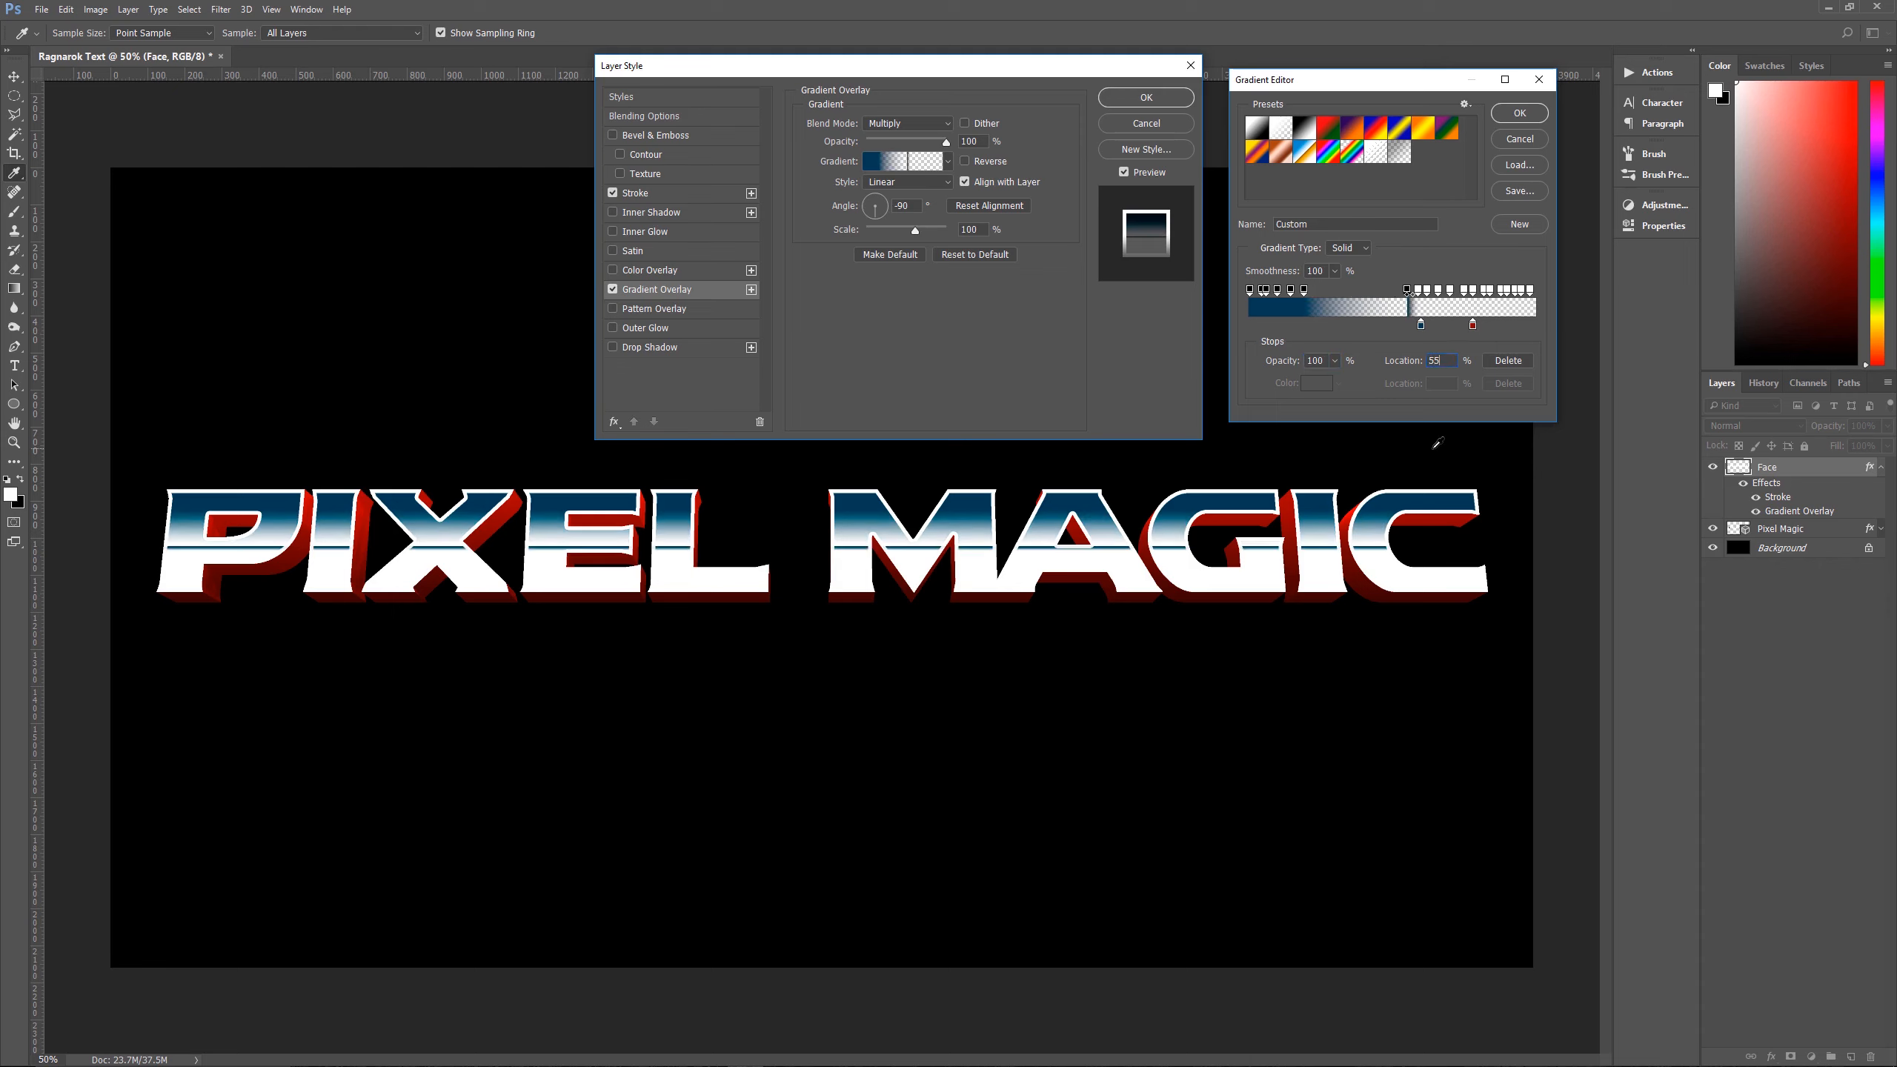
click(1304, 291)
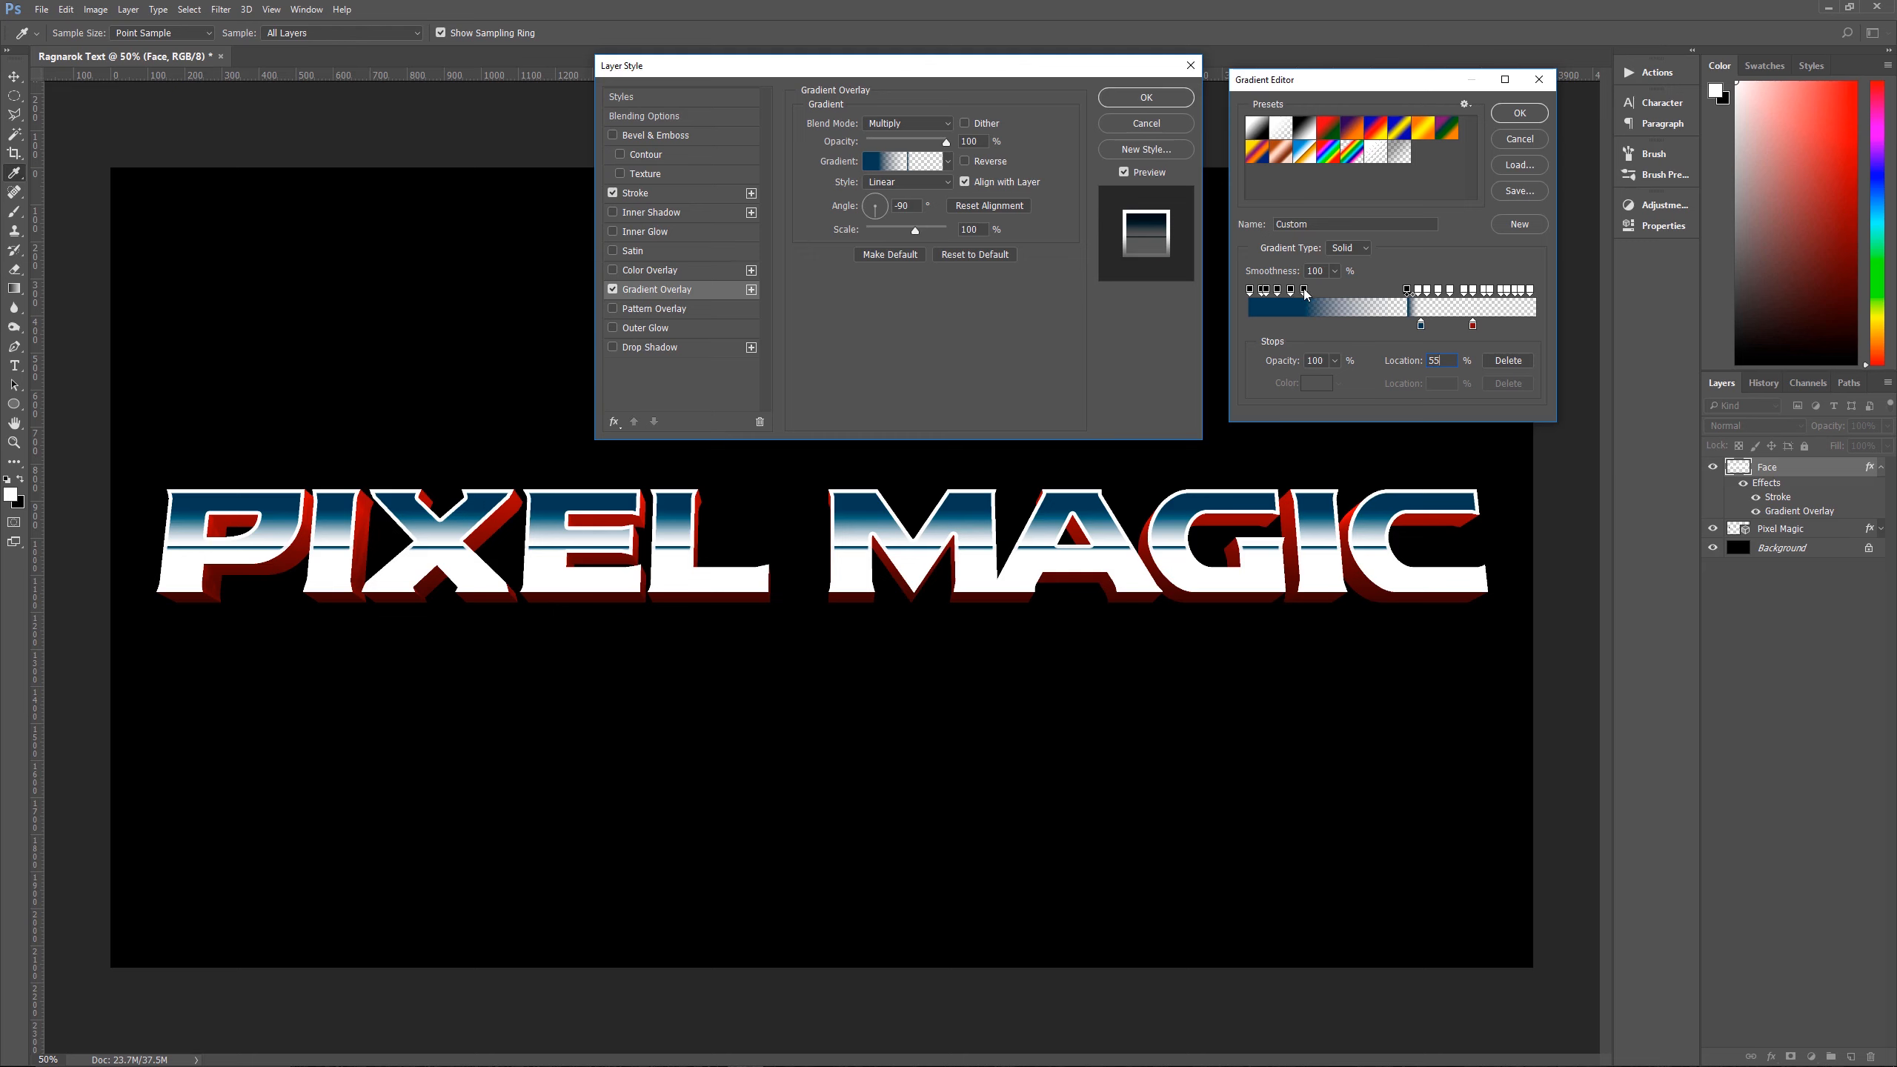
click(1445, 361)
text(64)
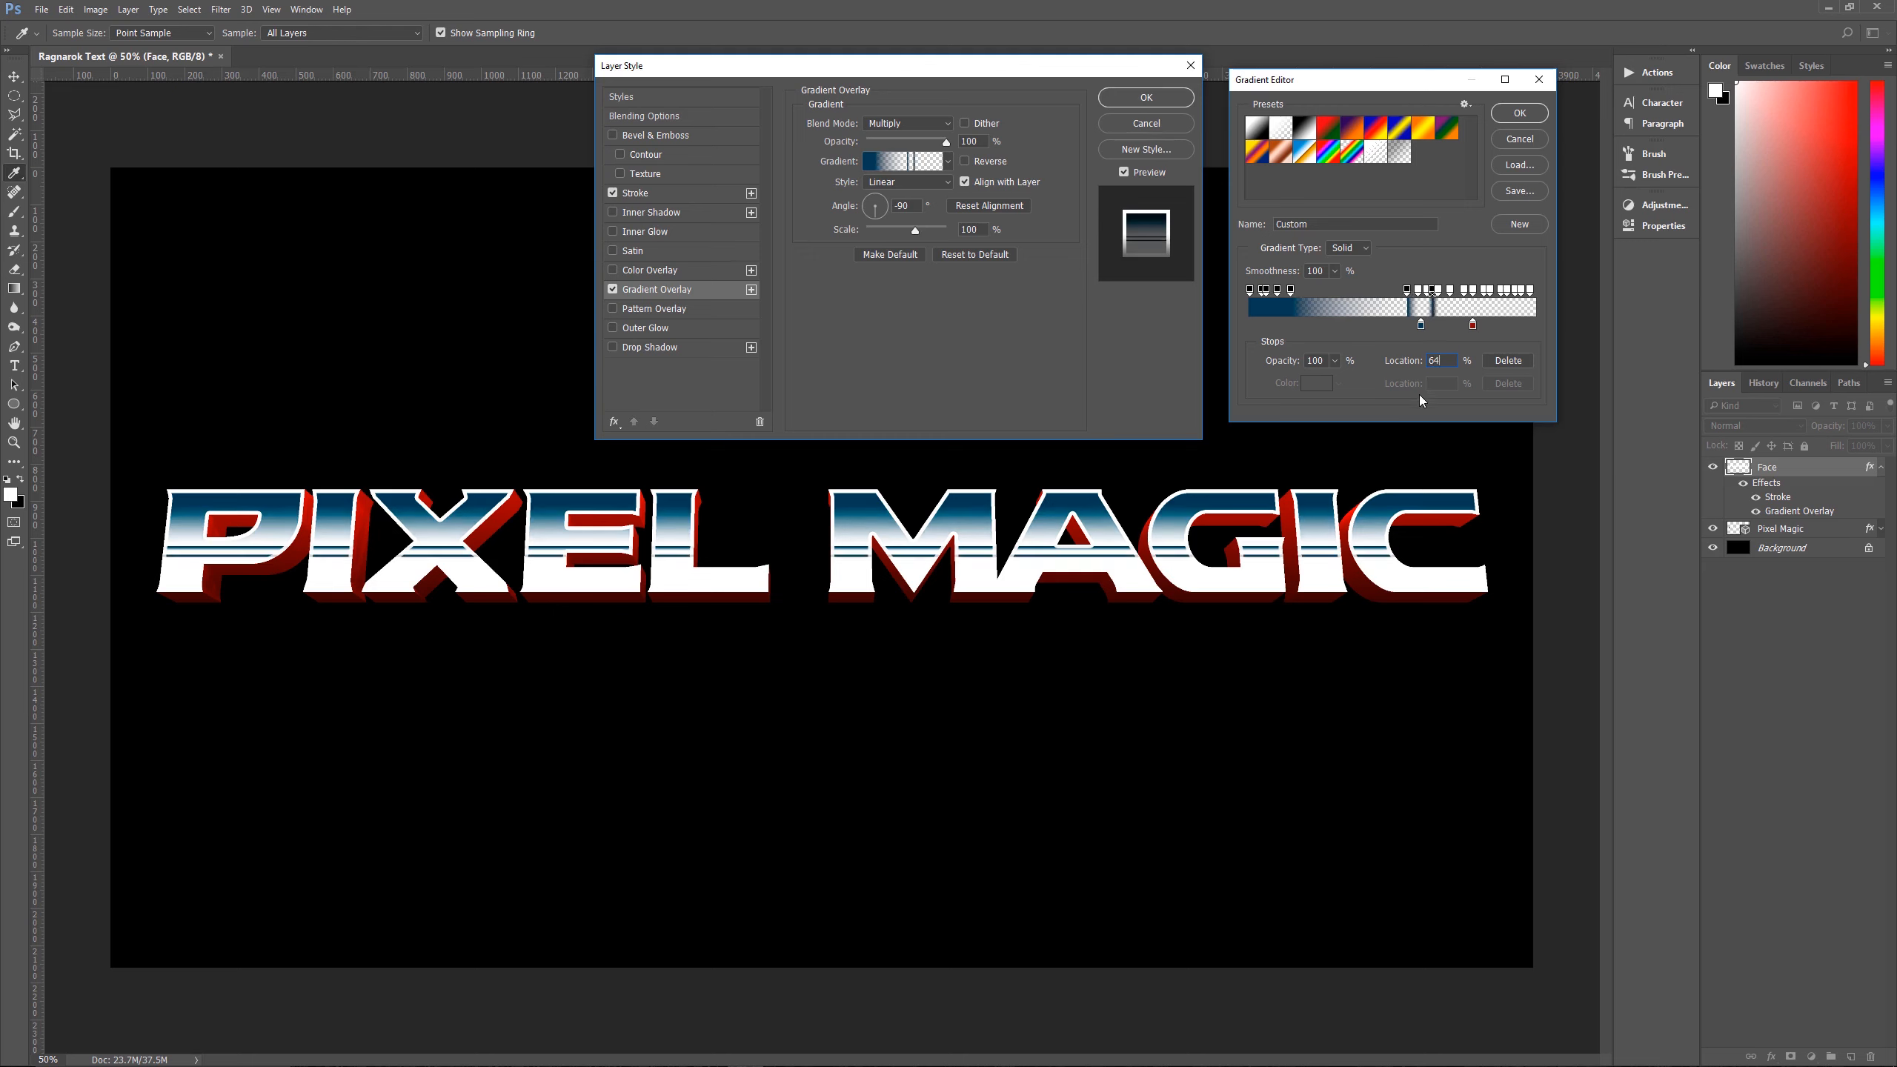
click(1292, 290)
text(72)
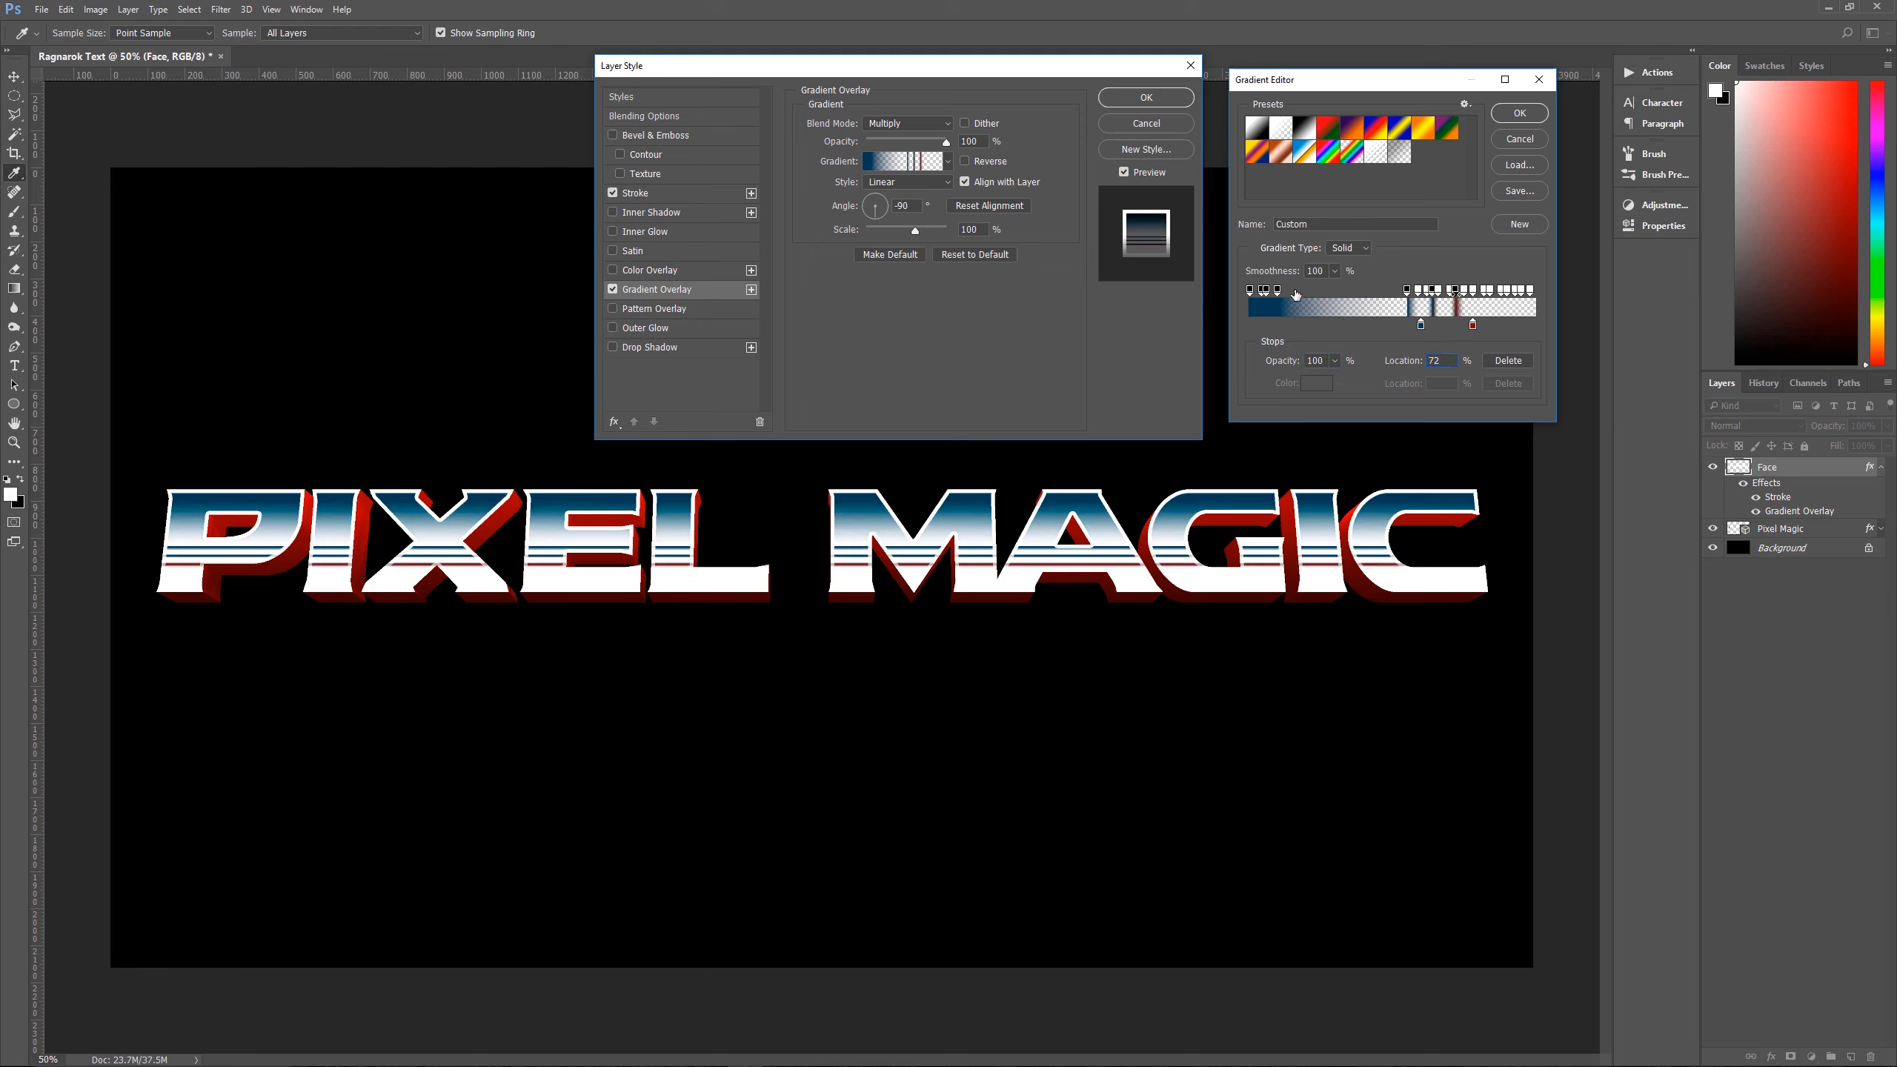
Place the next two 100% opacity stops at locations 80% and 86%
click(1276, 290)
drag(1455, 365, 1386, 365)
text(80)
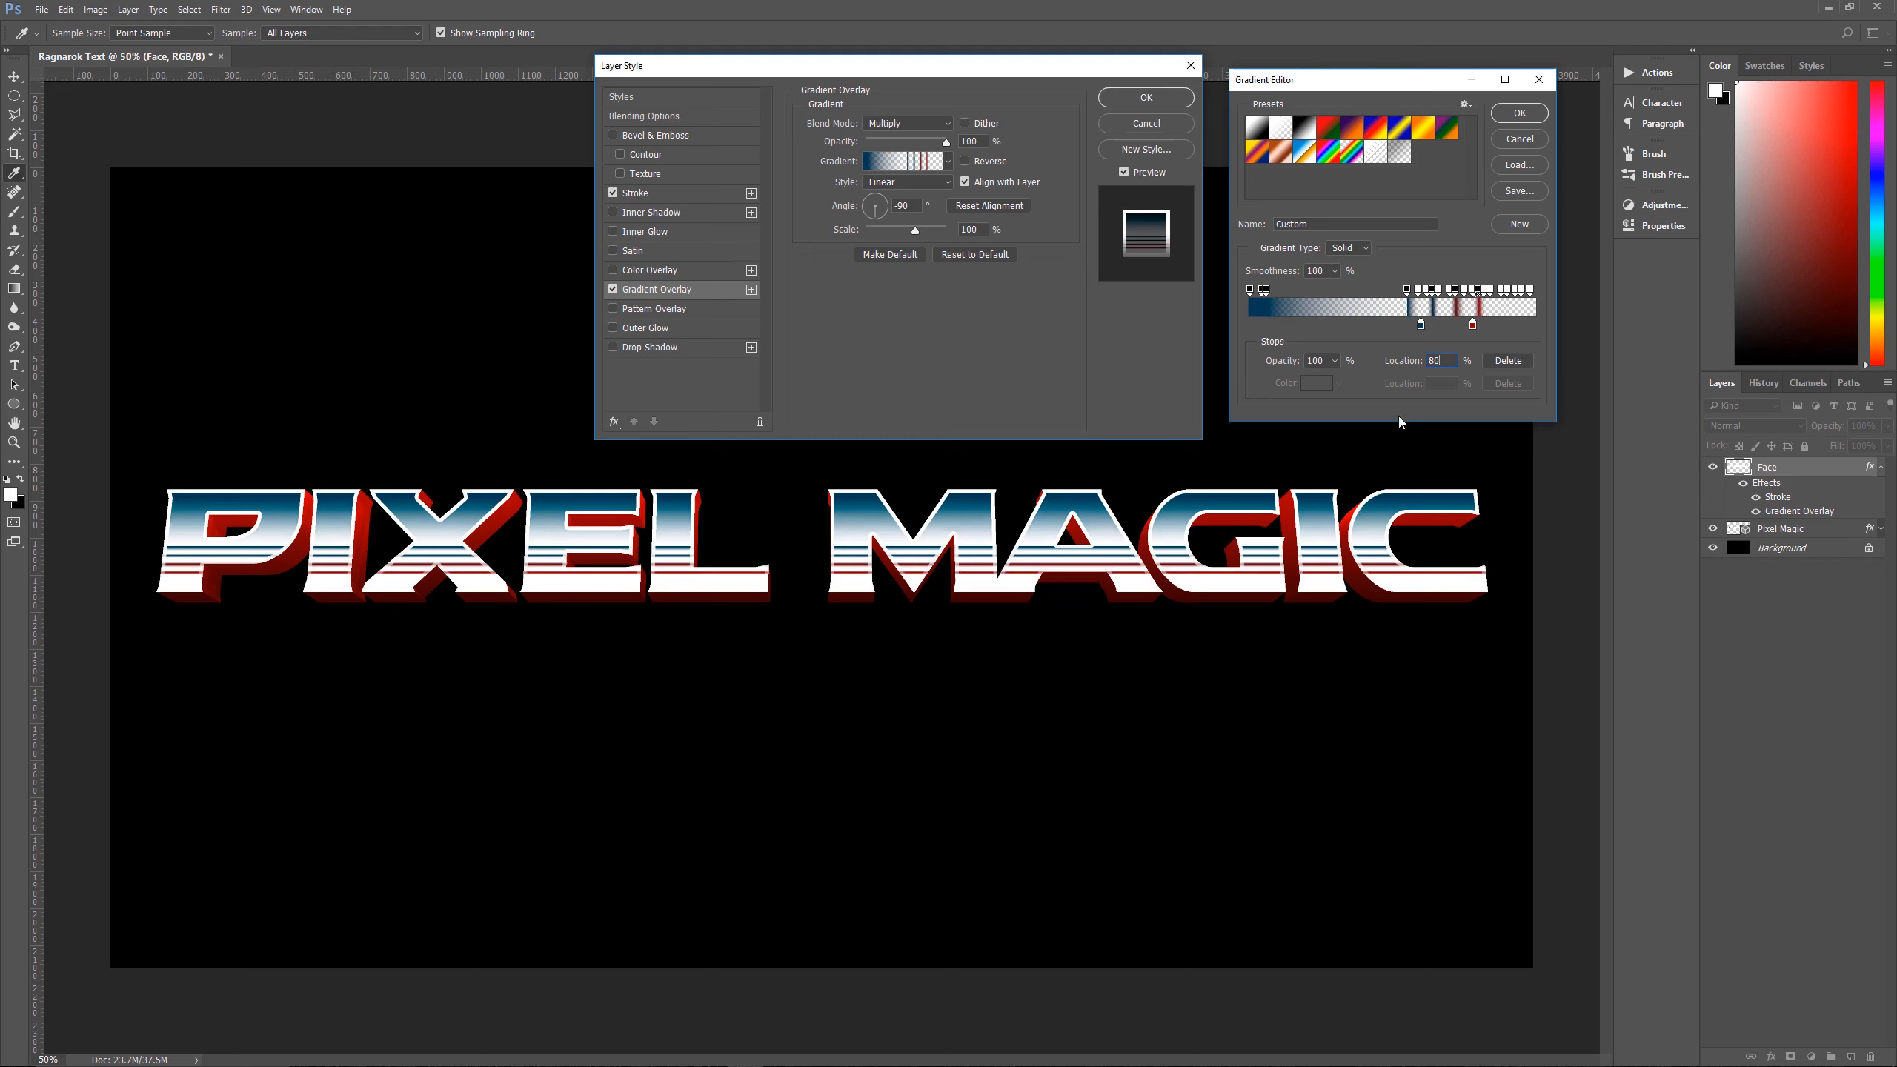
click(1266, 290)
drag(1446, 363, 1376, 364)
text(86)
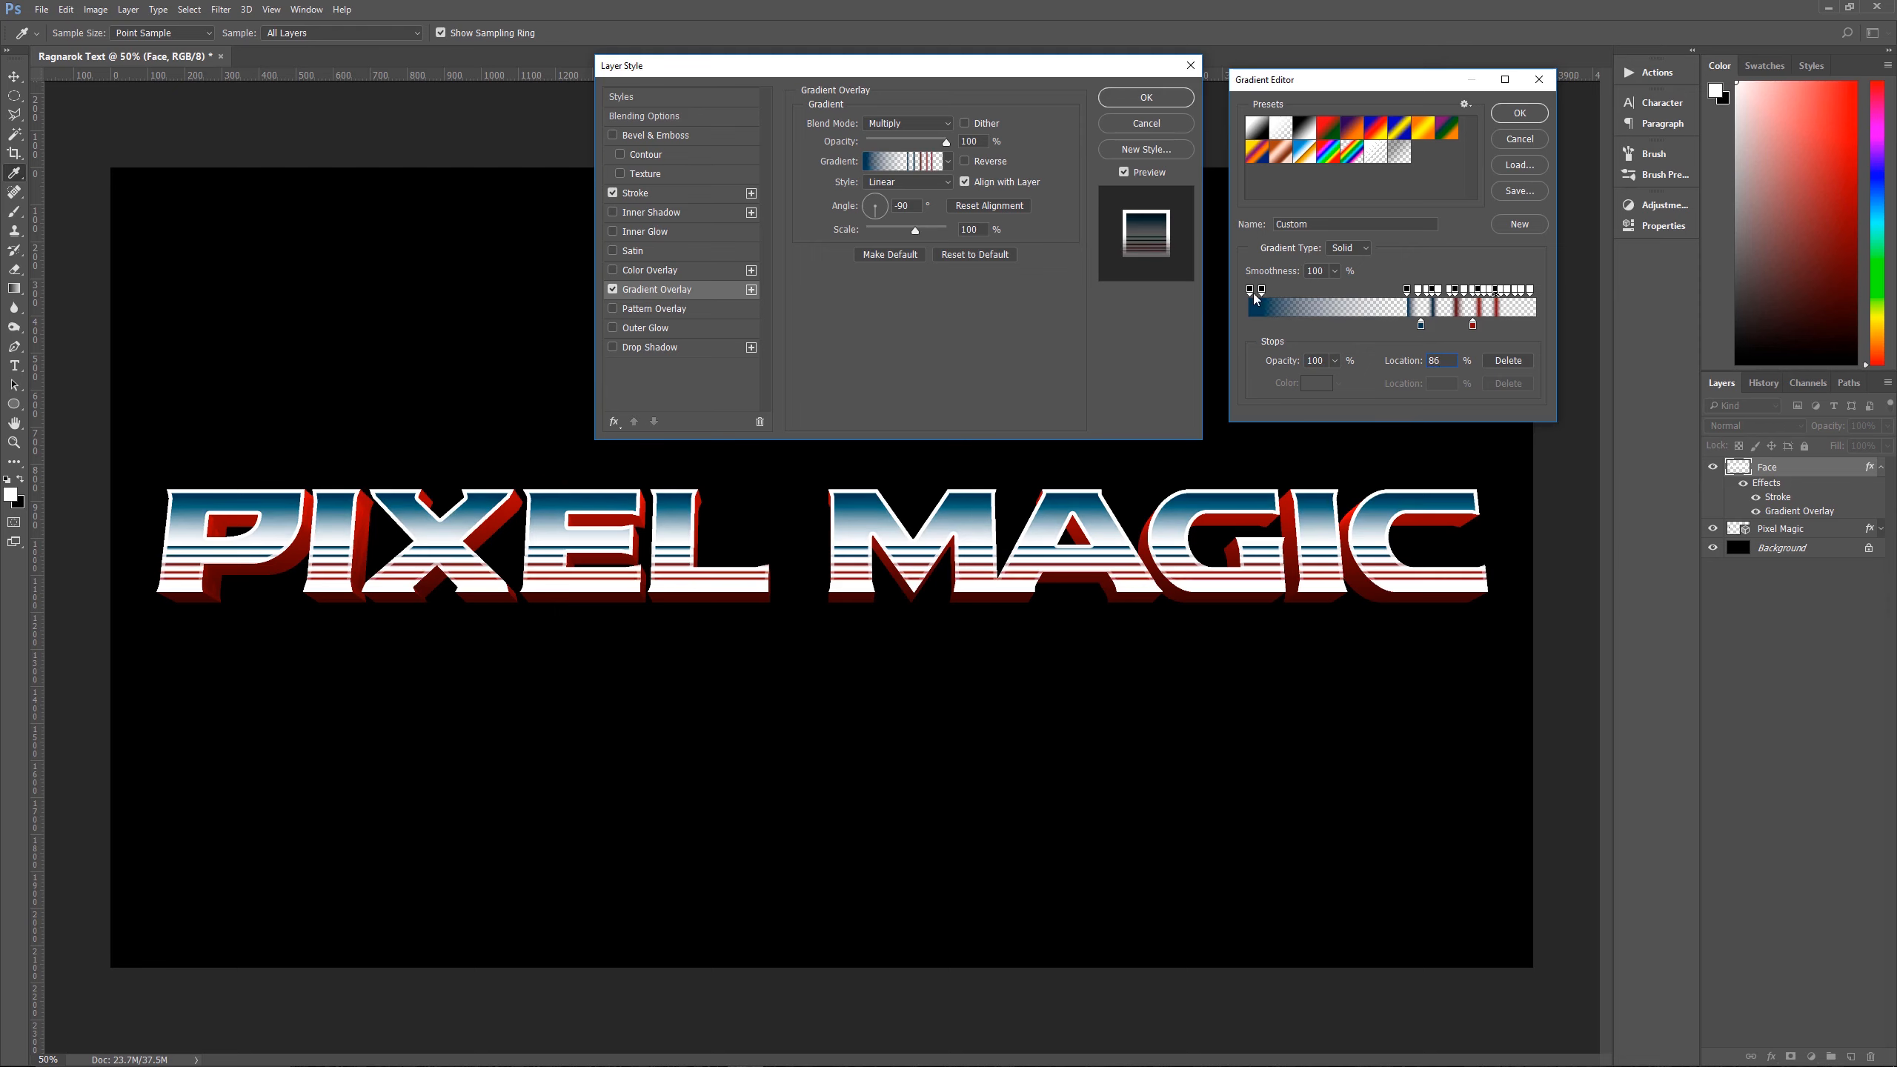
Move the last two 100% opacity stops to locations 92% and 97%, and accept the striped gradient
click(1260, 289)
click(1436, 359)
text(92)
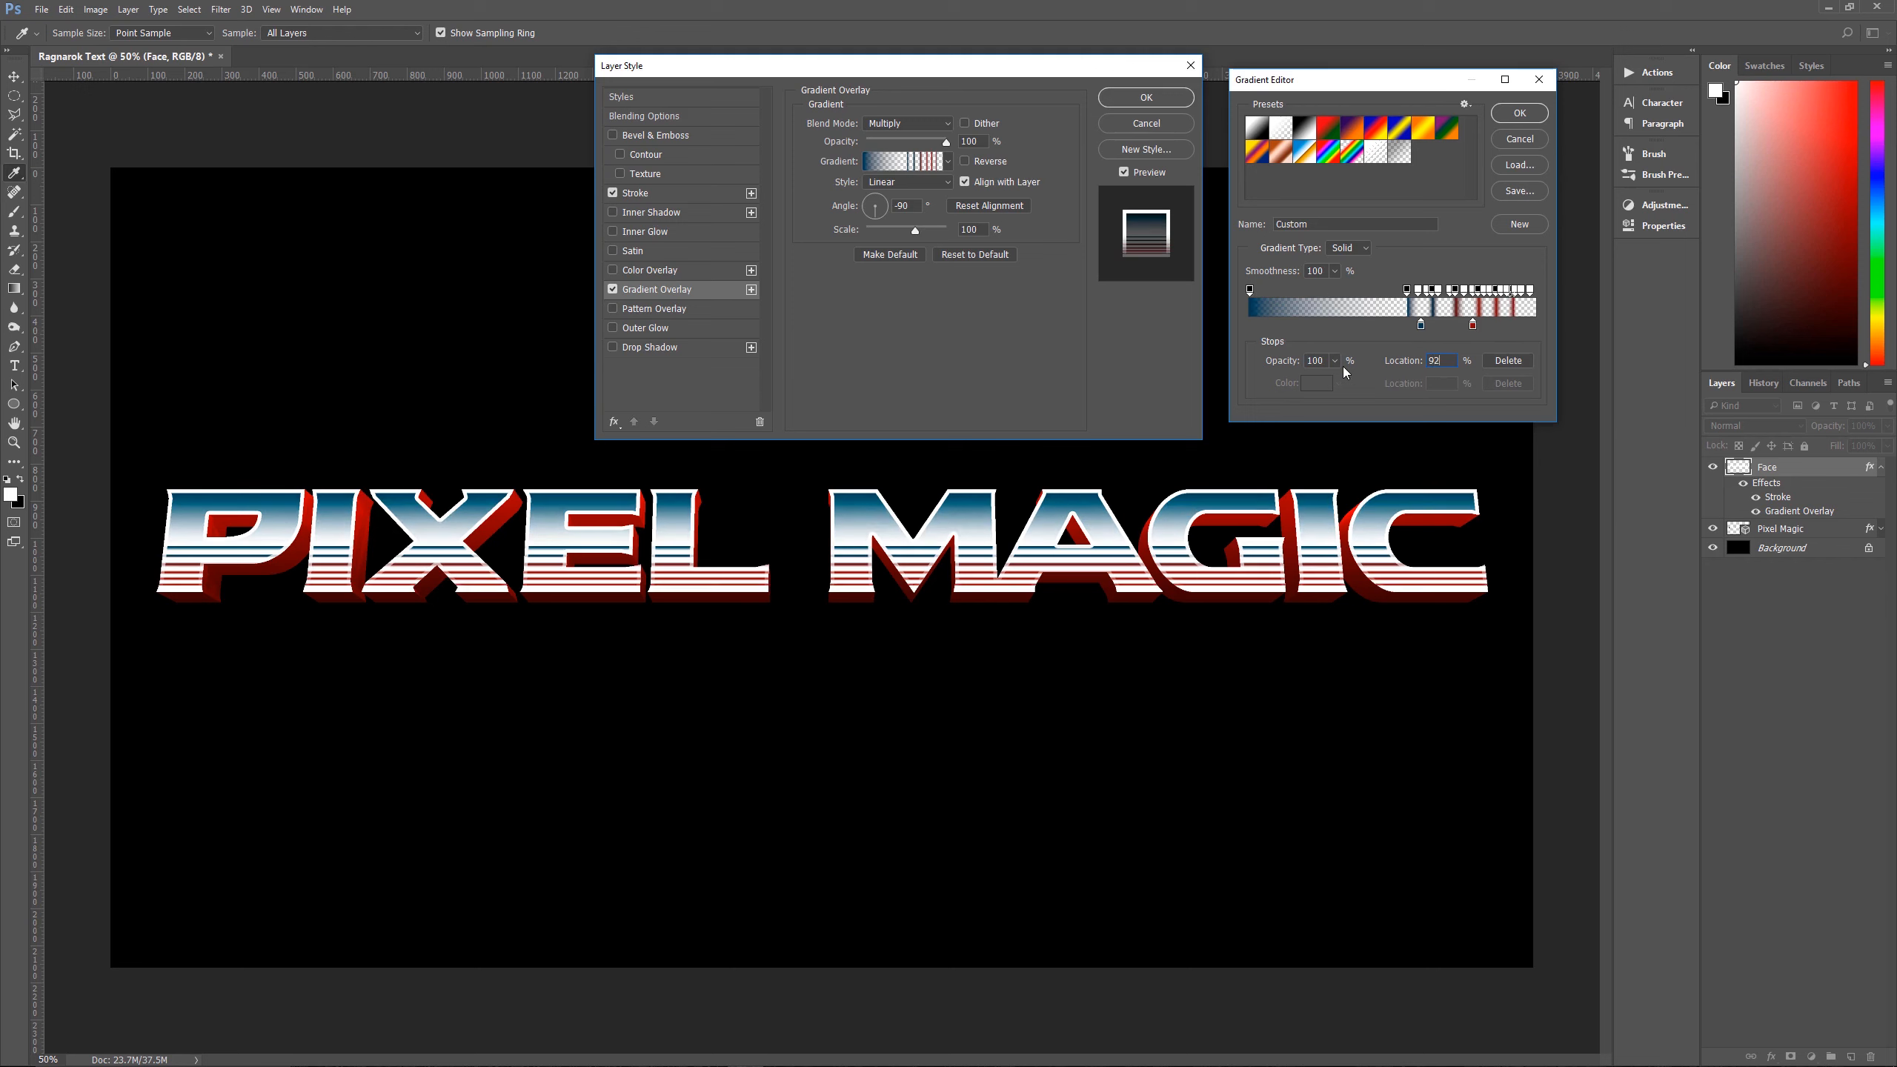
click(1251, 290)
click(1455, 361)
text(97)
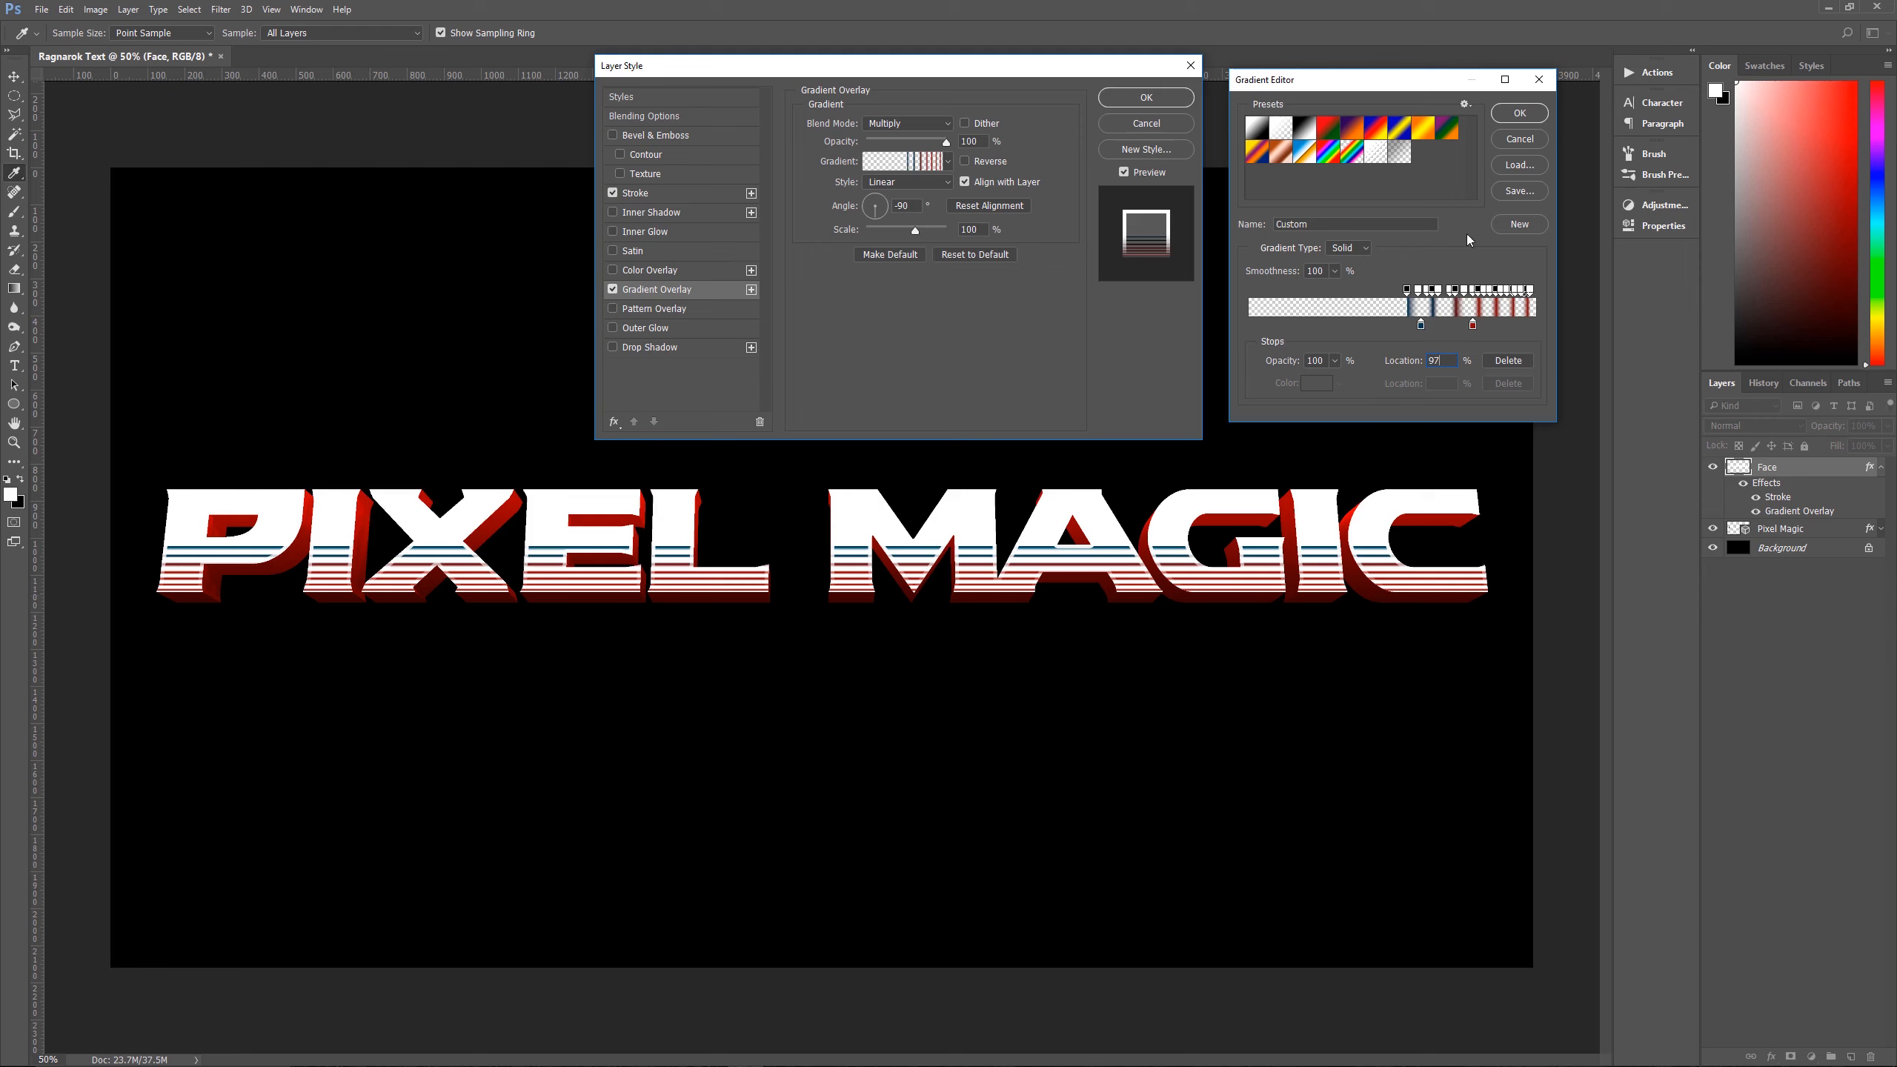
click(1520, 112)
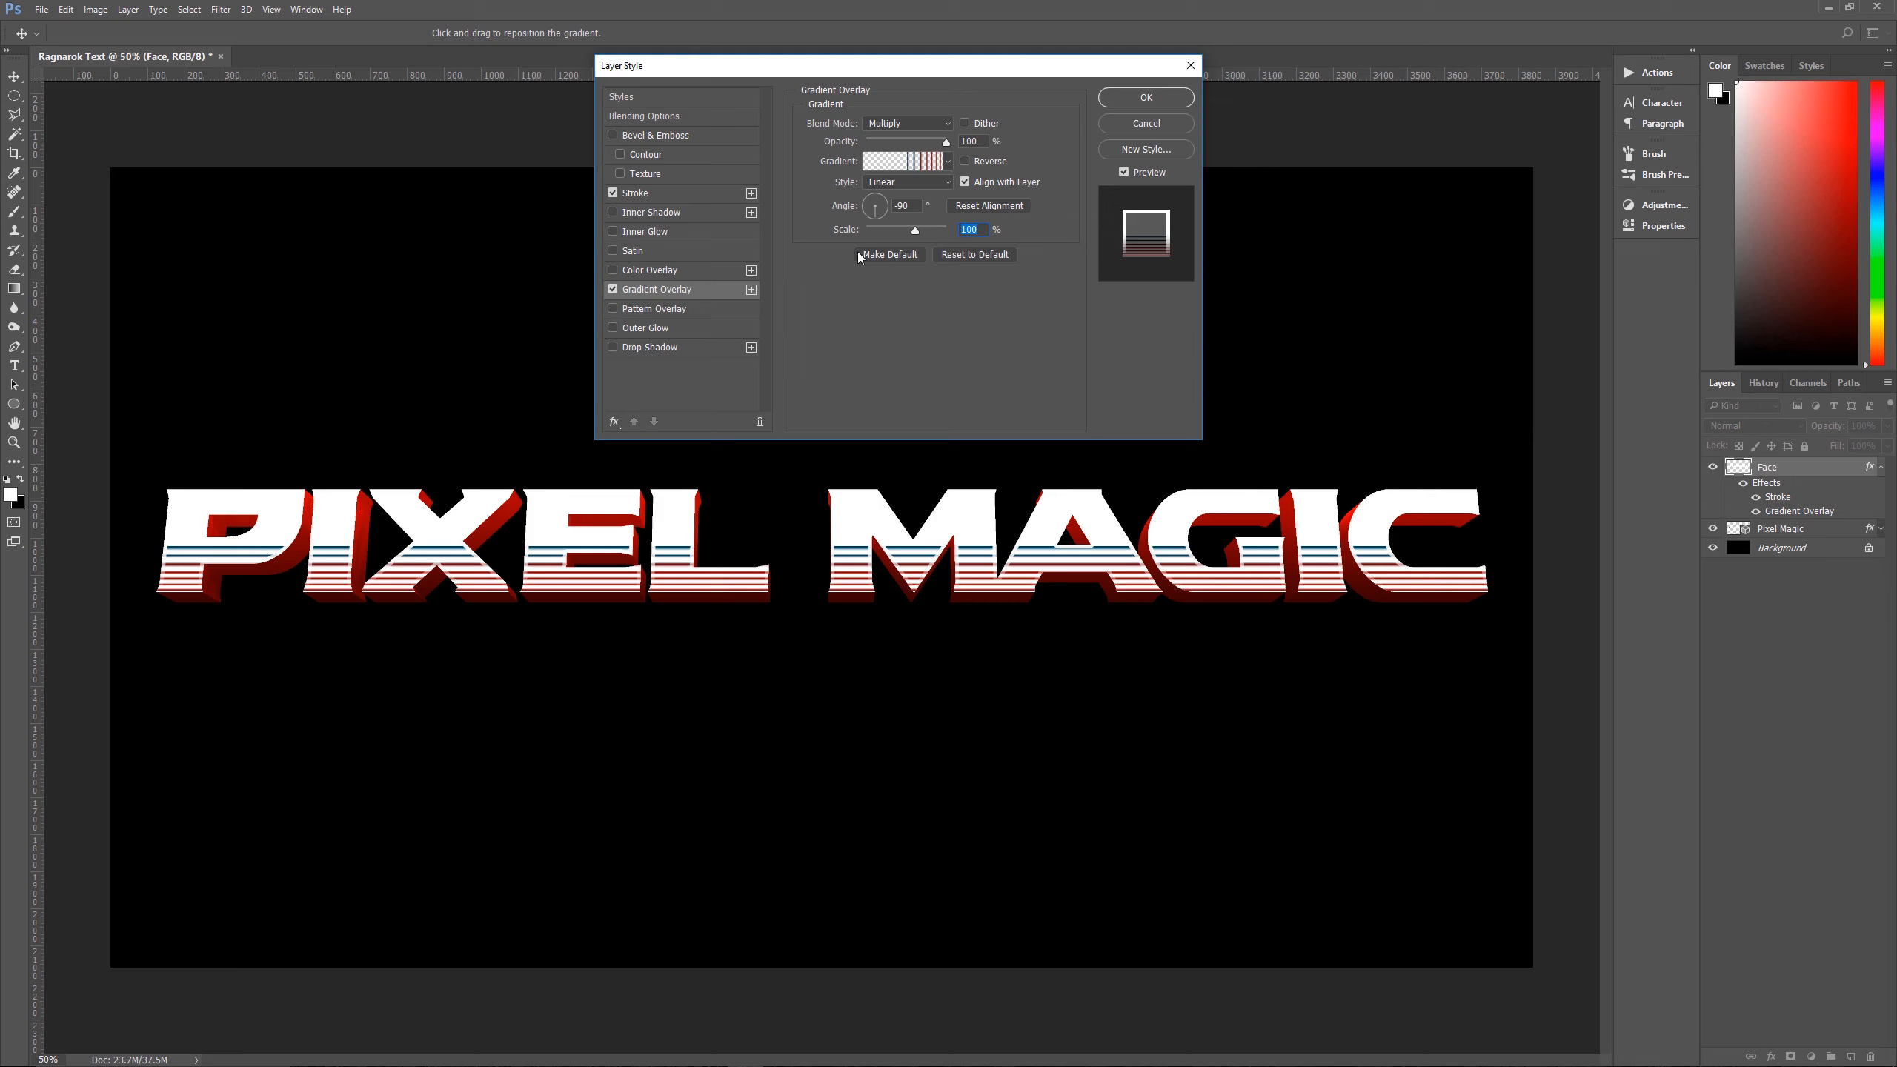
Add a second Gradient Overlay to the Face layer and set the lower overlay's blend mode to Normal
click(751, 290)
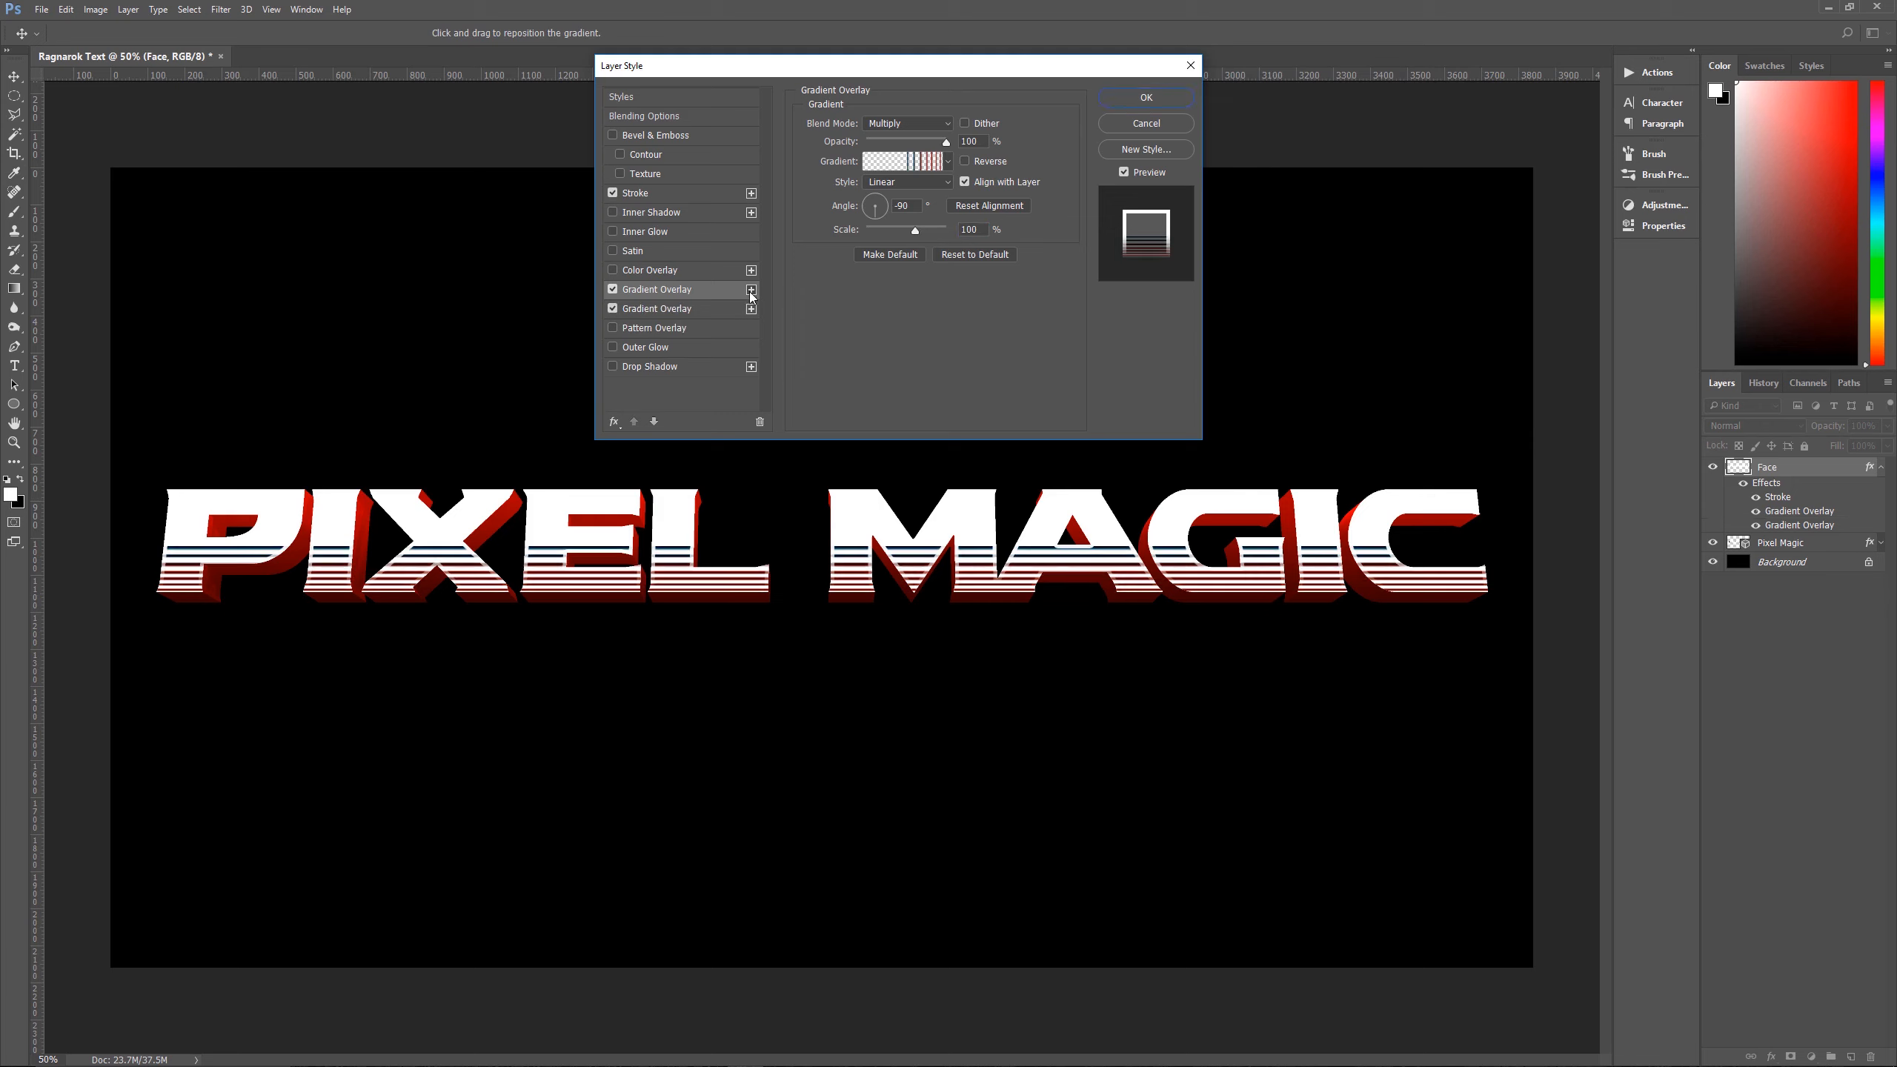
click(670, 313)
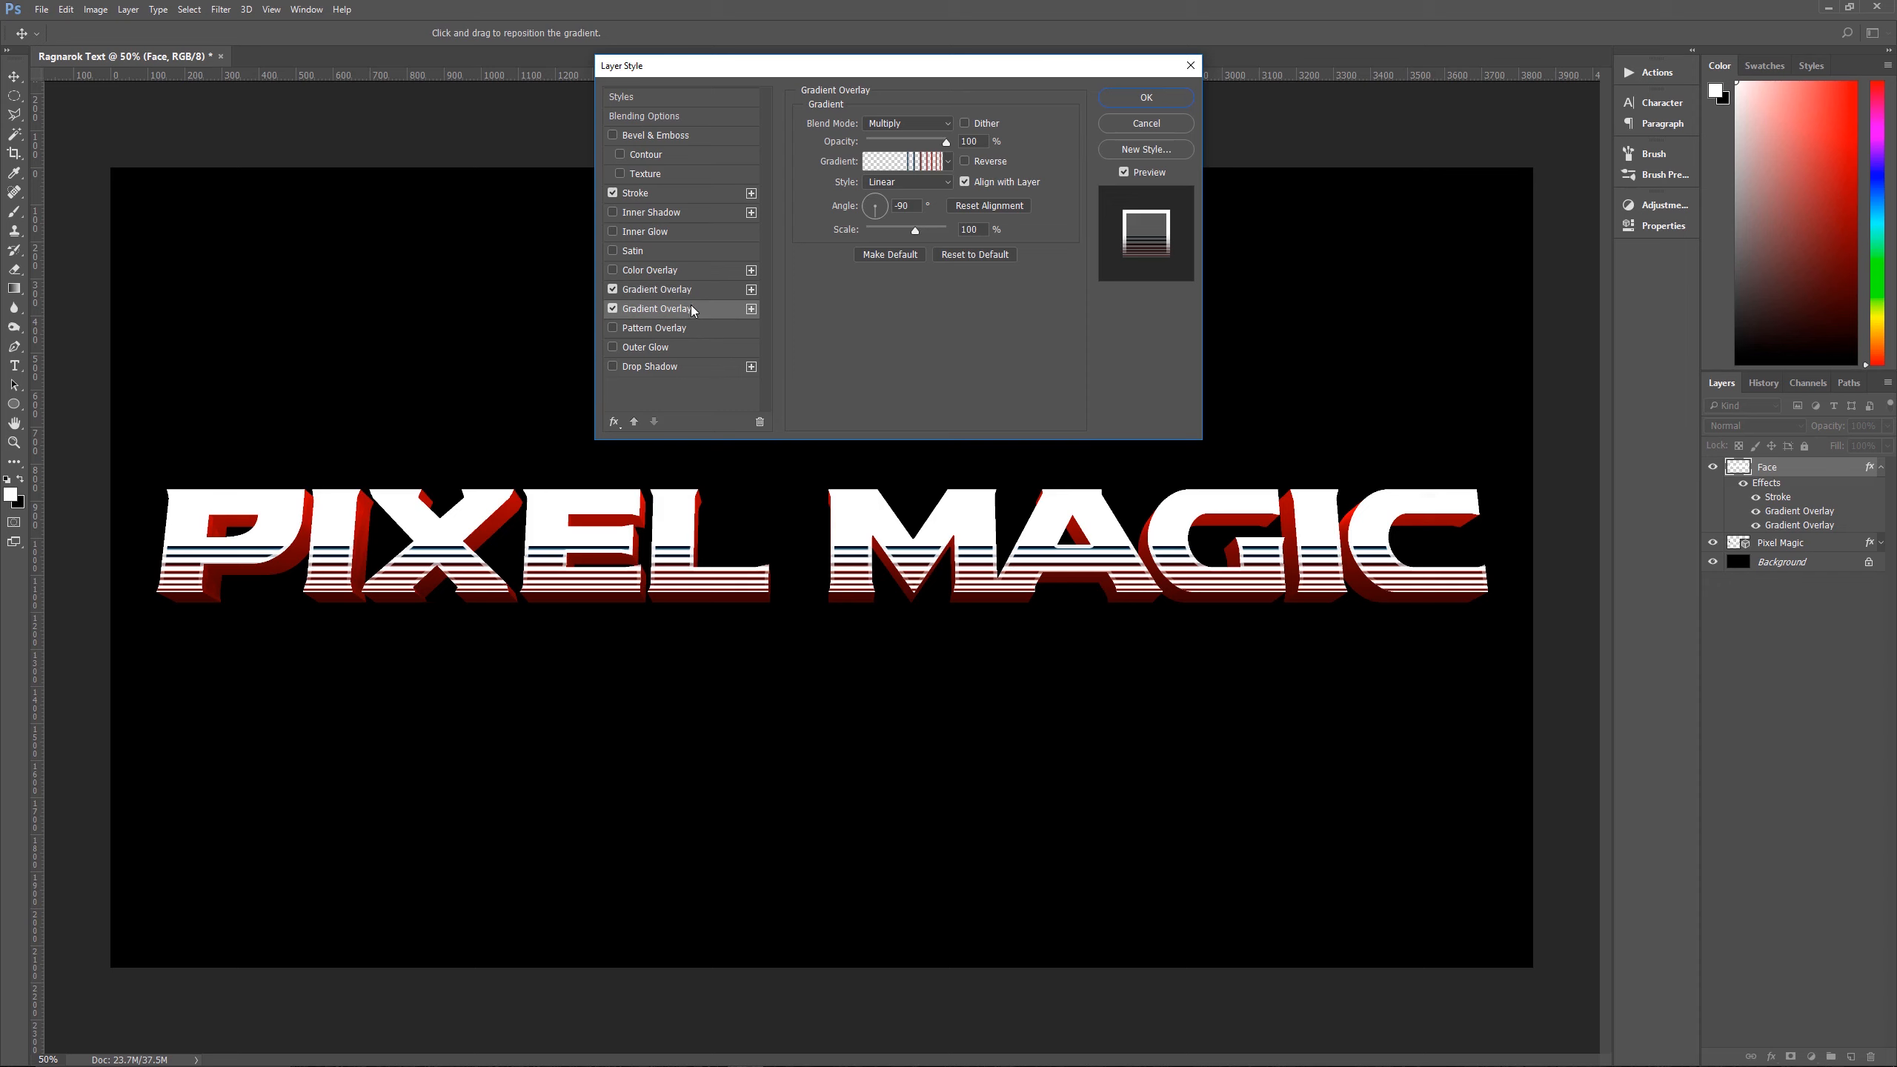
click(905, 123)
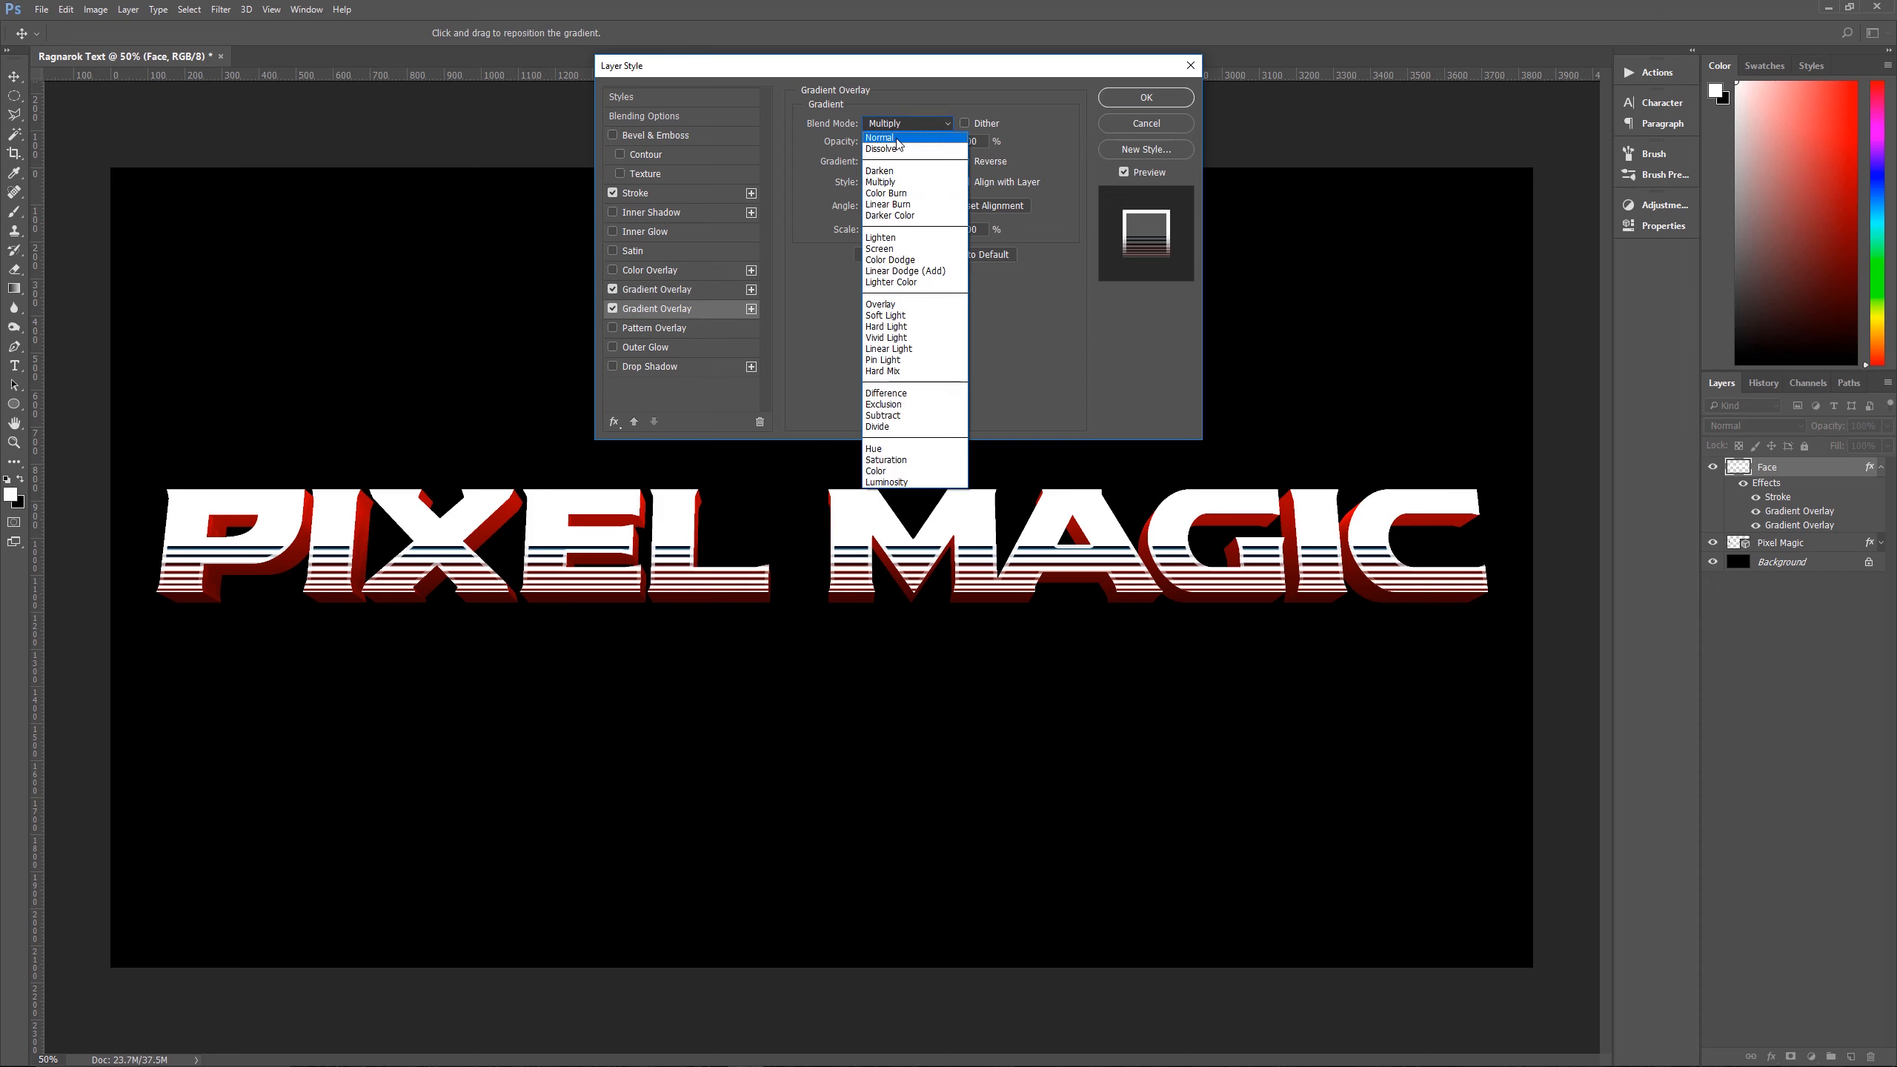
click(896, 139)
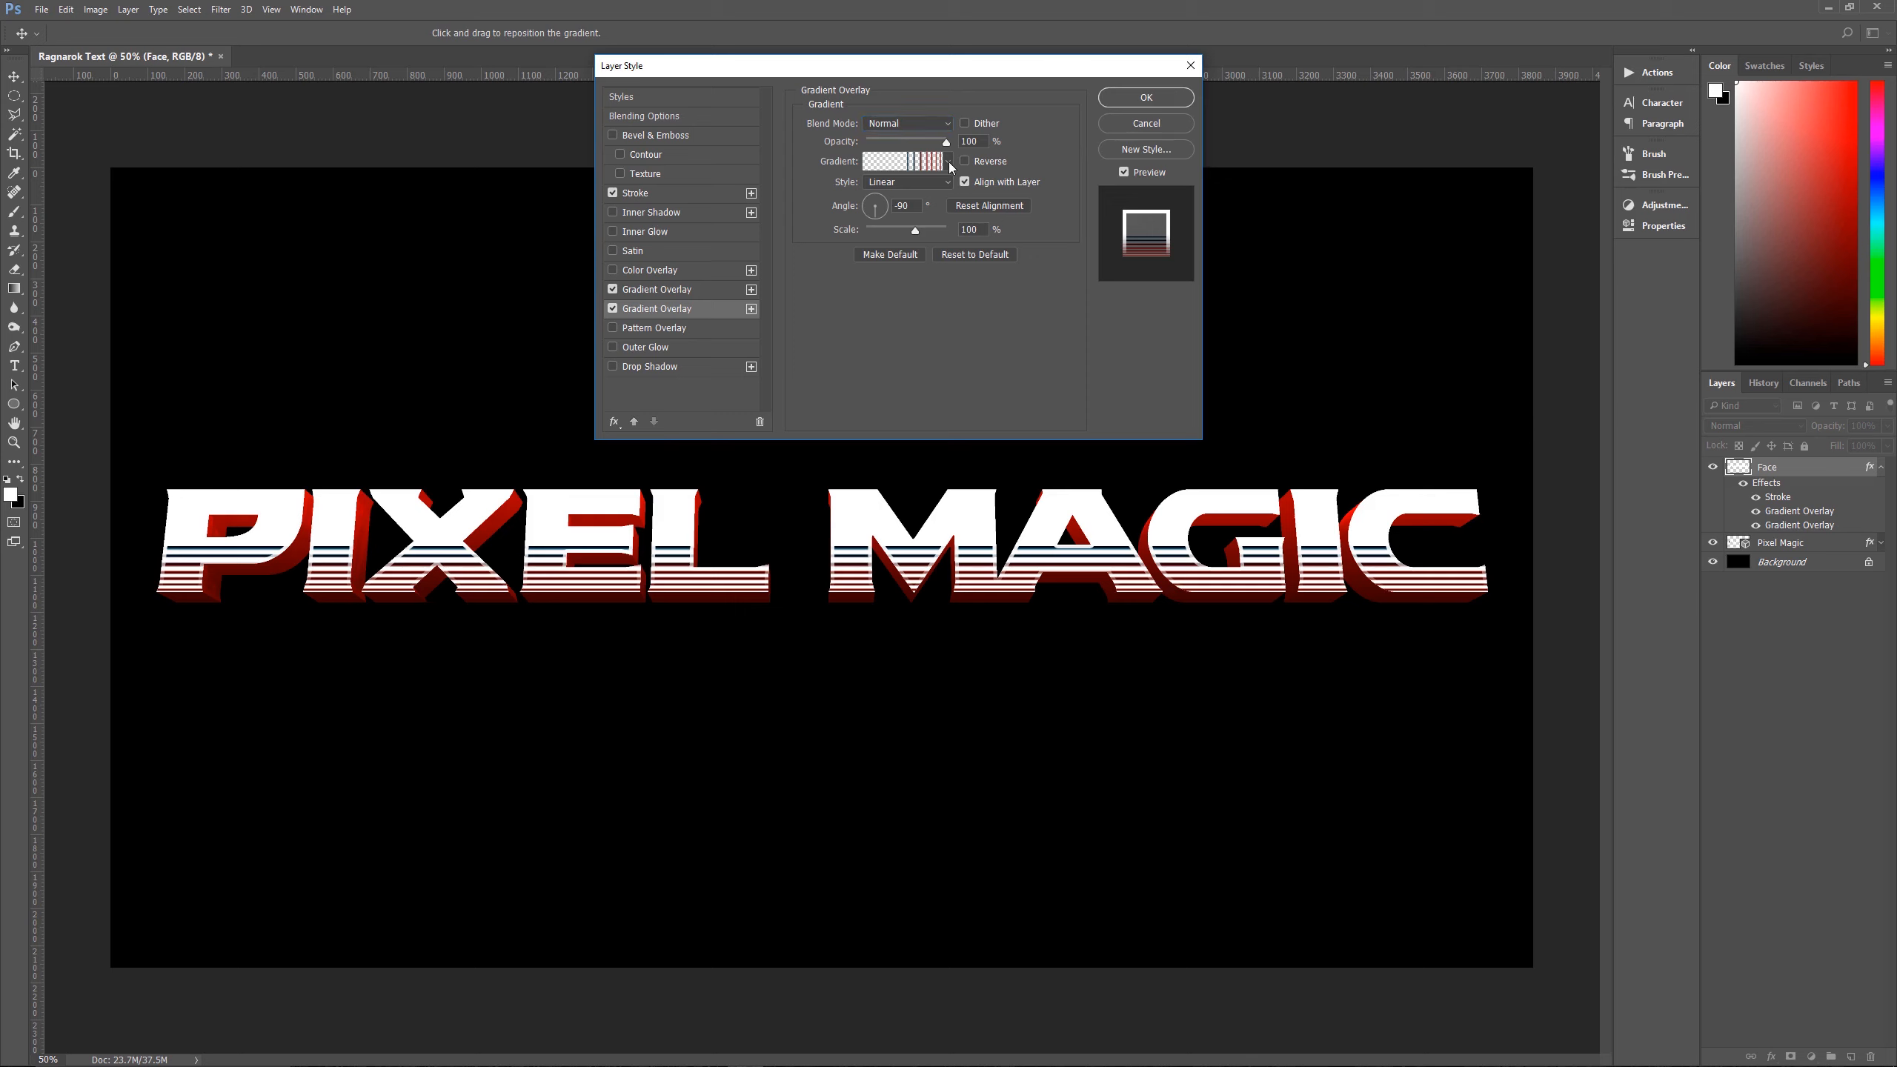
click(948, 161)
click(947, 162)
click(900, 170)
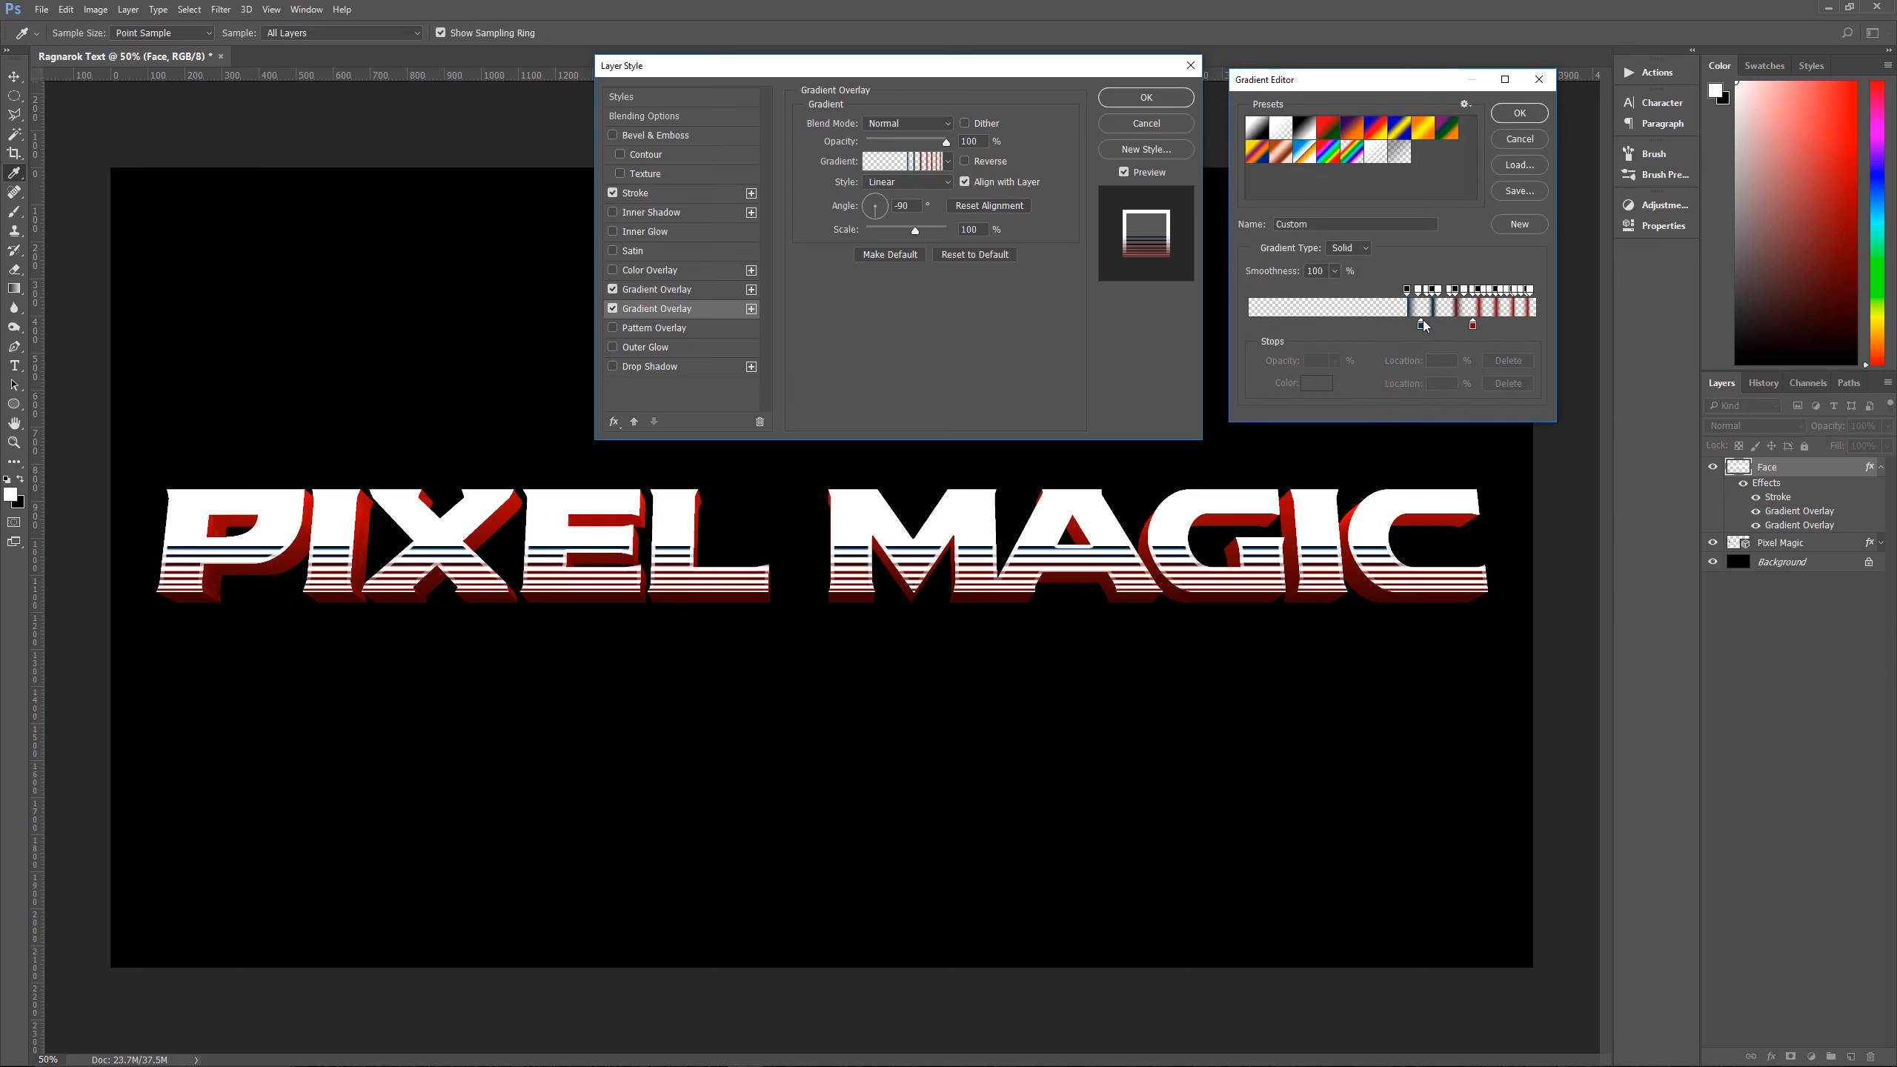
click(1521, 142)
Replace the lower overlay's gradient with the Red, Green preset
click(950, 160)
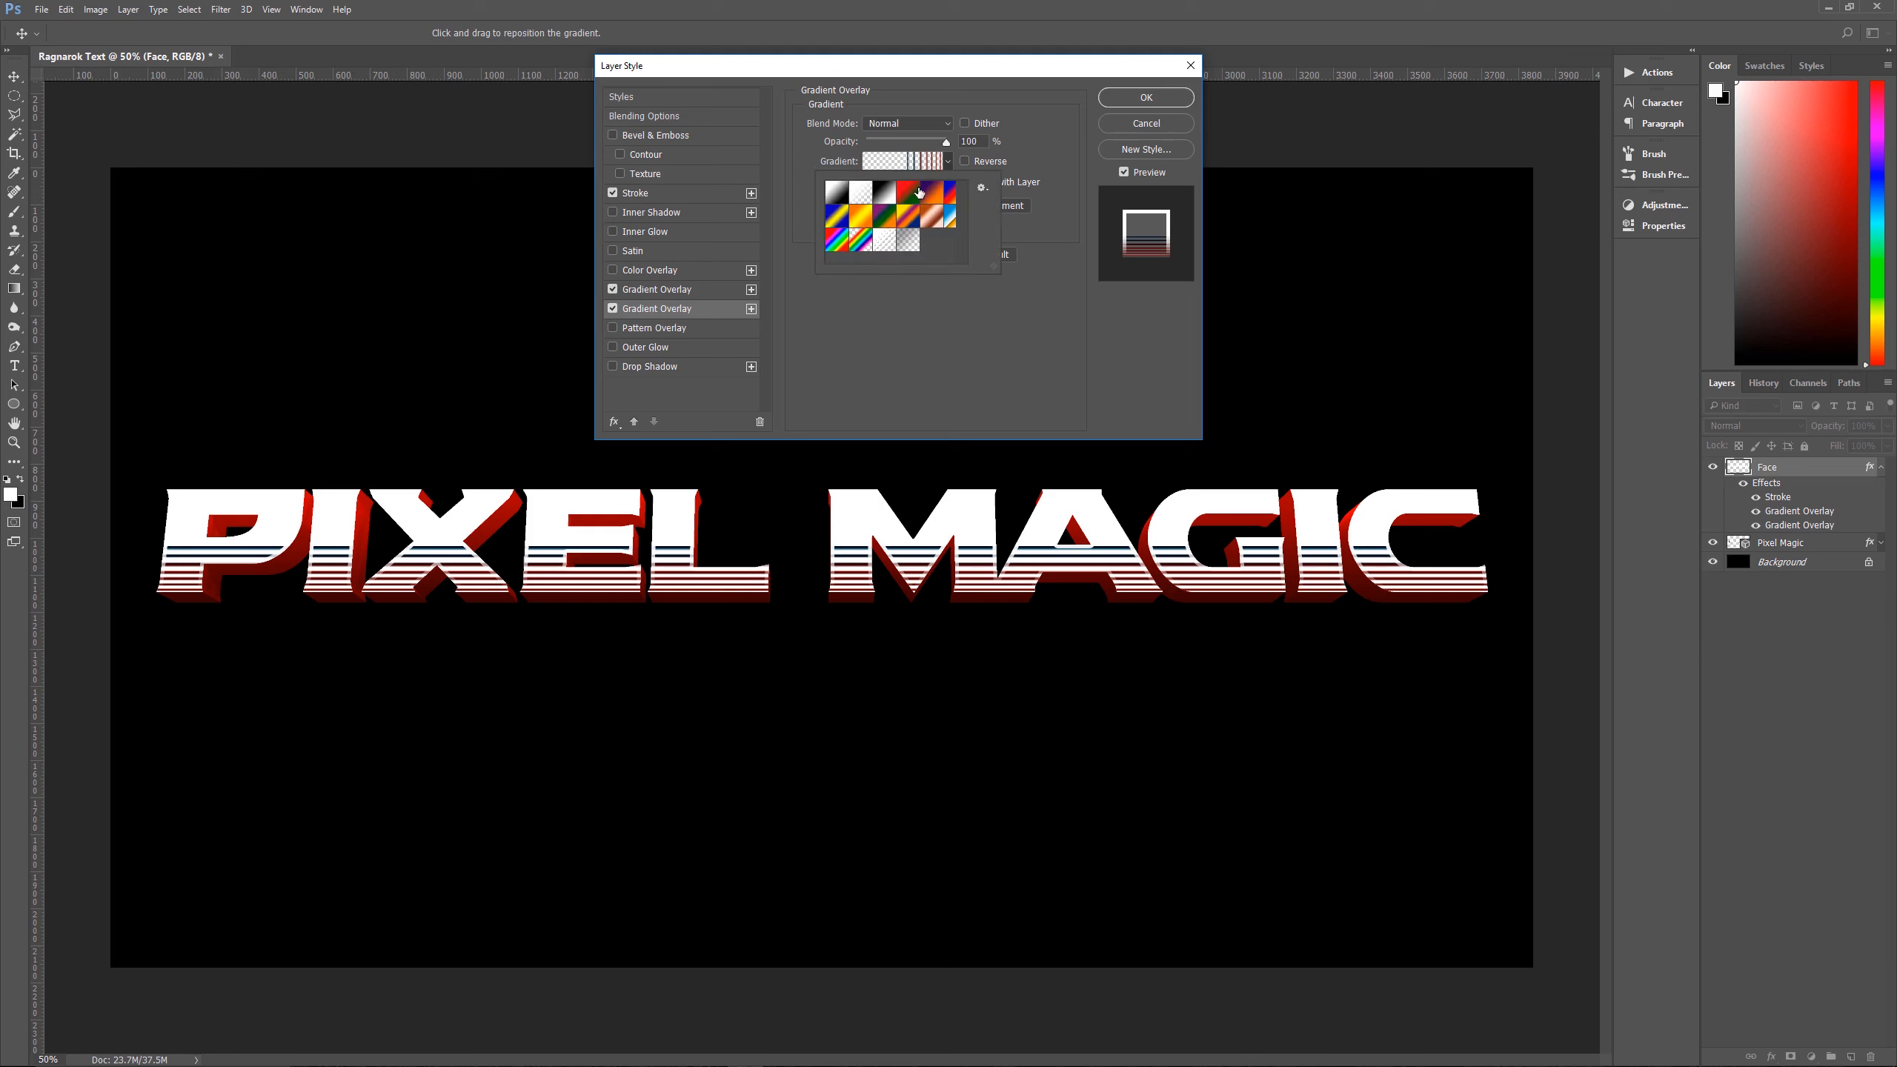
click(920, 193)
click(950, 160)
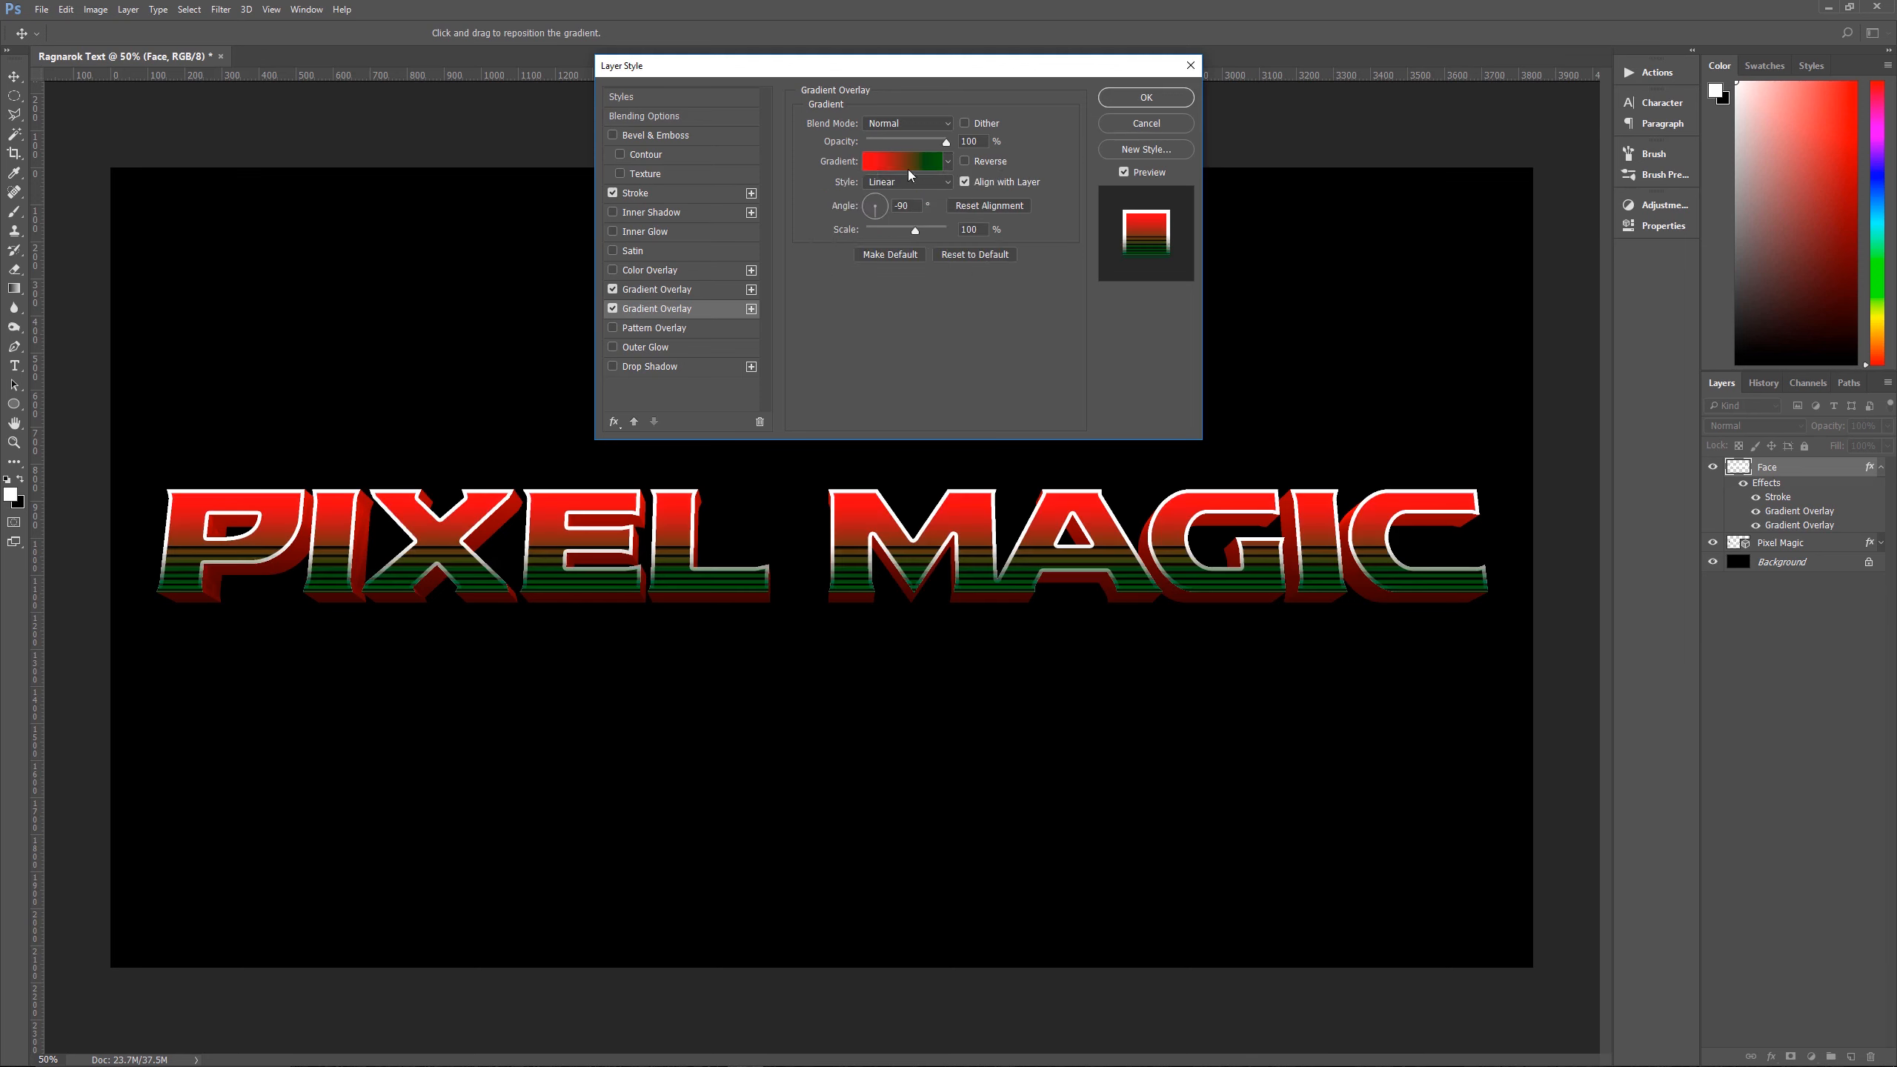
Edit the lower overlay's gradient and add a white color stop at location 18%
click(925, 163)
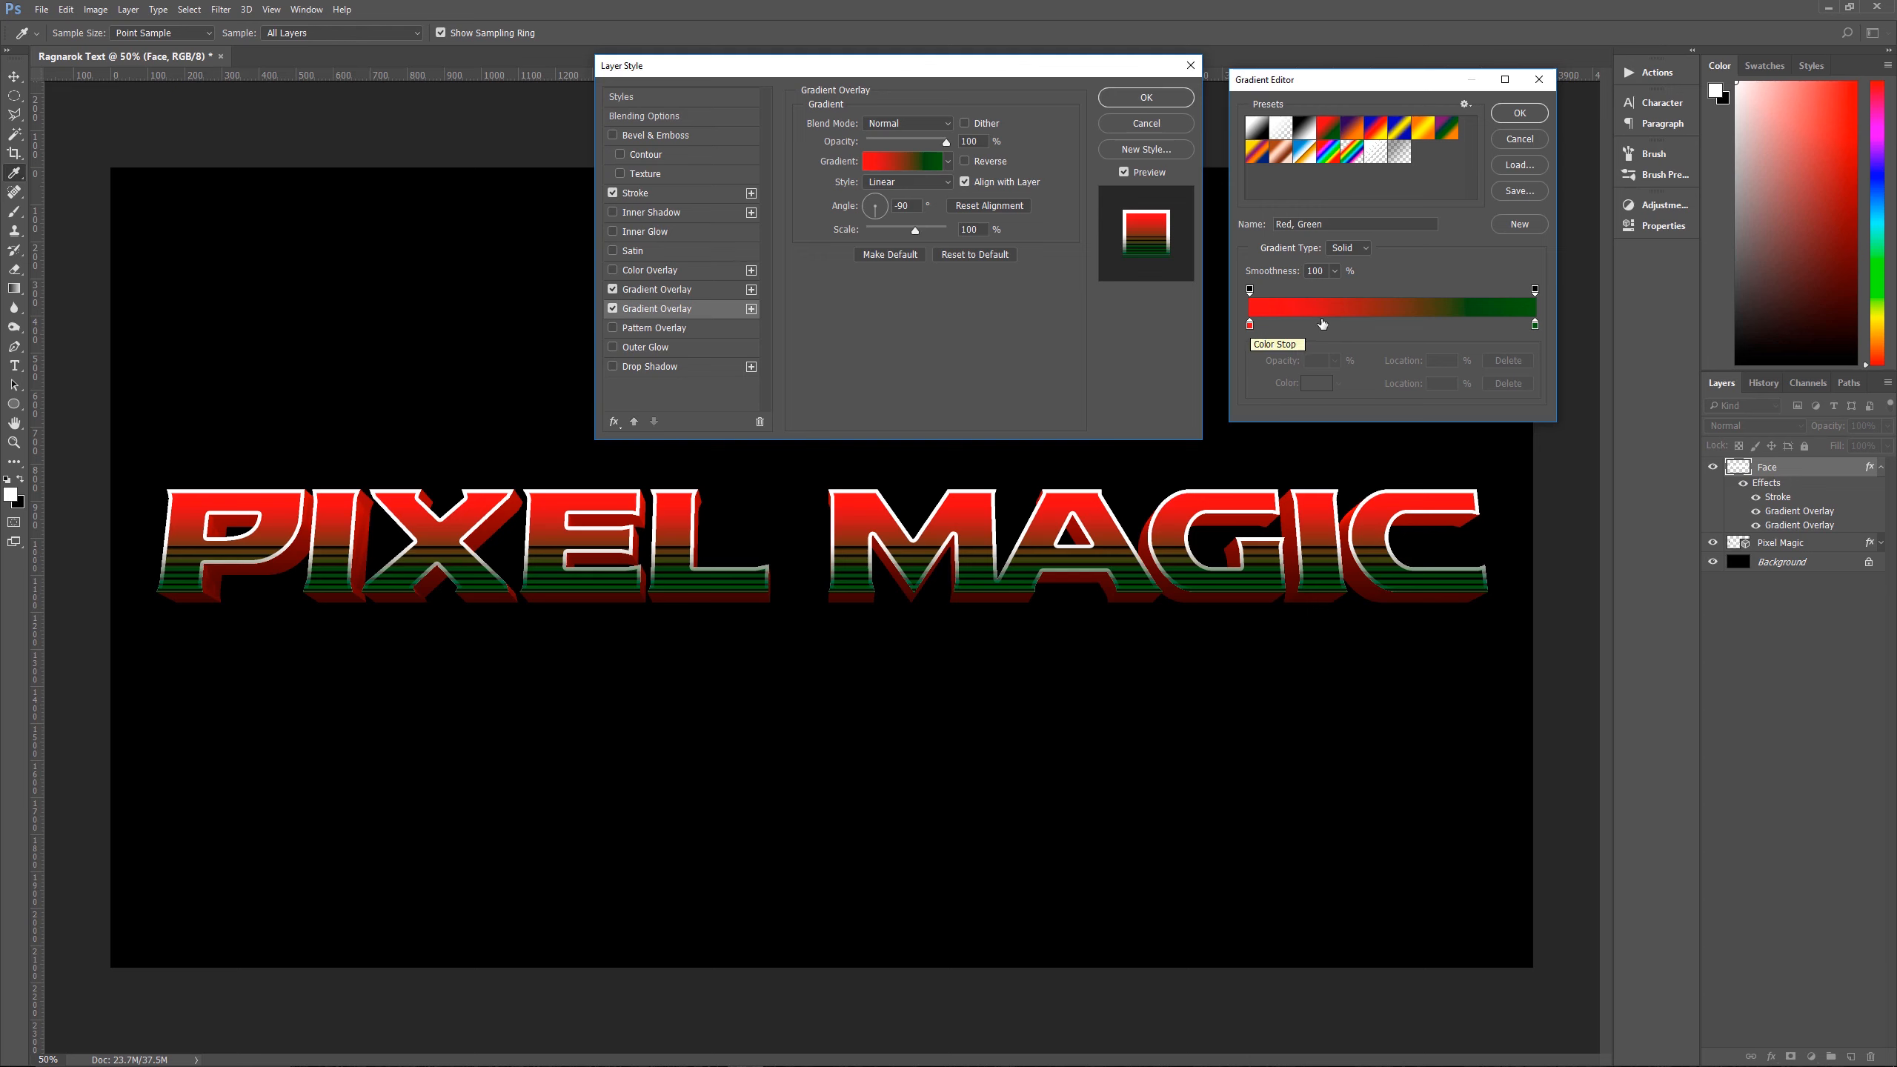
click(1320, 325)
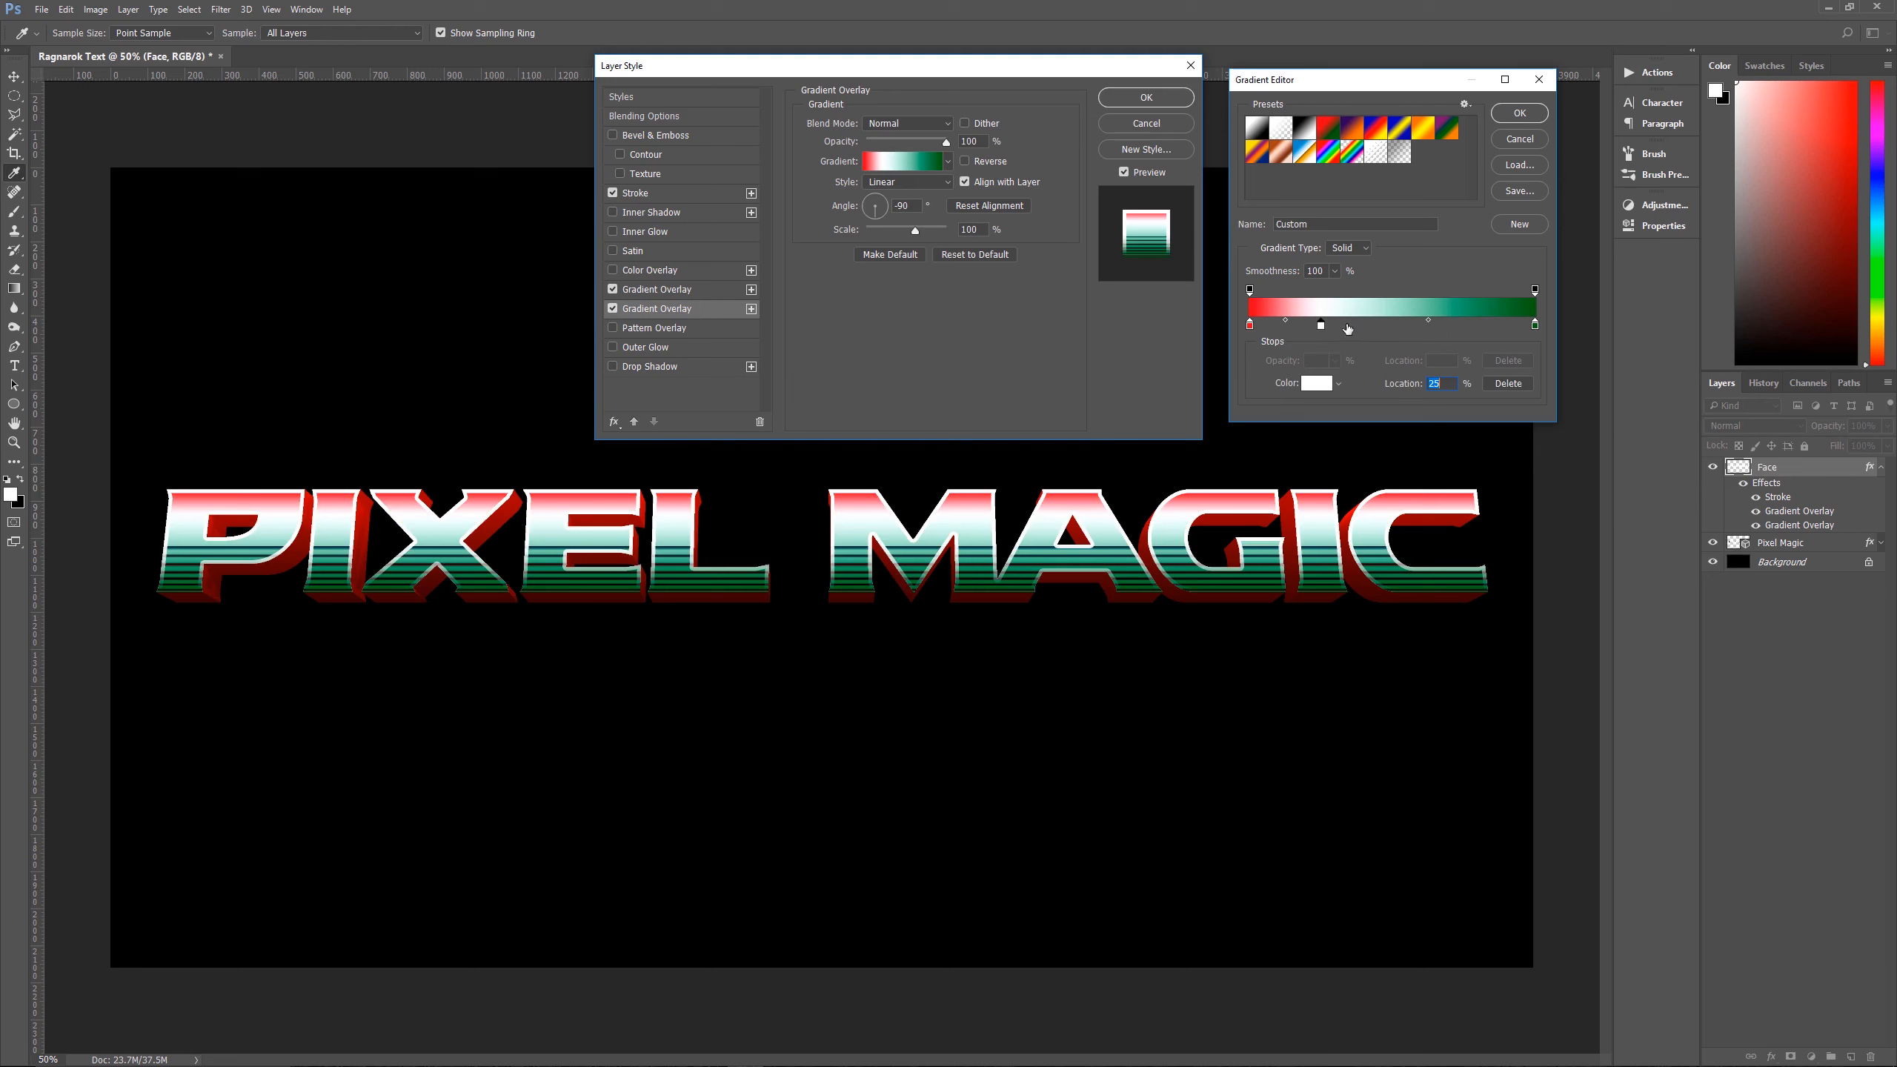
drag(1322, 329, 1312, 329)
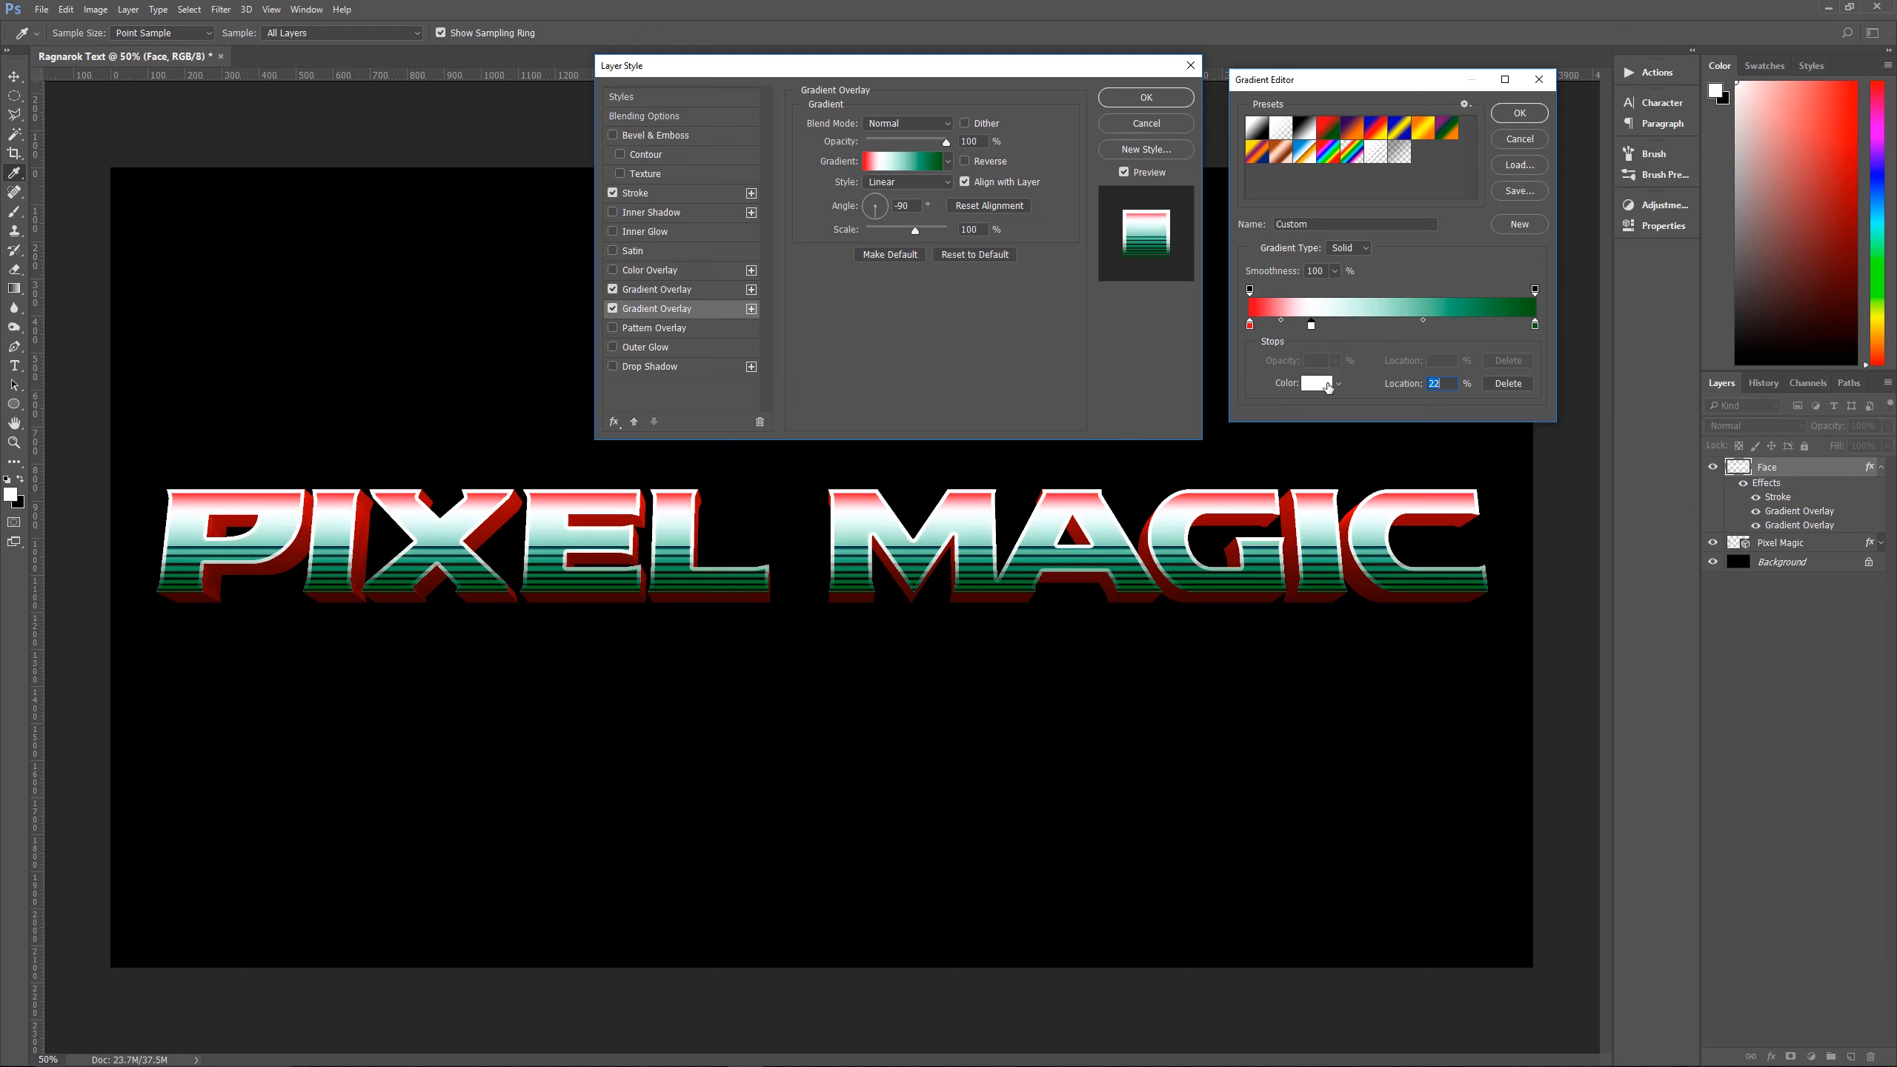
click(1318, 382)
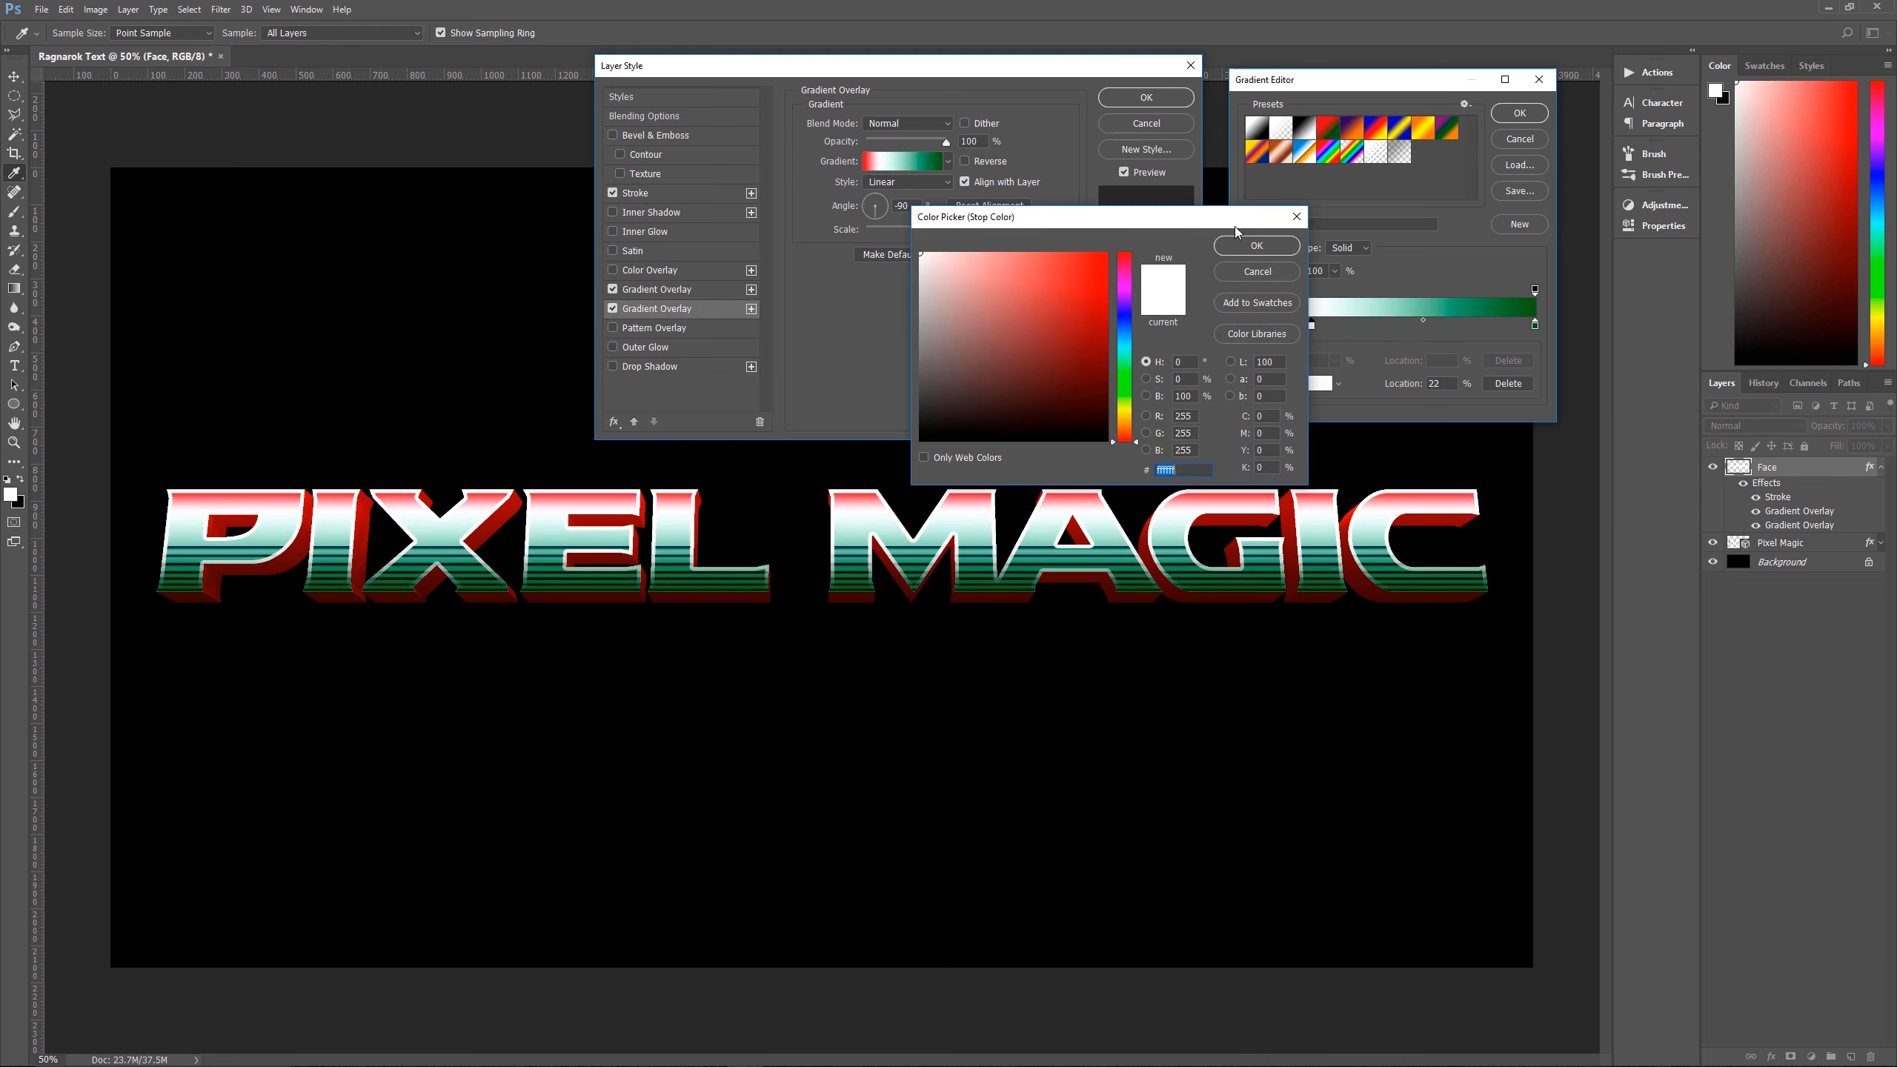
click(1258, 274)
drag(1310, 327, 1301, 332)
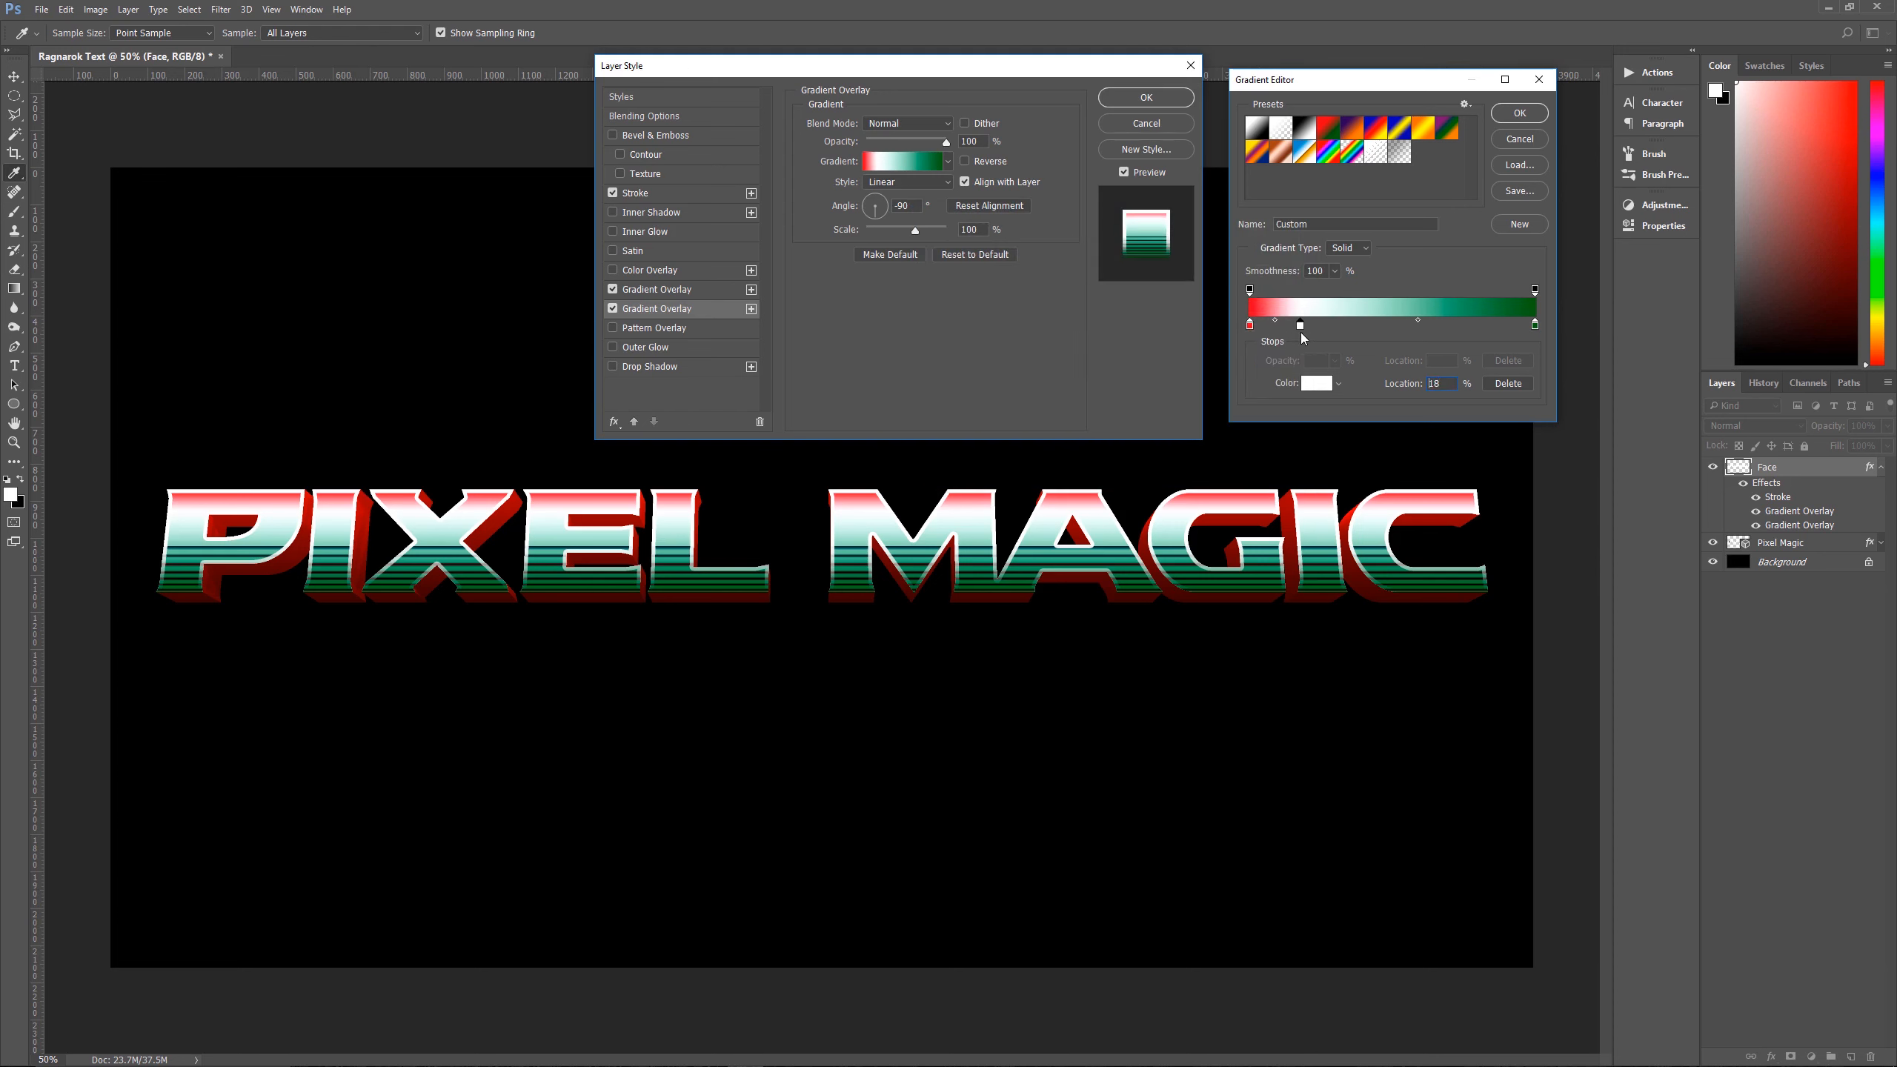
Add a third color stop at location 61%, based on the red start stop
click(1251, 325)
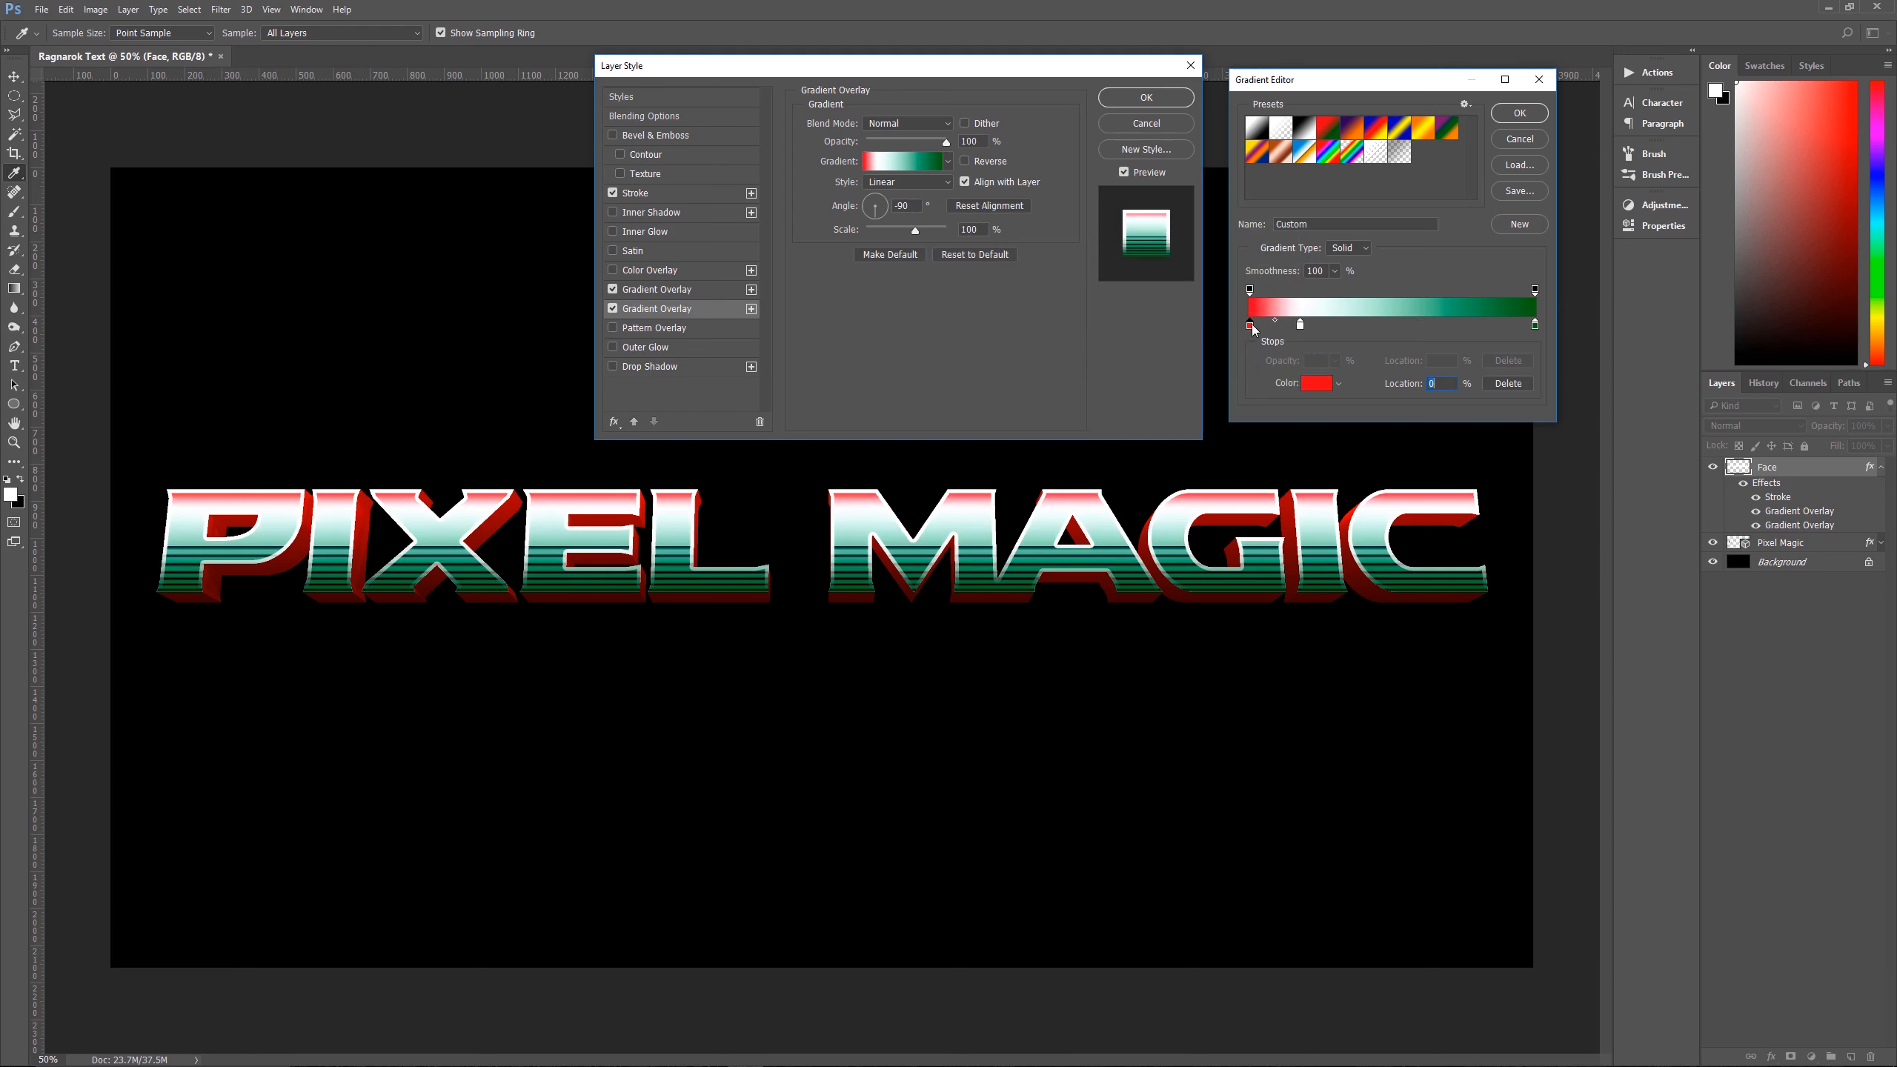
click(1425, 325)
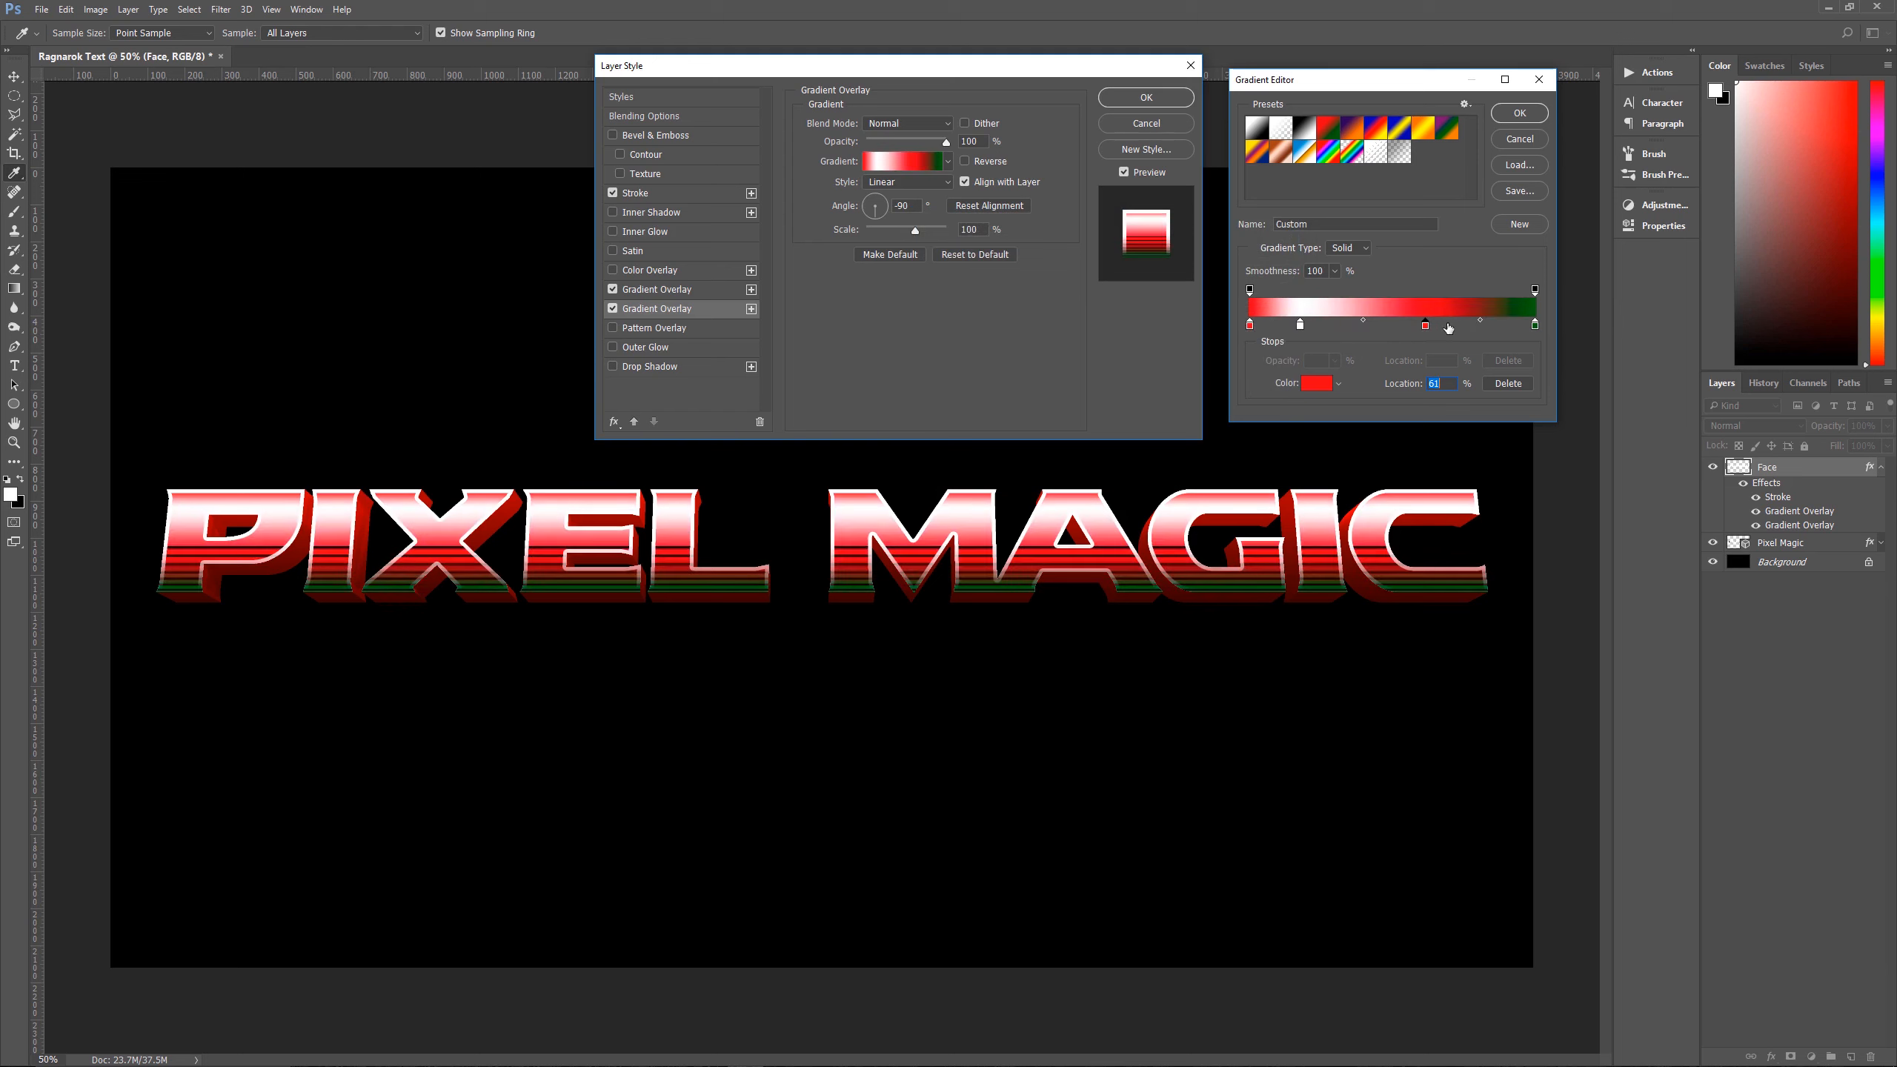
click(1534, 325)
Set the gradient's start stop color to #159adf
double_click(1250, 326)
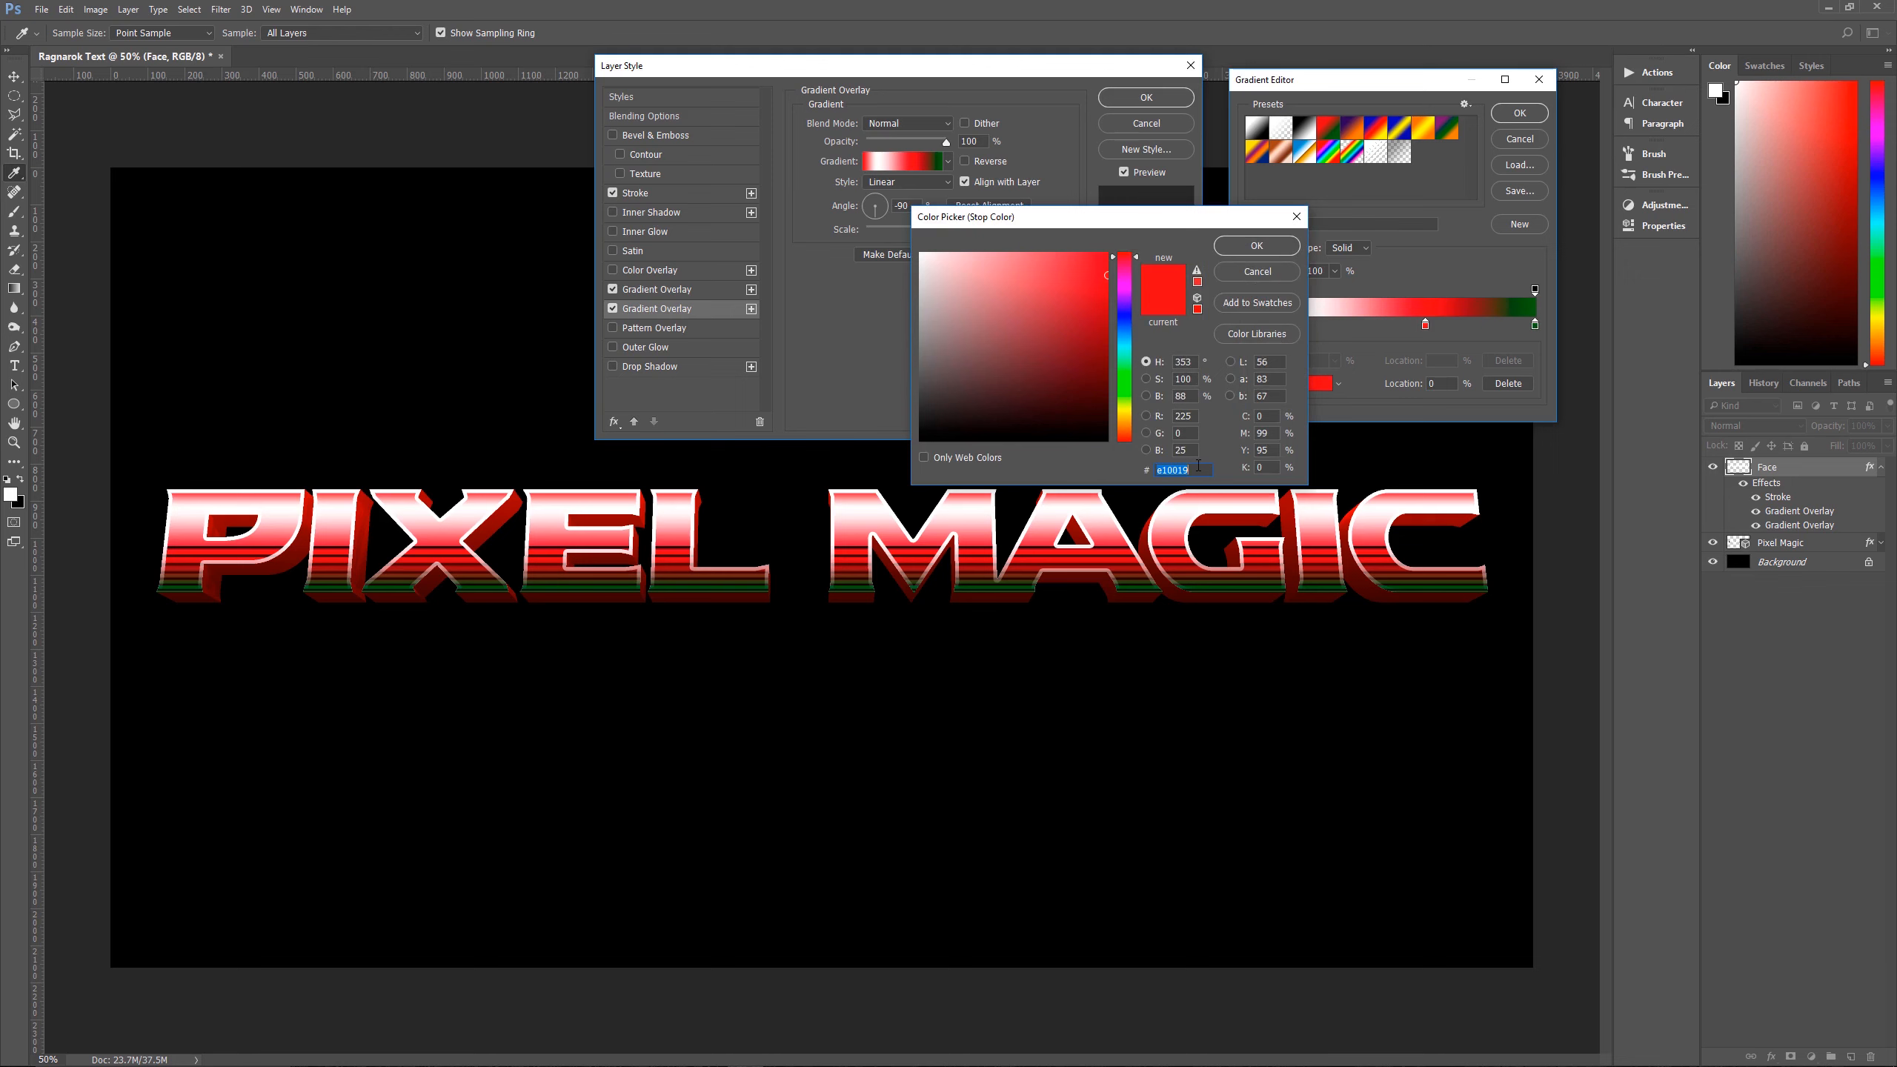
text(159)
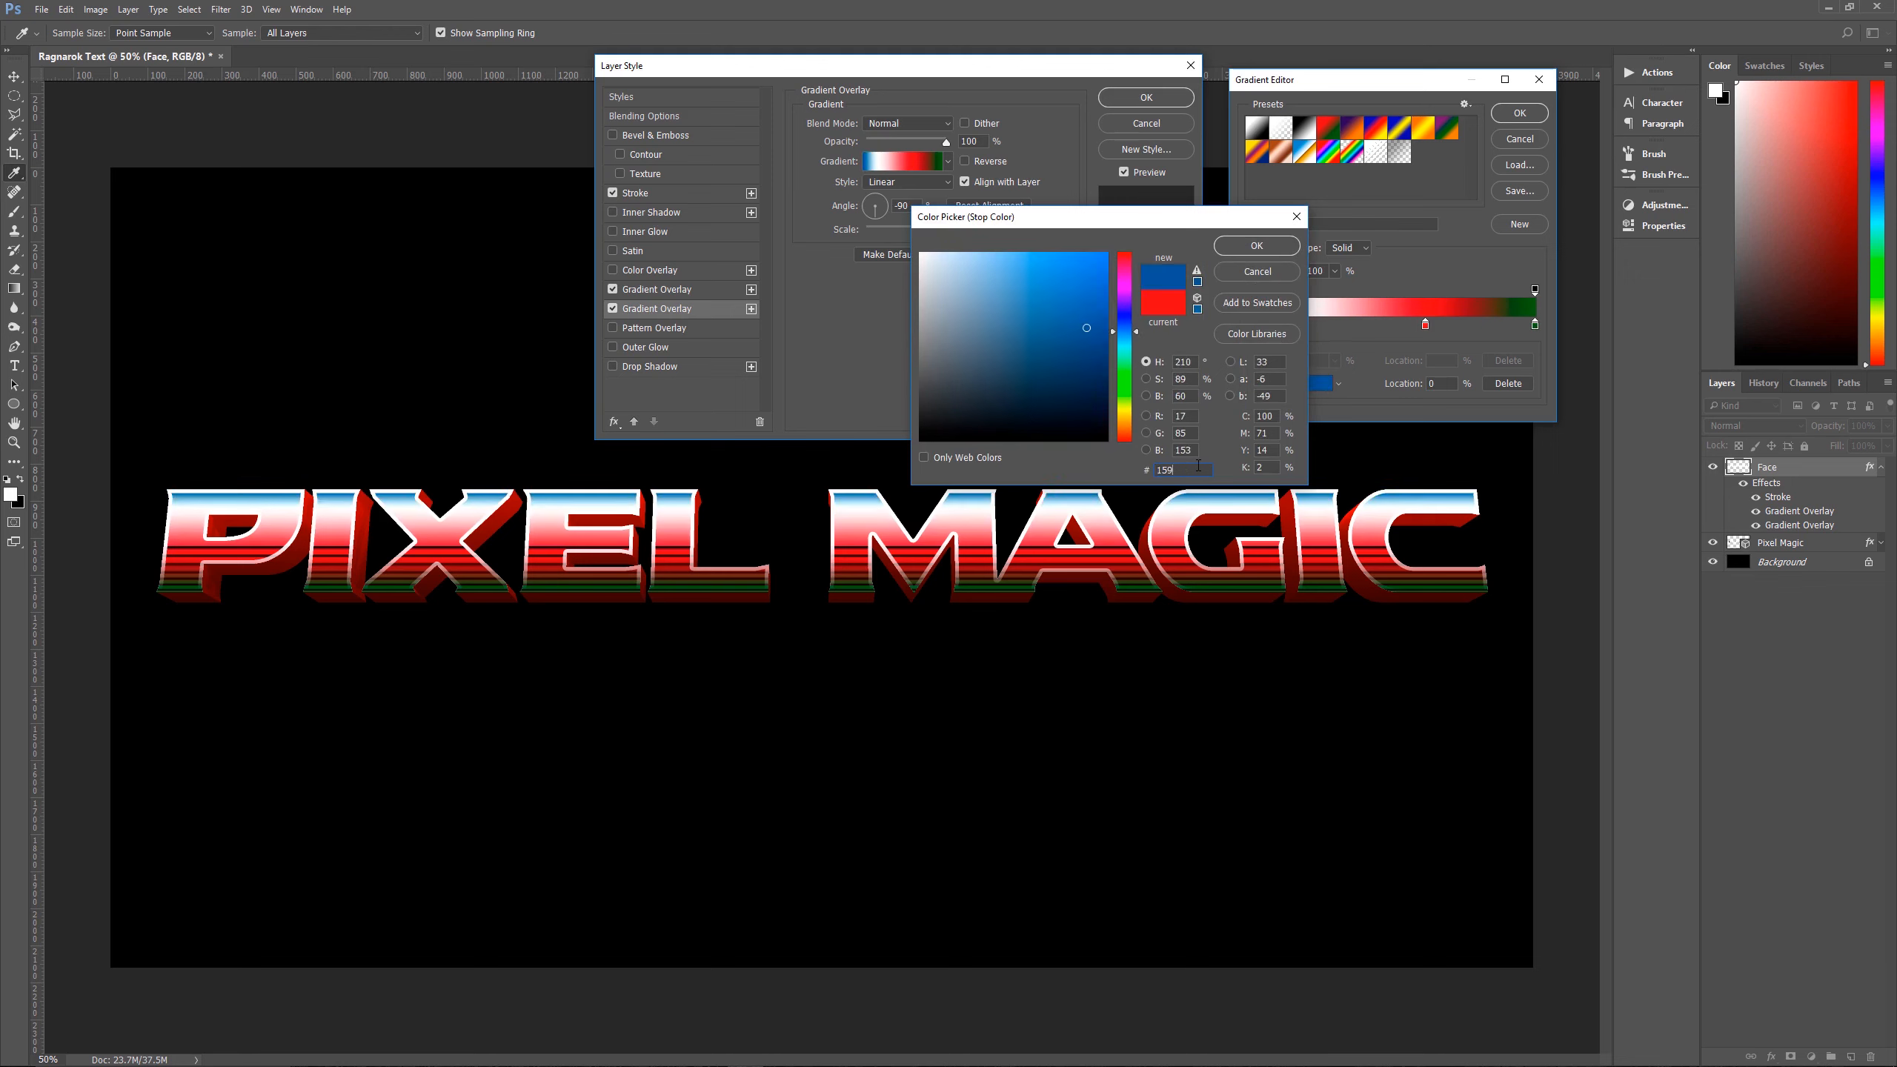
text(adf)
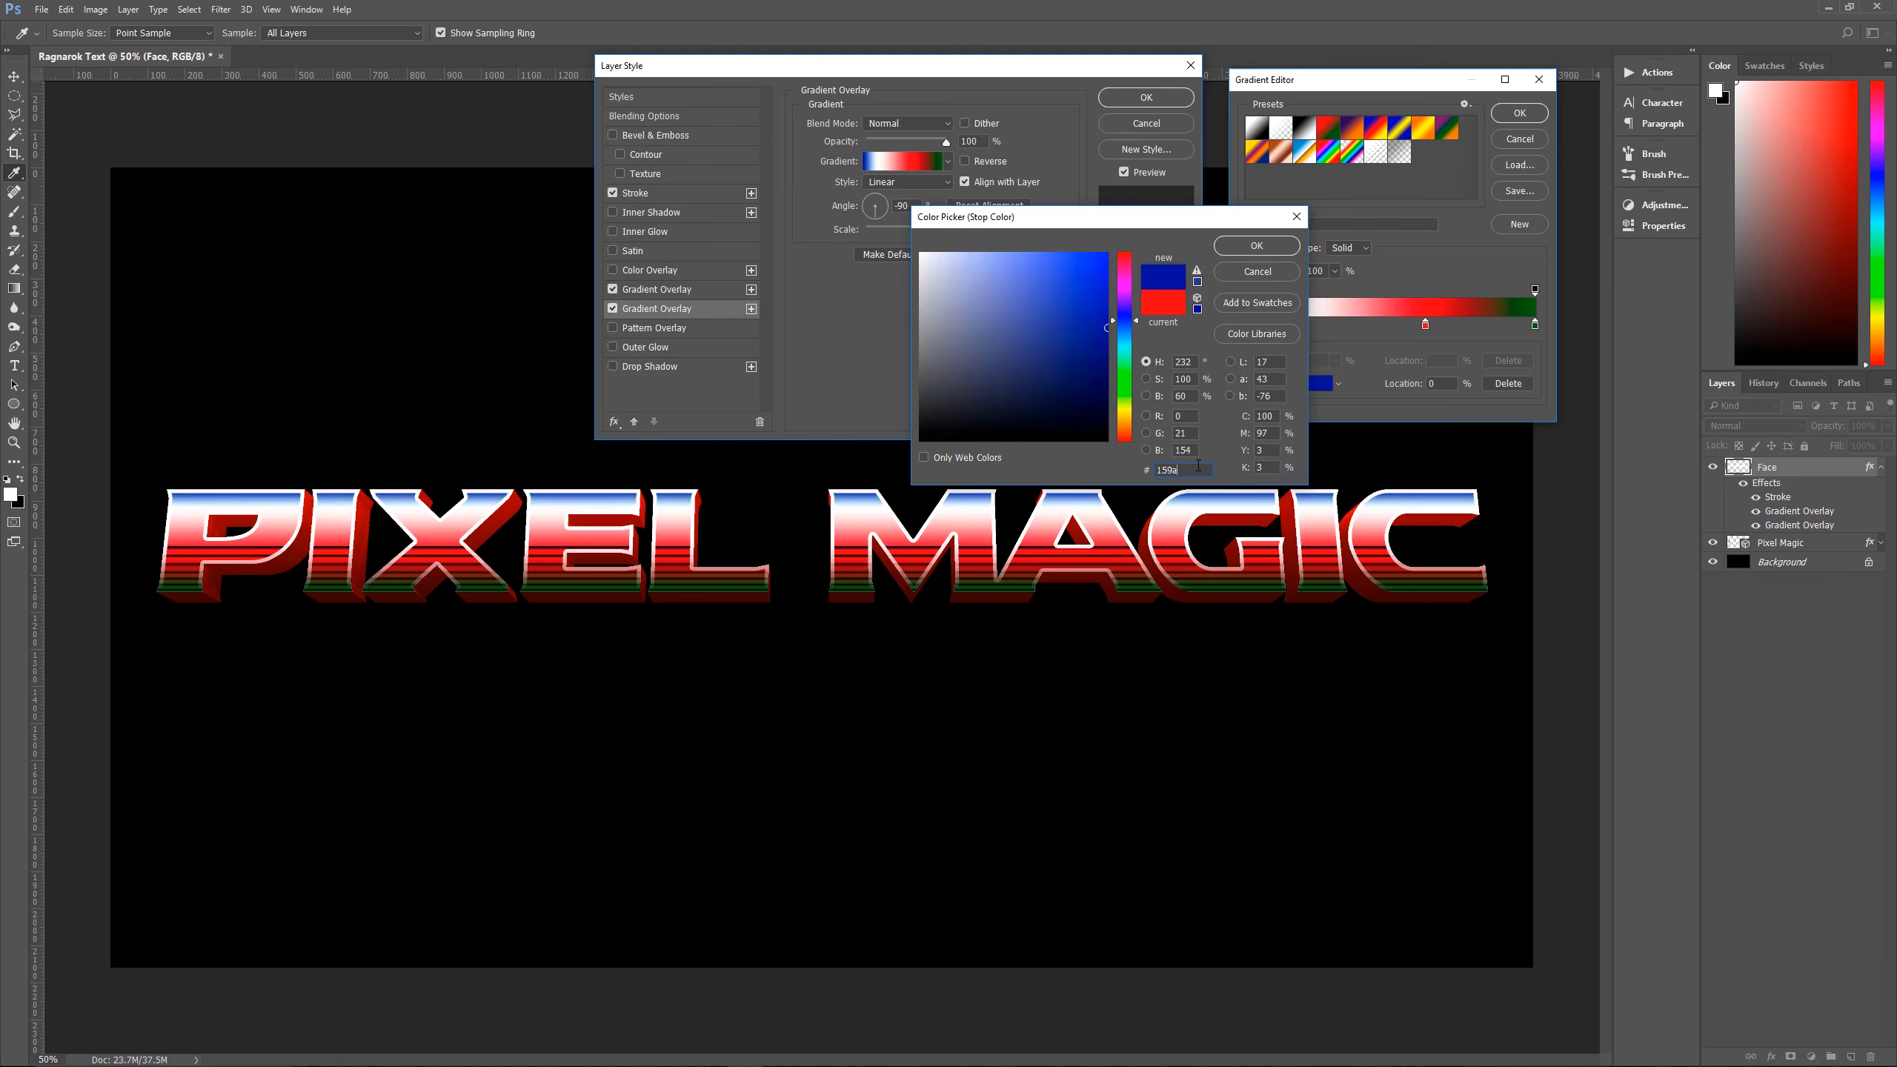
click(1256, 246)
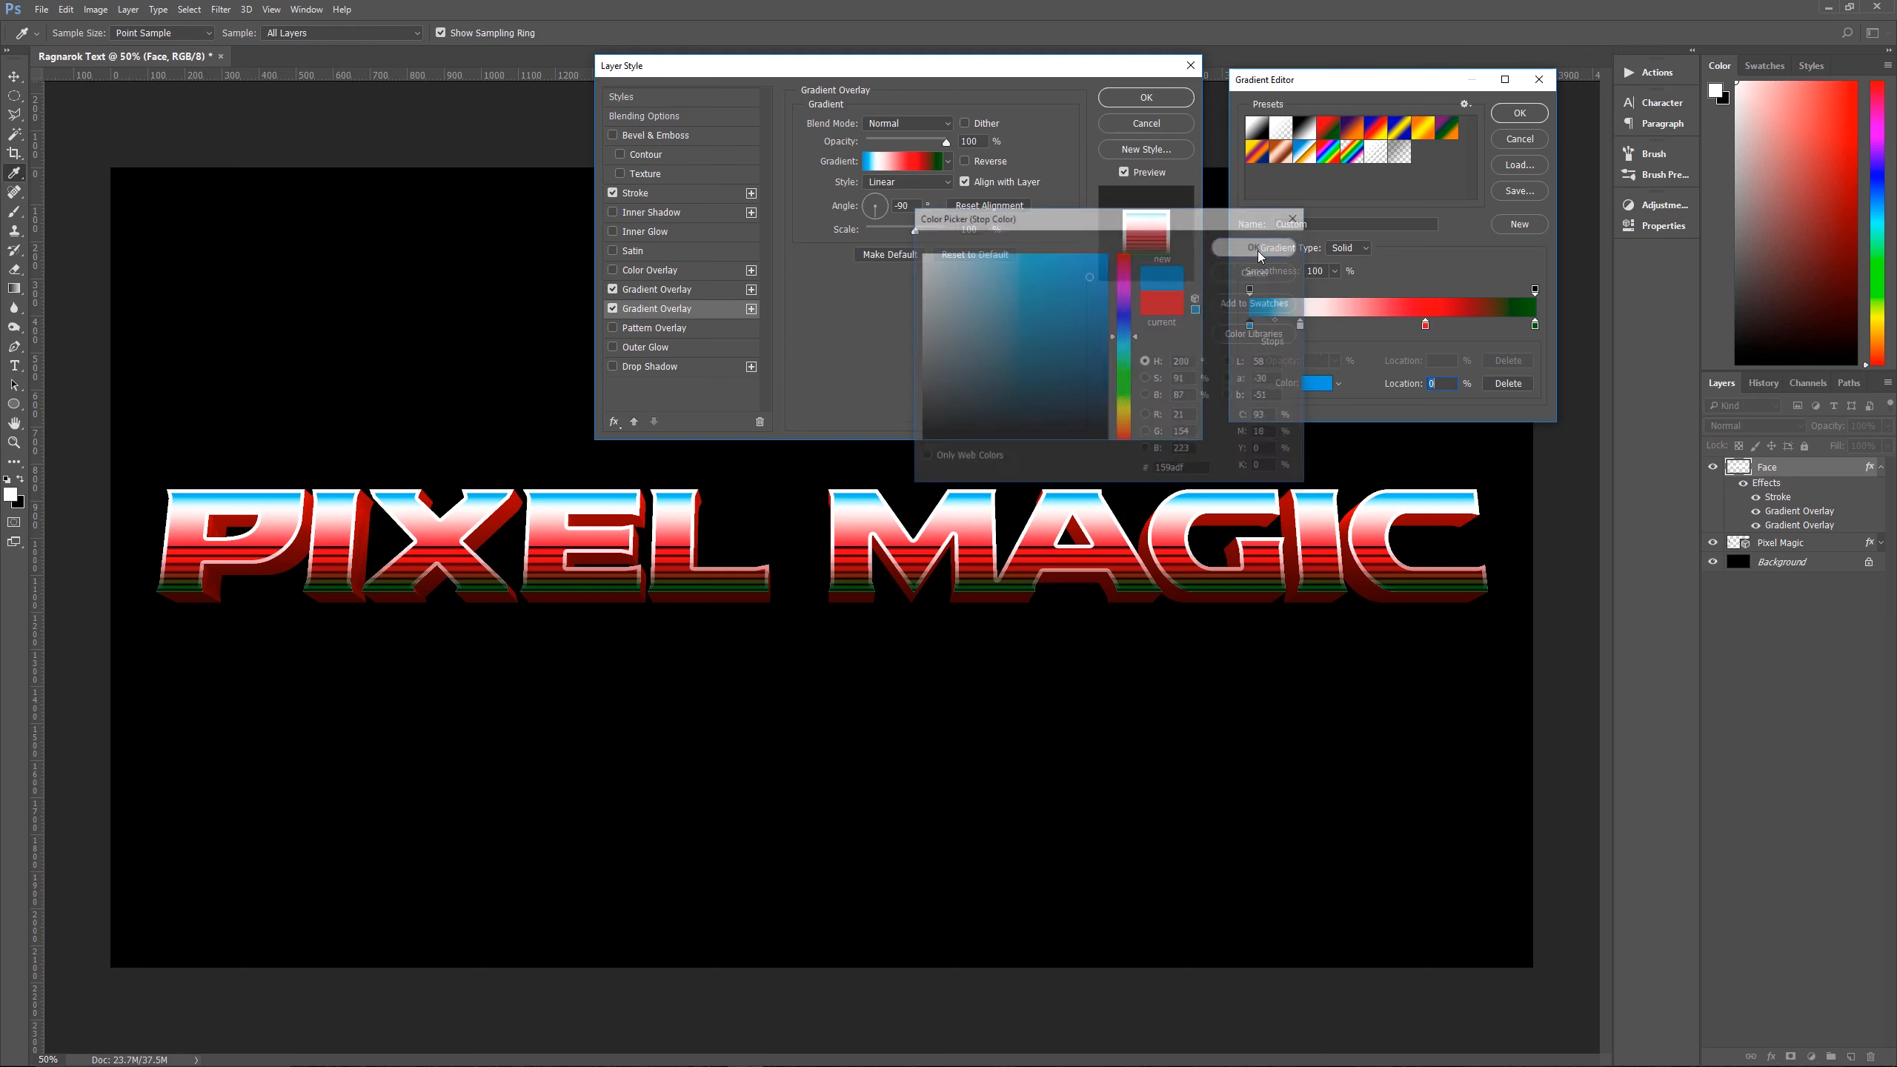
Set the color of the red stop at location 61% to #5ec6fb
click(1301, 325)
click(1426, 326)
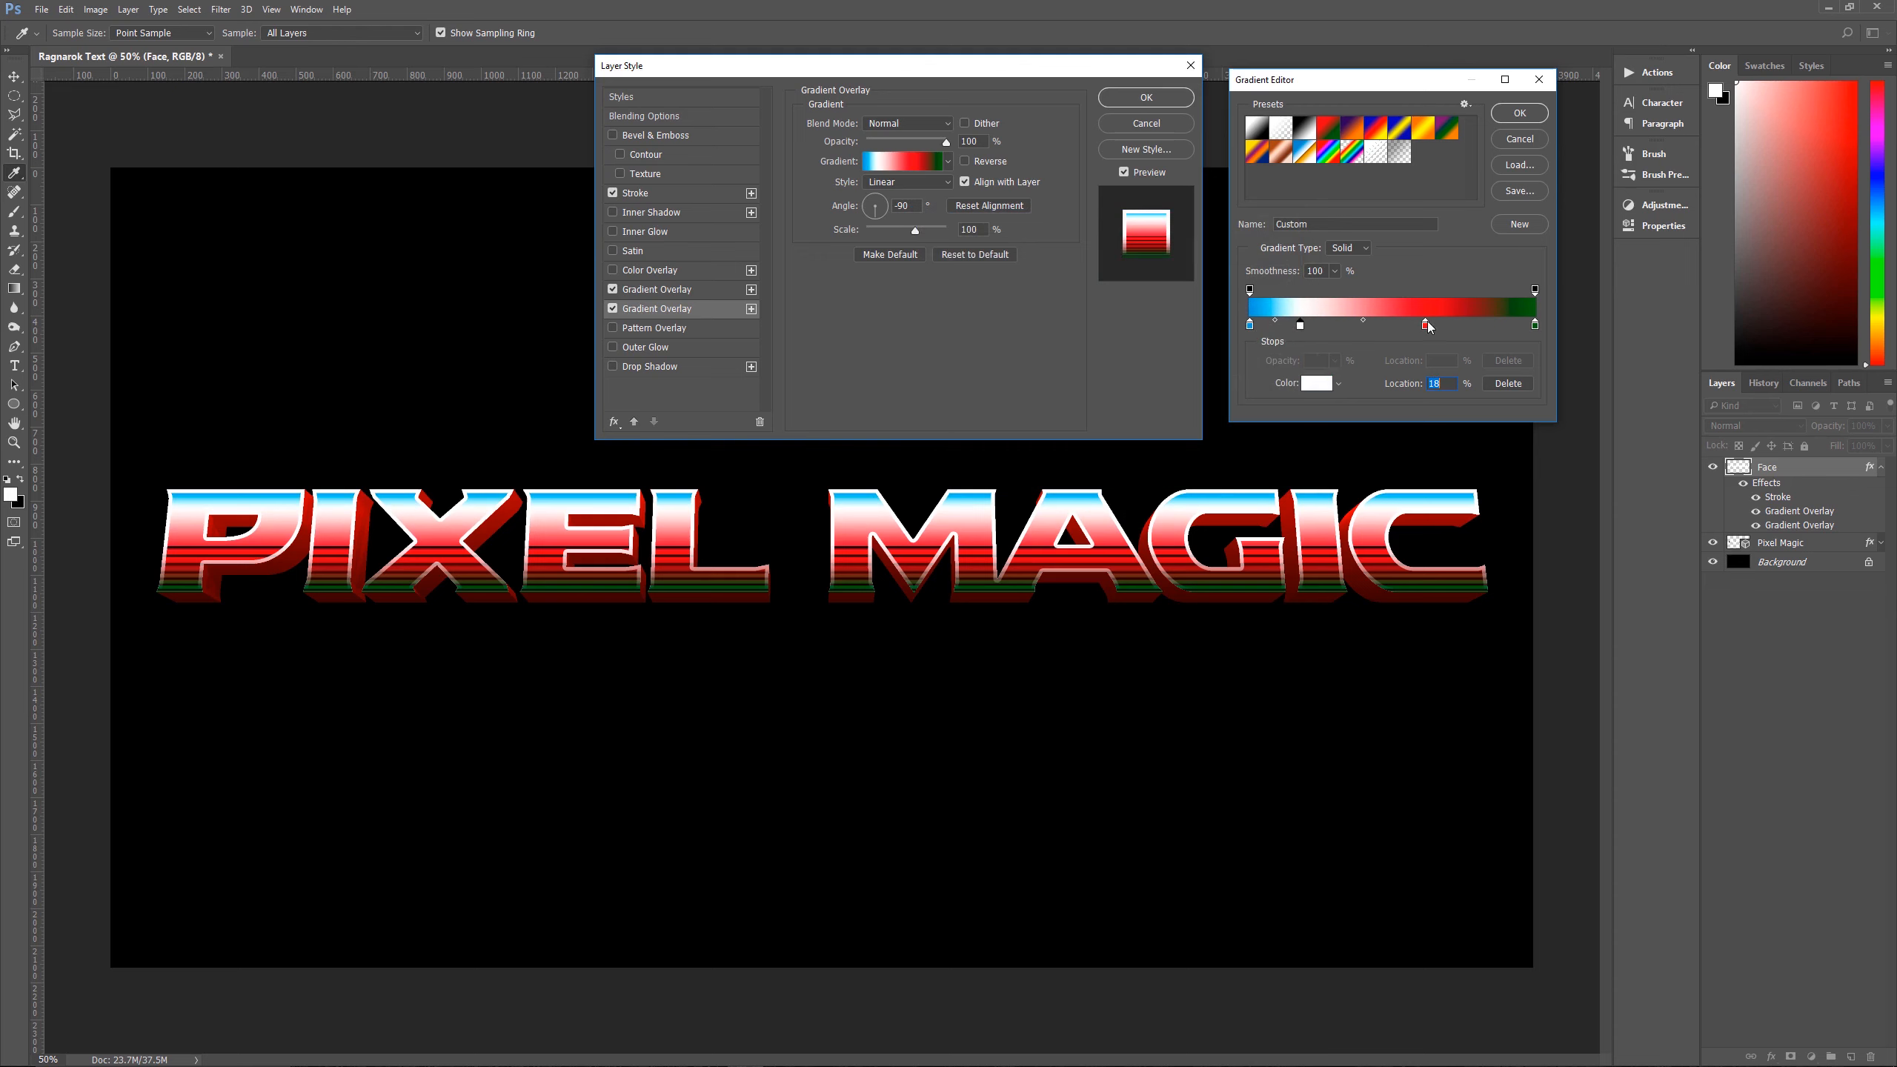
click(1329, 379)
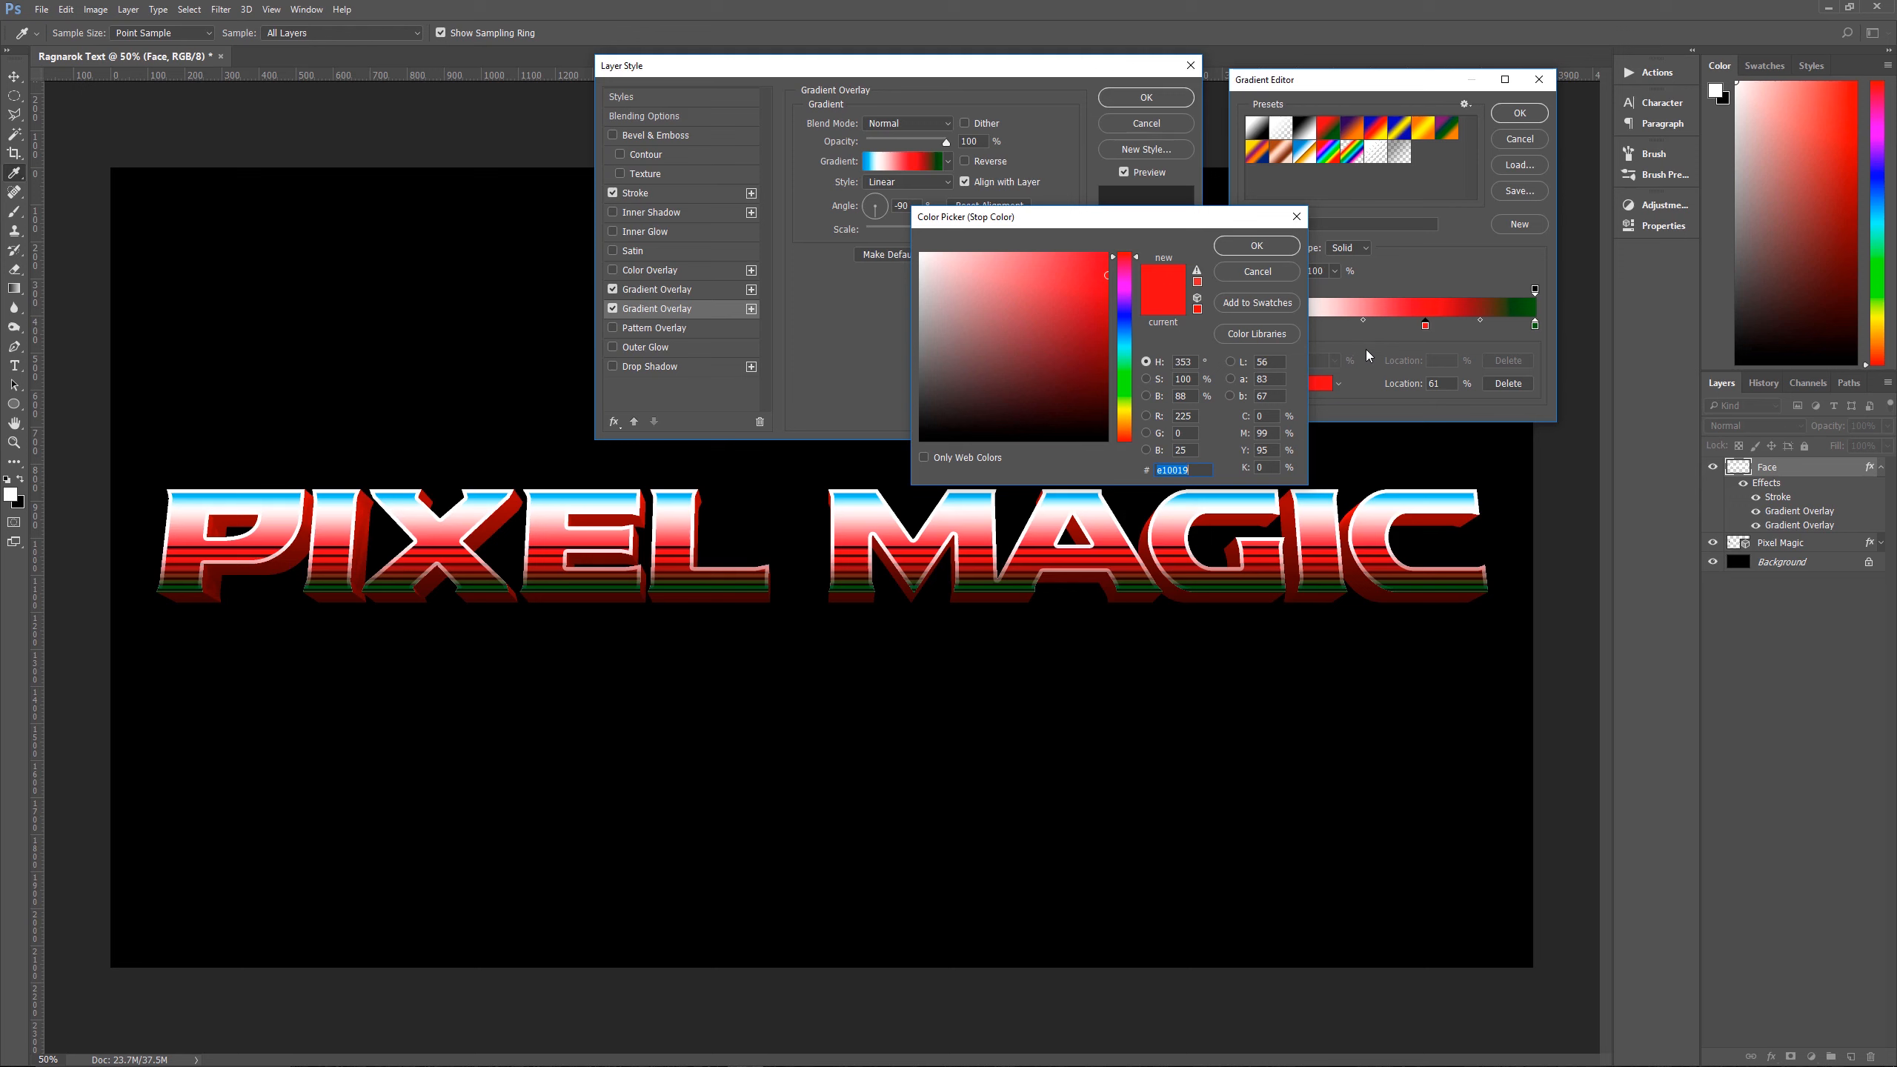
text(5e)
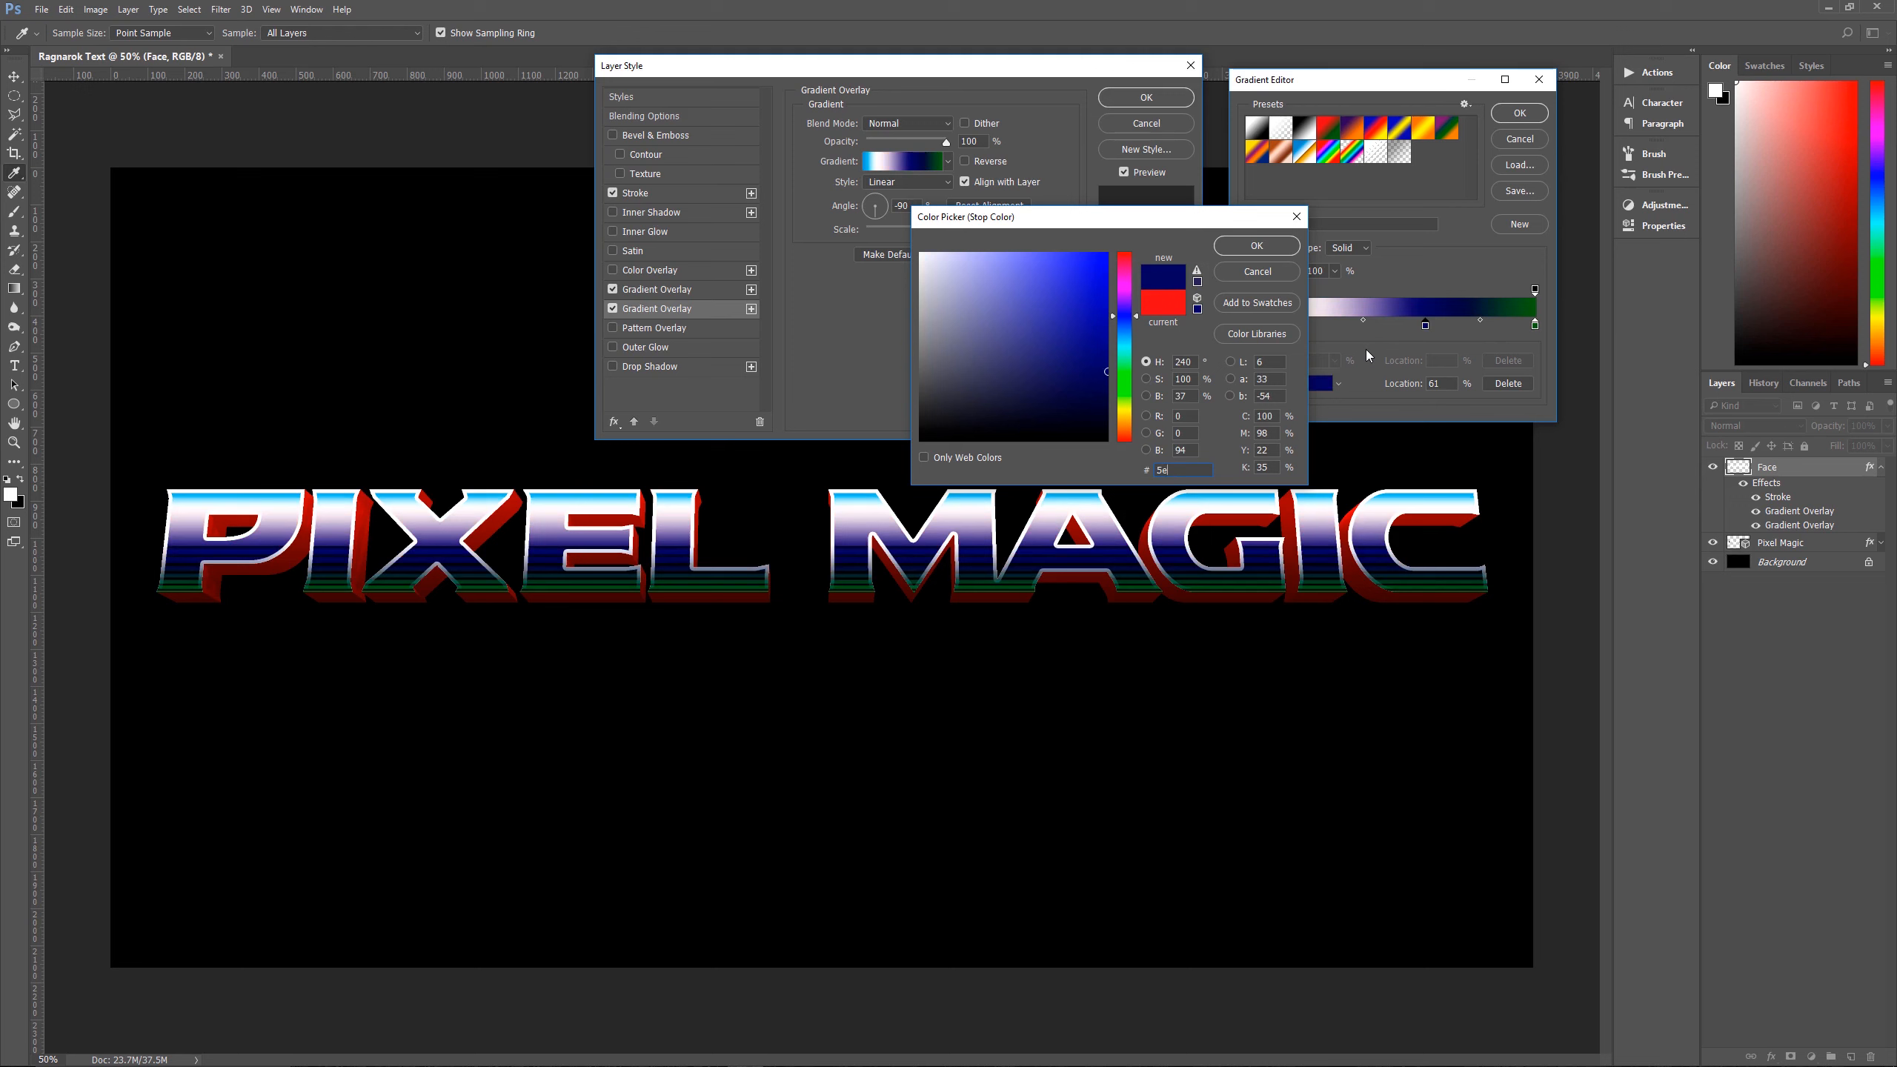
text(c6)
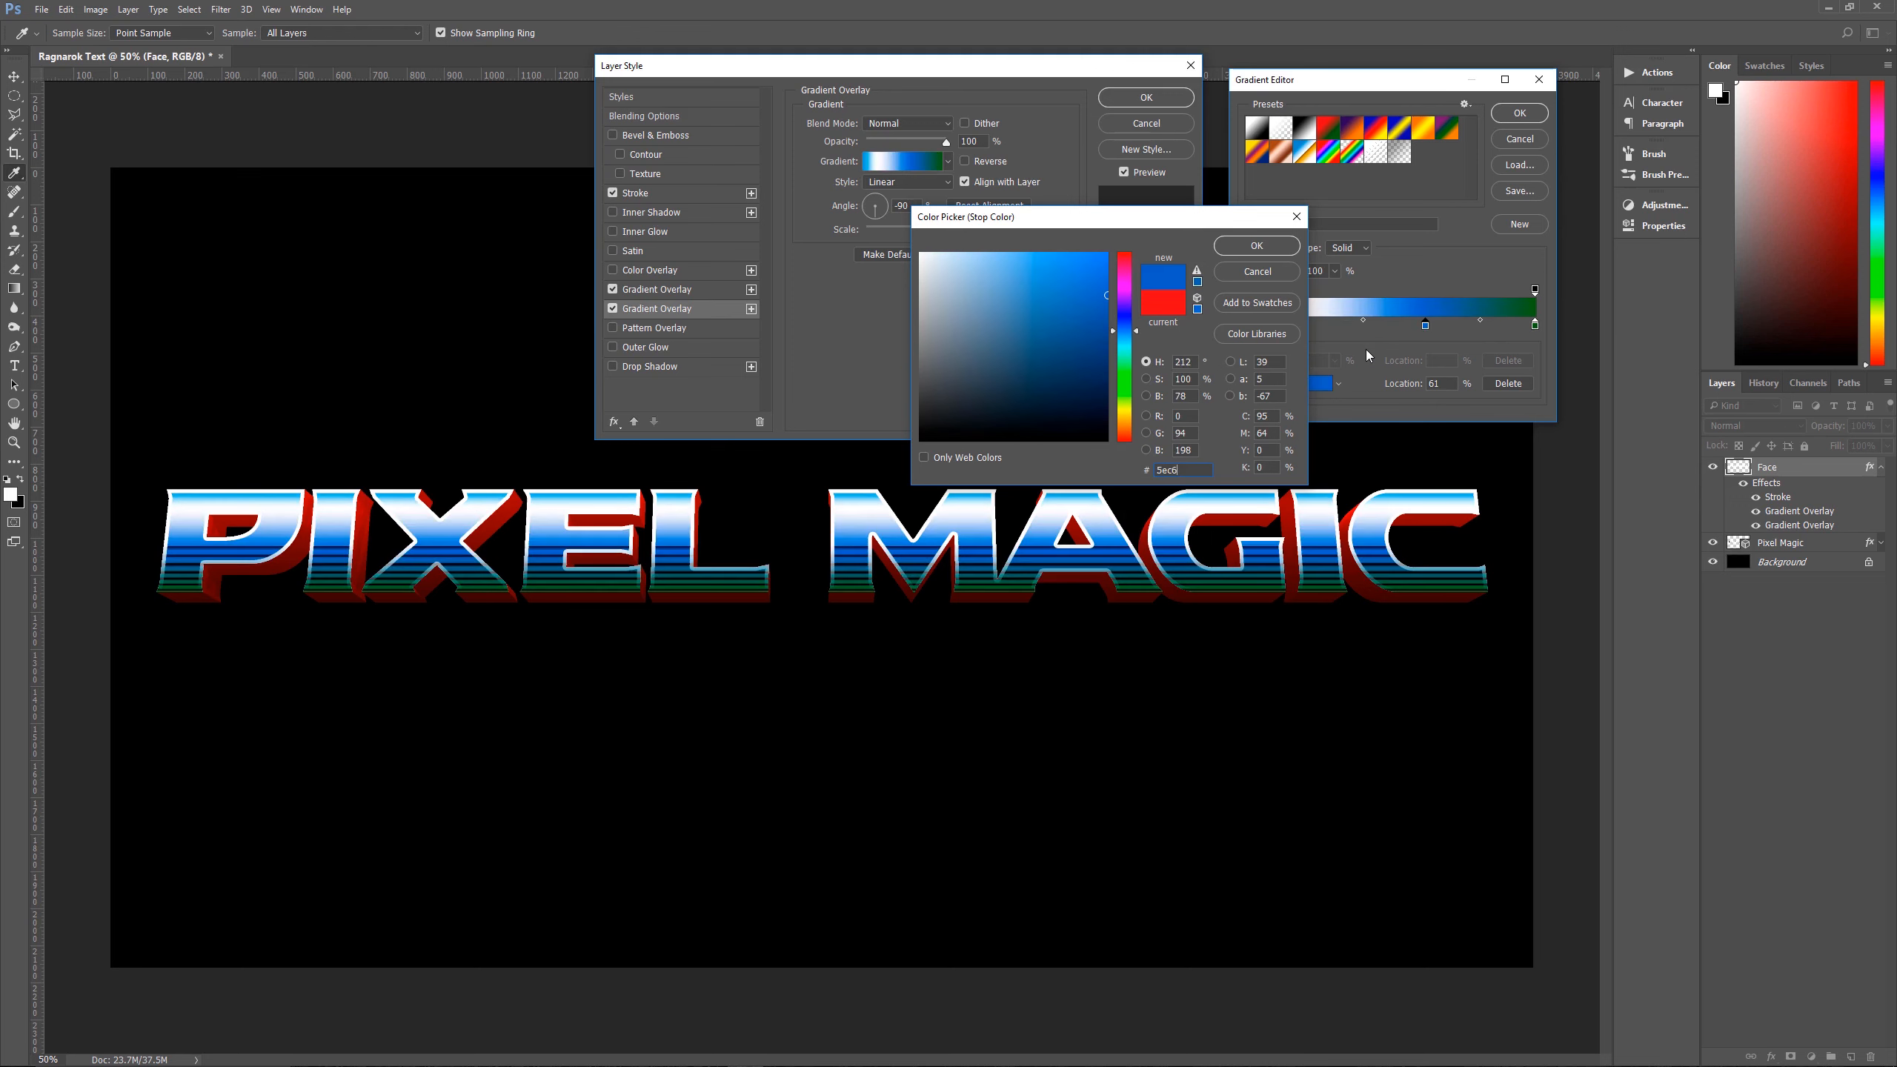
text(fb)
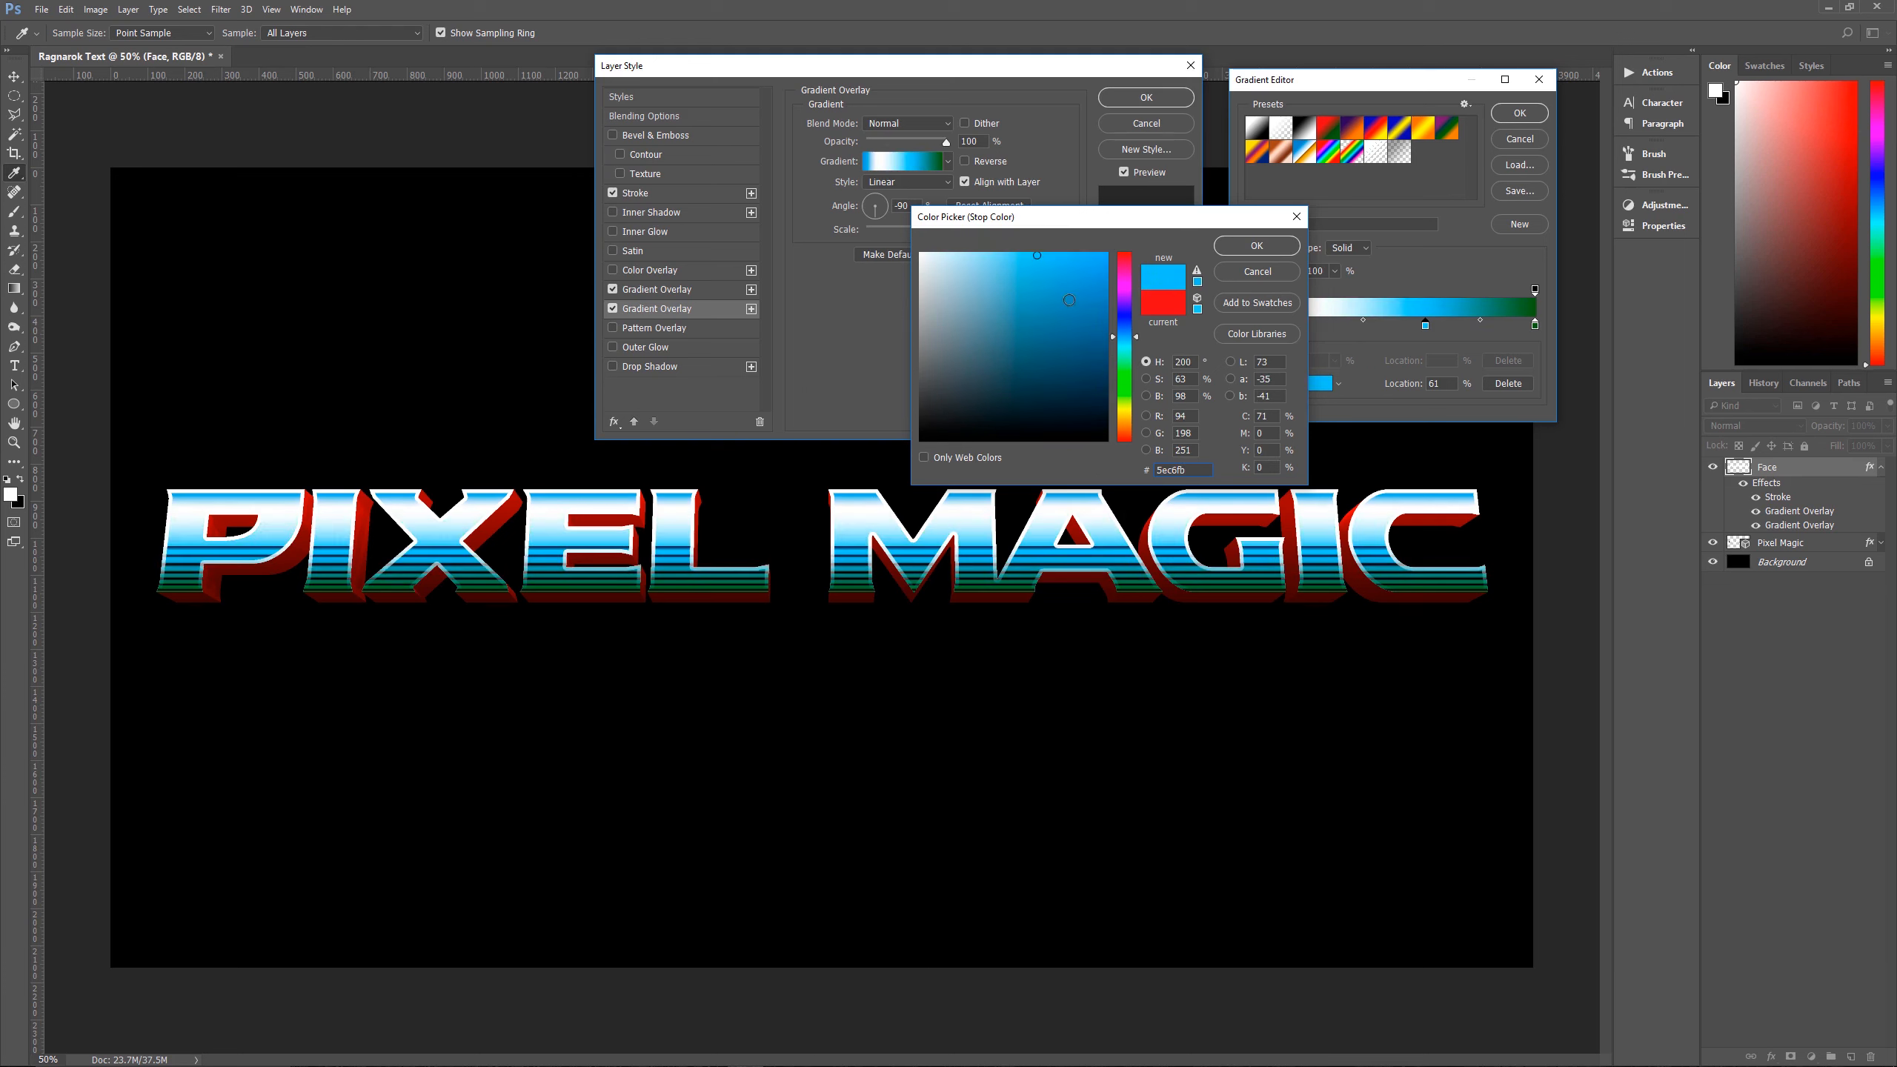
click(1240, 249)
Set the gradient's end stop color to white, #ffffff
click(1535, 326)
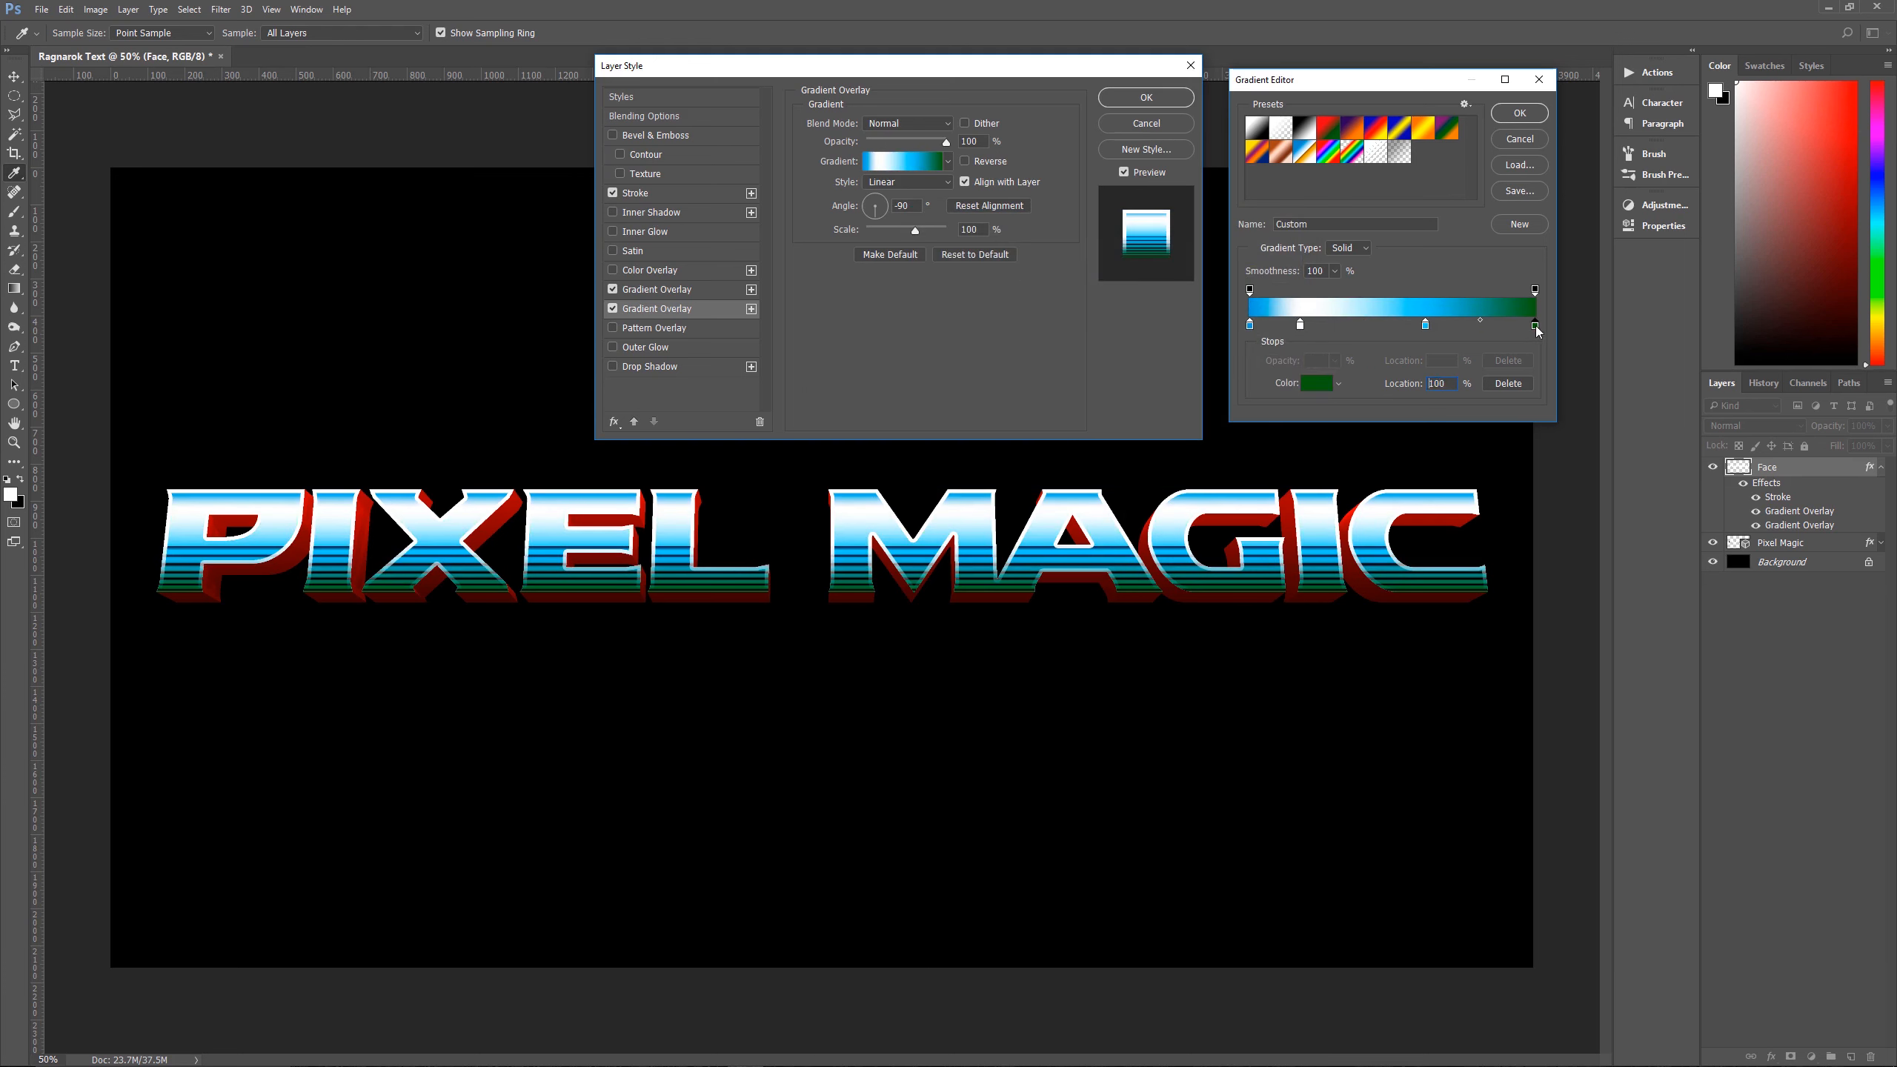
click(1318, 383)
text(ffffff)
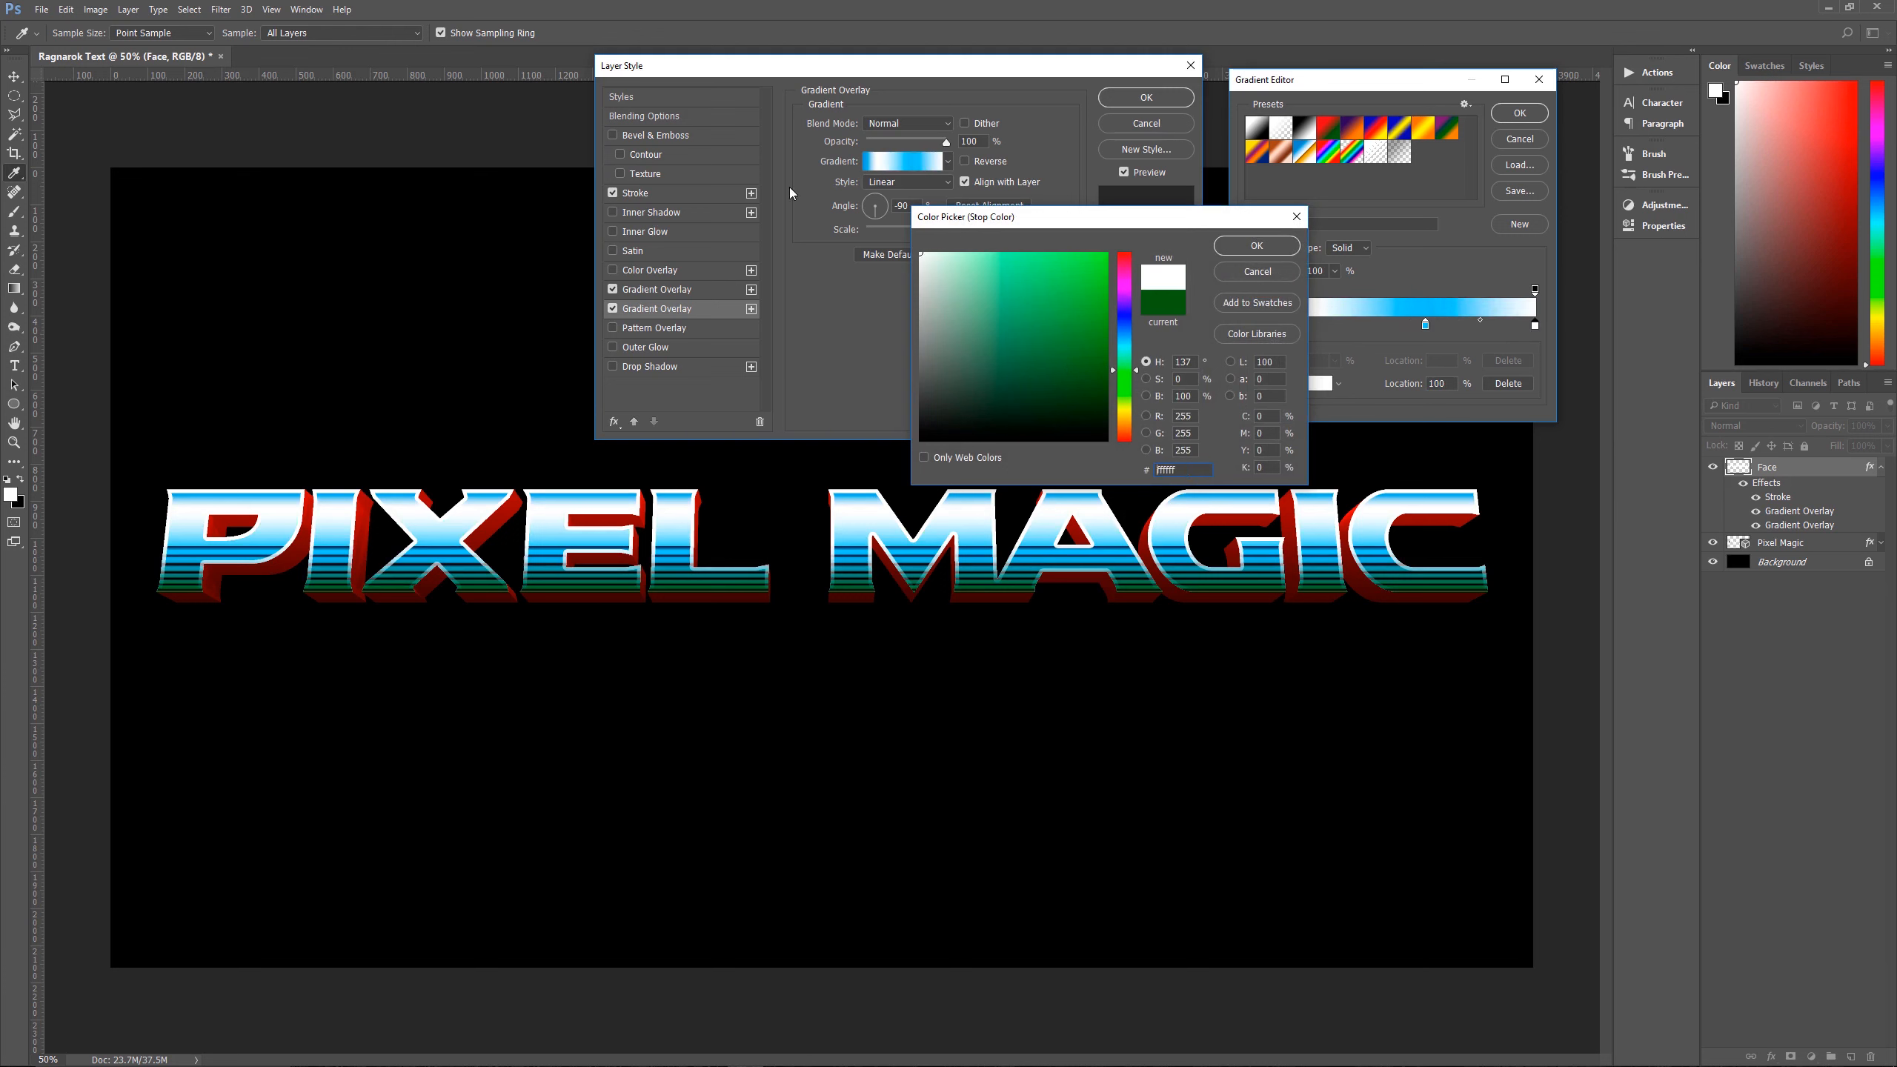
click(1257, 245)
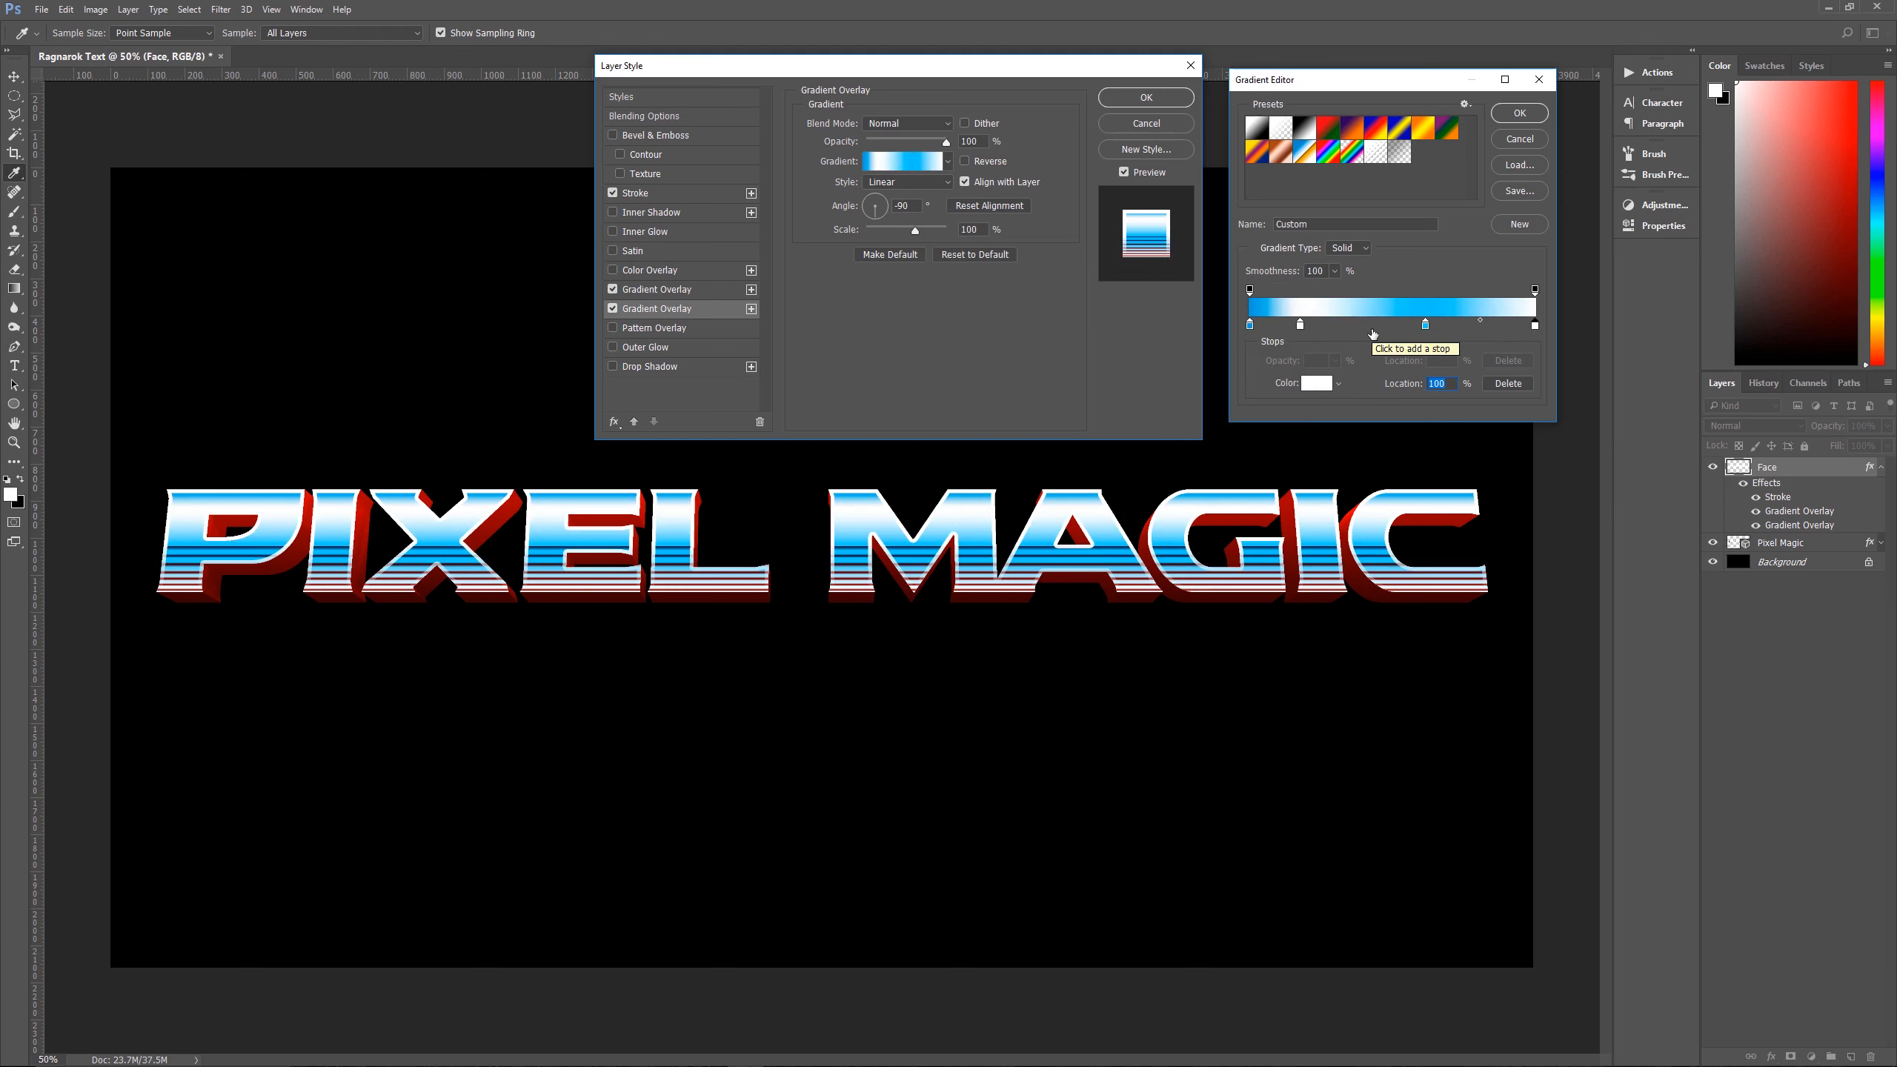
Move the darker blue stop to location 21%, the white middle stop to 32% and the light blue stop to 42%
click(1250, 326)
text(21)
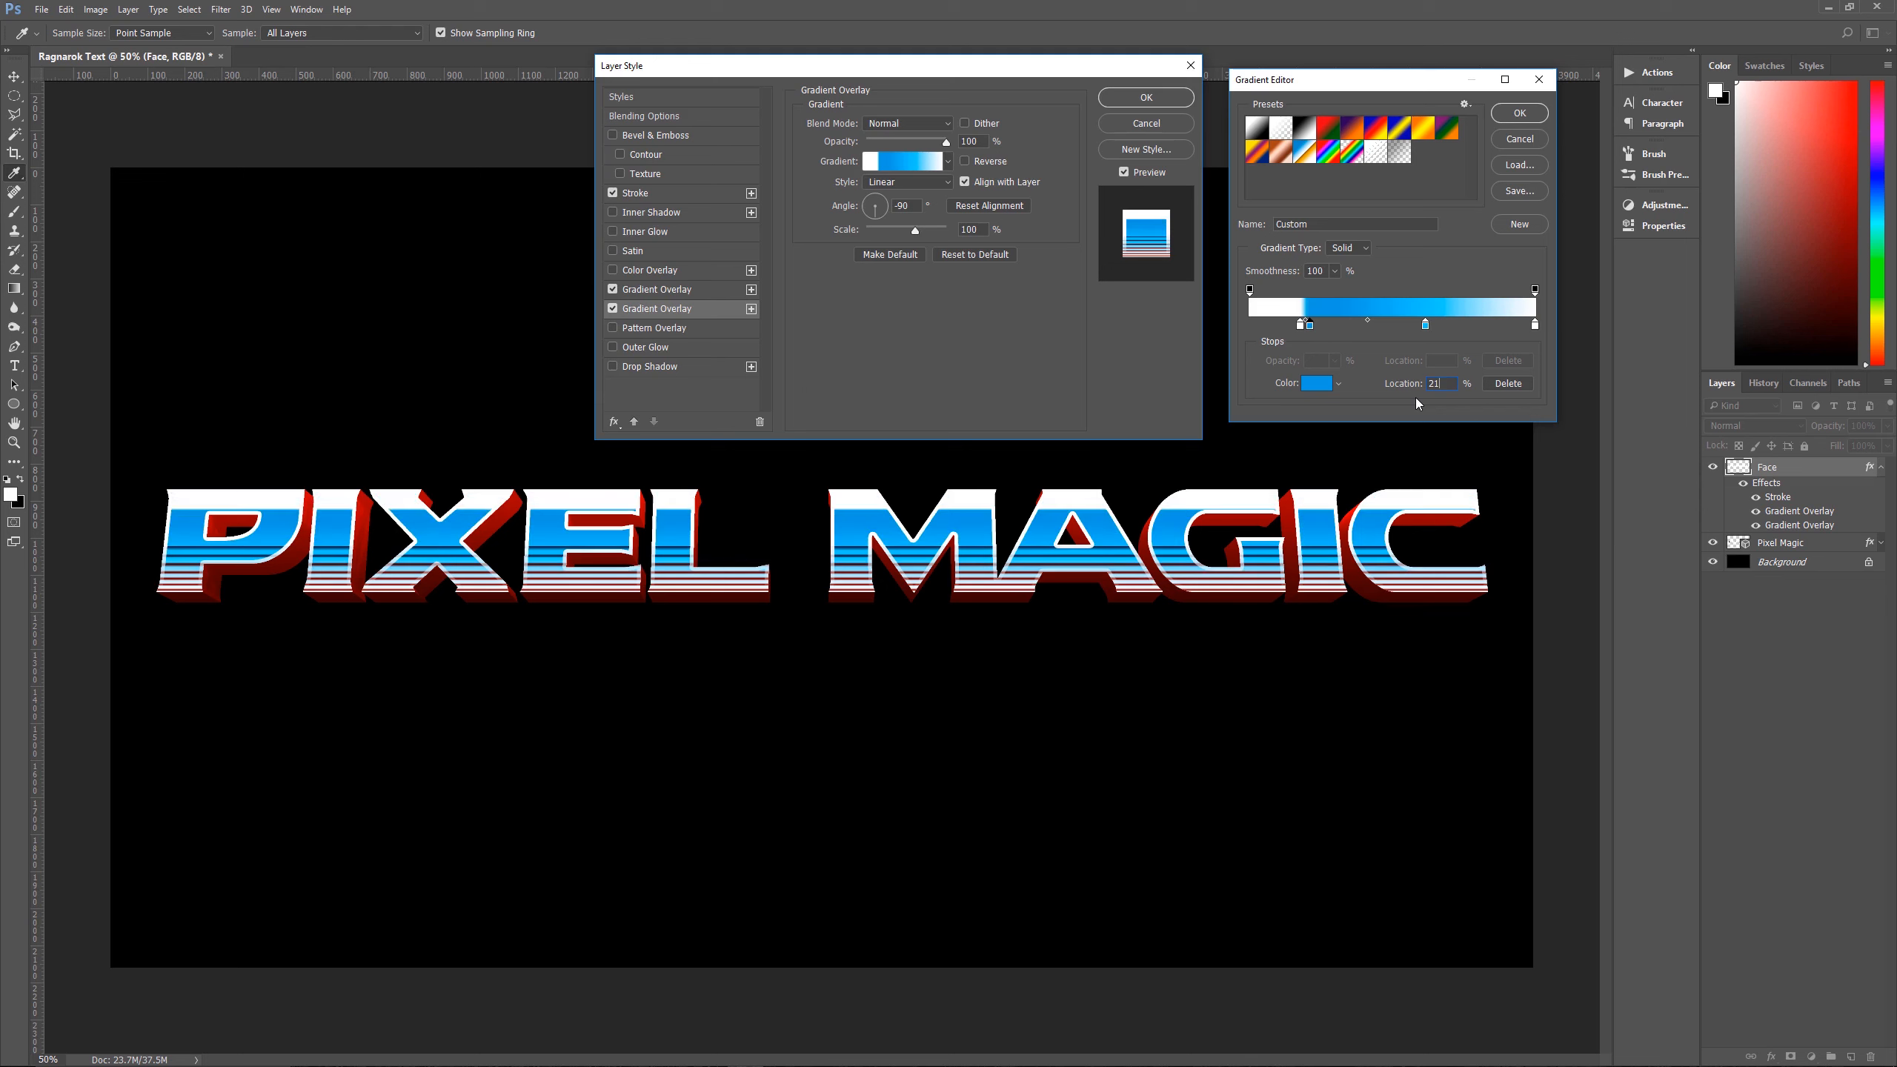
click(1300, 324)
text(32)
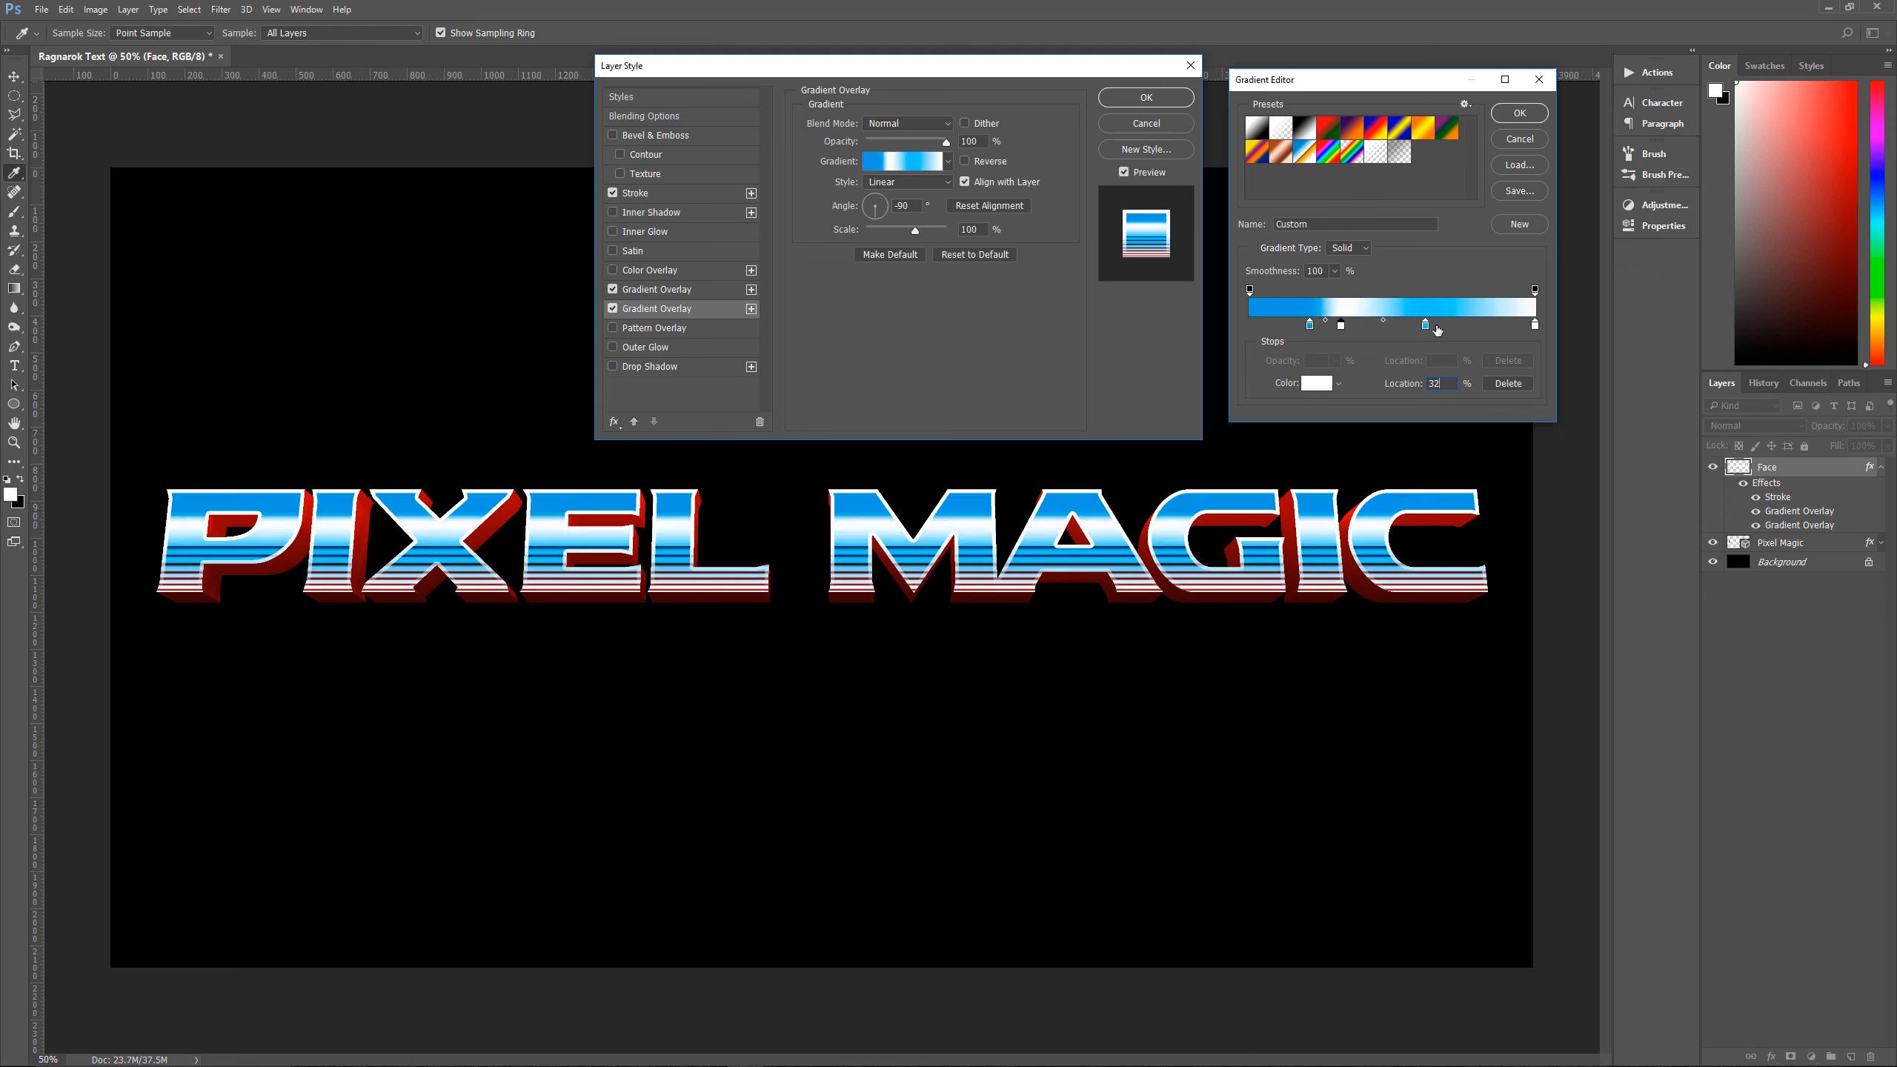
click(1425, 325)
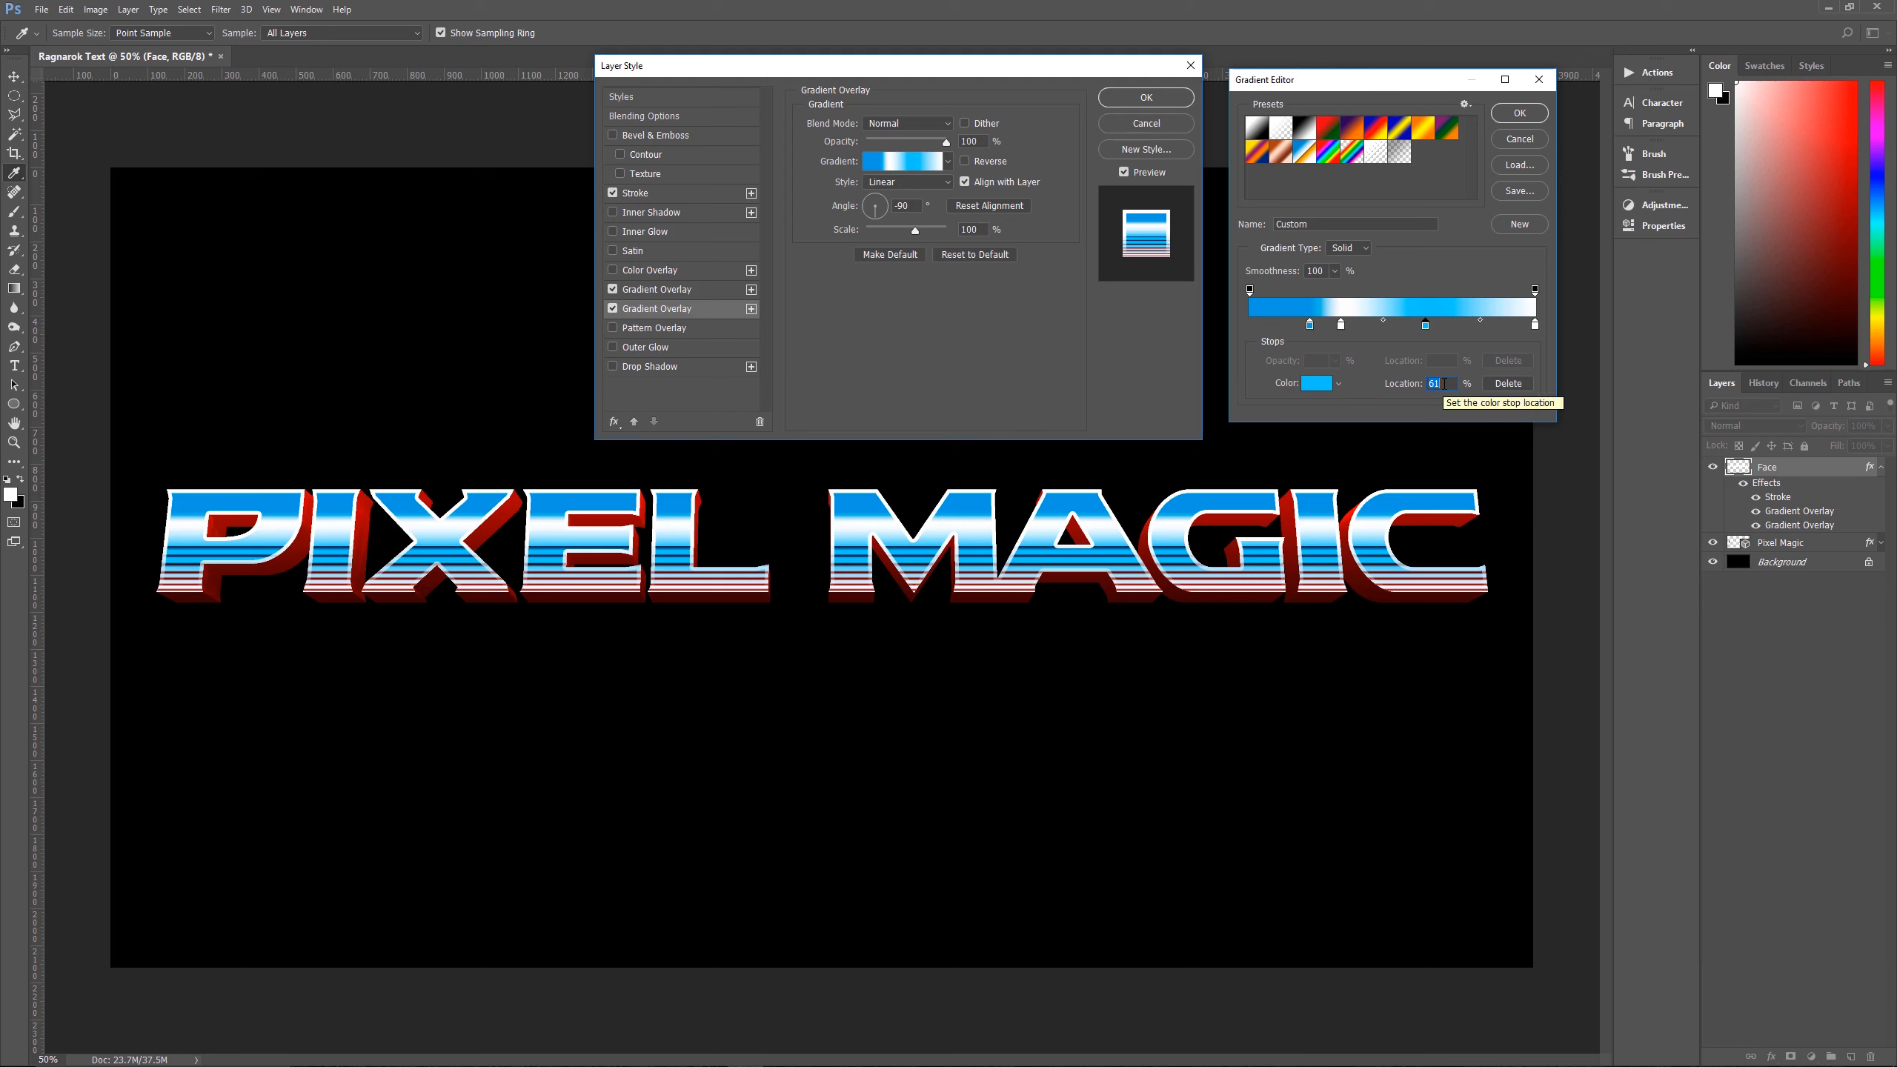
text(42)
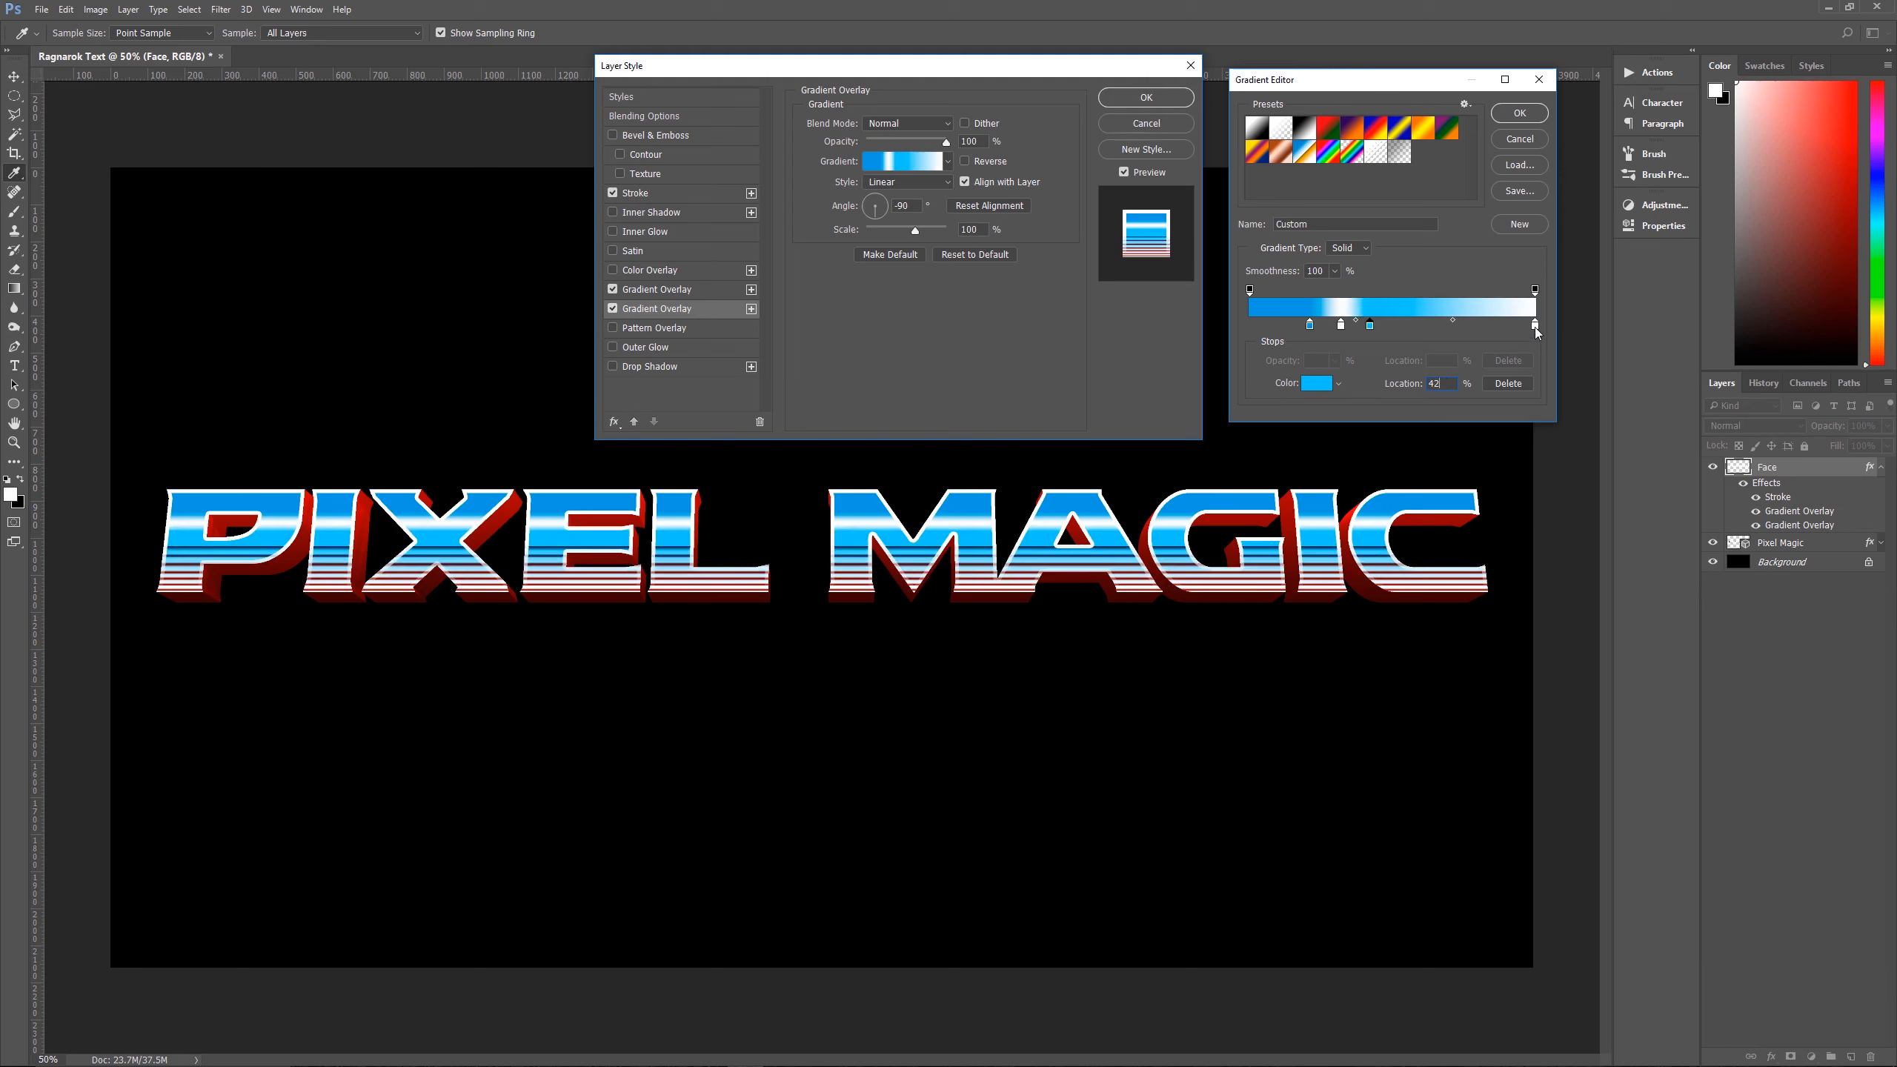
Accept the blue-and-white gradient and apply the layer style to the Face layer
click(1534, 326)
click(1520, 114)
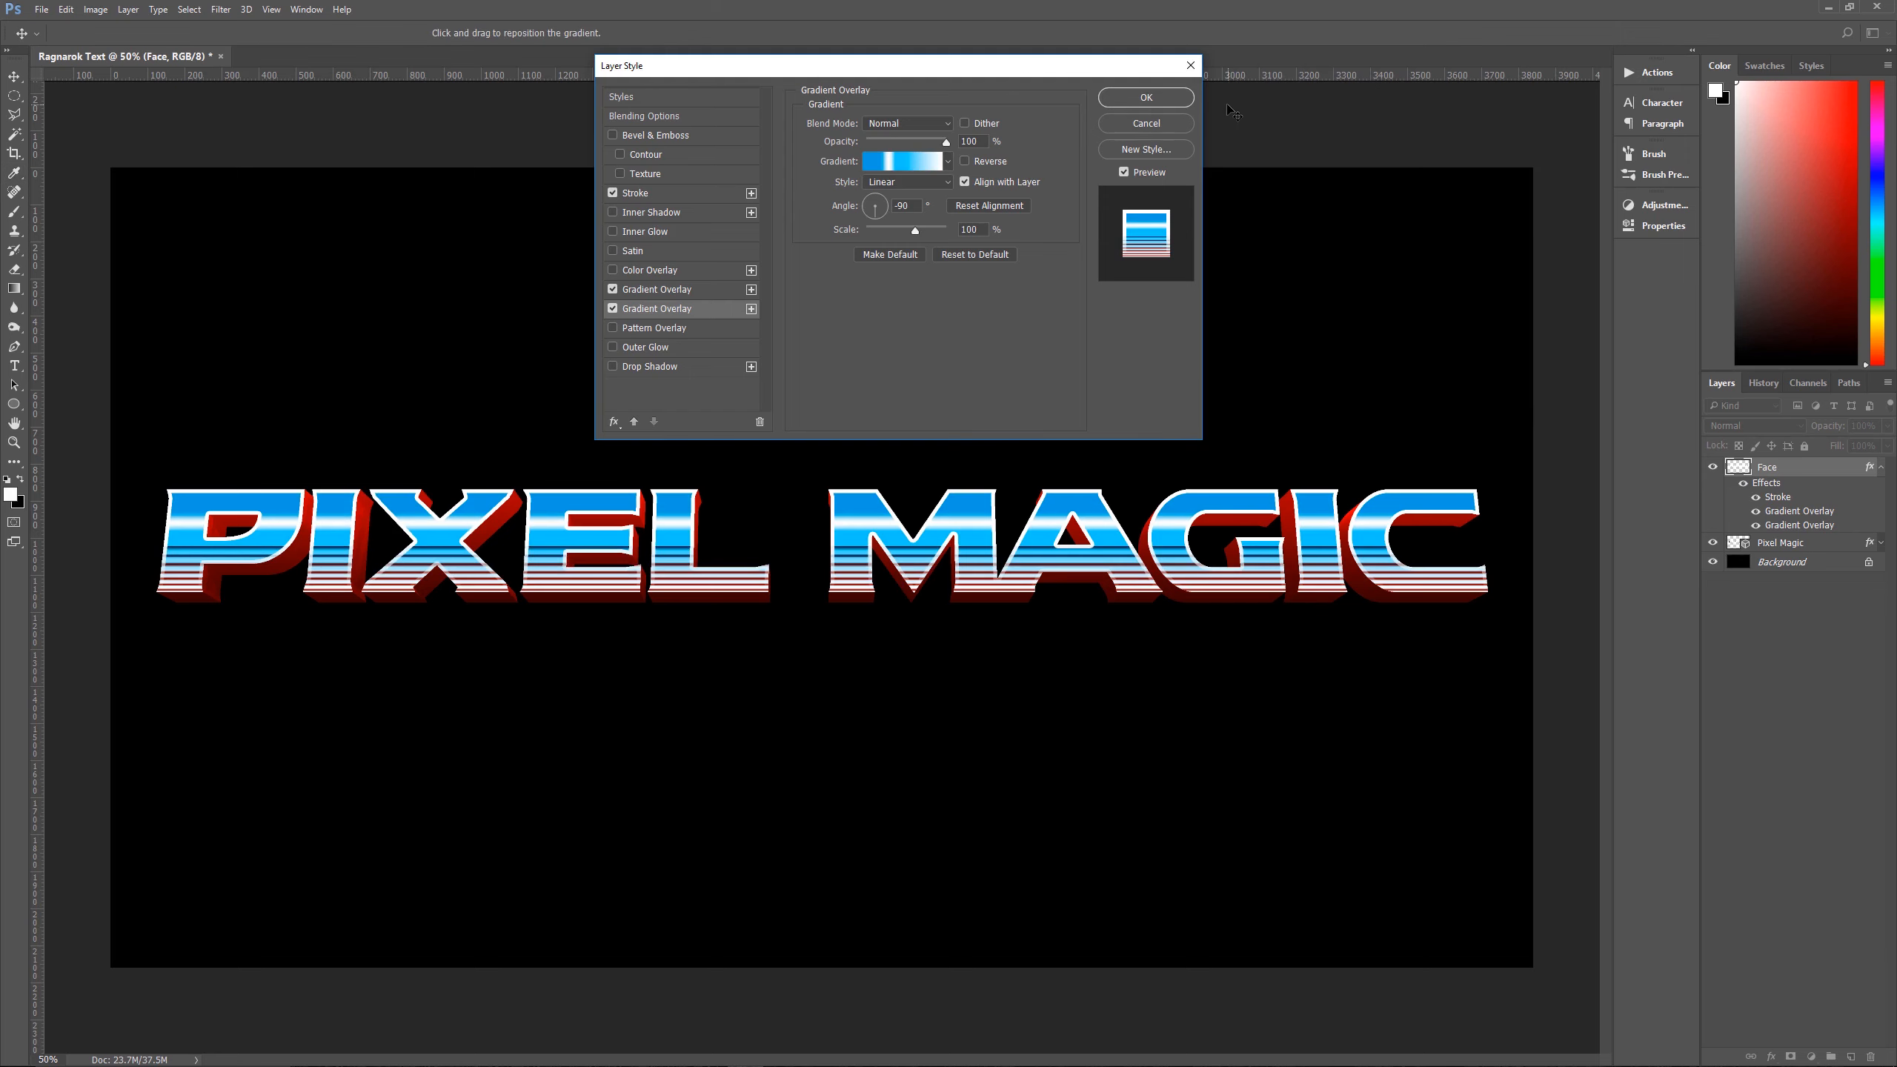
drag(880, 71, 947, 71)
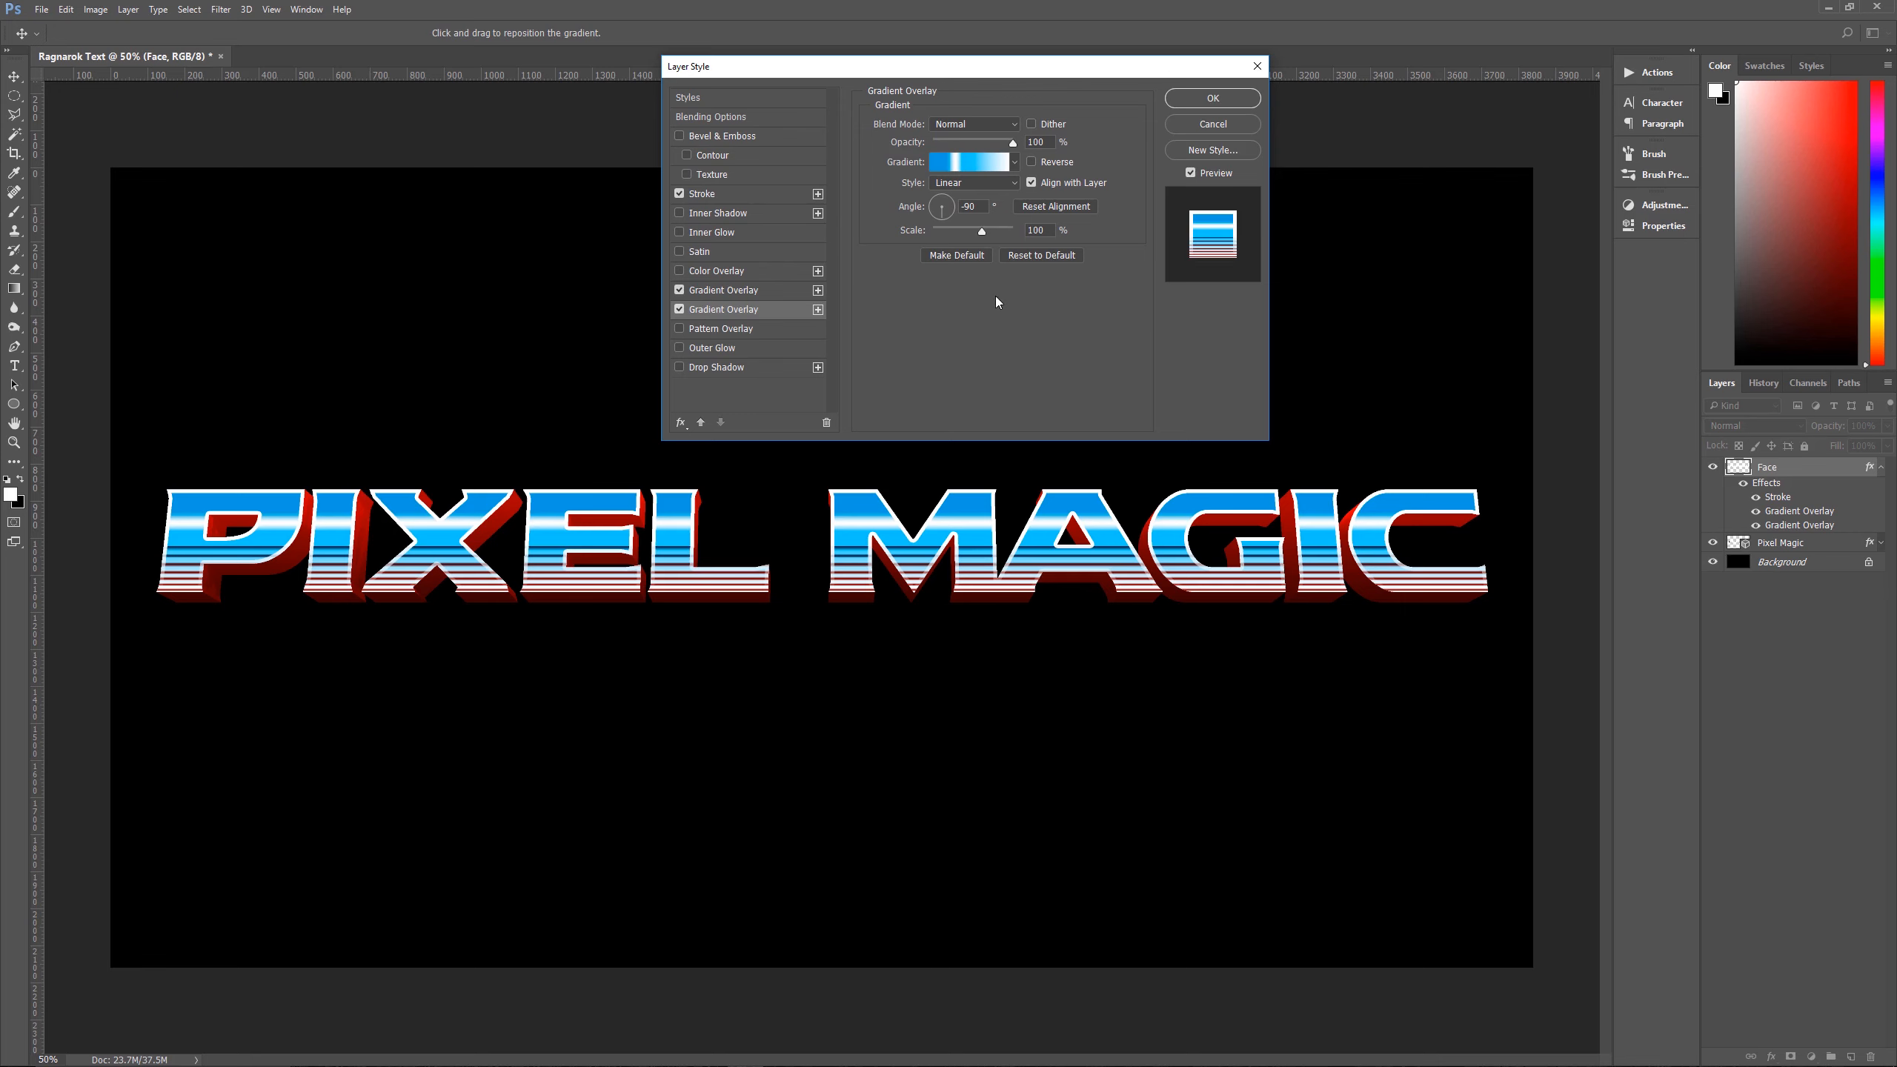
click(1197, 101)
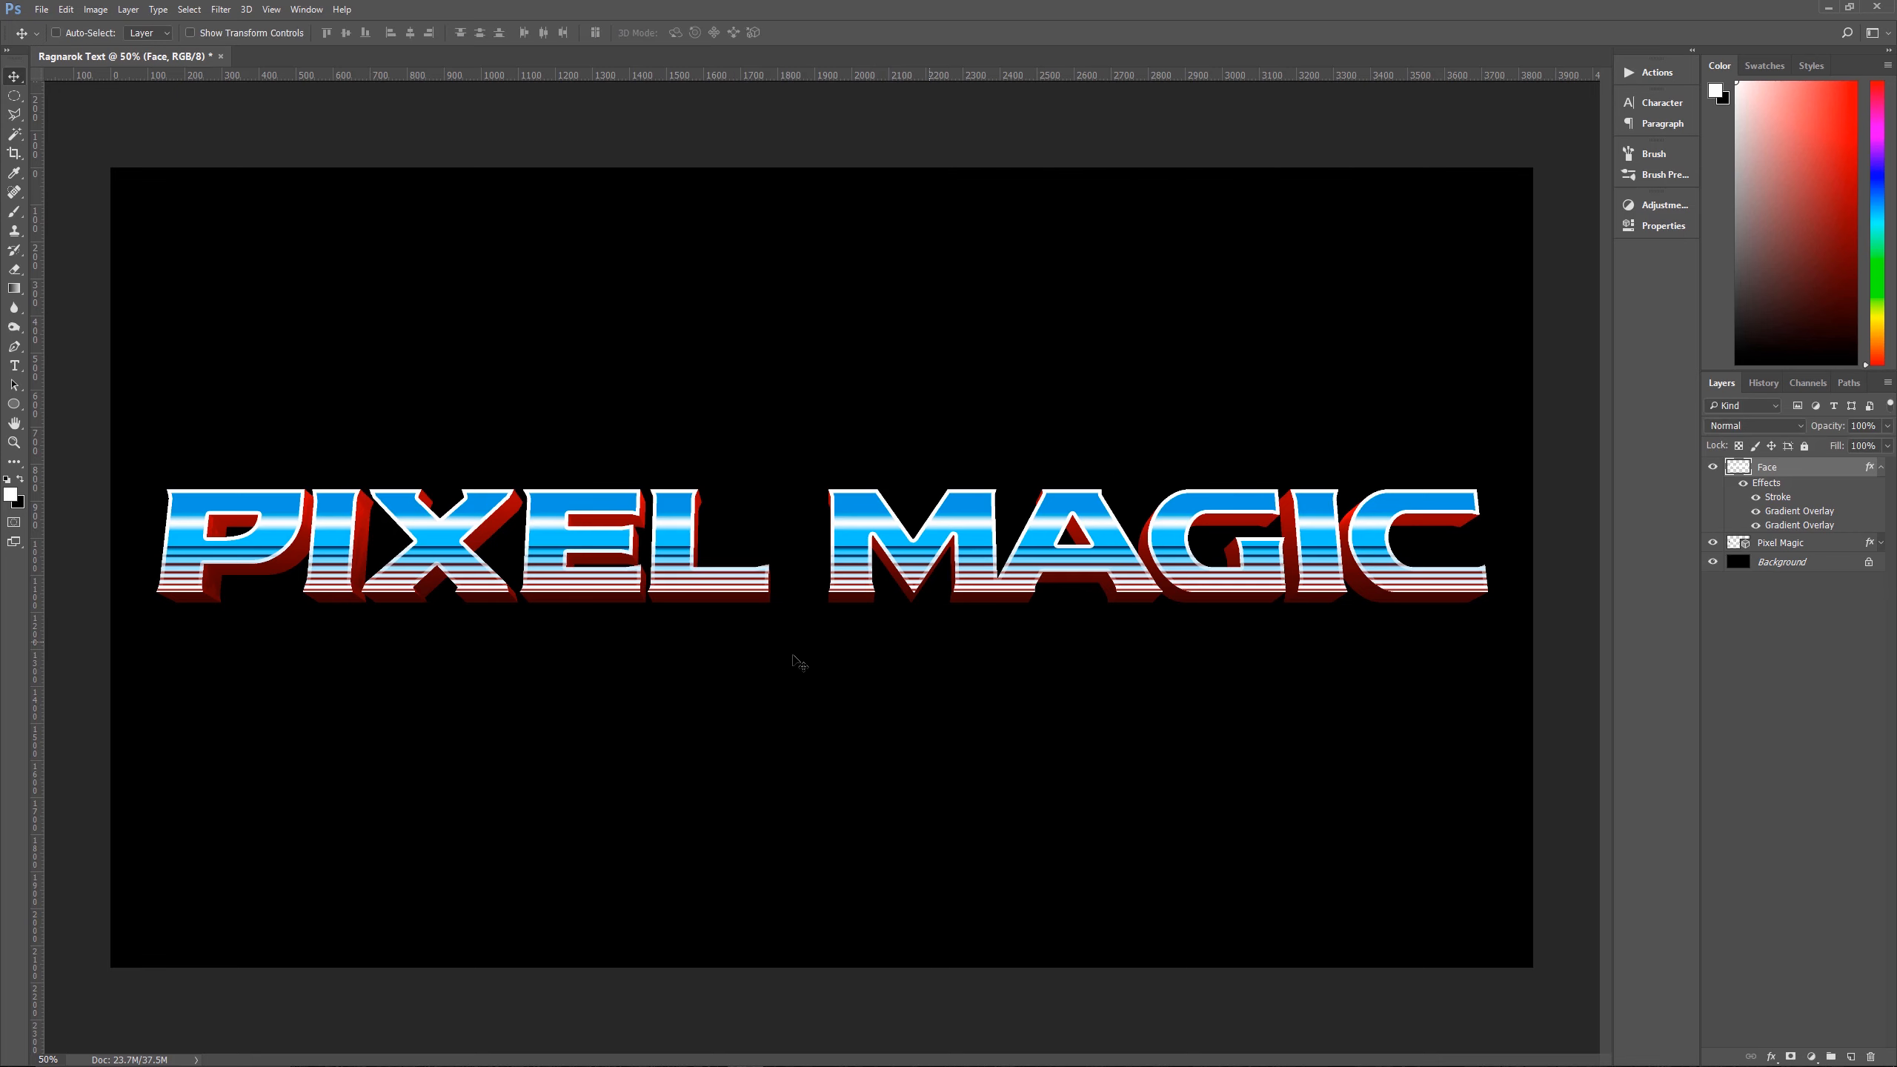